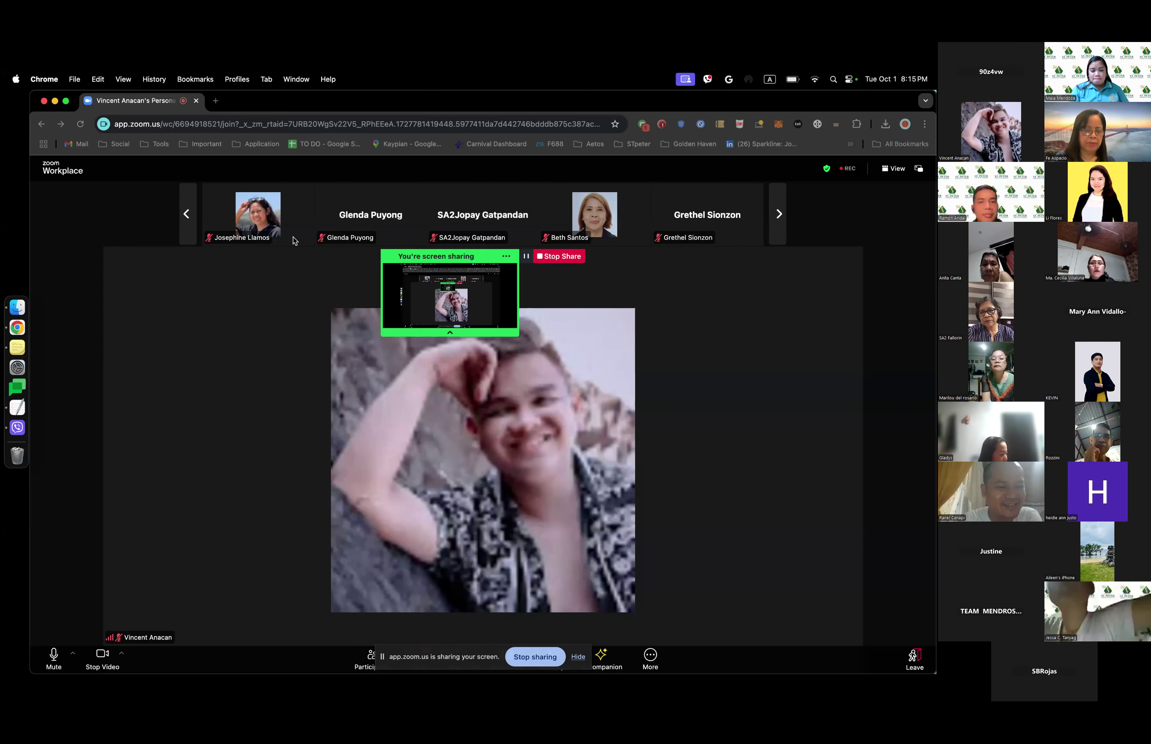
Open a new Chrome window for the other browser profile, showing a New Tab page.
click(237, 79)
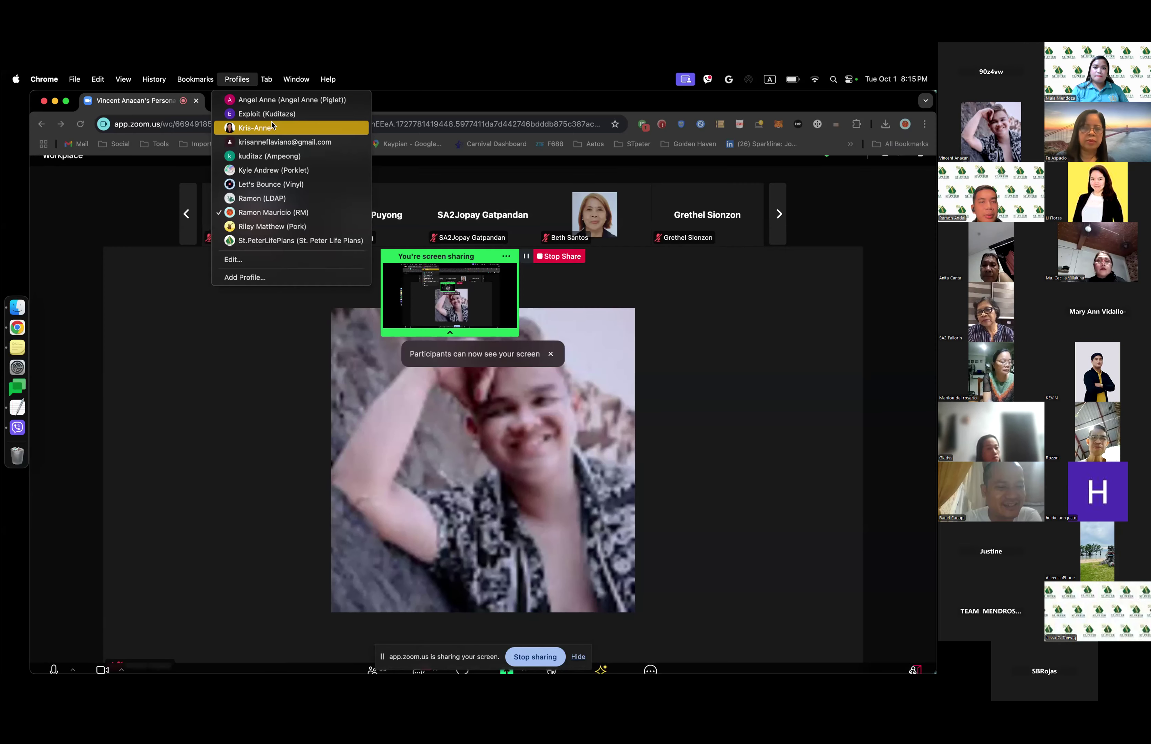
click(310, 116)
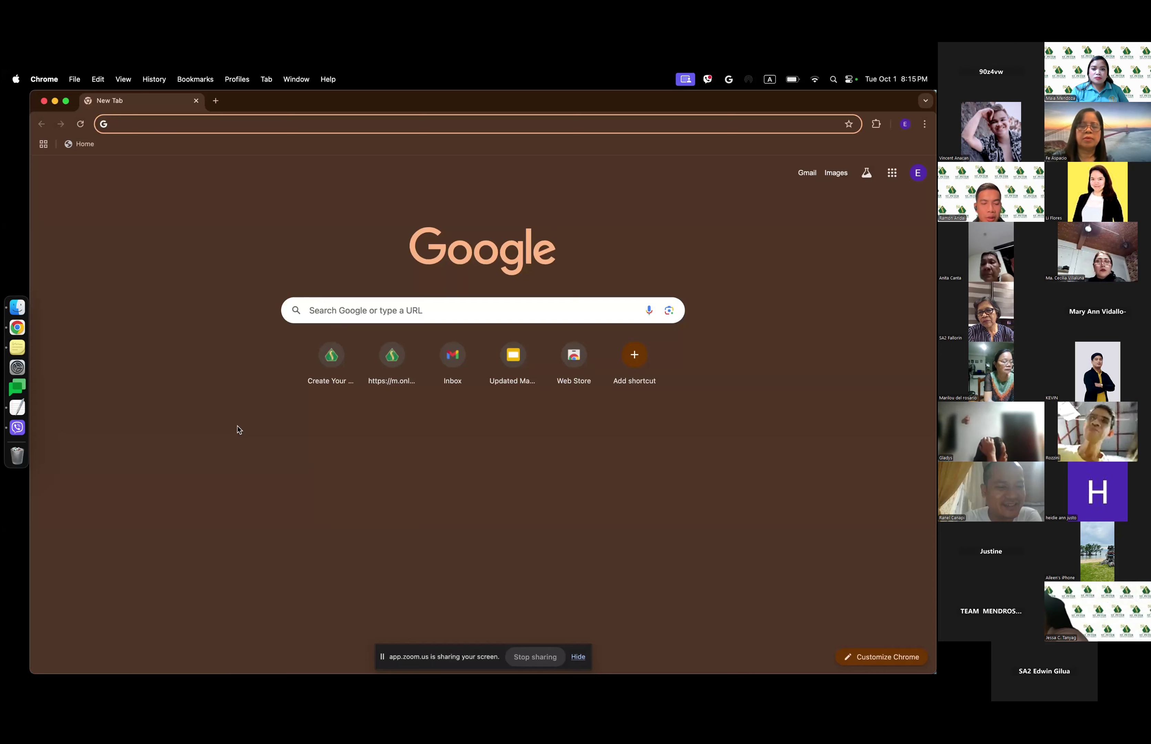
Copy the St. Peter referral sign-up link from the TextEdit note and open it in Chrome.
key(super+Tab)
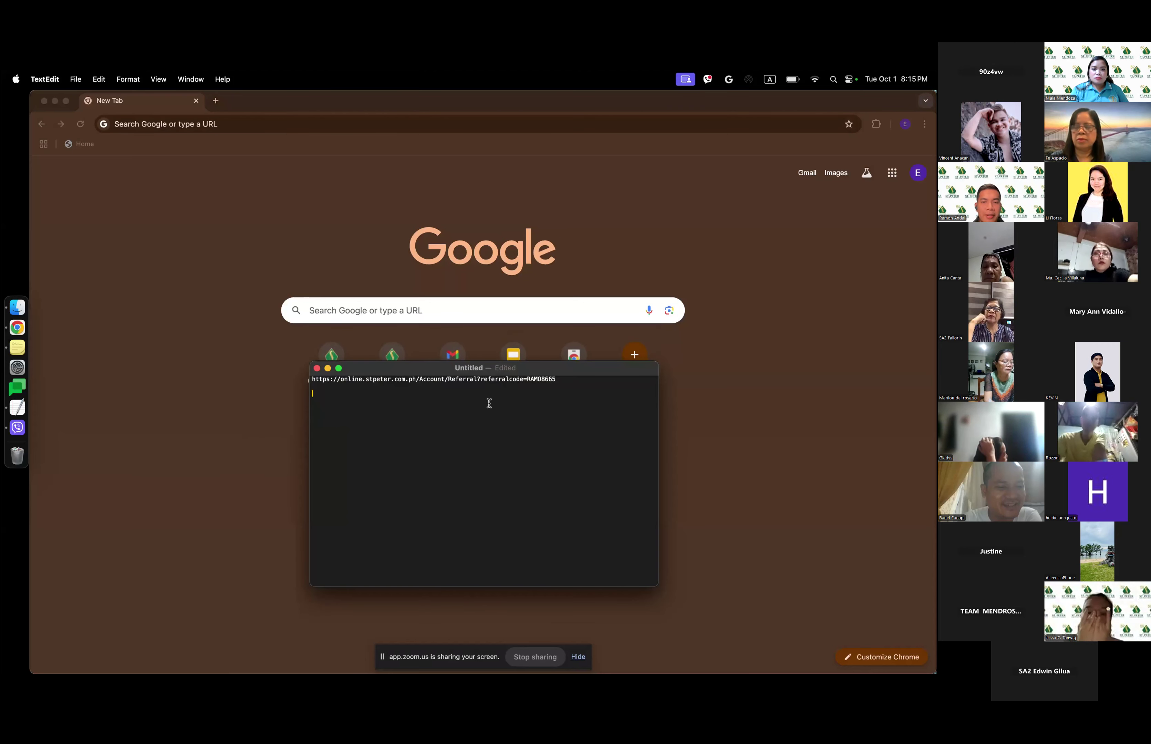
drag(570, 386, 336, 383)
key(super+a)
key(super+c)
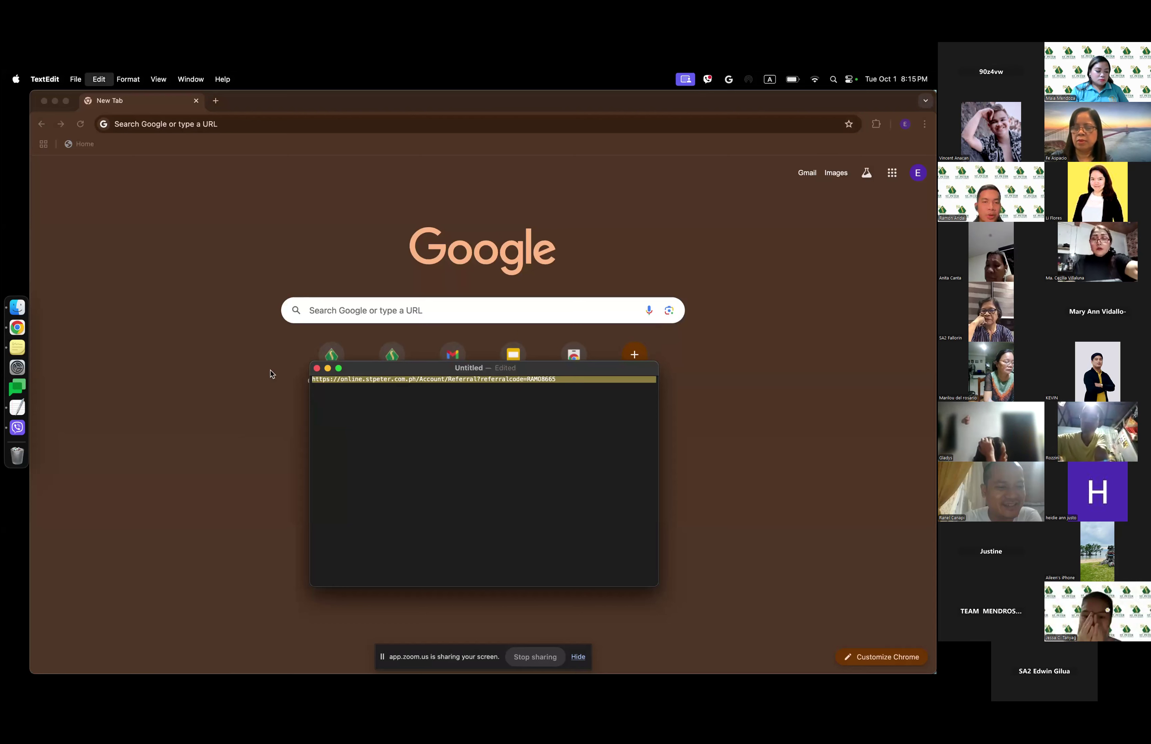
key(super+Tab)
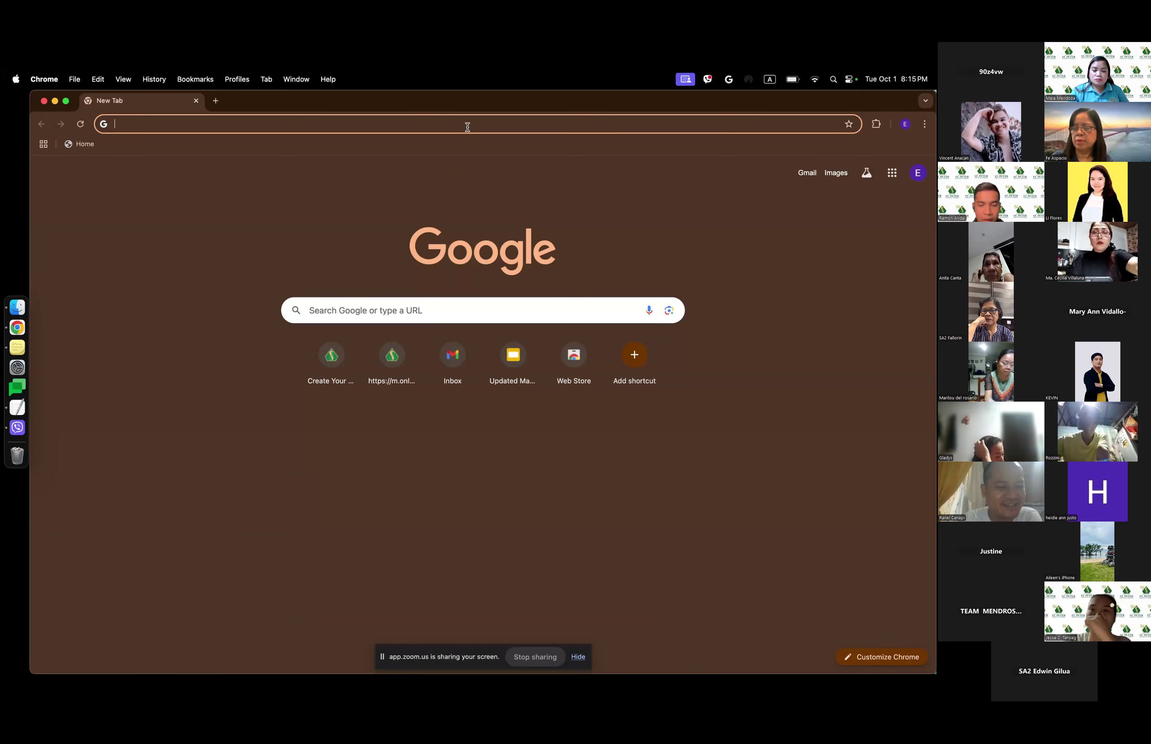
key(super+v)
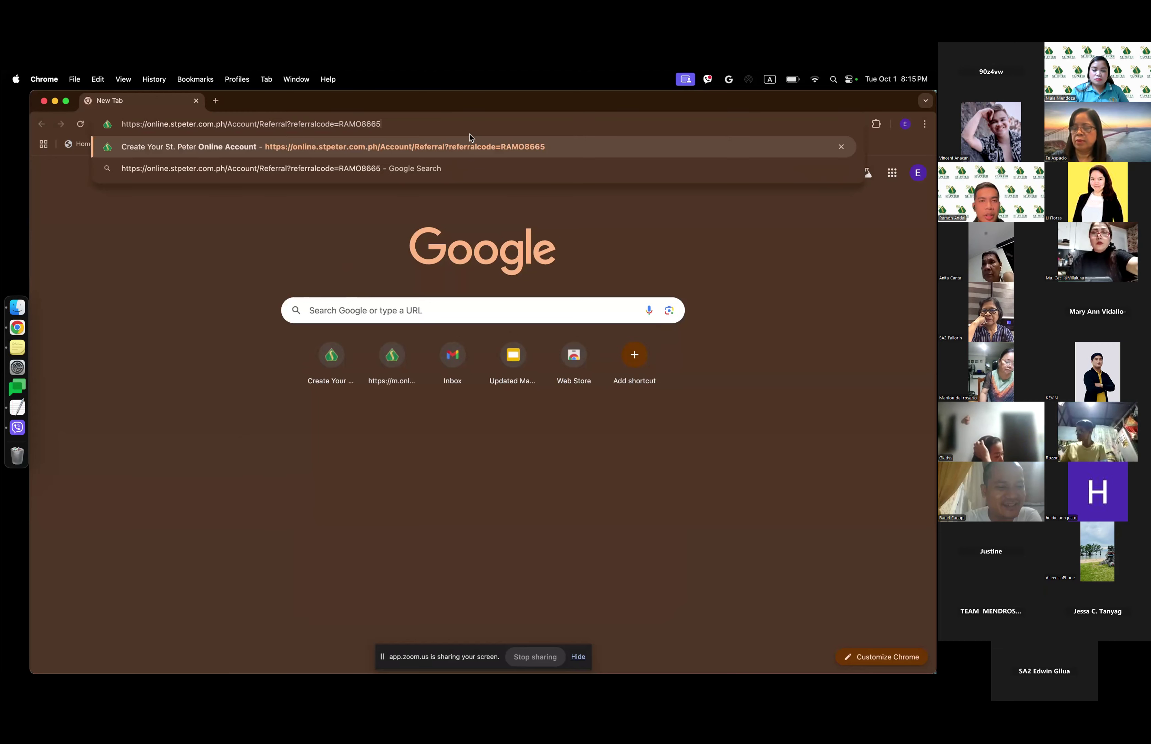
key(Return)
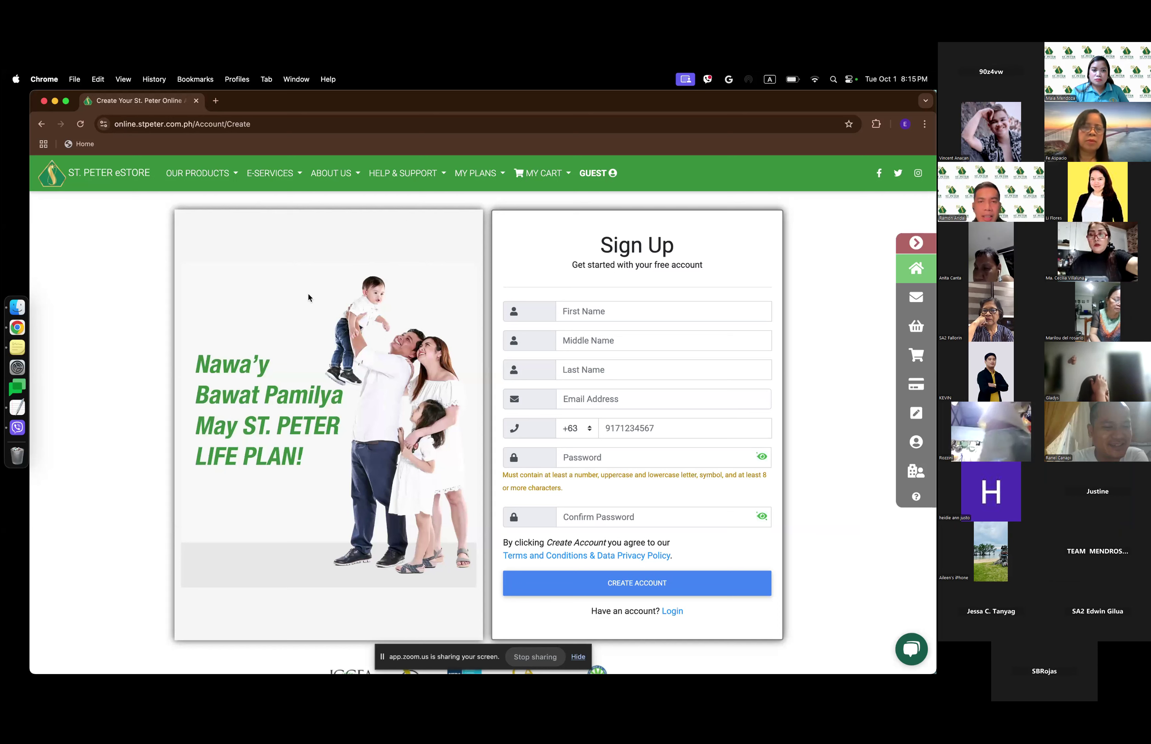
Enter the applicant's first name, middle initial and last name on the Sign Up form.
scroll(411, 338, down, 1)
click(604, 304)
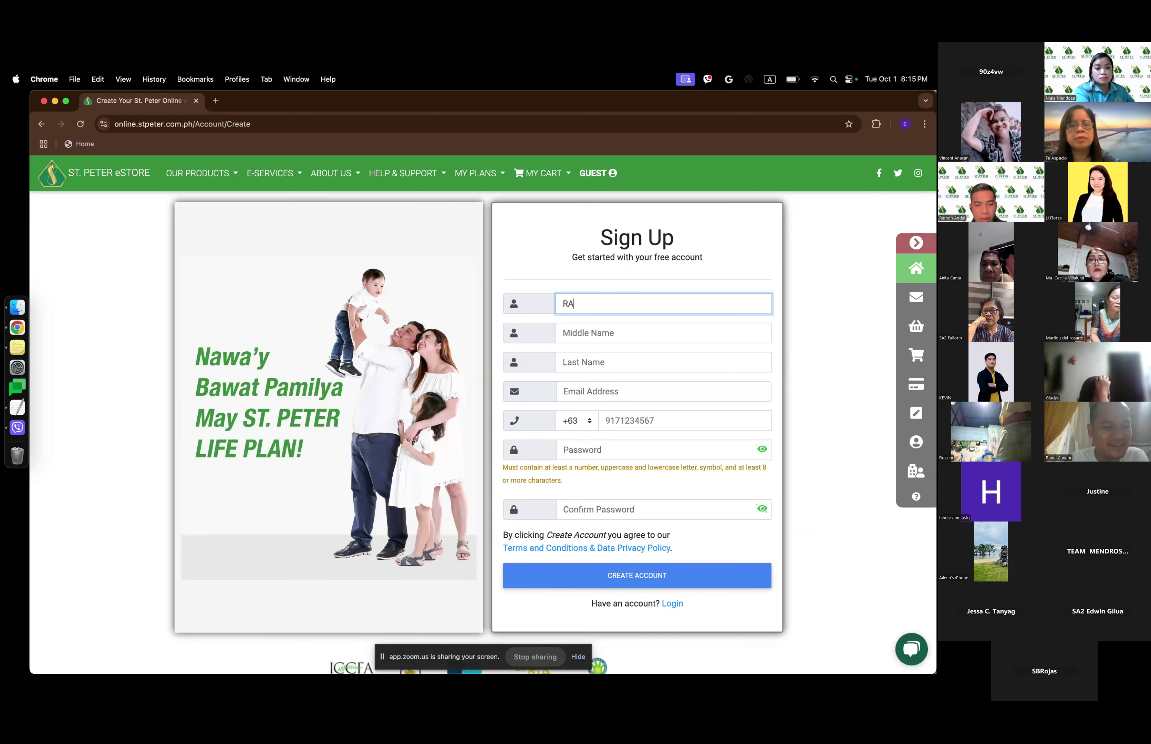
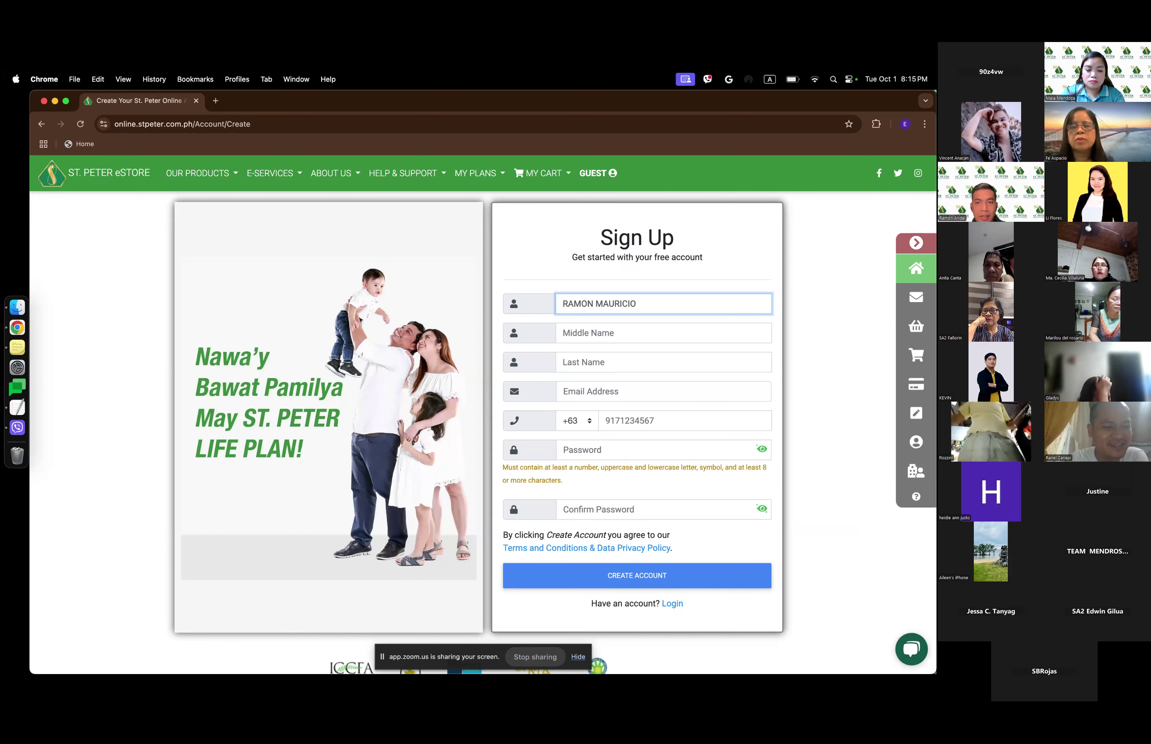
key(Tab)
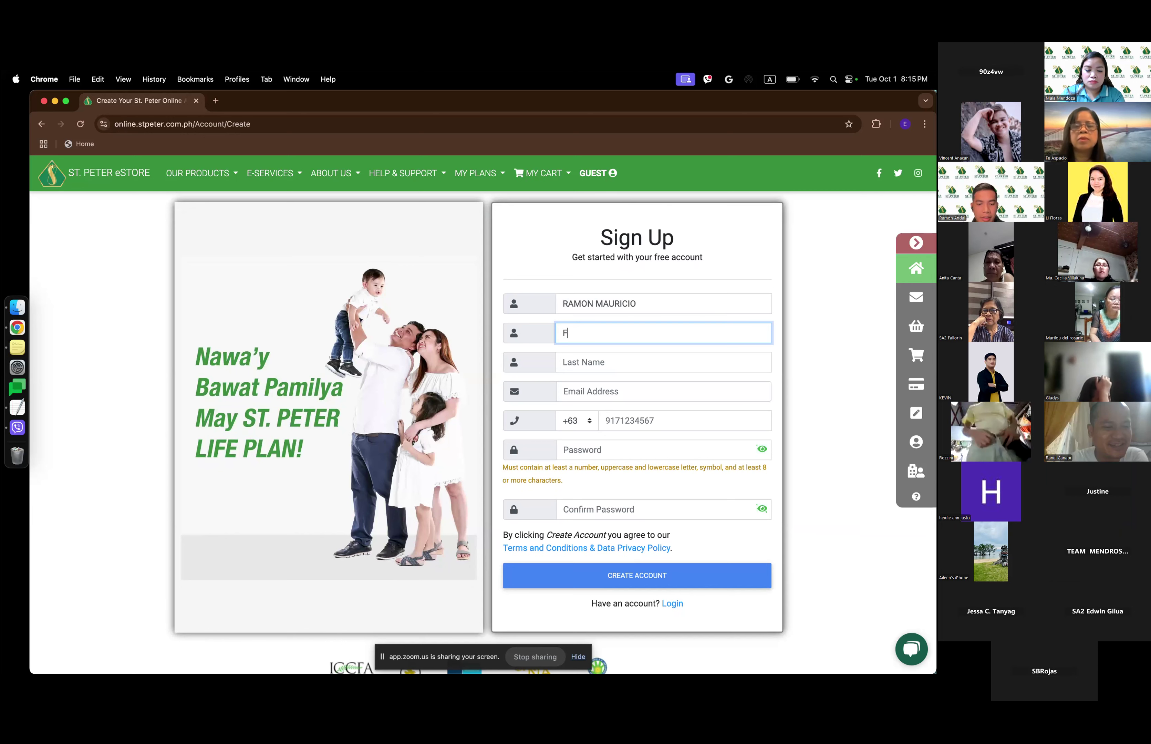
key(Tab)
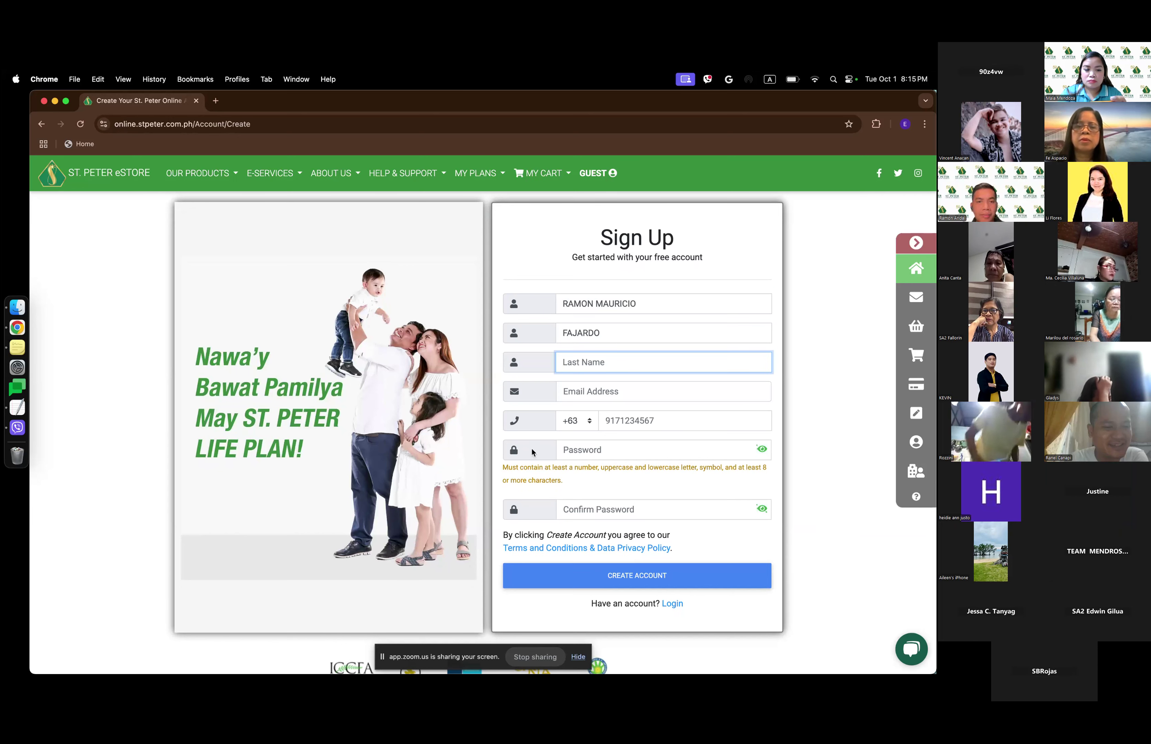
key(Tab)
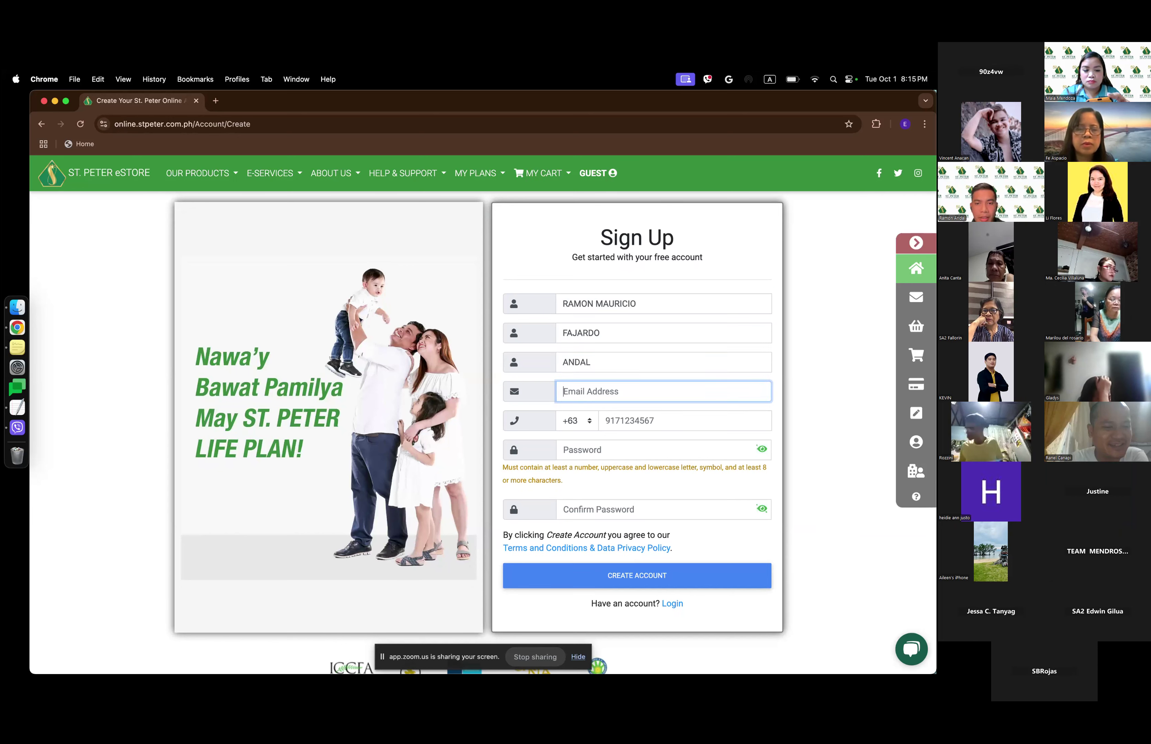
Check the browser profile's account e-mail and type the applicant's e-mail into Email Address.
click(905, 124)
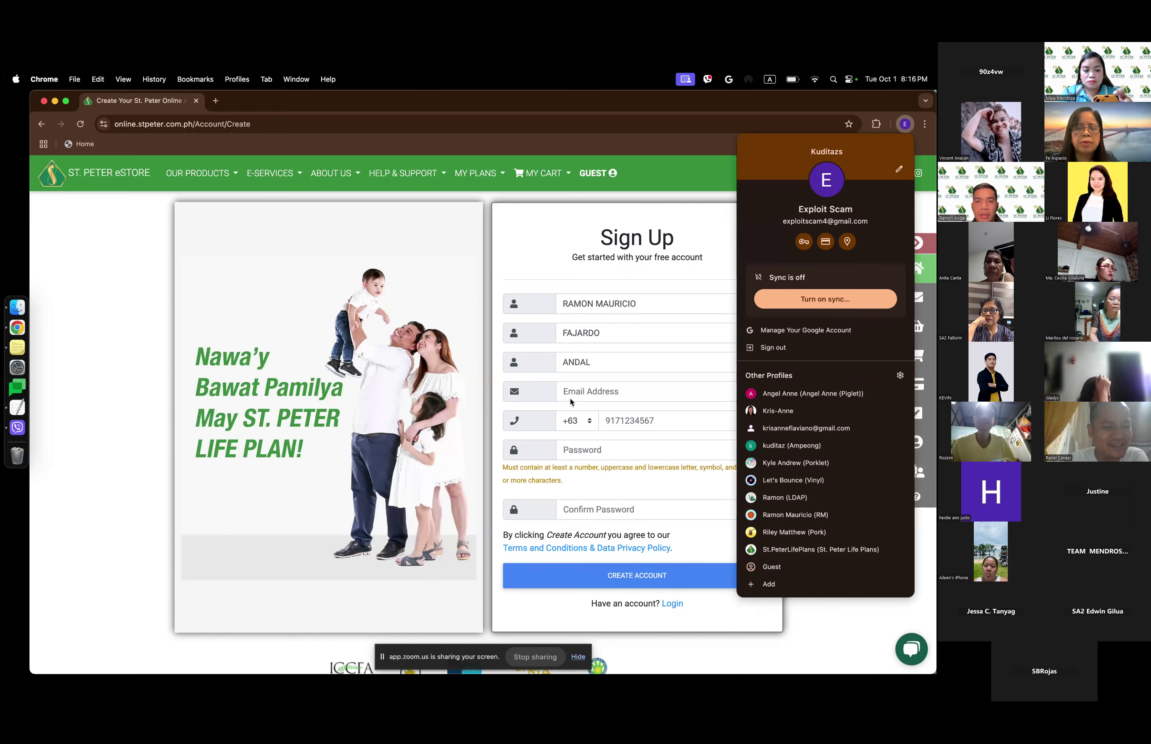
click(596, 383)
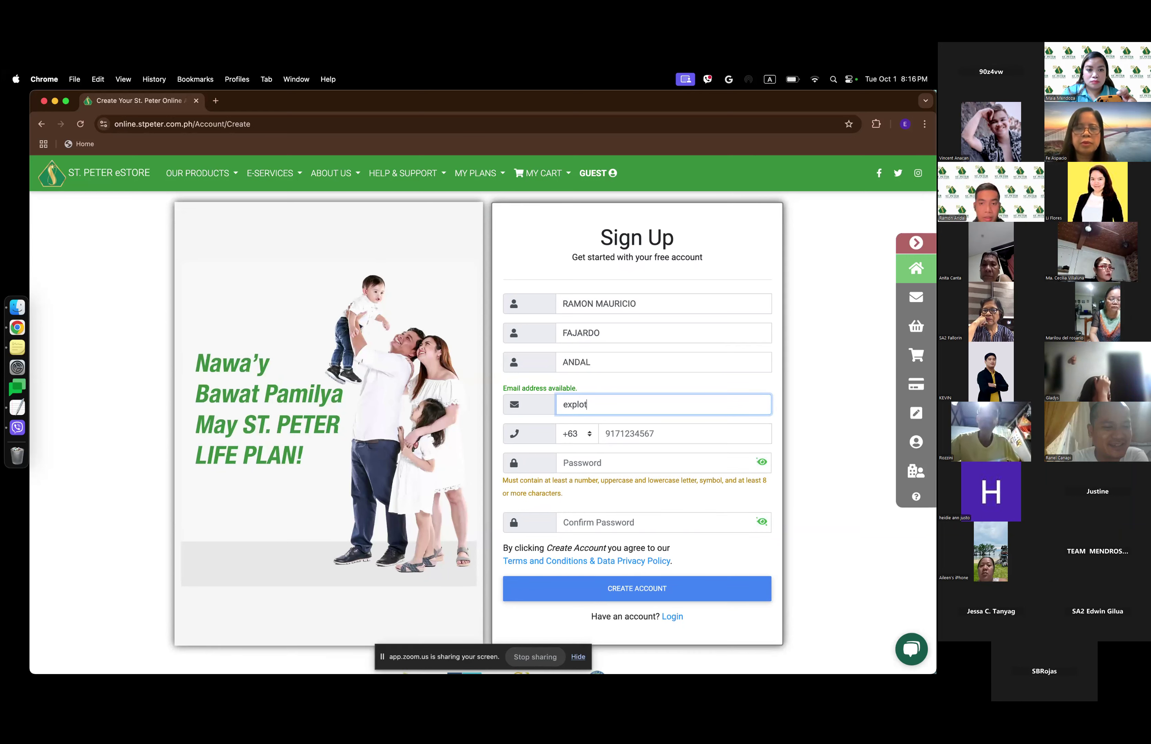
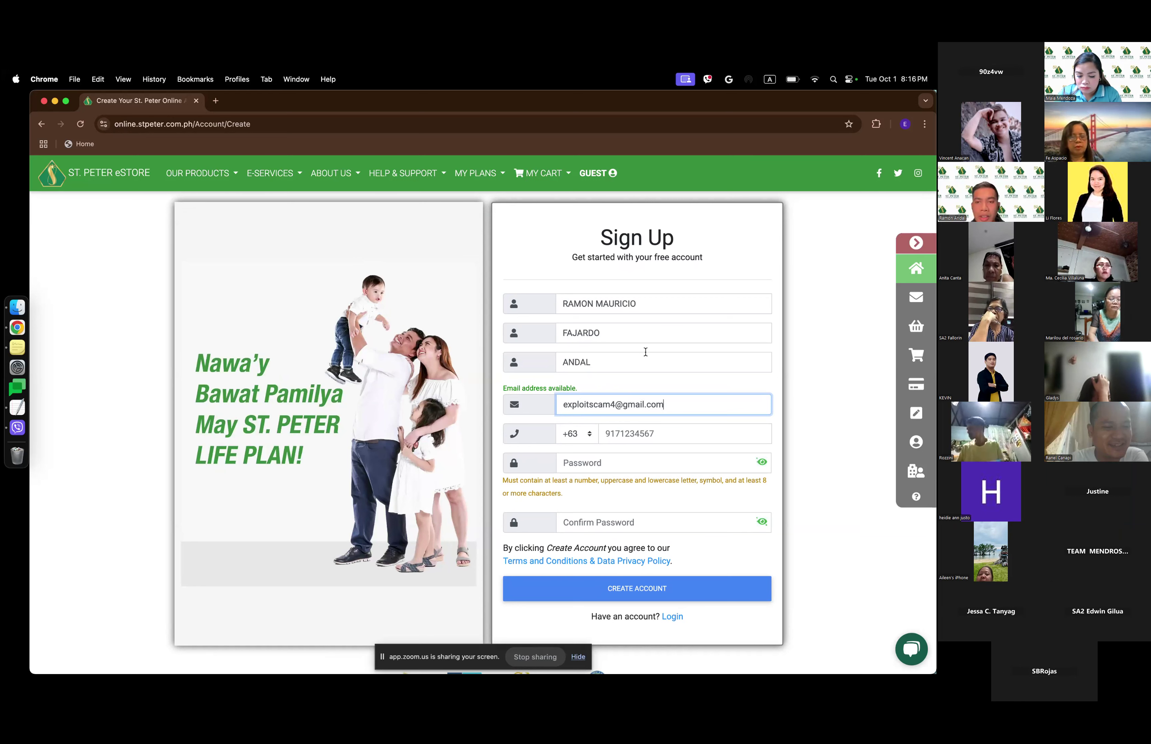
Replace the sample mobile number with the applicant's own mobile number.
click(625, 434)
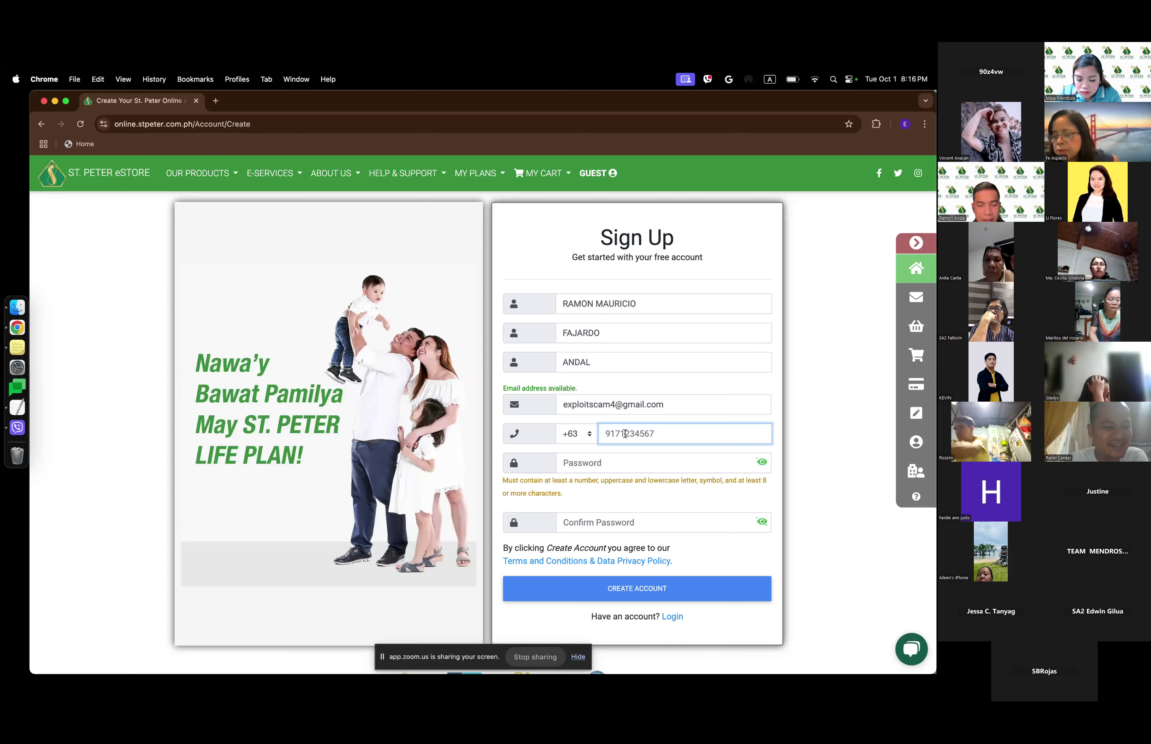
key(super+a)
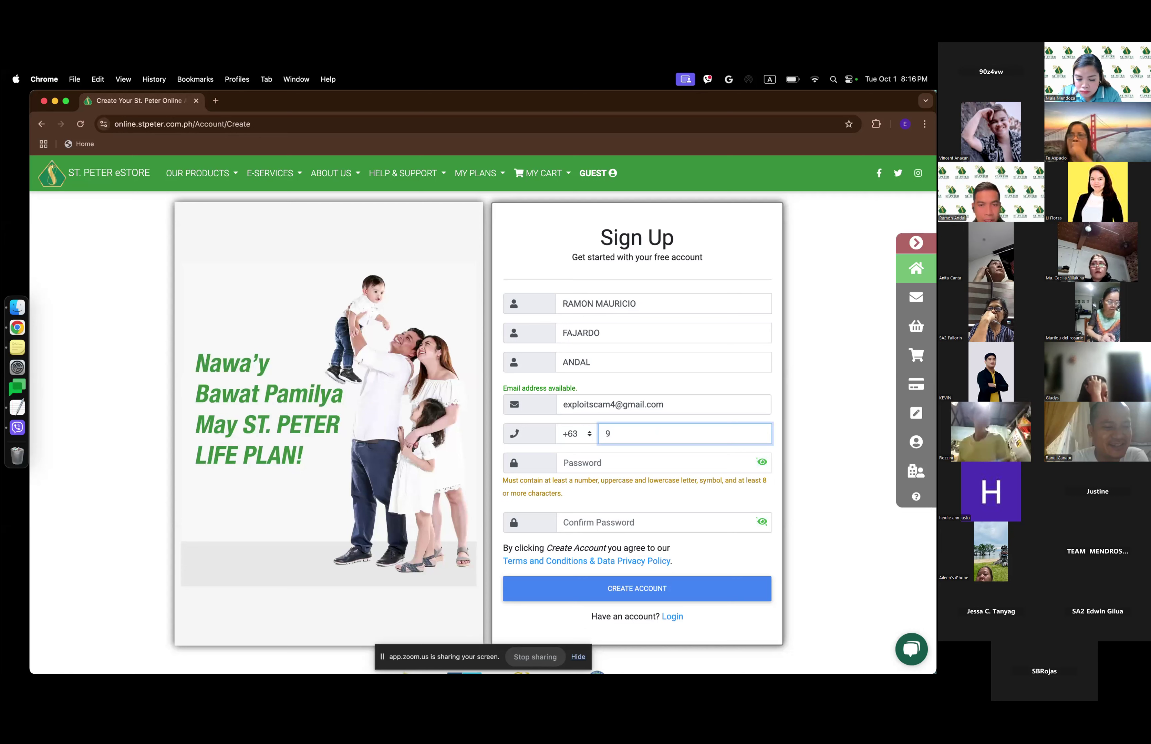
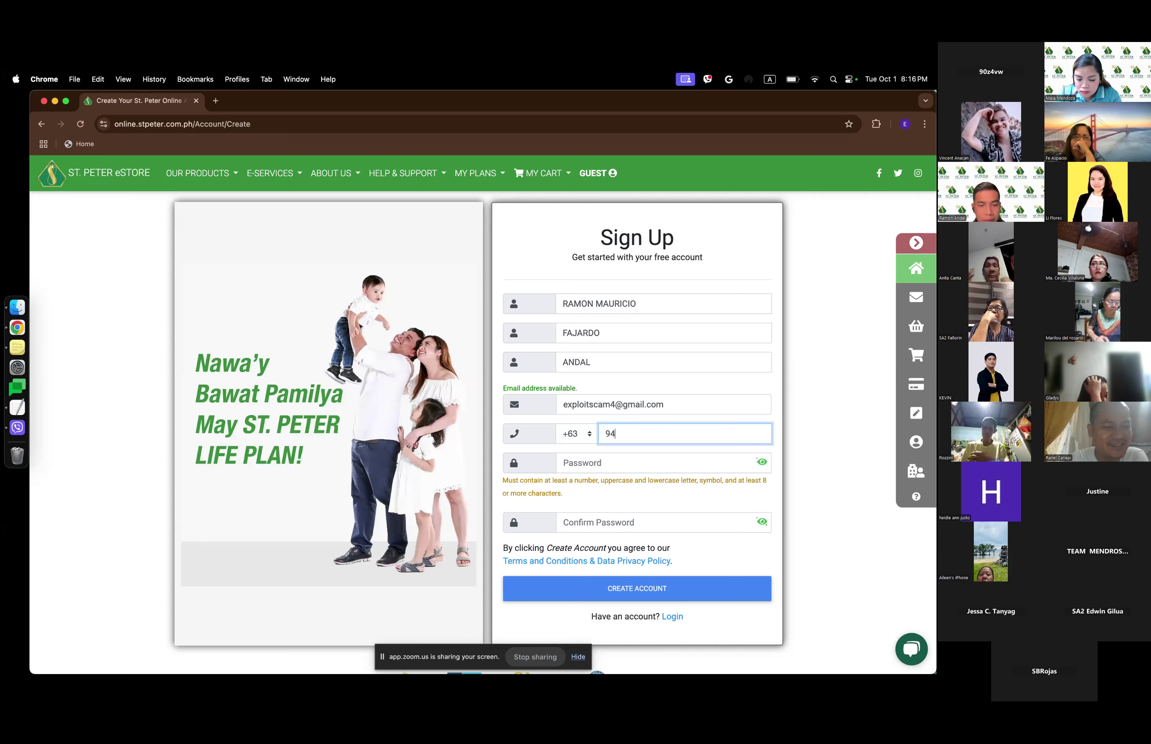
key(BackSpace)
key(BackSpace)
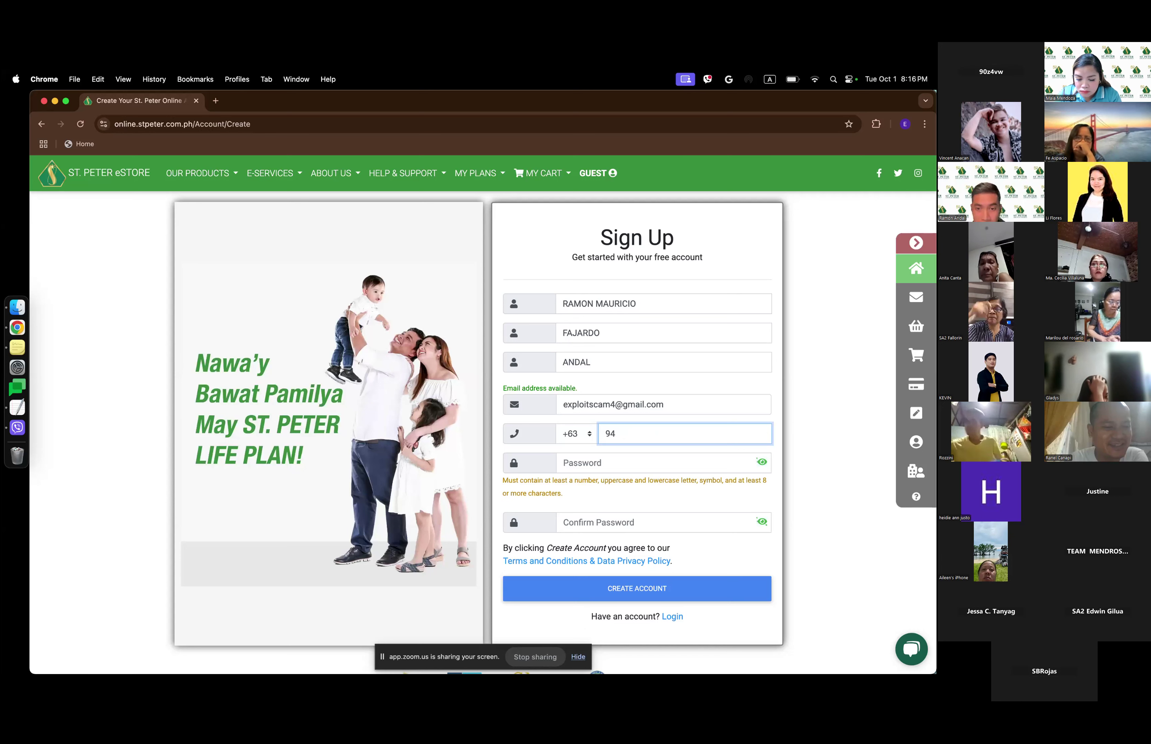
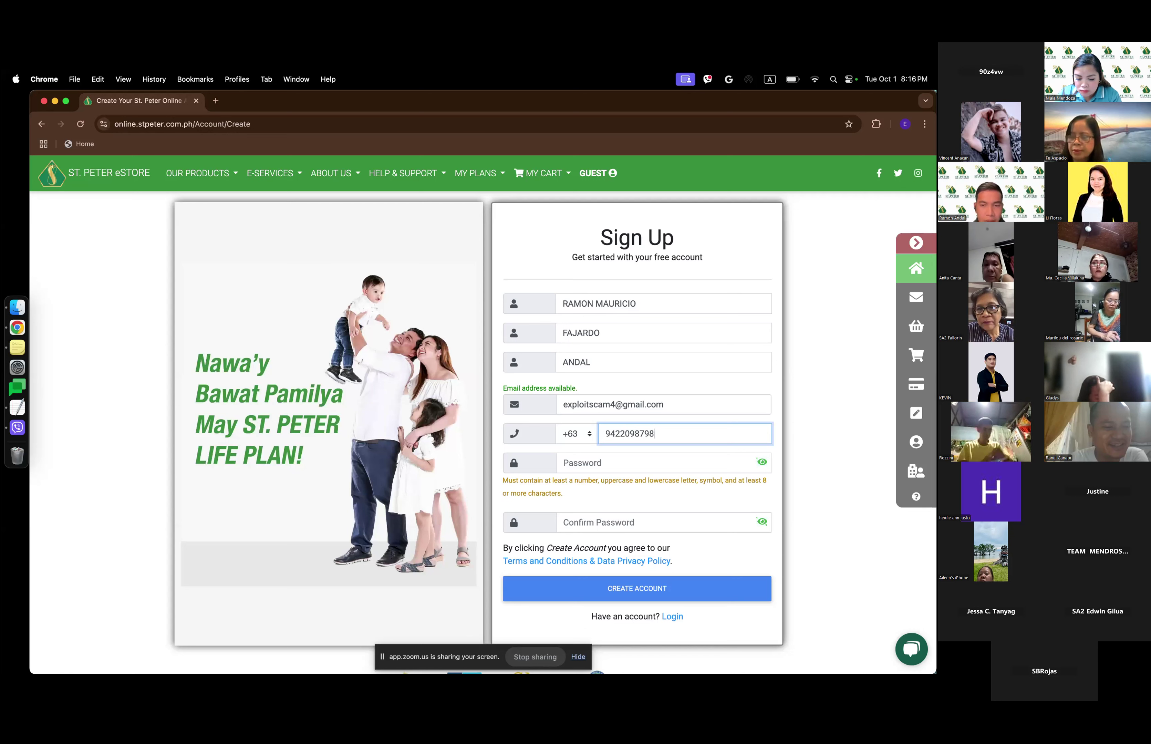
Type a trial password in the Password field, then delete it.
click(616, 463)
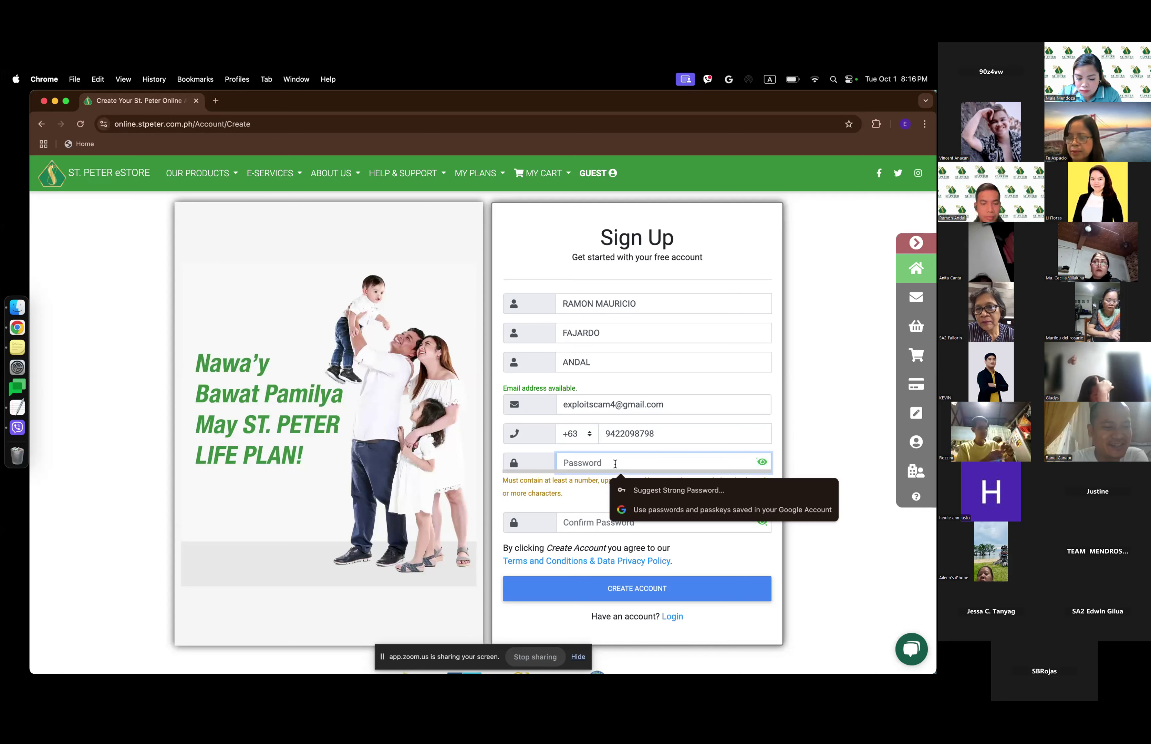
text(••)
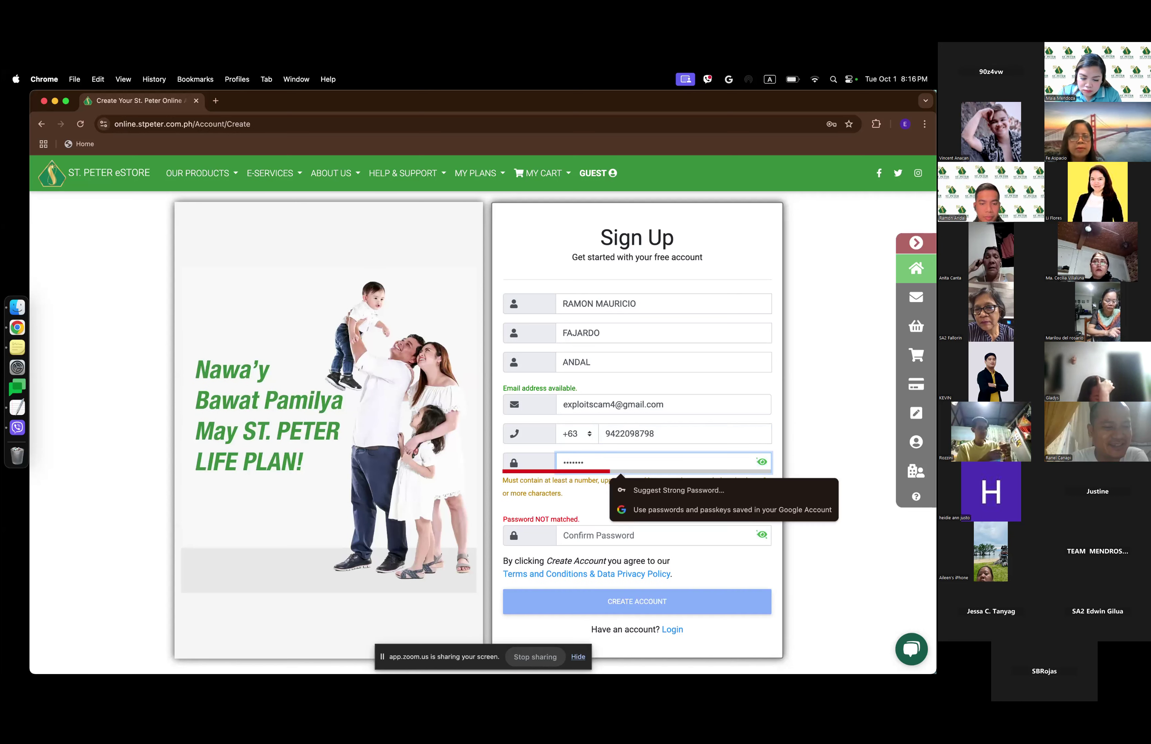
text(•••)
key(super+a)
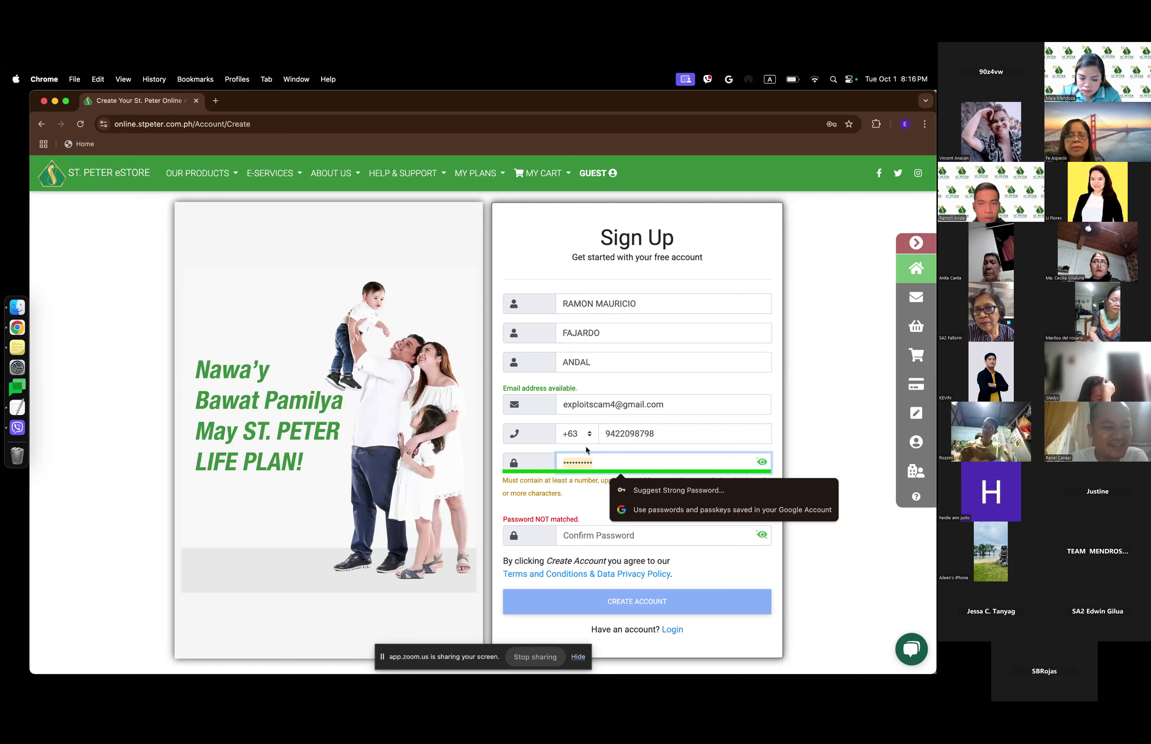
key(Escape)
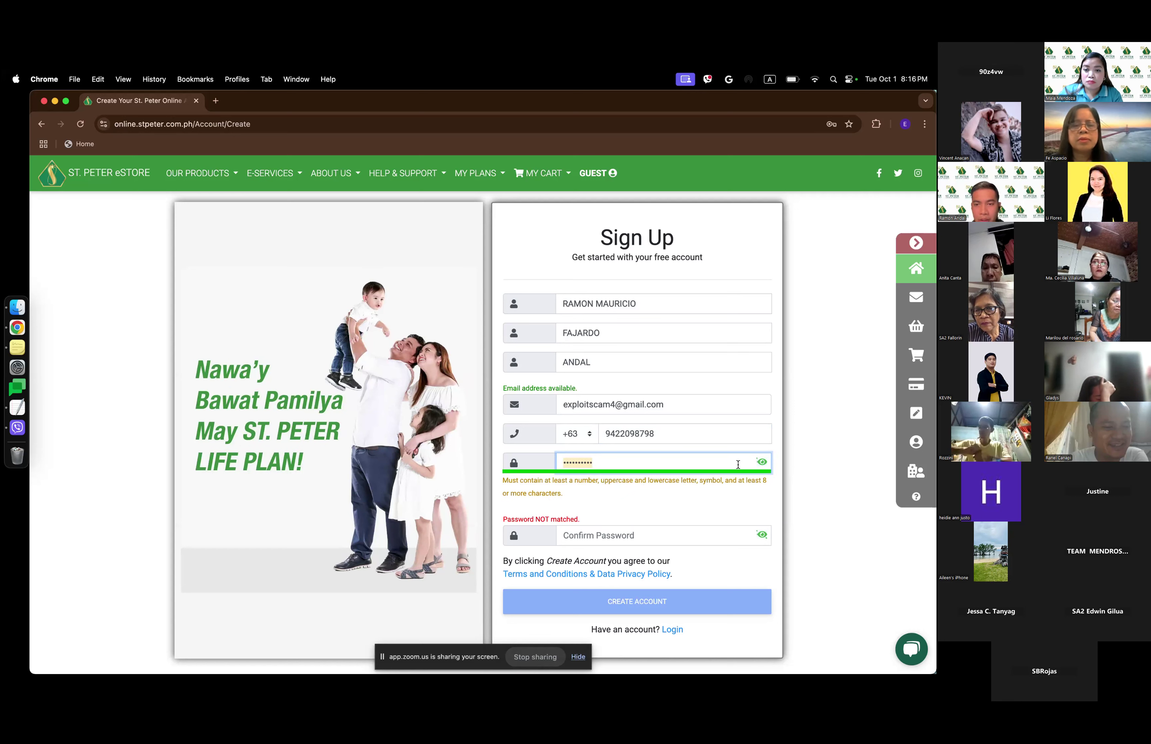
key(BackSpace)
Enter a password with the field shown as readable text, then mask it again.
key(Escape)
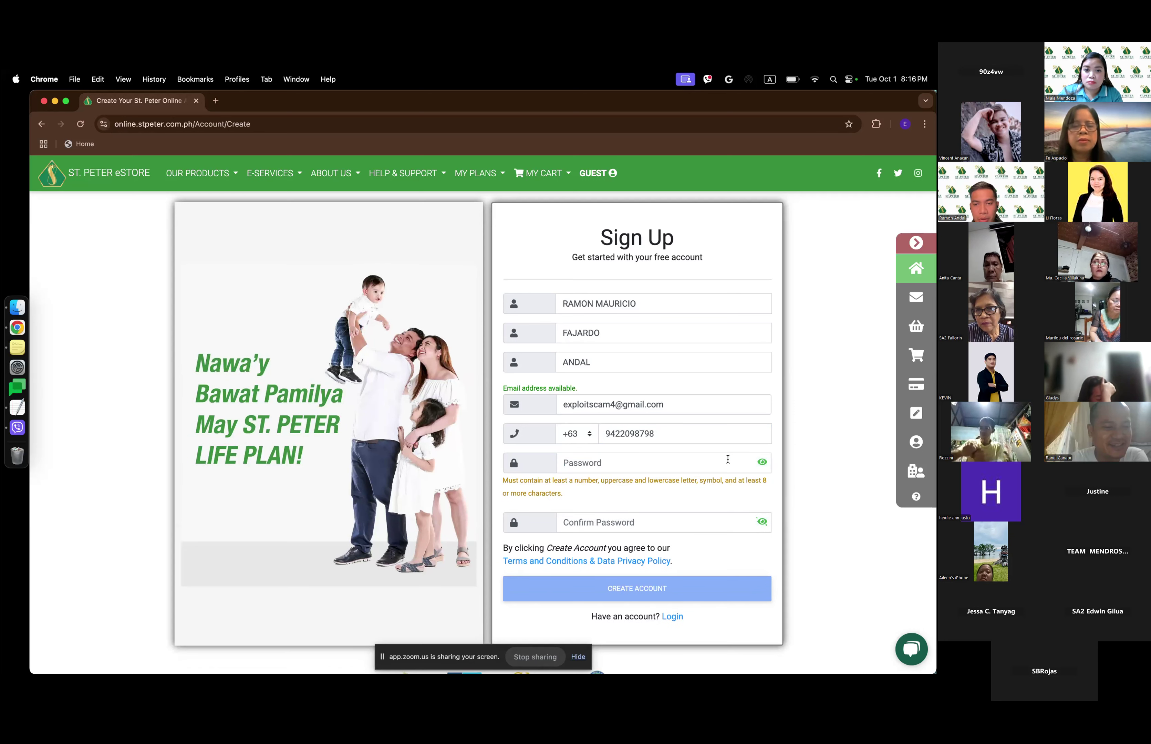
click(759, 466)
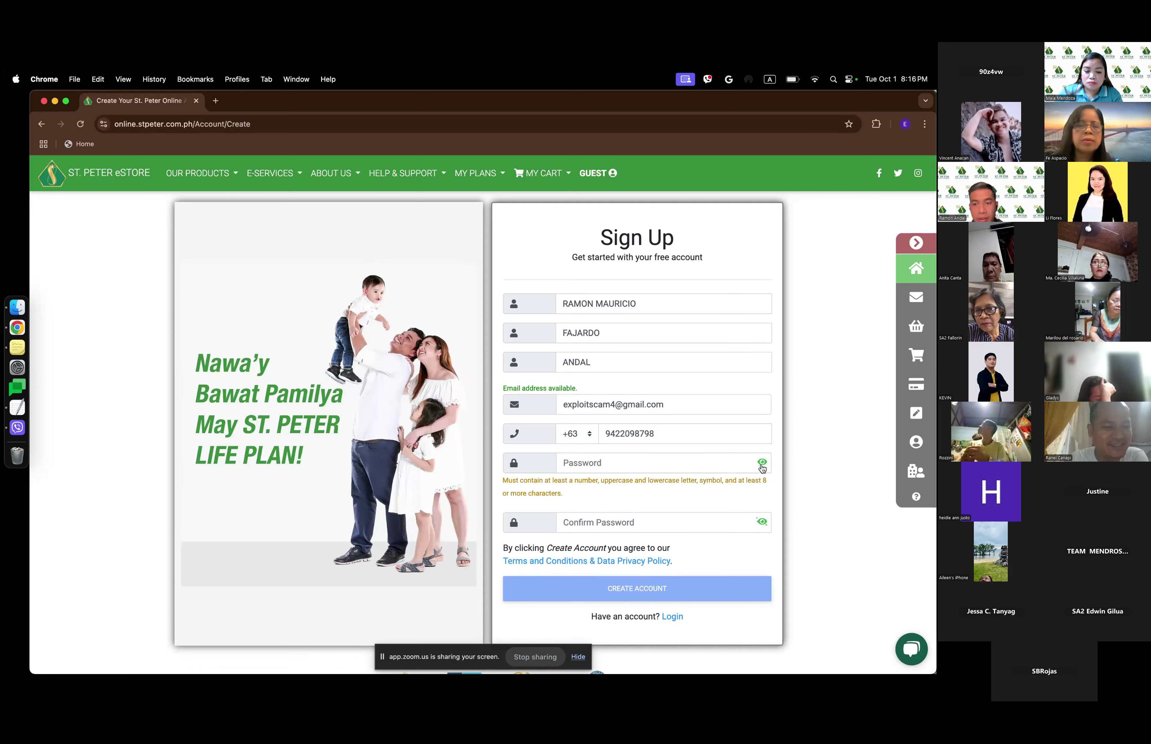
click(659, 468)
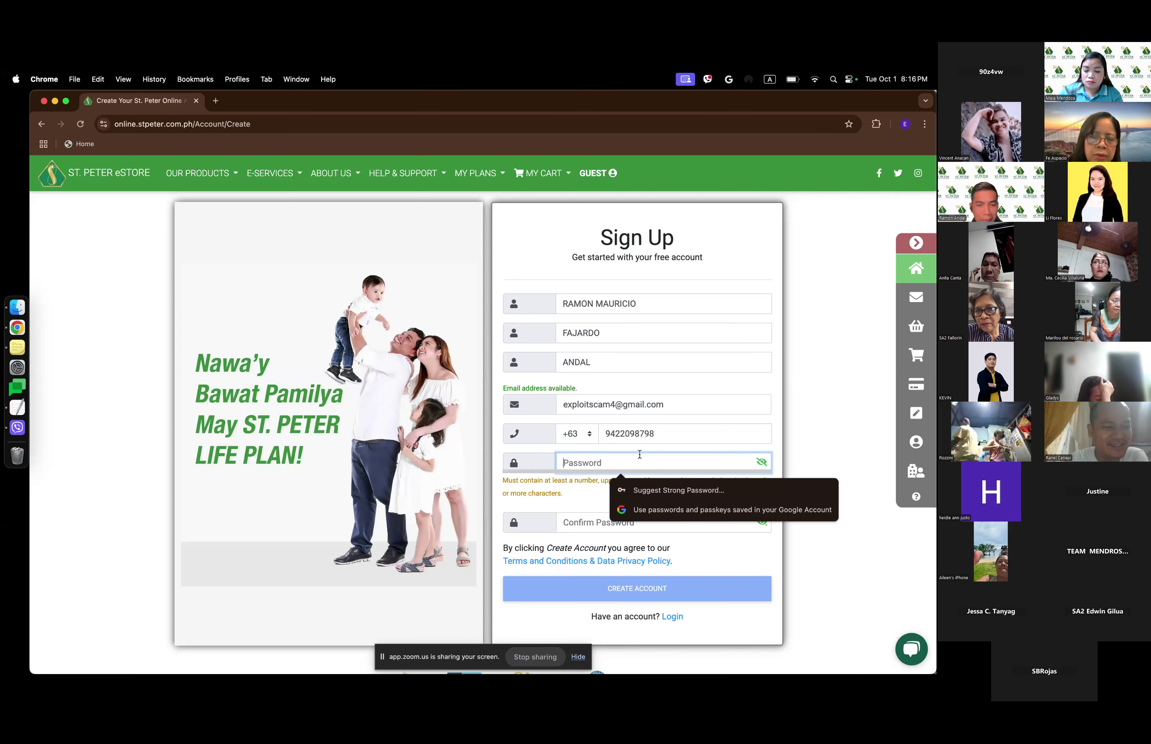
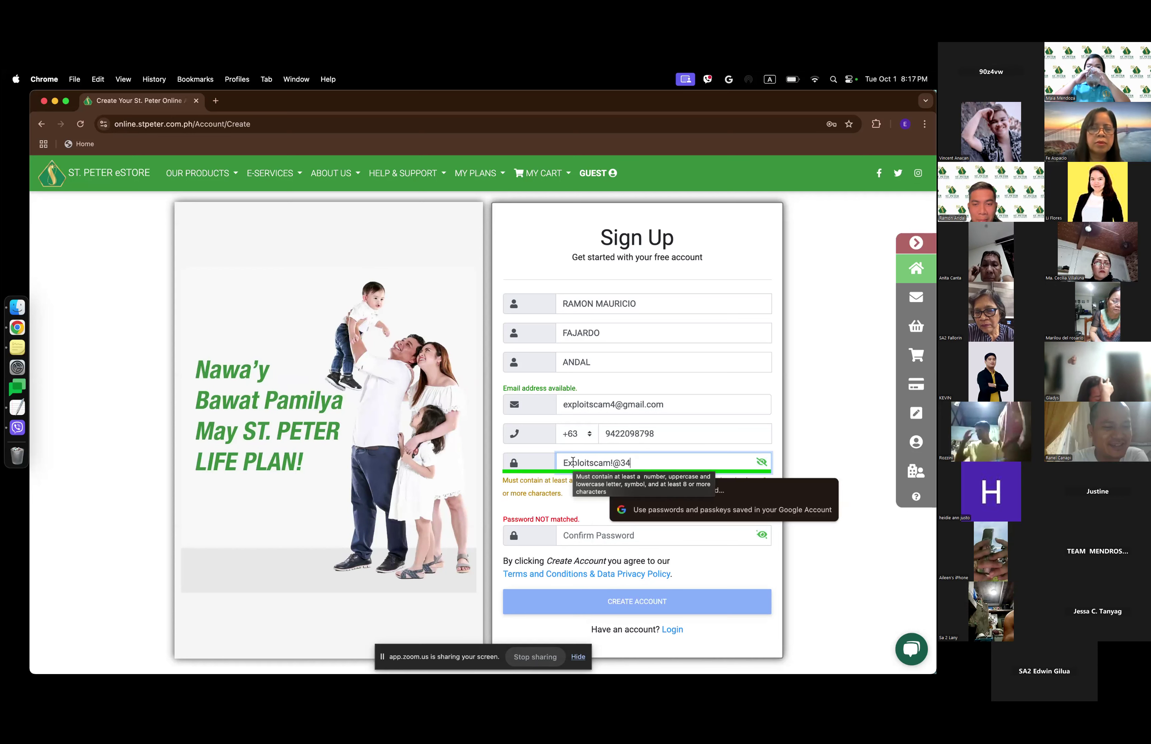
drag(621, 463, 611, 463)
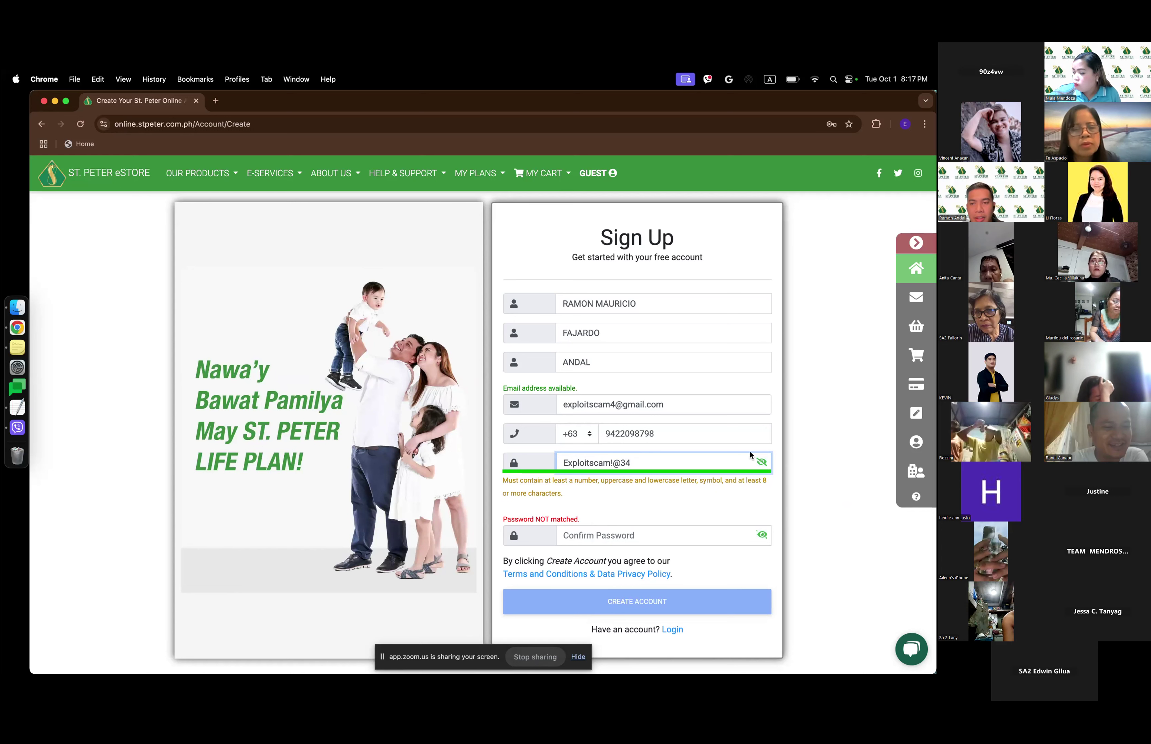
click(763, 463)
Retype the account password and enter the same password in Confirm Password.
key(super+a)
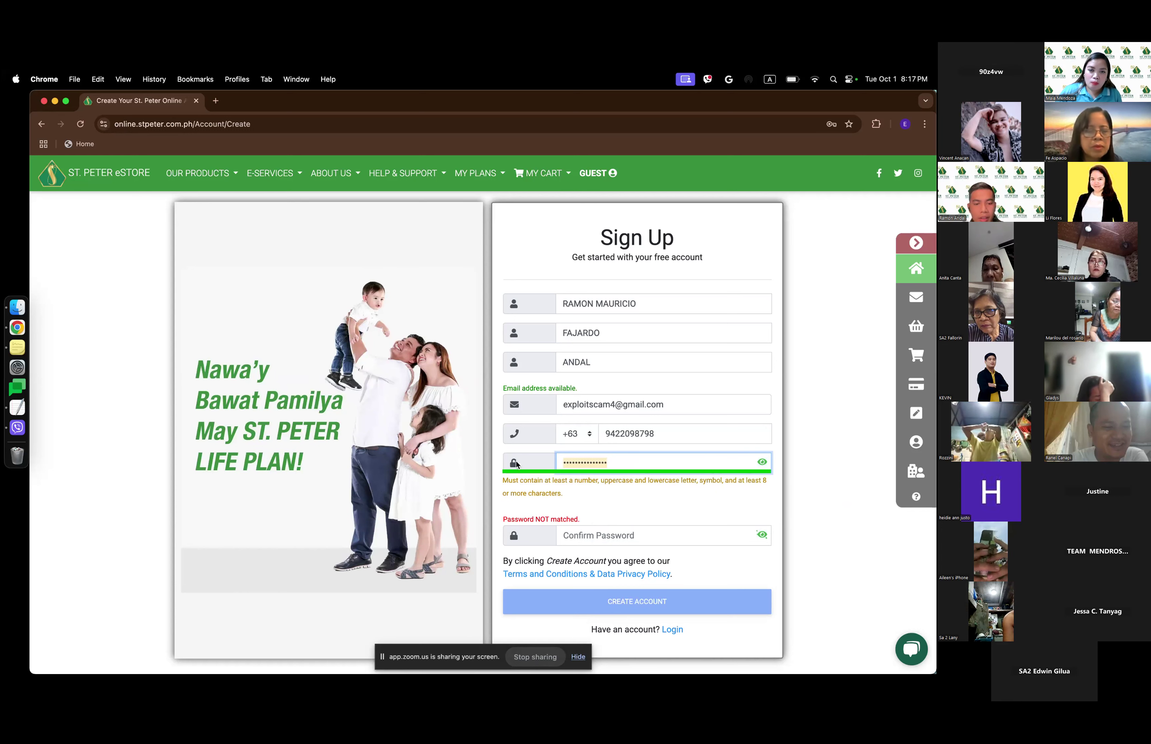
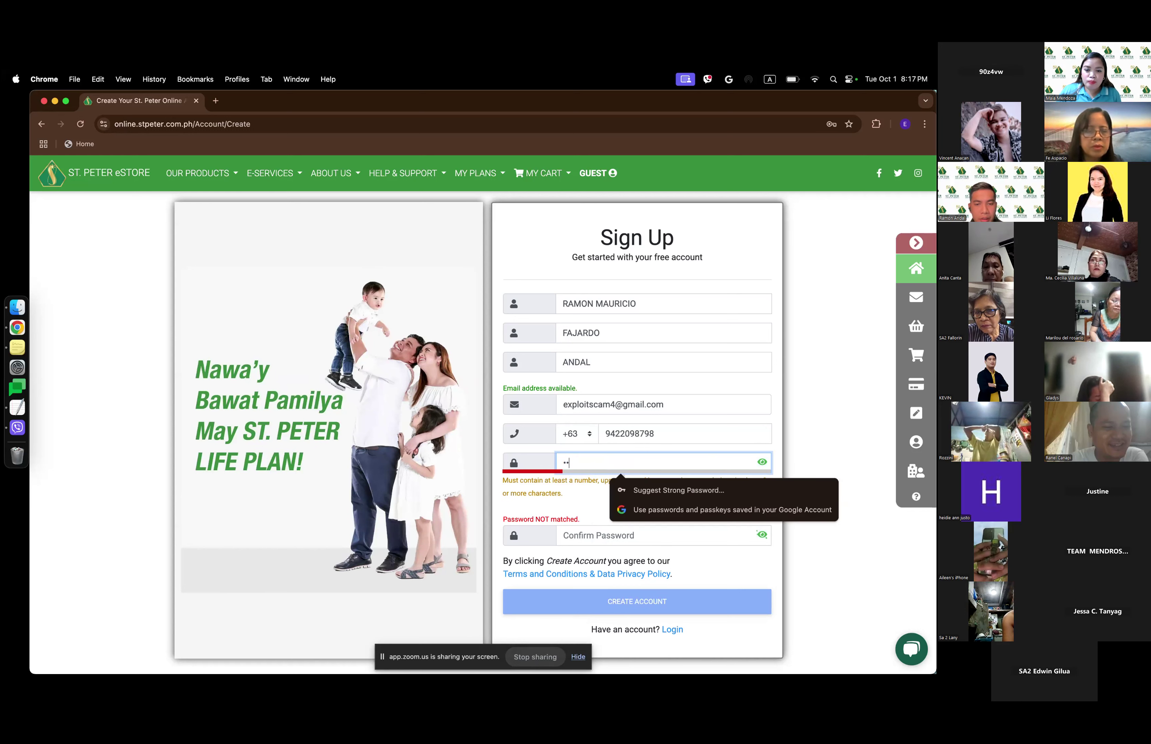
key(Tab)
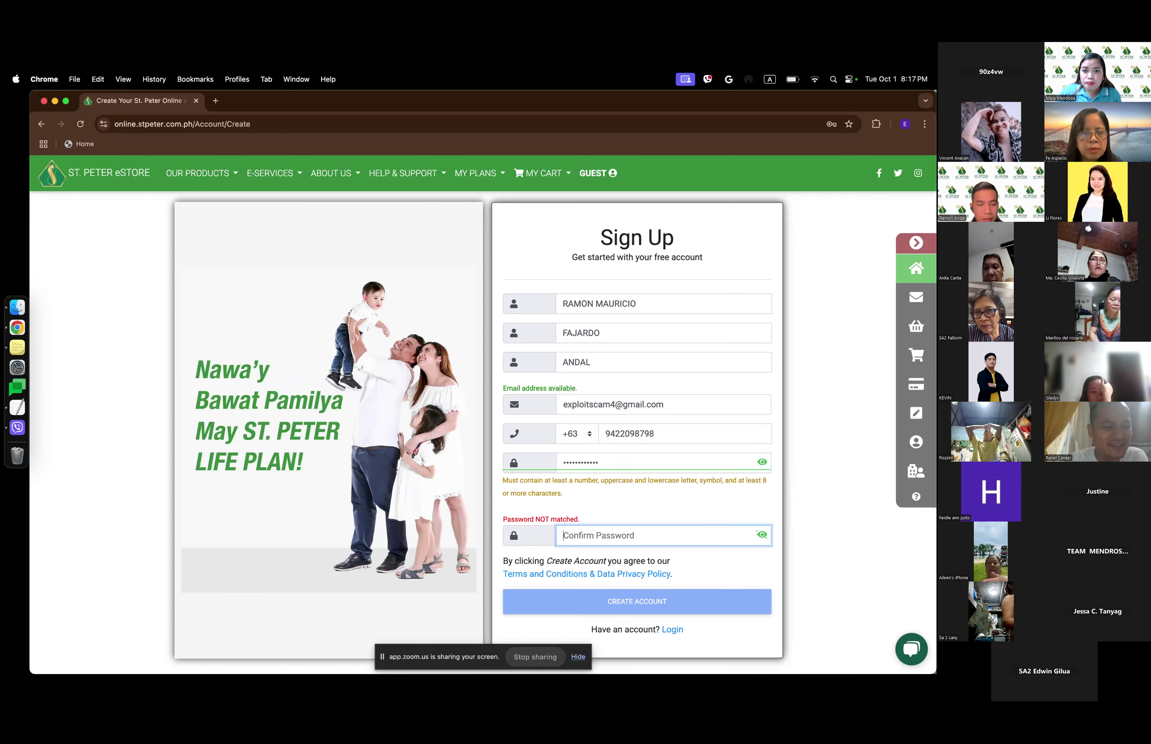
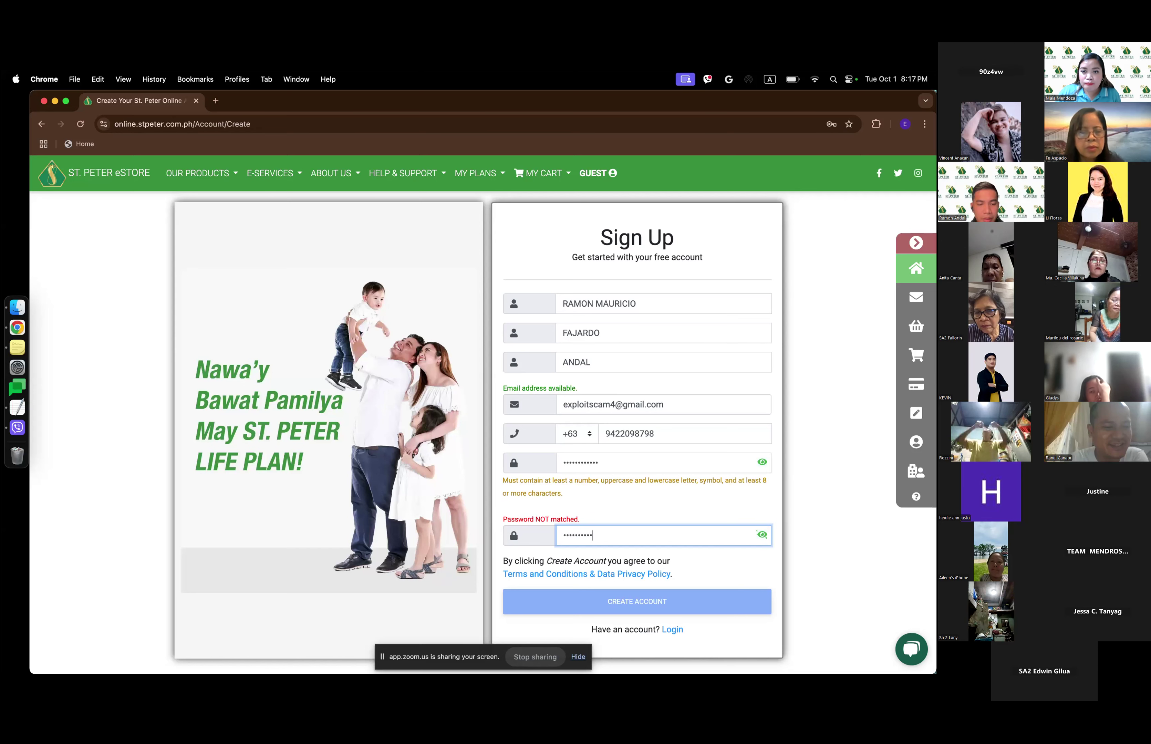
scroll(651, 517, down, 2)
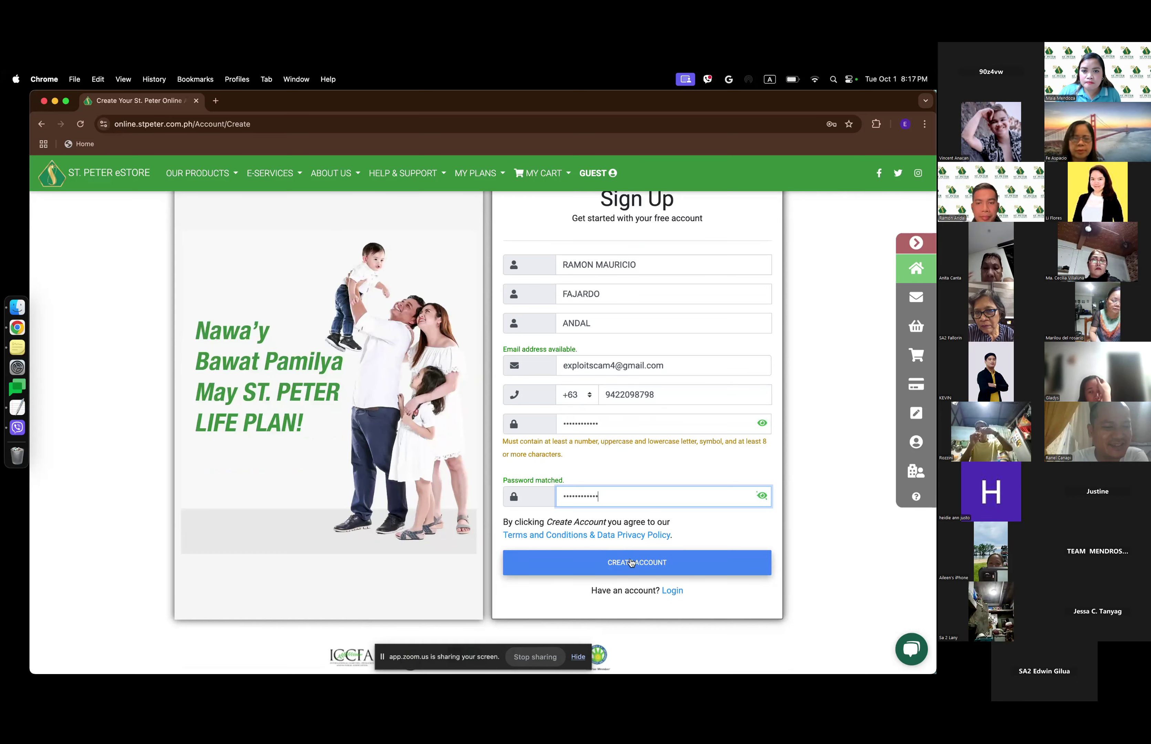
Submit the sign-up with CREATE ACCOUNT and load Gmail in a new tab.
click(631, 562)
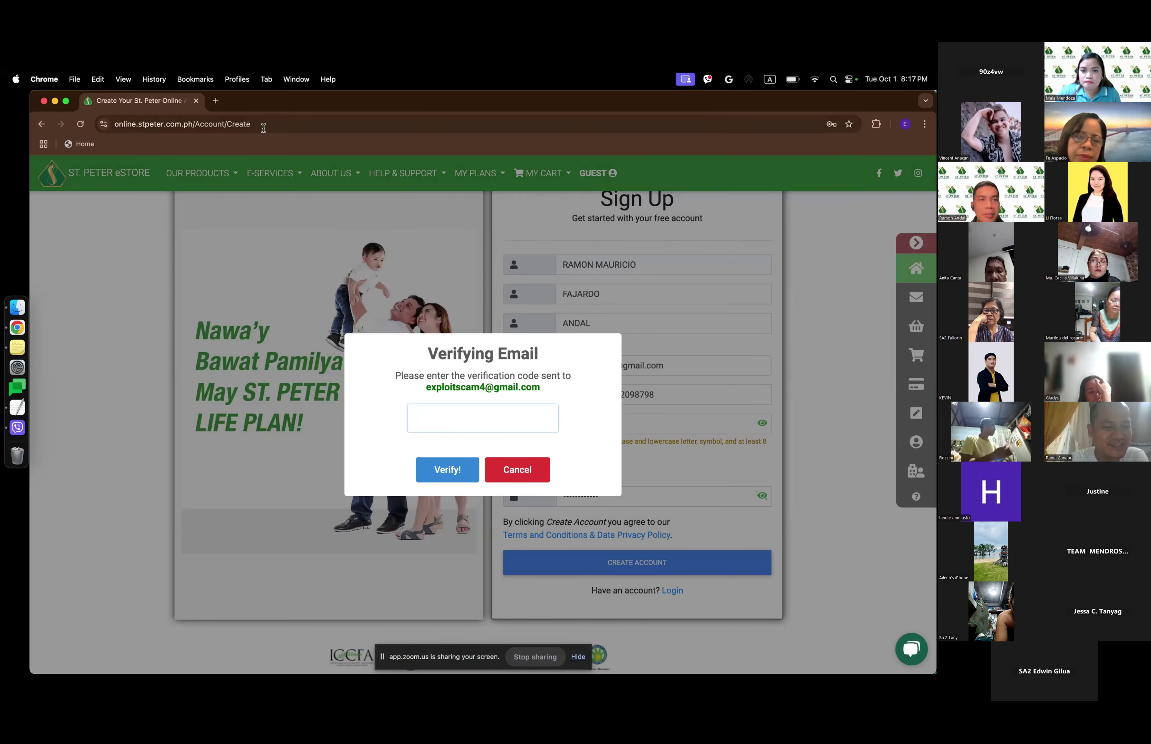
click(216, 100)
text(mail)
key(Return)
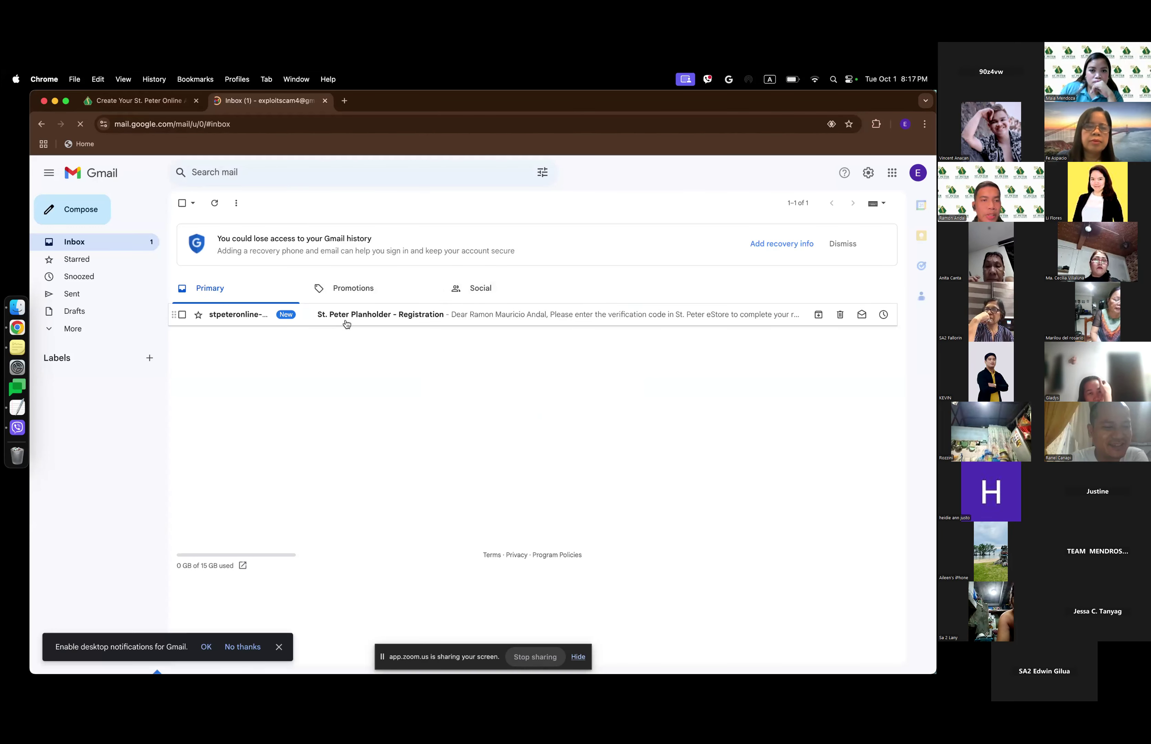
Take the verification code from the St. Peter Planholder - Registration email into the Verifying Email prompt.
click(346, 322)
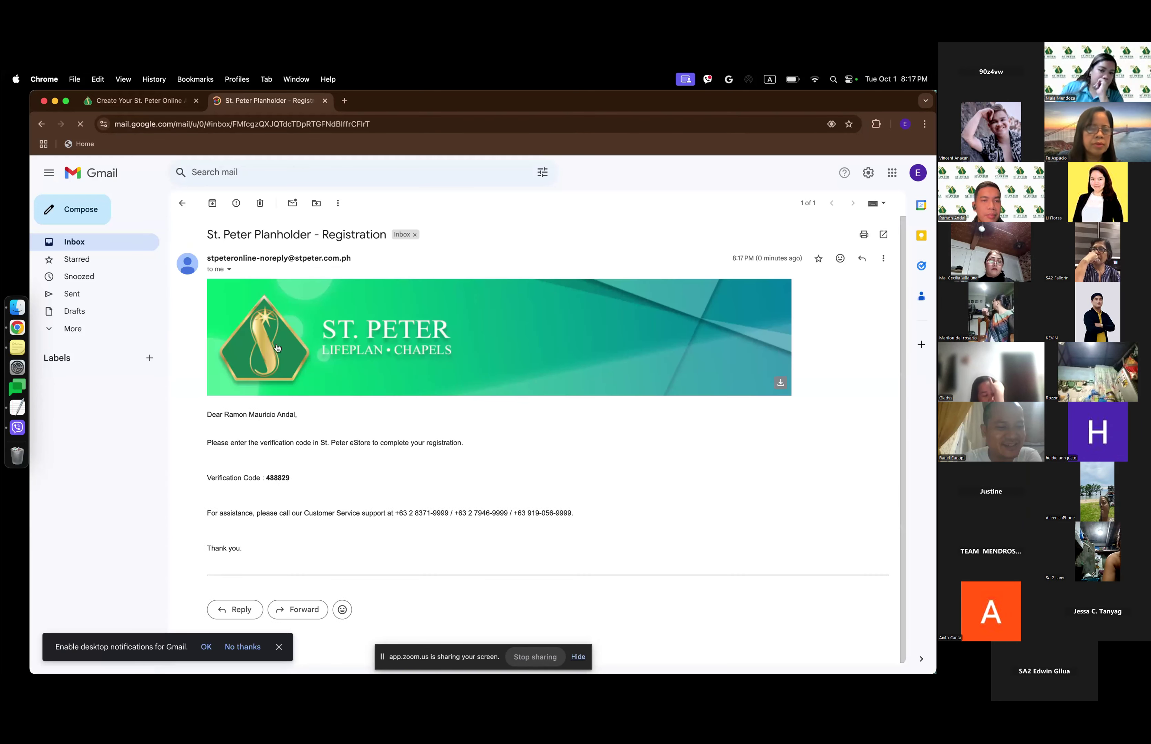
double_click(274, 477)
key(super+c)
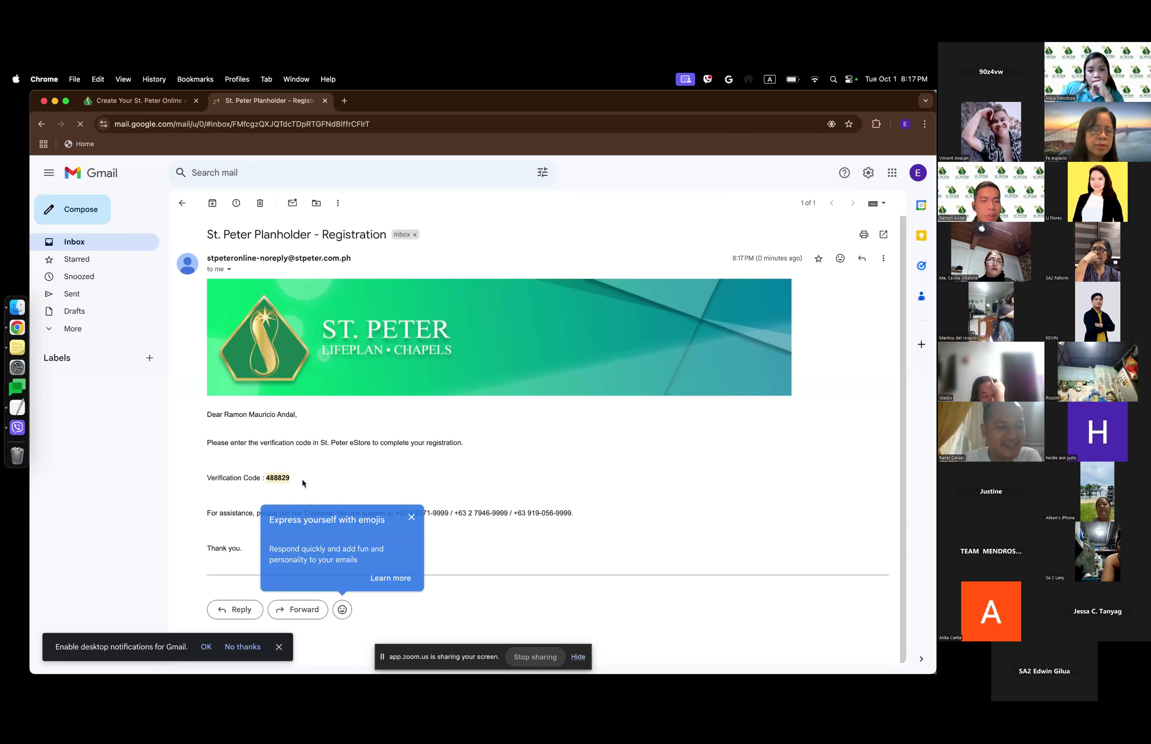
click(374, 474)
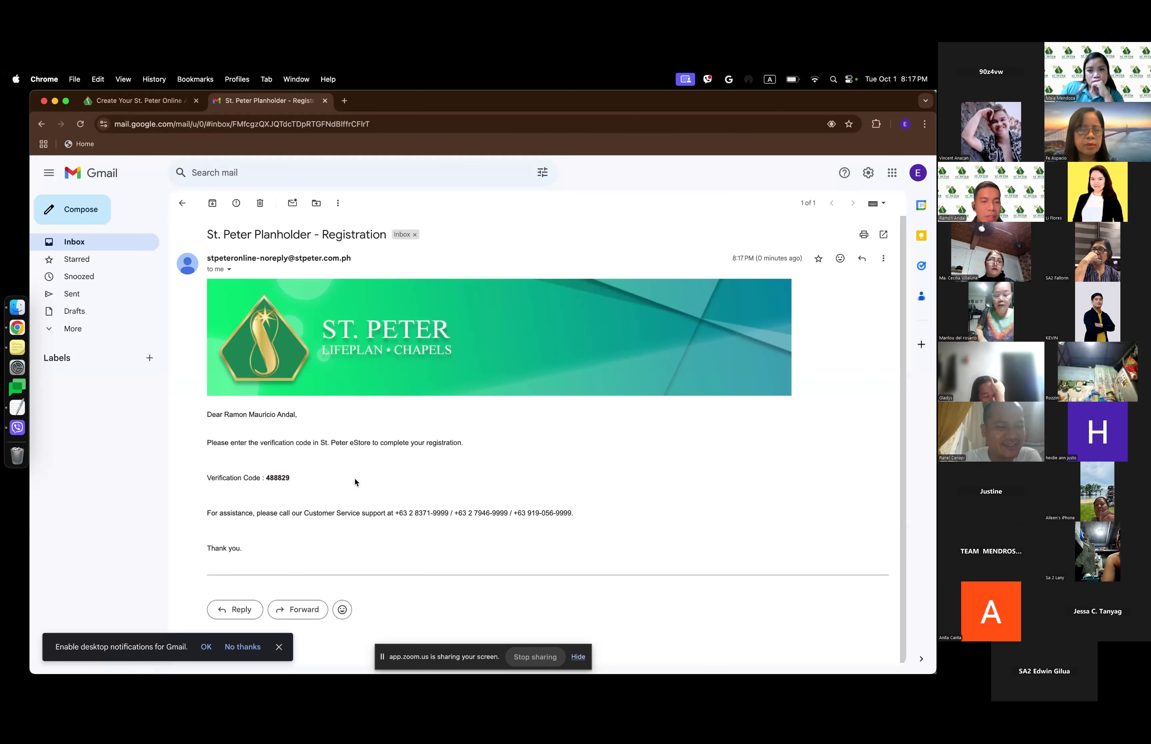
key(ctrl+shift+Tab)
key(super+v)
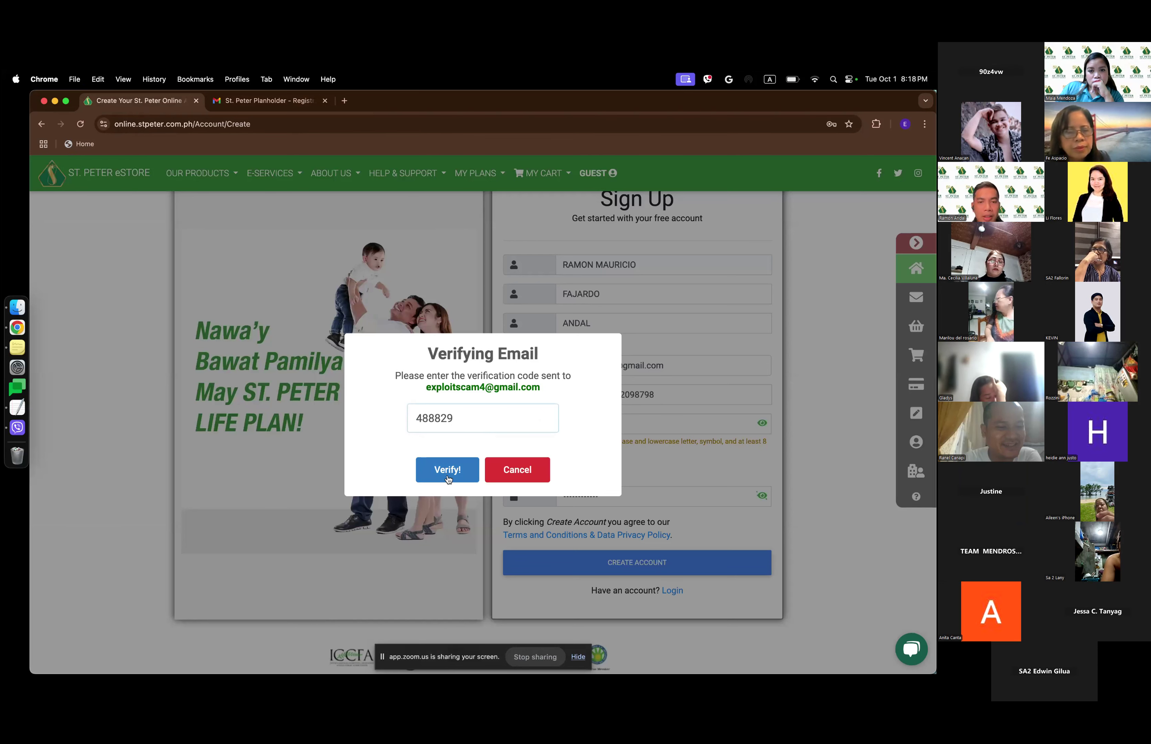
Verify the e-mail code, save the password in Chrome, submit the mobile OTP, and confirm the account details.
click(448, 477)
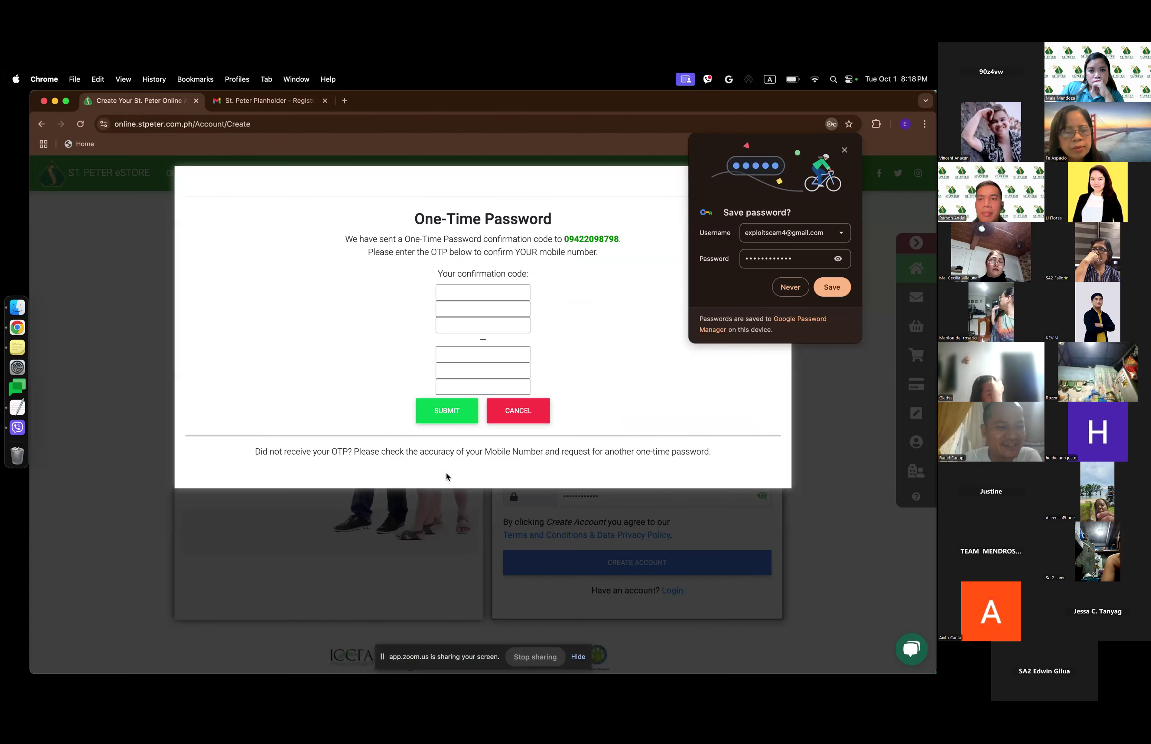
click(820, 289)
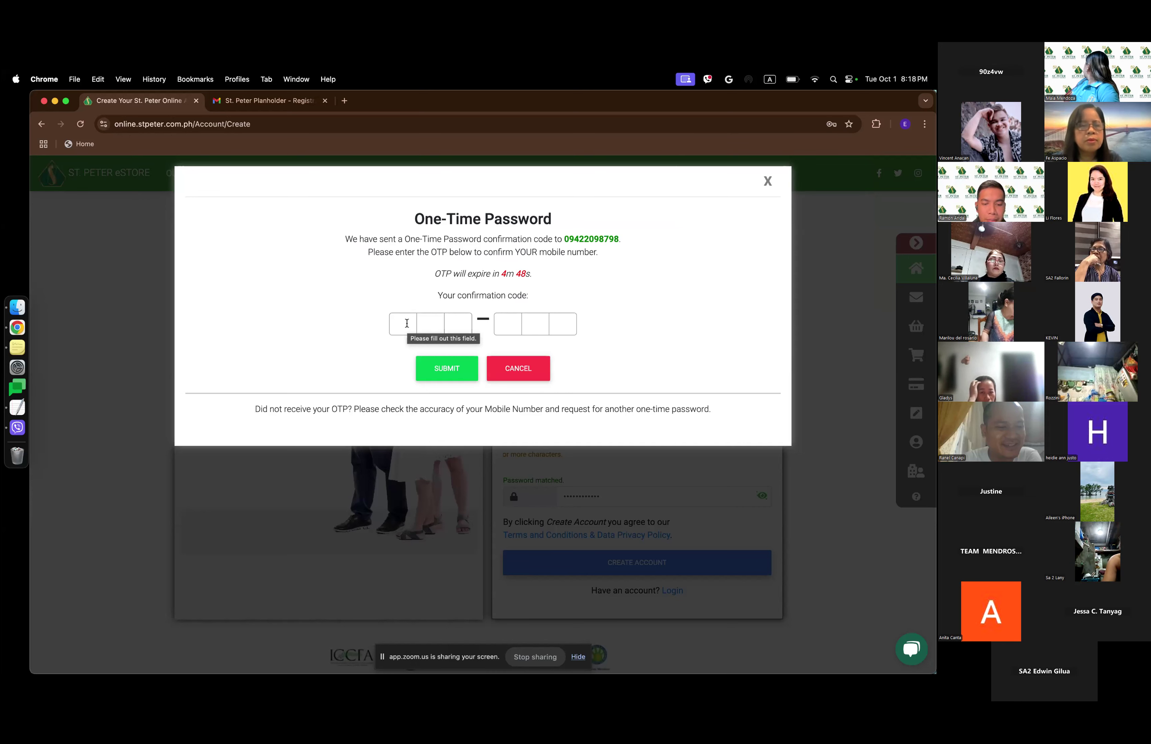
click(407, 324)
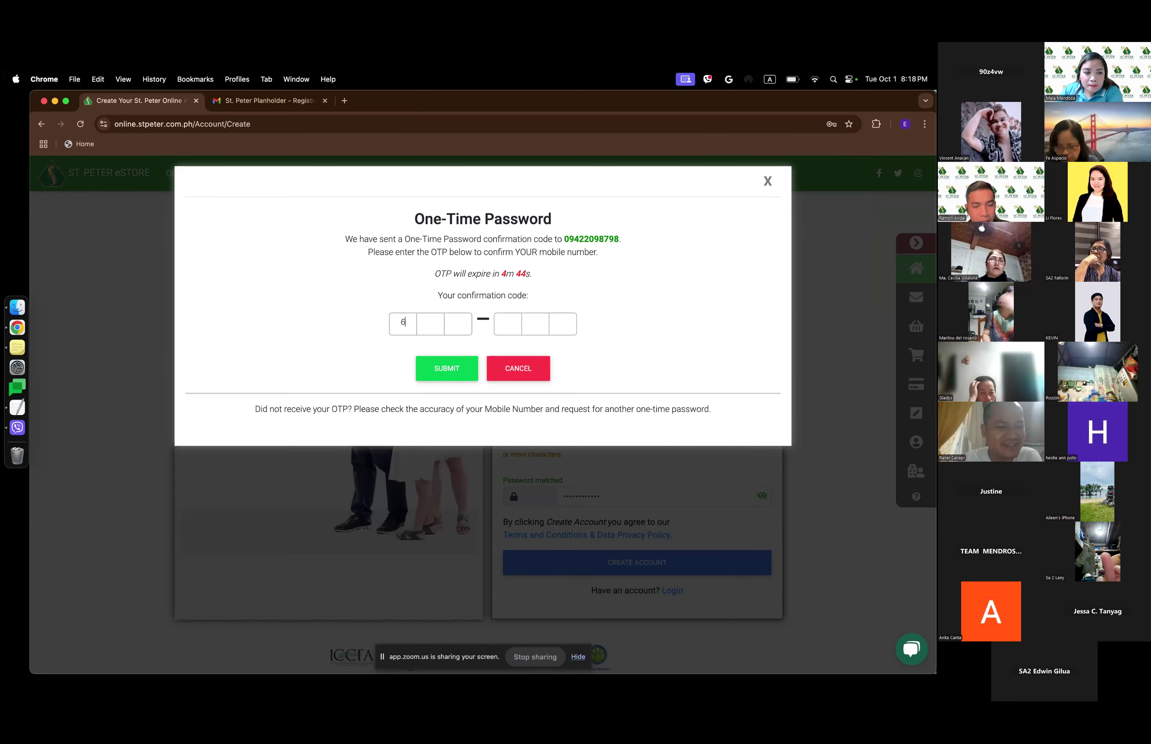
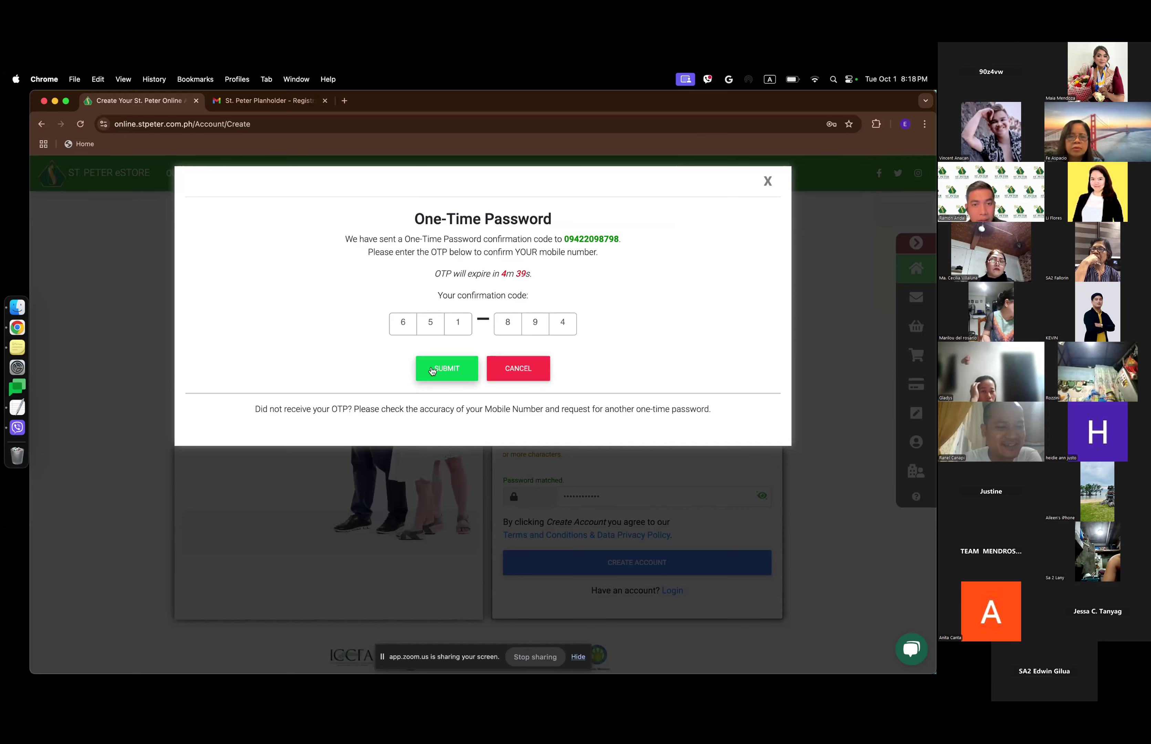
click(432, 369)
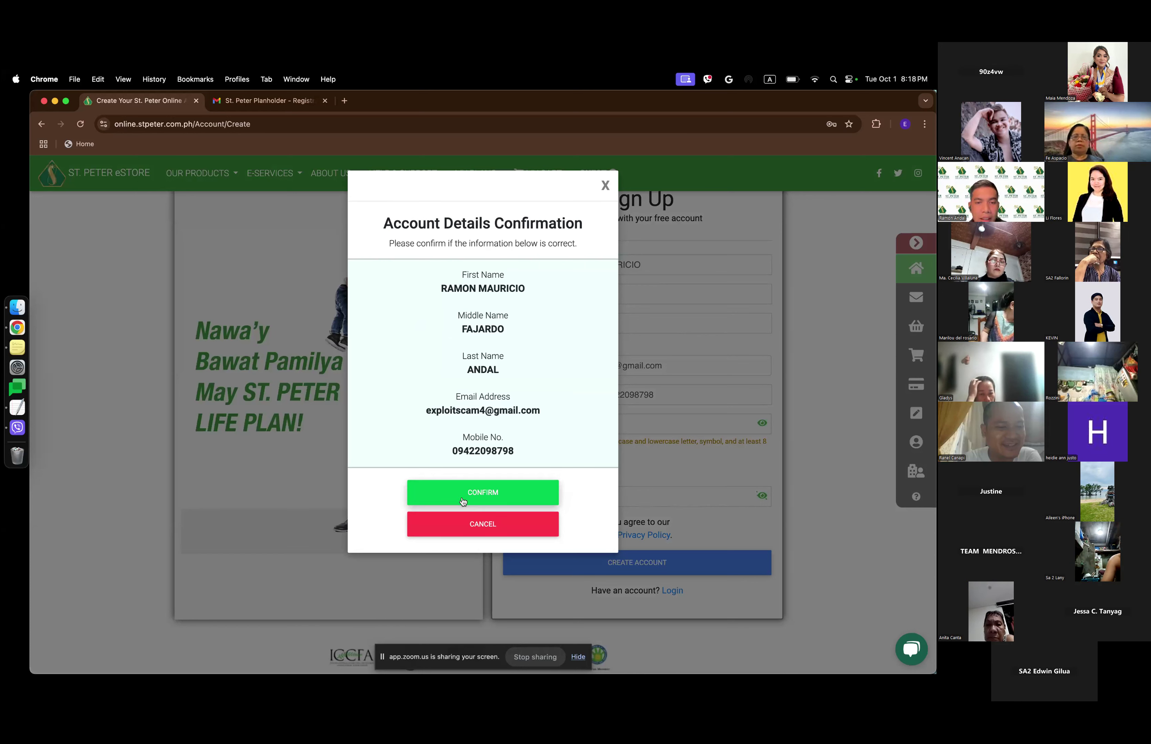
click(480, 493)
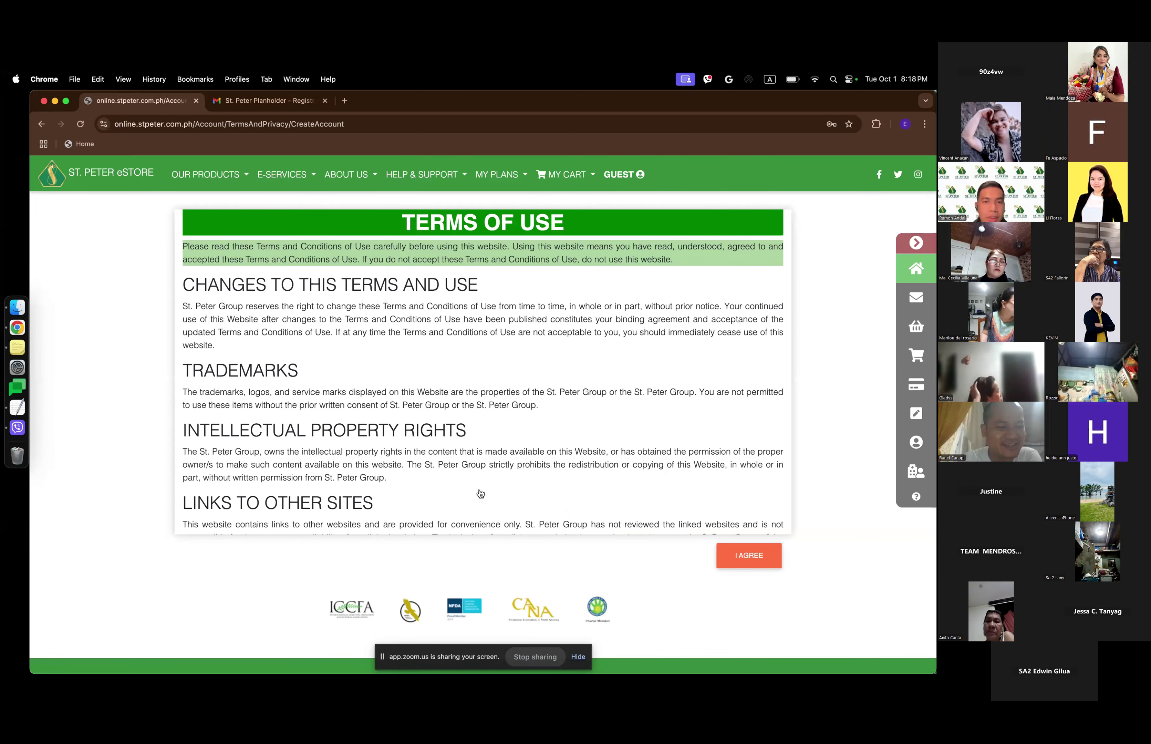
Scroll through the Terms of Use to the end and choose I AGREE.
scroll(480, 421, down, 2)
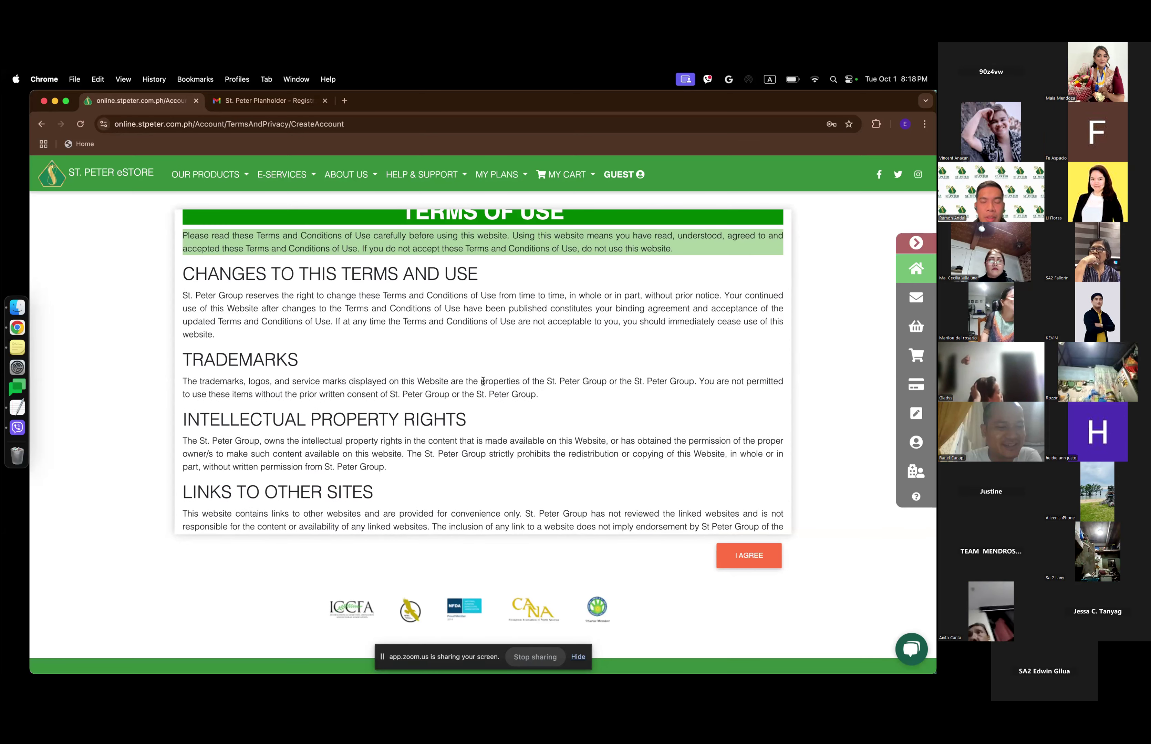
scroll(486, 376, down, 1)
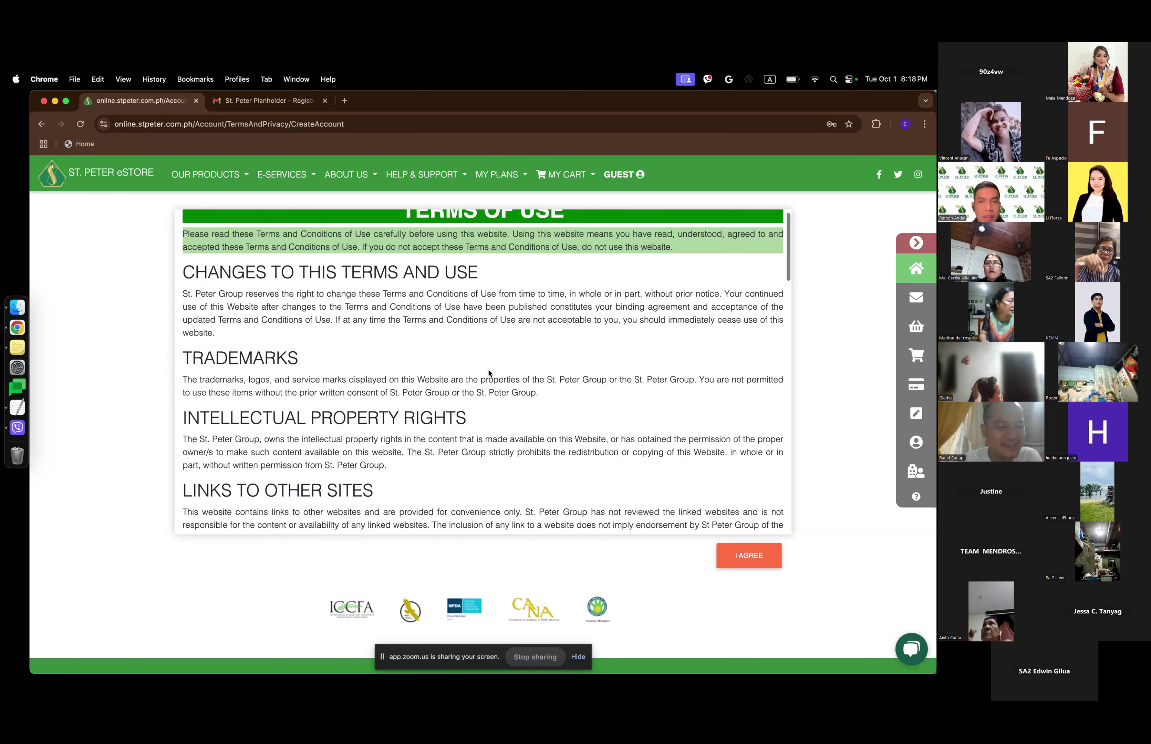
scroll(489, 372, up, 1)
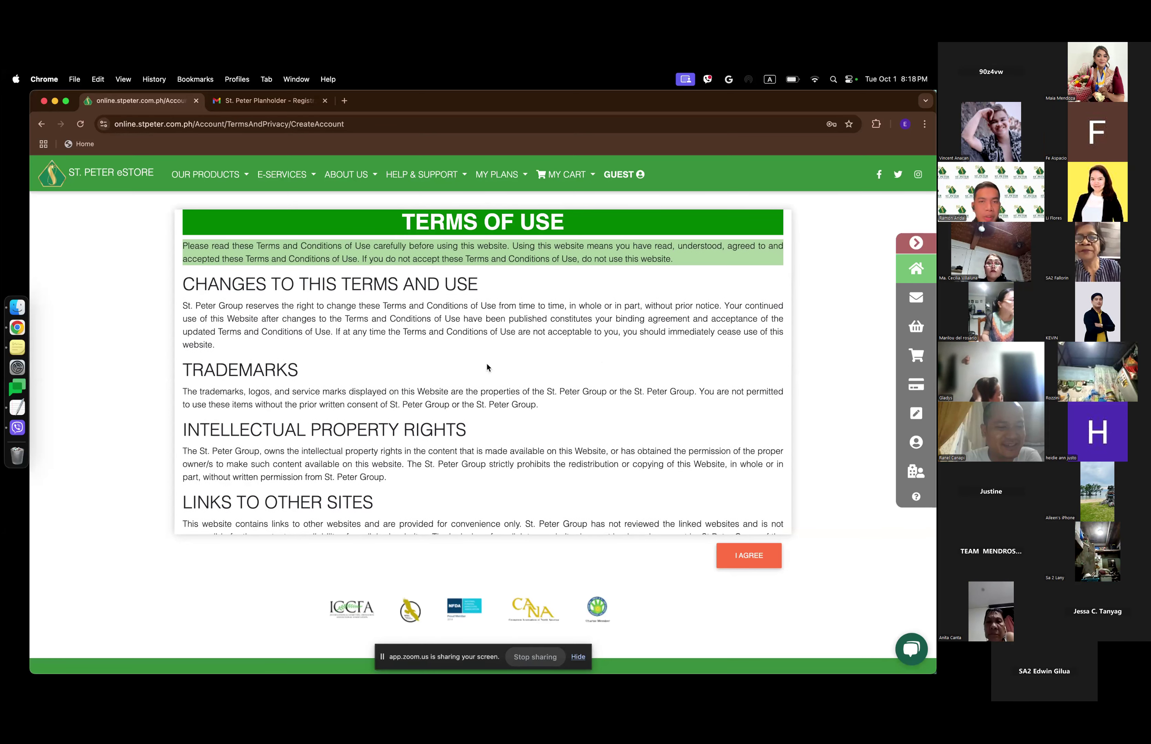
scroll(483, 354, down, 3)
scroll(482, 352, down, 10)
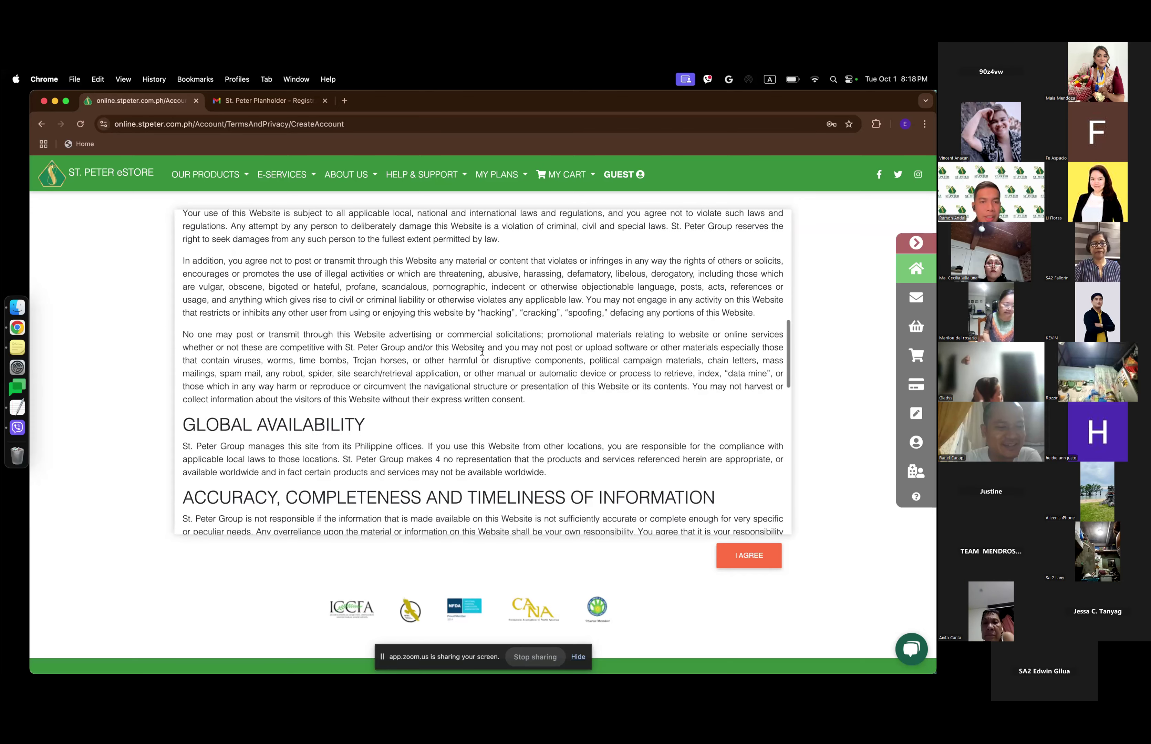
scroll(483, 351, down, 6)
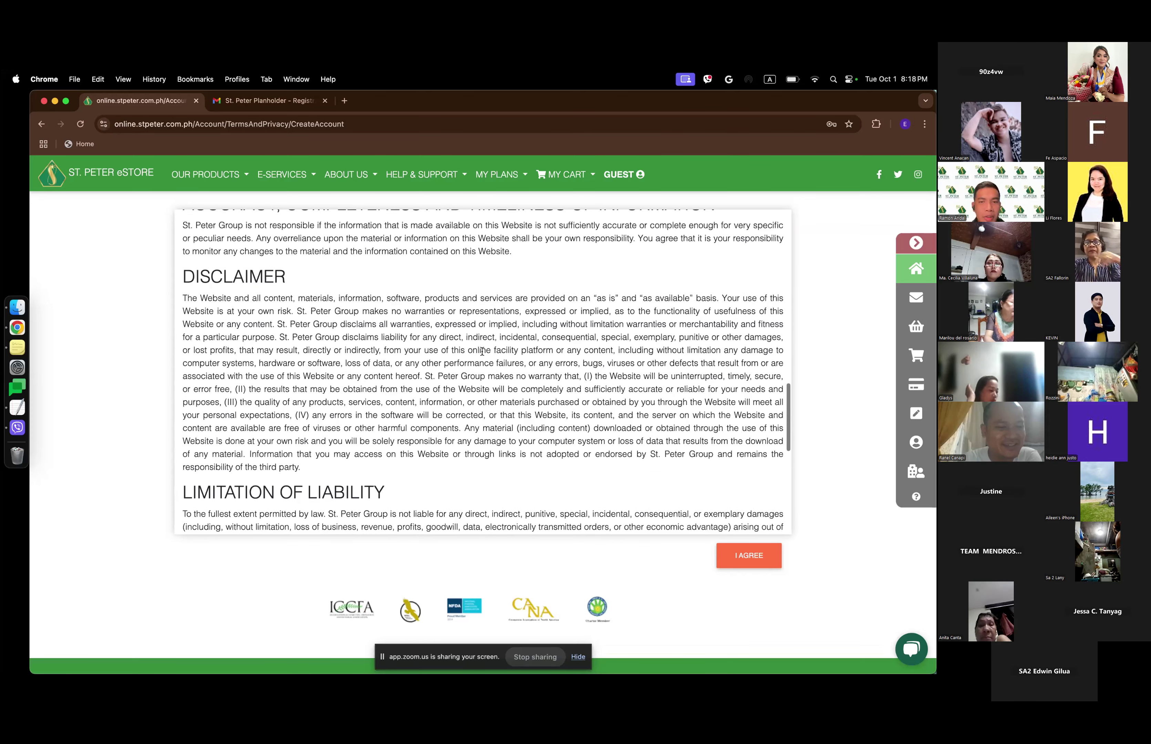
scroll(482, 352, down, 8)
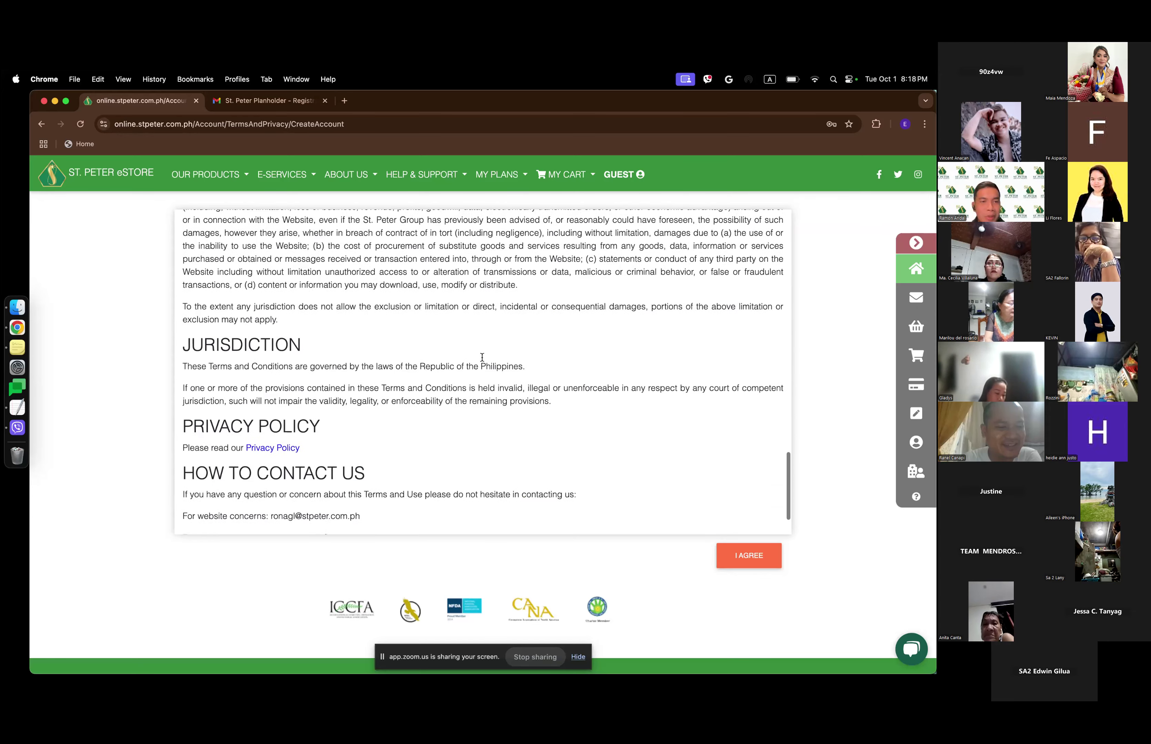
scroll(483, 361, up, 3)
scroll(482, 360, down, 1)
scroll(482, 359, up, 2)
scroll(482, 358, down, 1)
scroll(482, 358, down, 5)
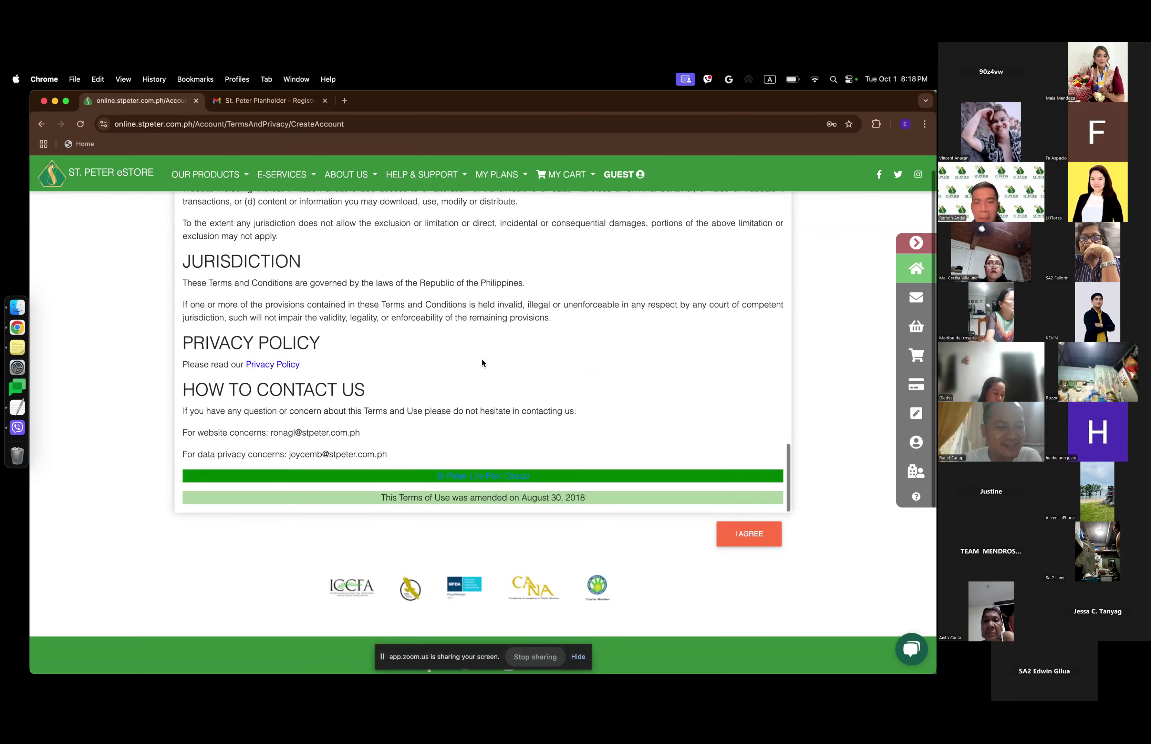
click(749, 539)
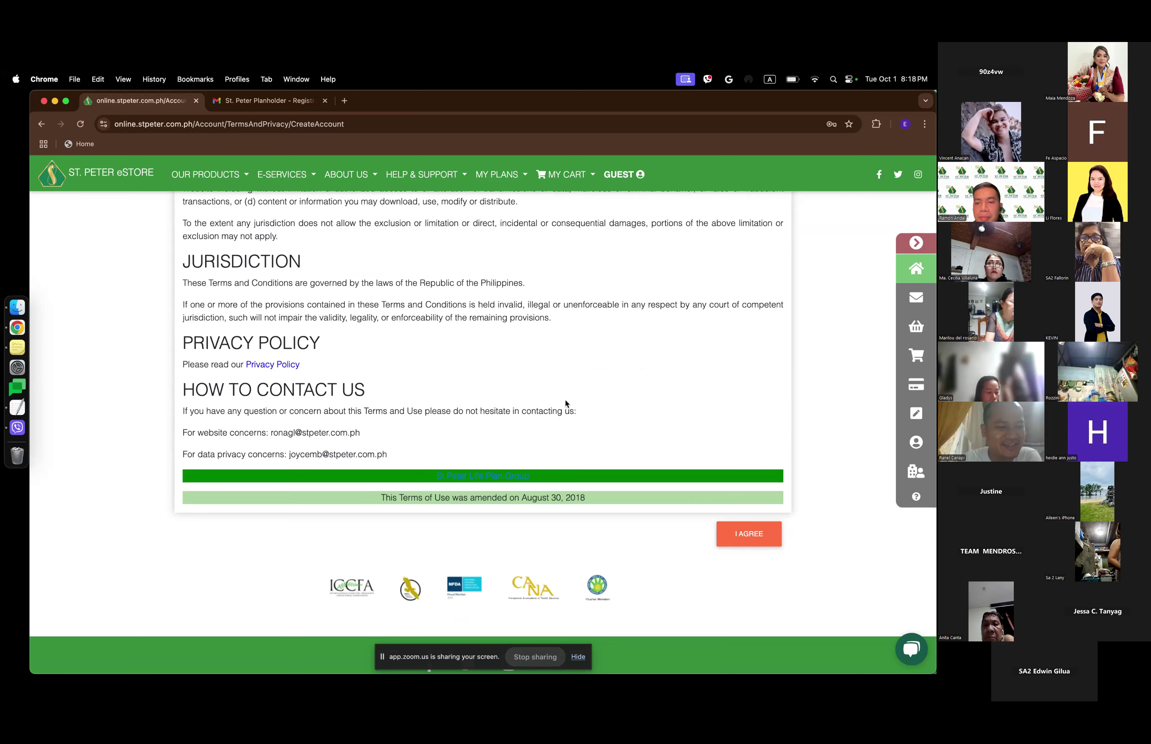
click(742, 538)
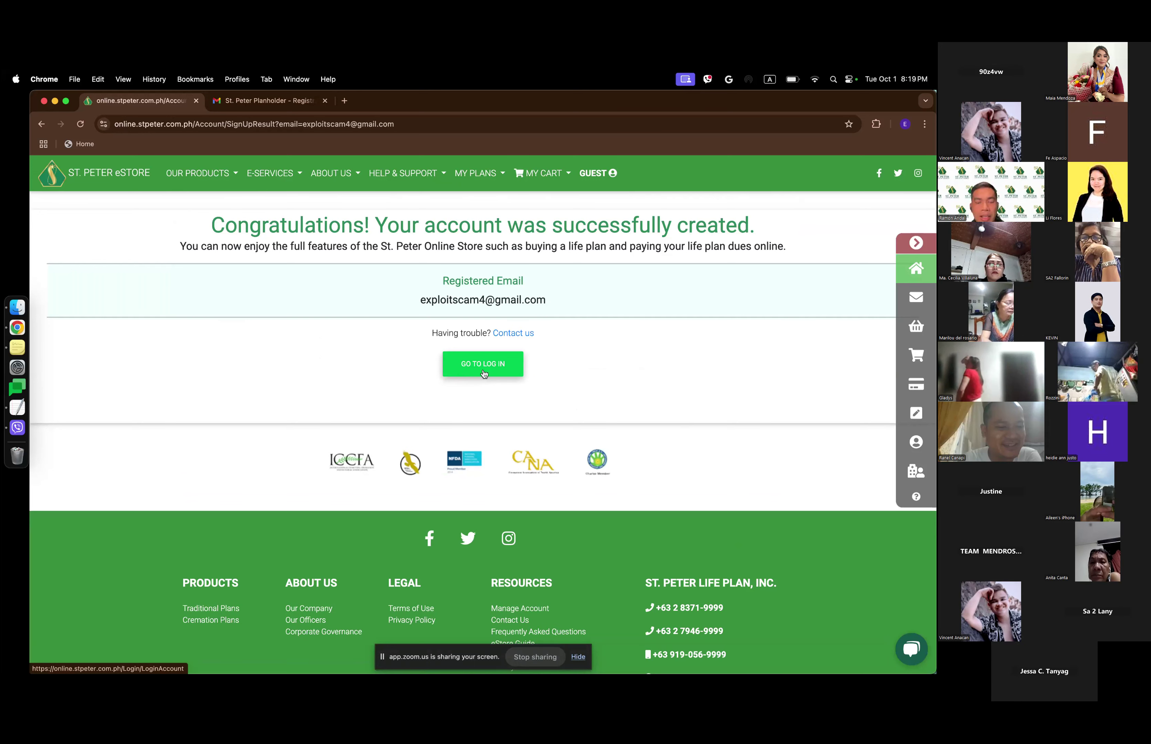
Log in to the new account with Chrome's autofilled e-mail and password.
click(483, 372)
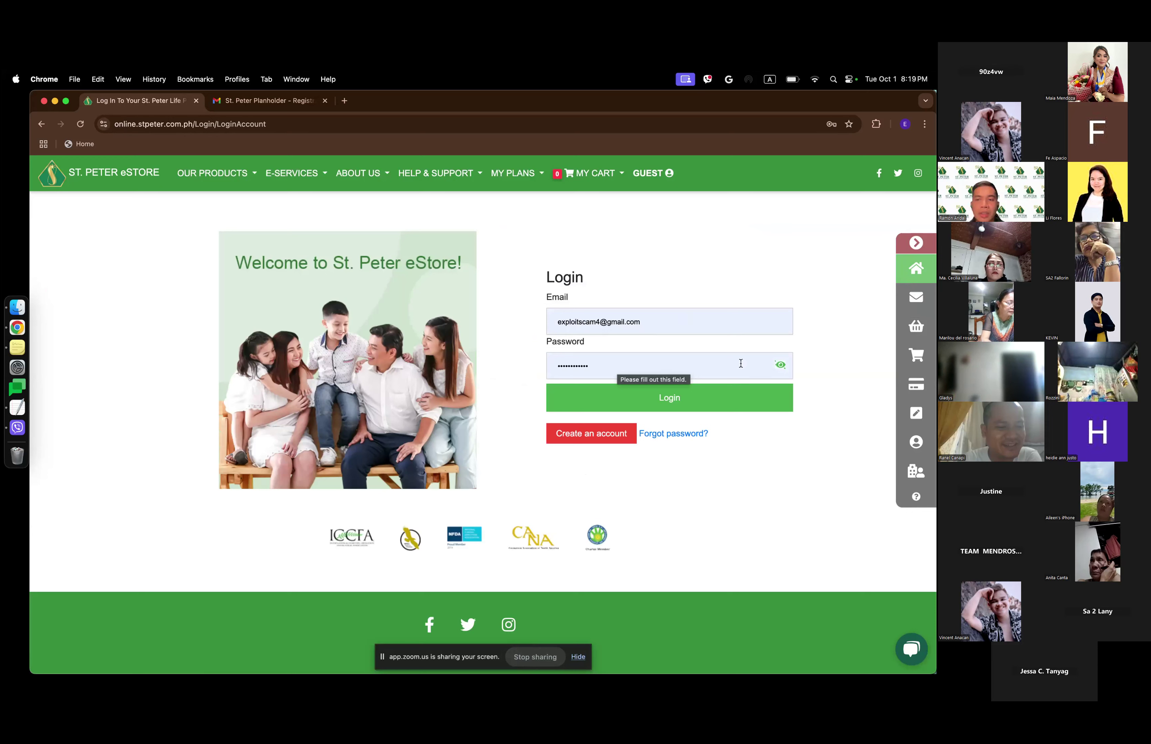
click(740, 364)
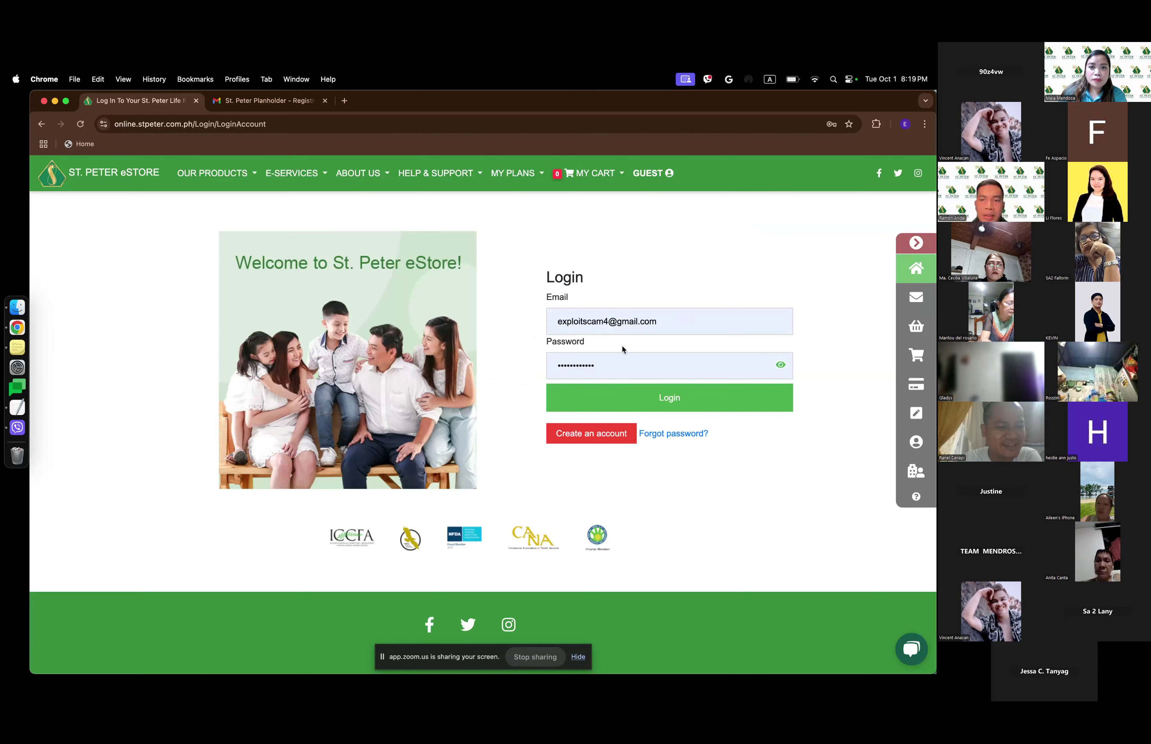
click(635, 332)
click(582, 373)
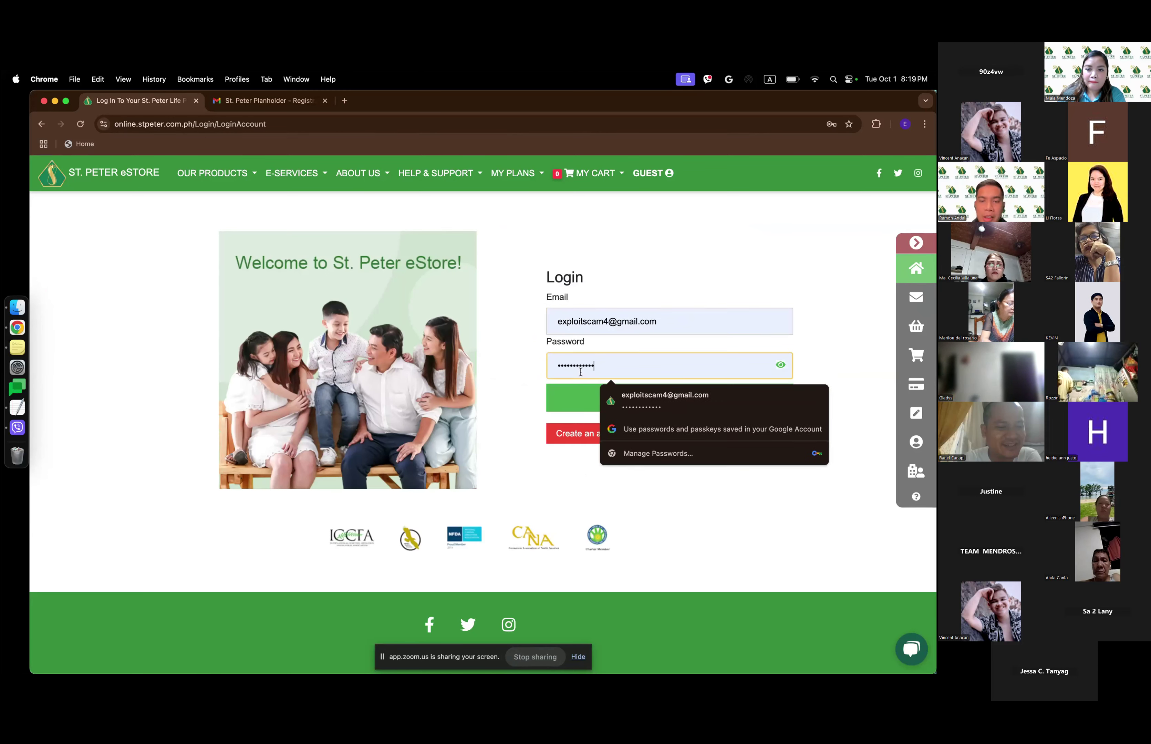
click(512, 390)
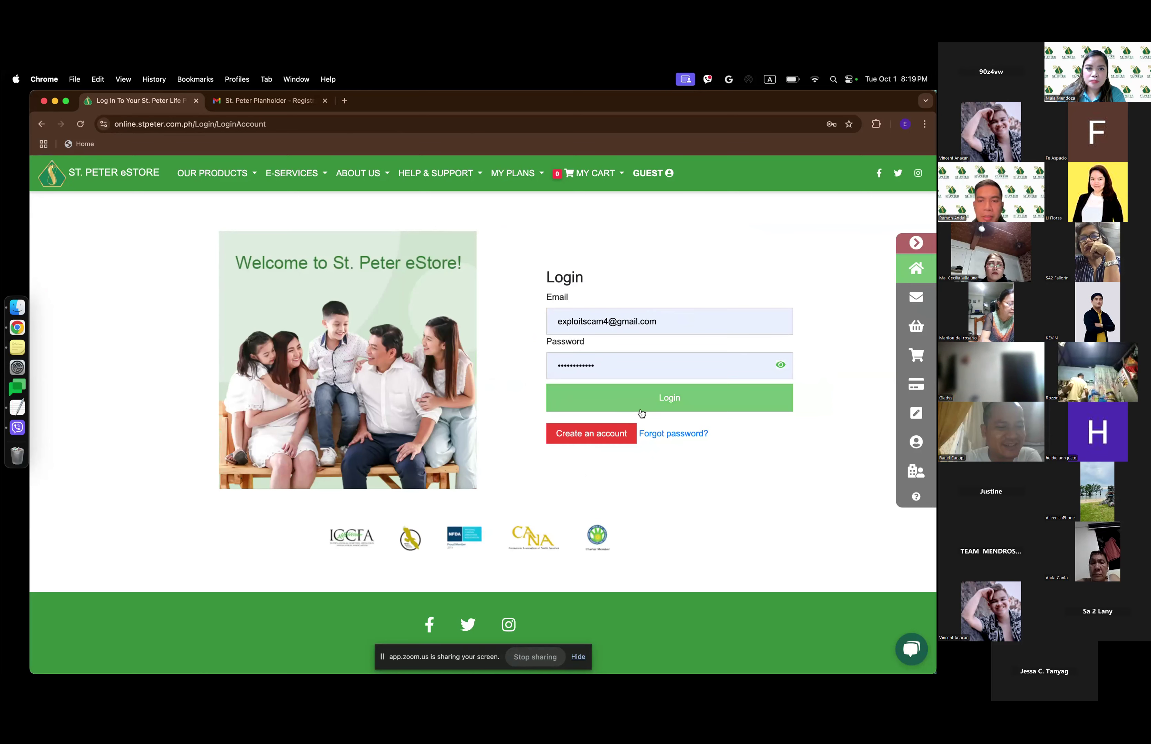
click(668, 405)
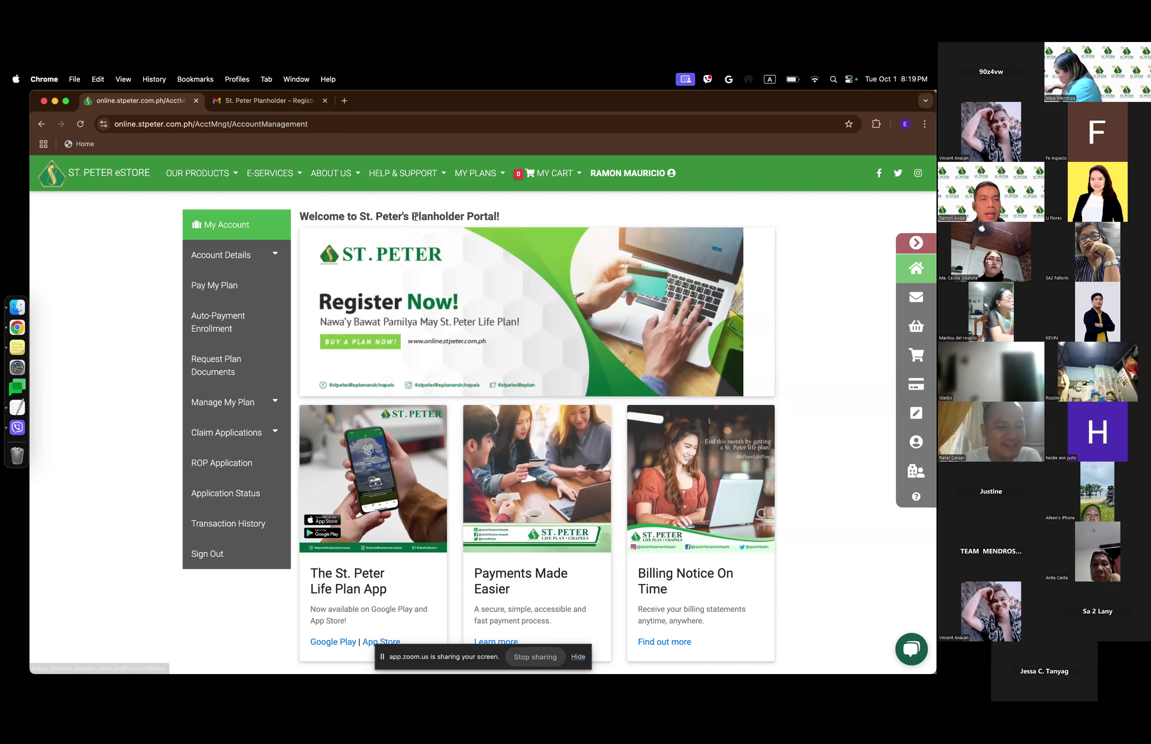
Browse OUR PRODUCTS > Traditional Plans and choose BUY NOW on the ST. GREGORY plan.
click(226, 175)
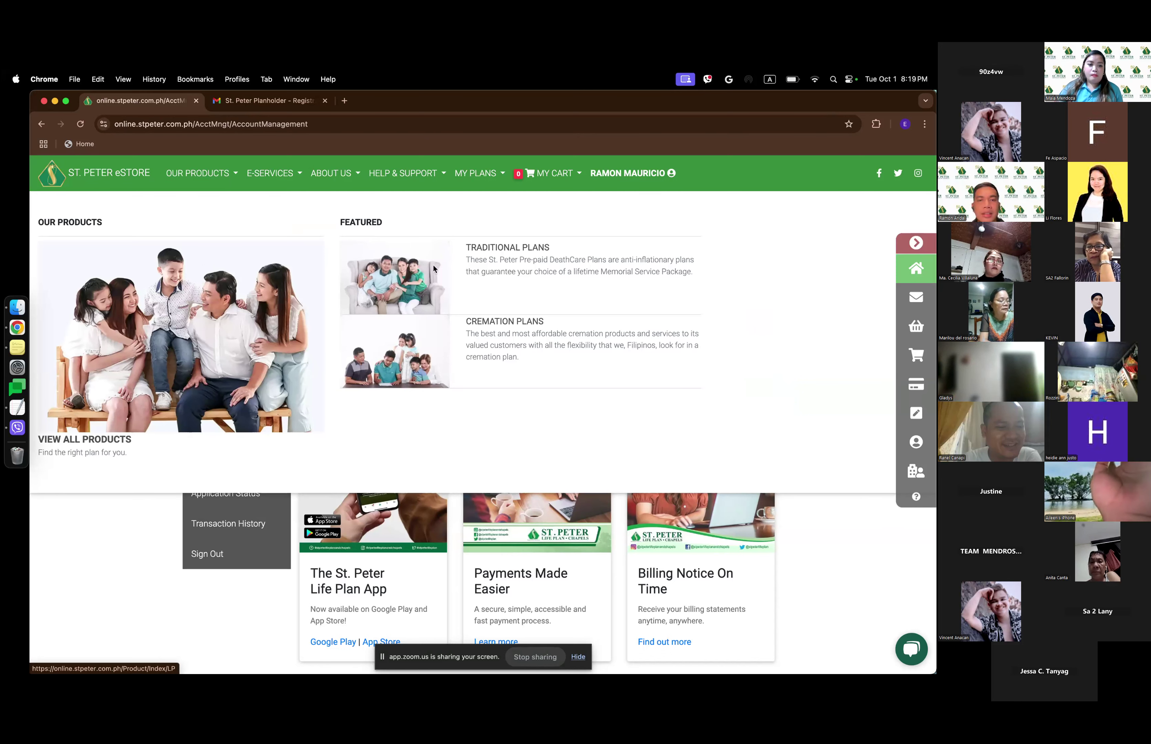
click(409, 283)
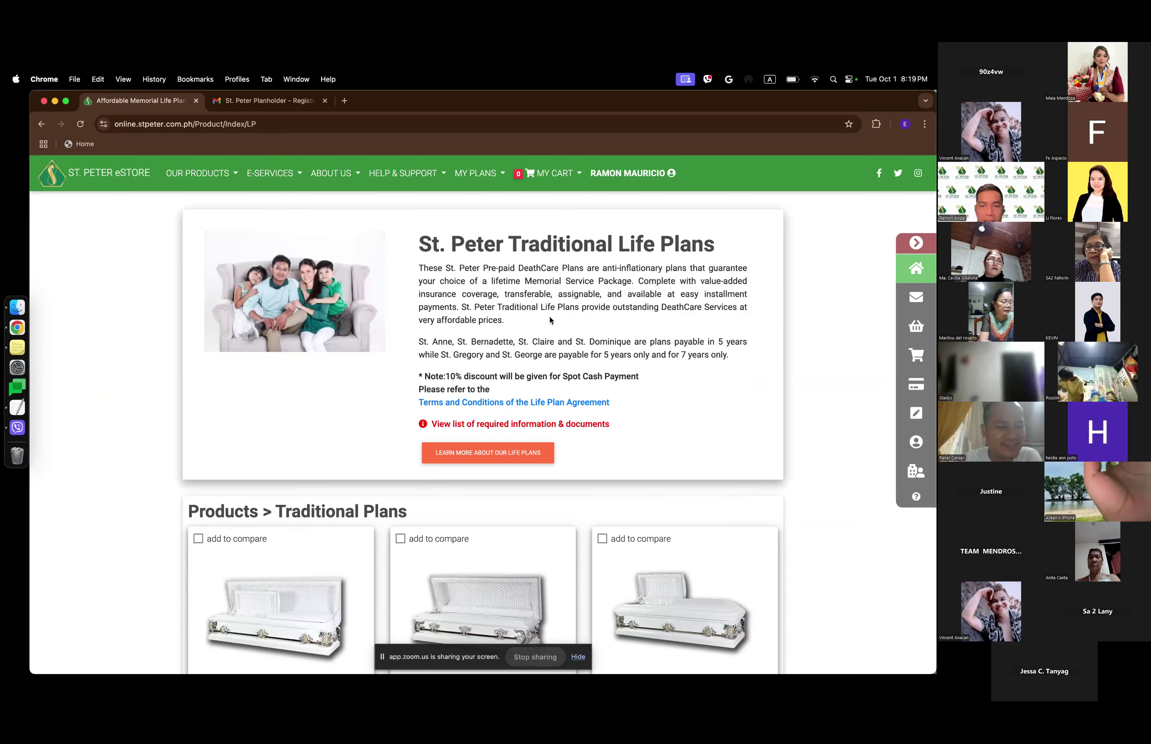
scroll(511, 287, down, 3)
scroll(511, 287, down, 2)
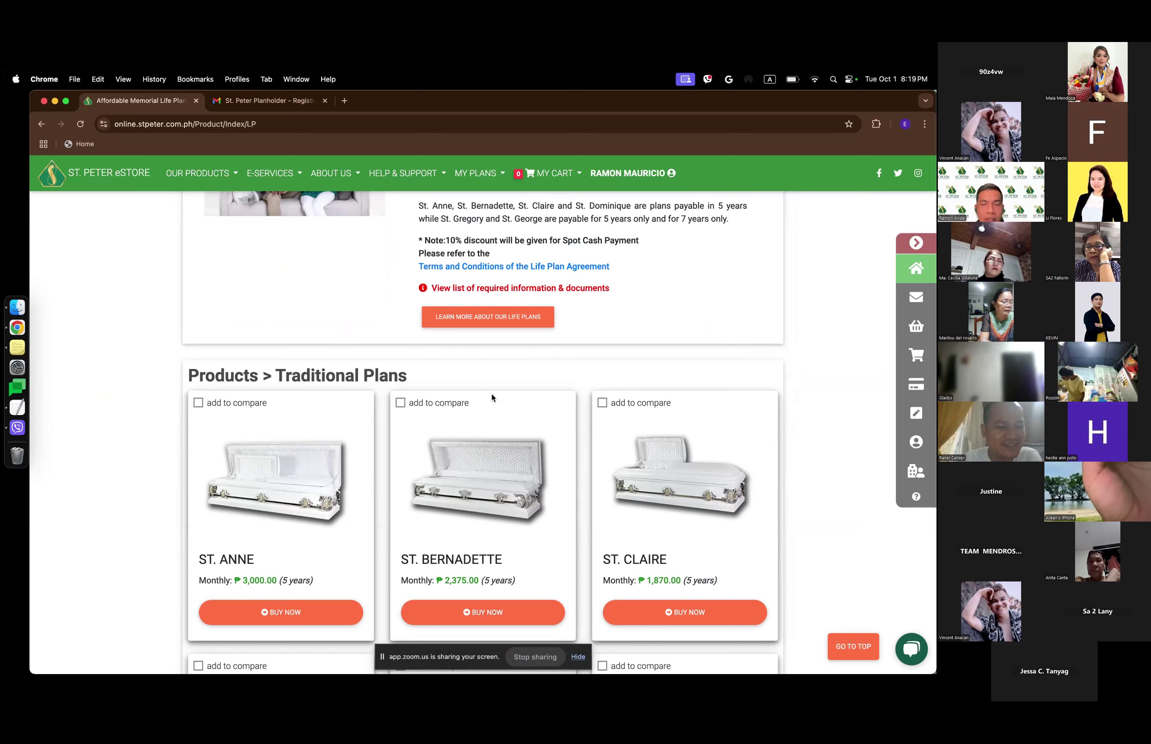
scroll(495, 358, down, 3)
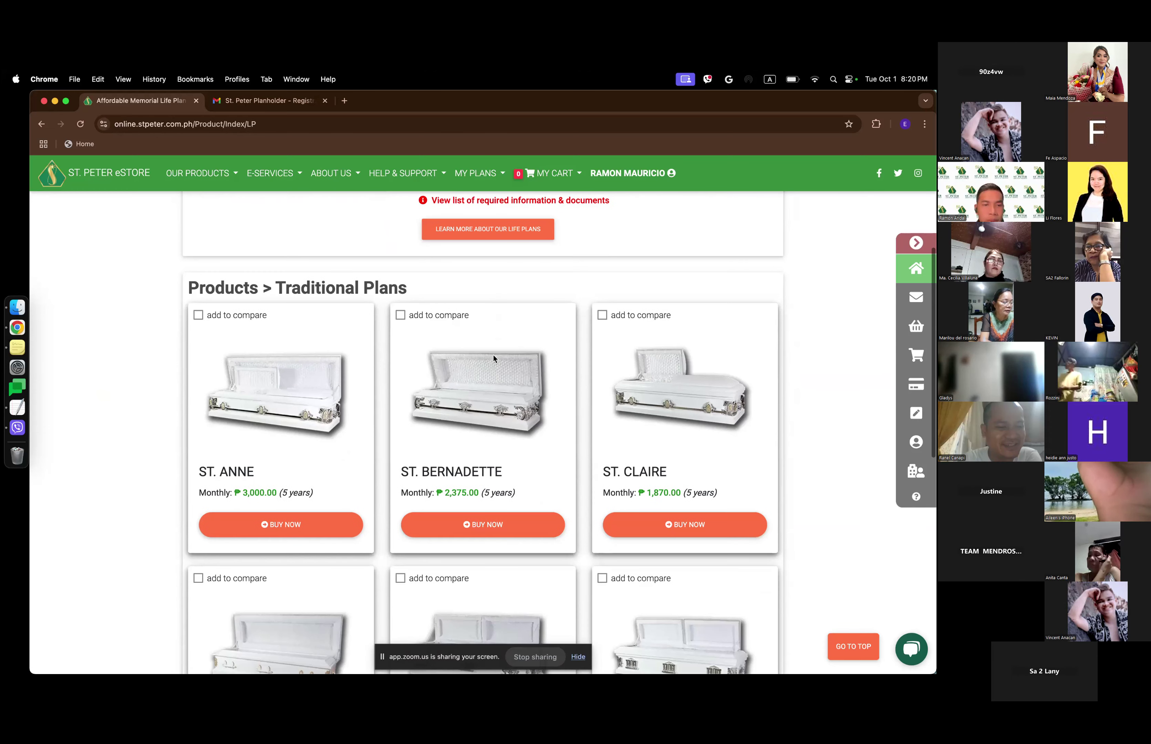
scroll(494, 358, down, 6)
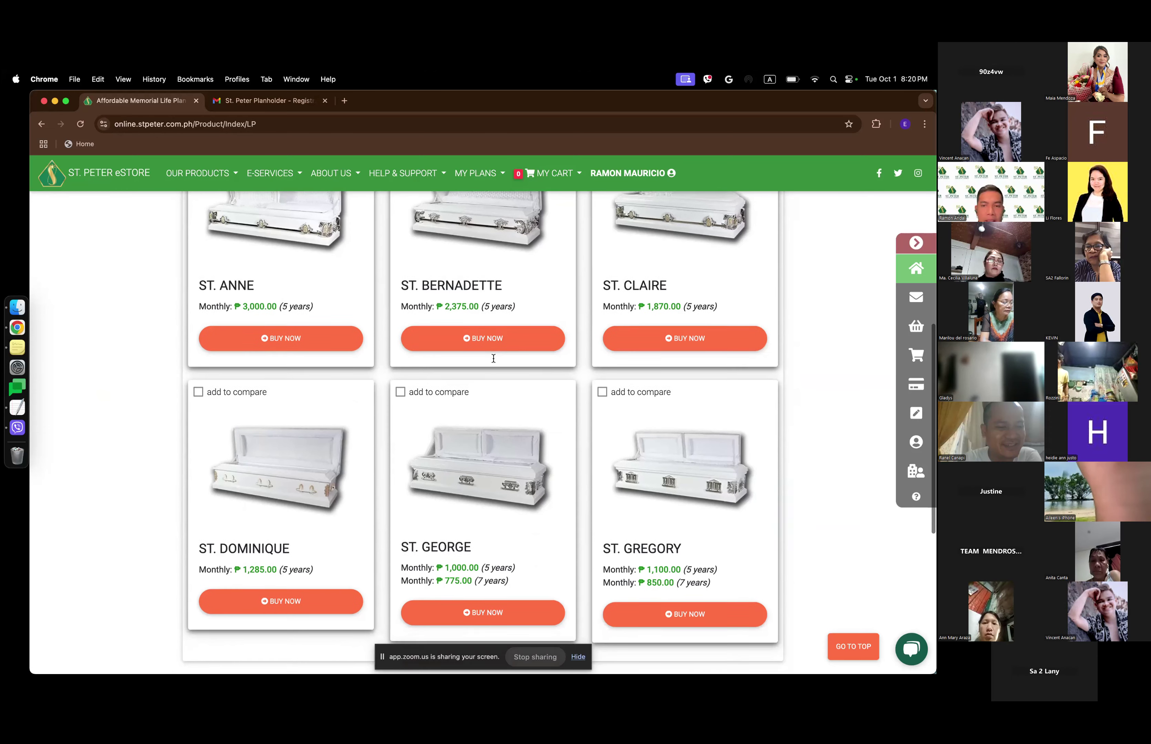
scroll(494, 358, down, 2)
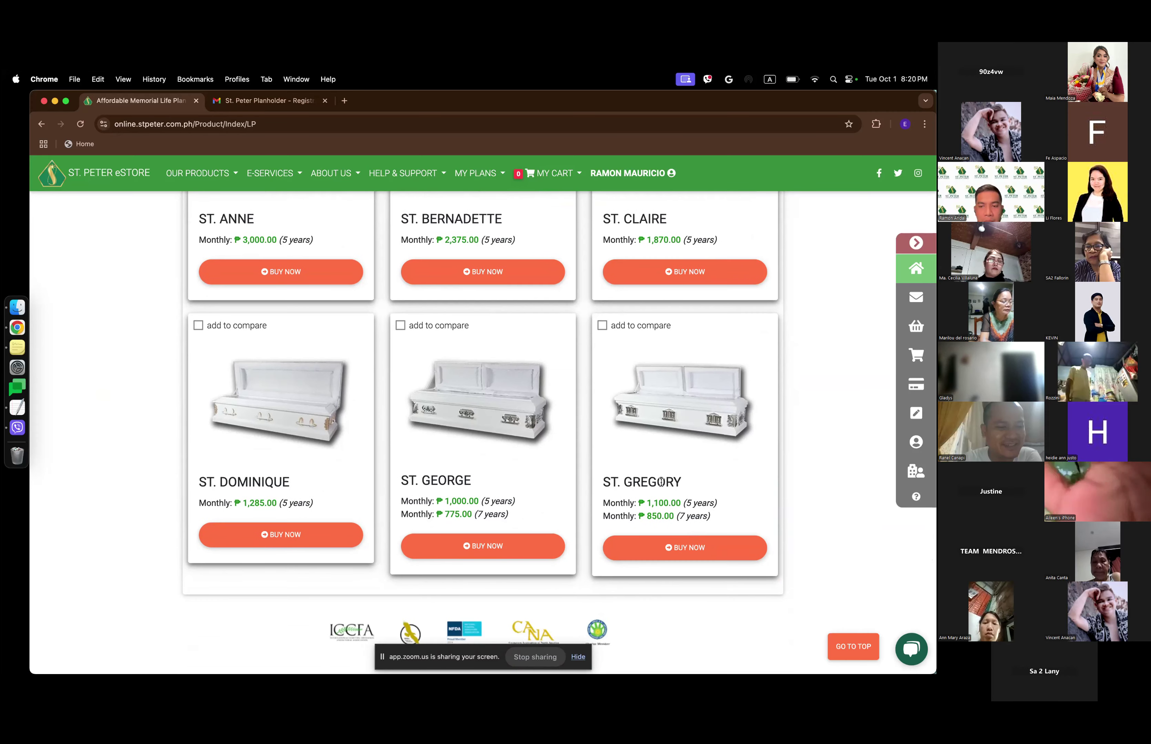
click(682, 551)
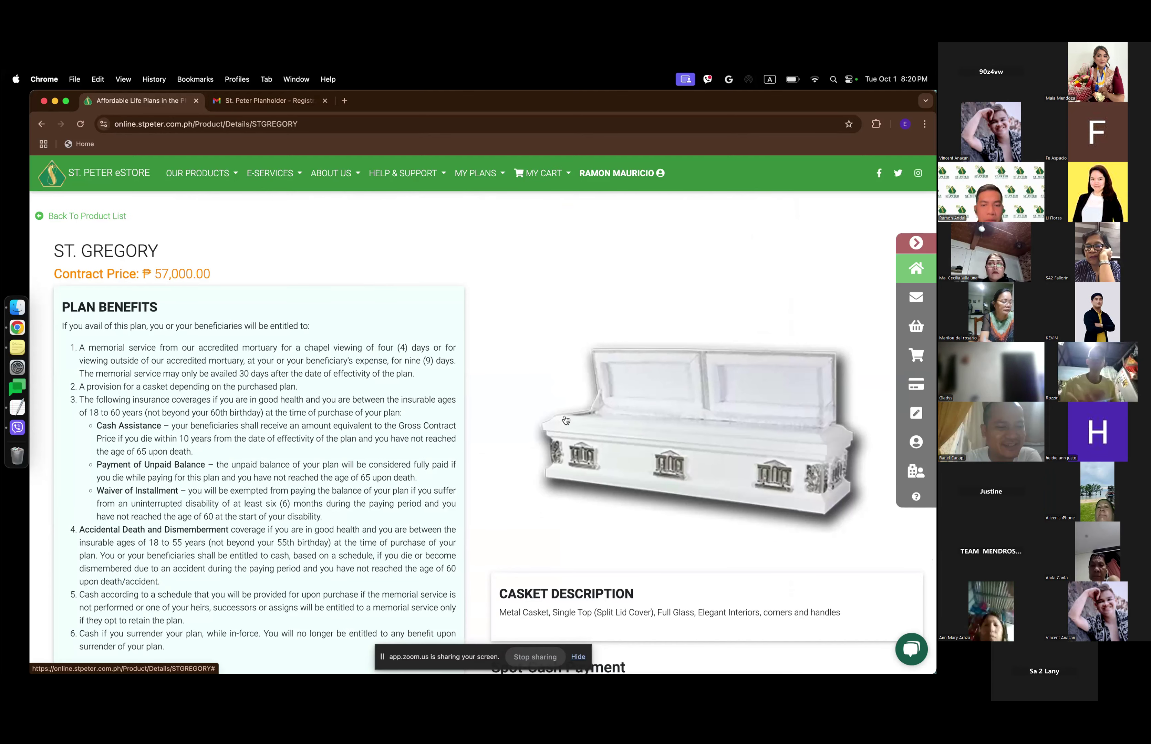
Review the St. Gregory plan description and keep the payment term at 5 Years.
scroll(593, 364, down, 4)
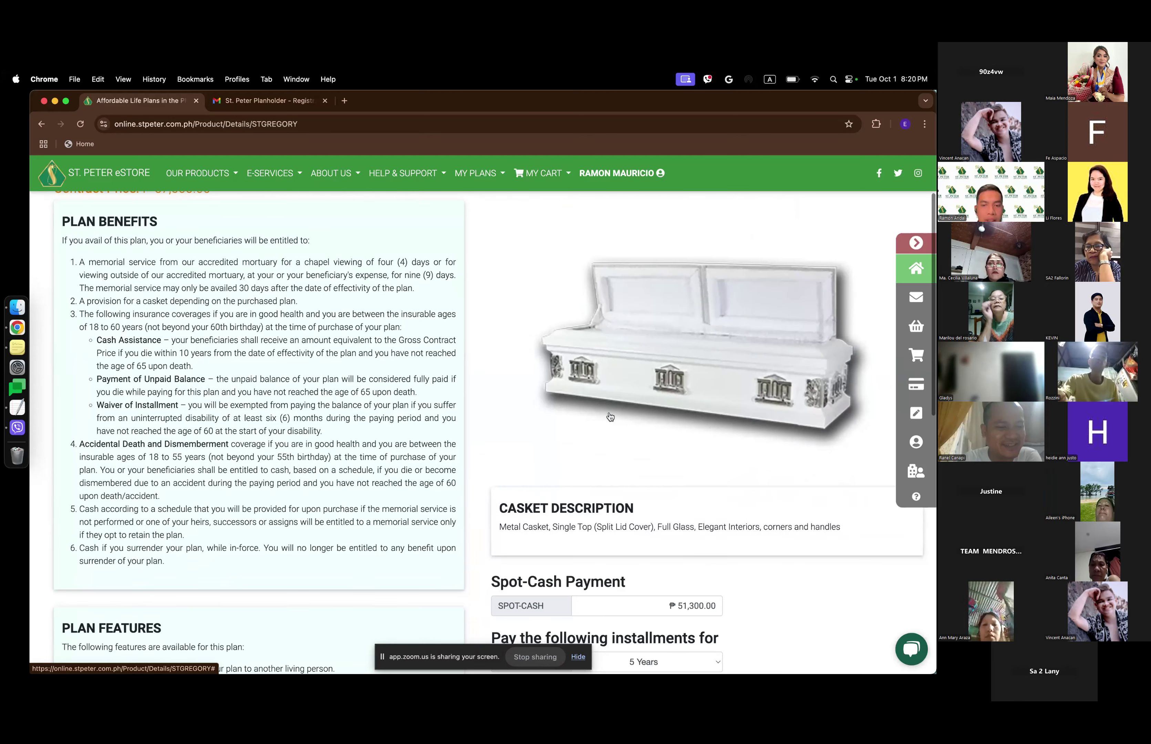
drag(500, 521, 699, 521)
click(666, 499)
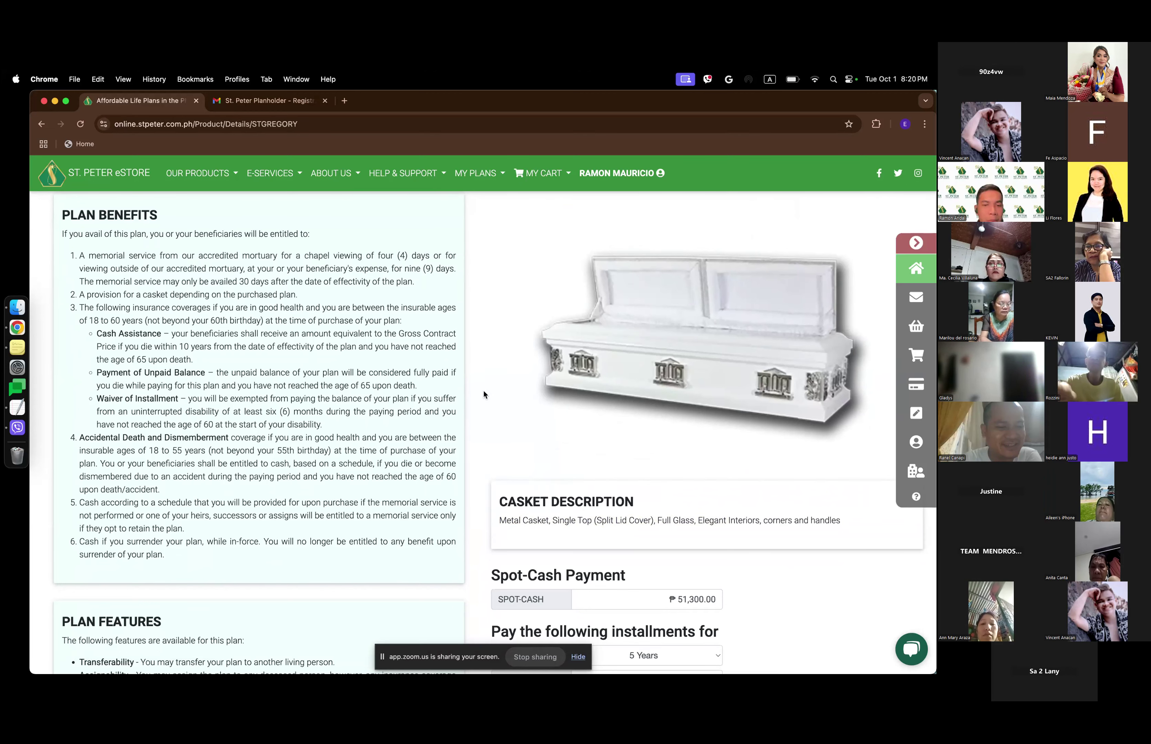
scroll(483, 395, down, 8)
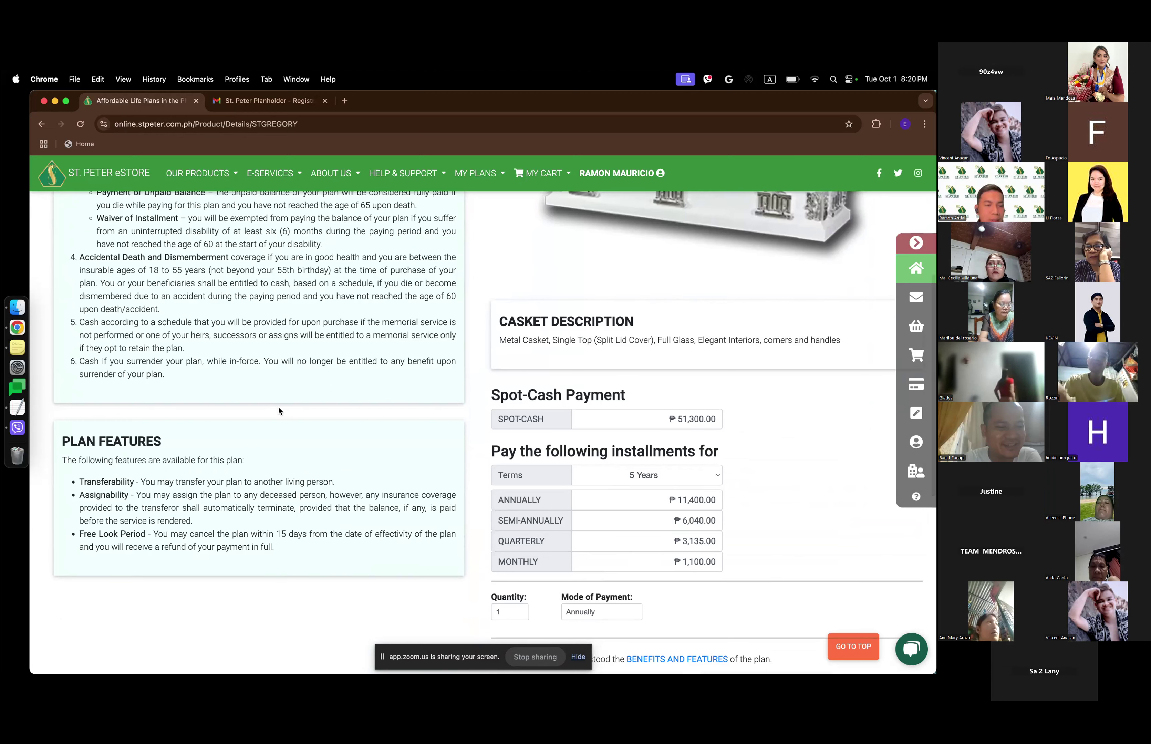
scroll(262, 549, up, 4)
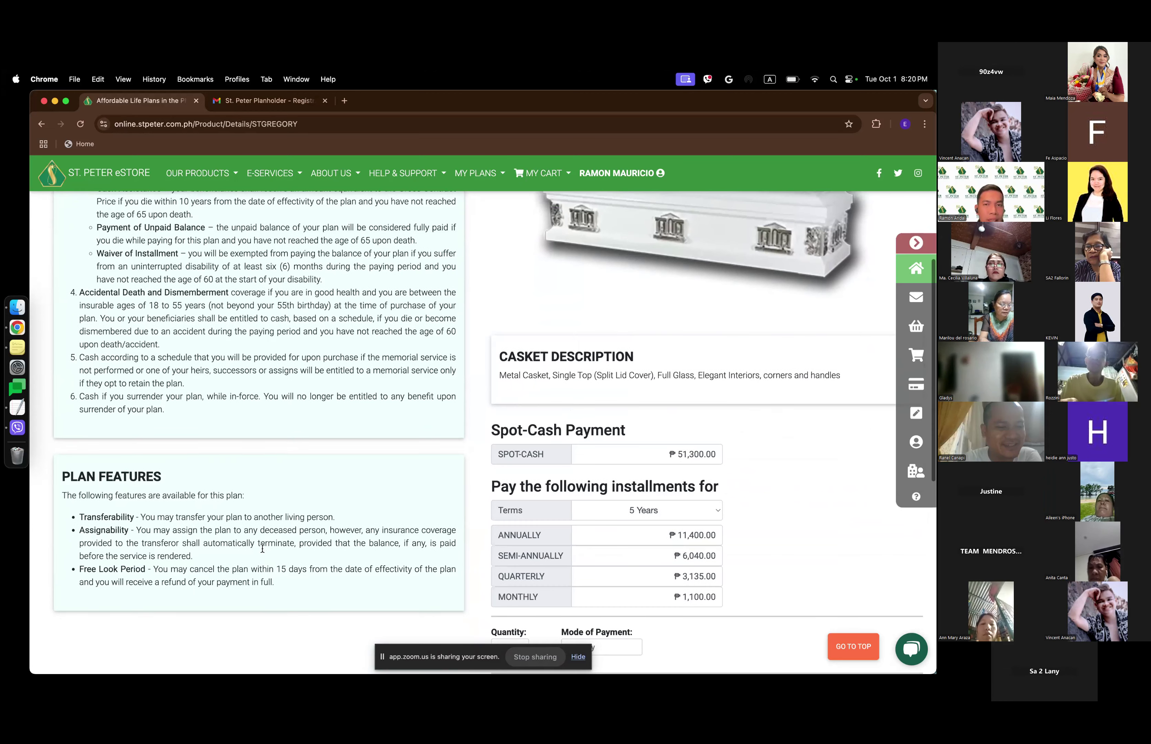
scroll(263, 552, up, 3)
scroll(555, 318, down, 11)
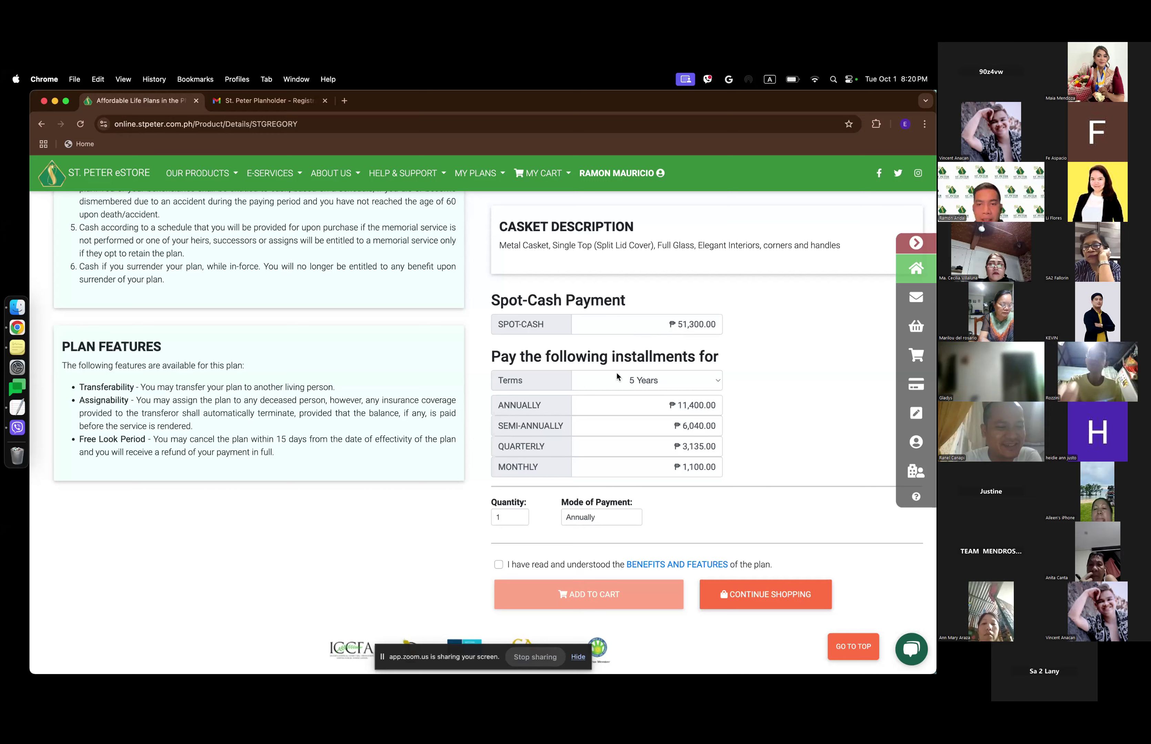
click(689, 382)
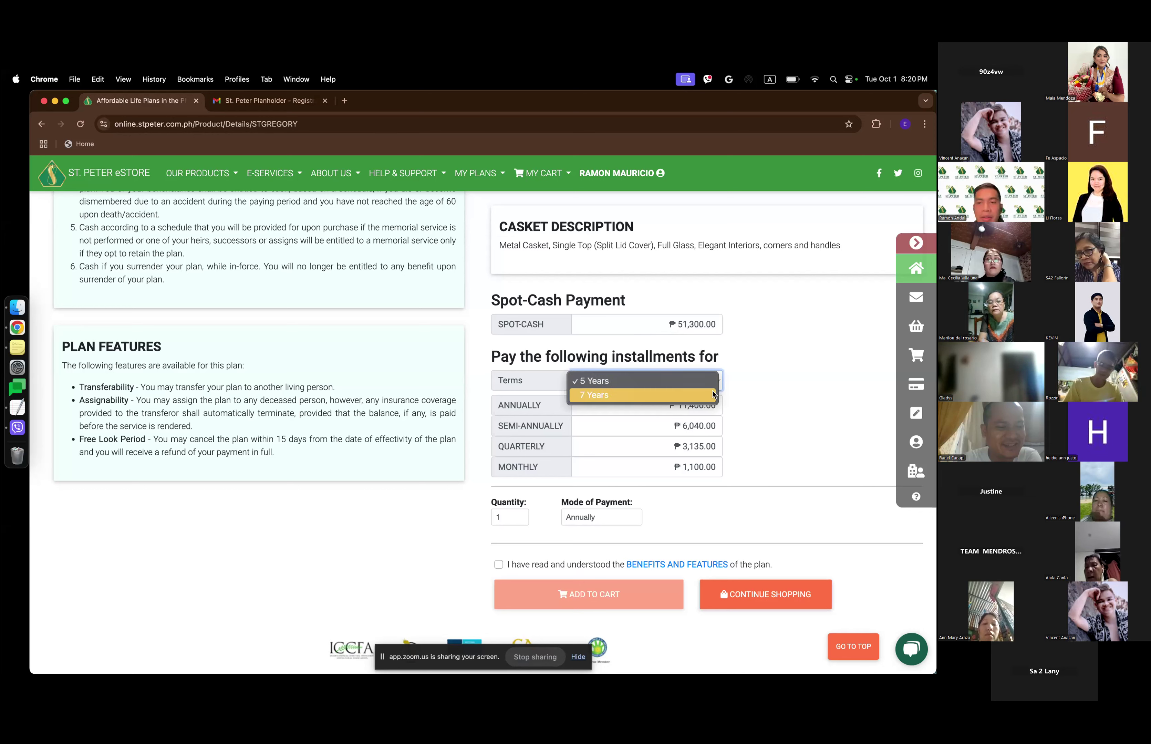
click(733, 391)
click(712, 387)
click(698, 386)
Compare the installment amounts and set the Mode of Payment to Monthly.
click(644, 409)
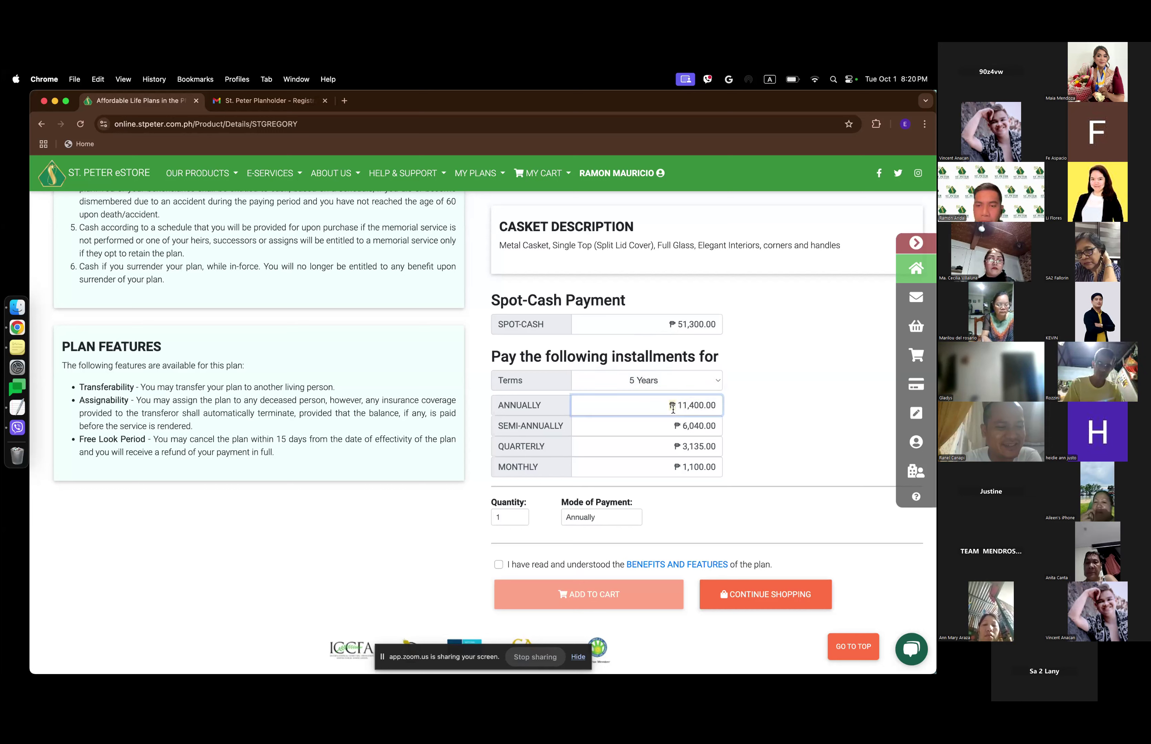
click(666, 429)
click(685, 446)
click(664, 460)
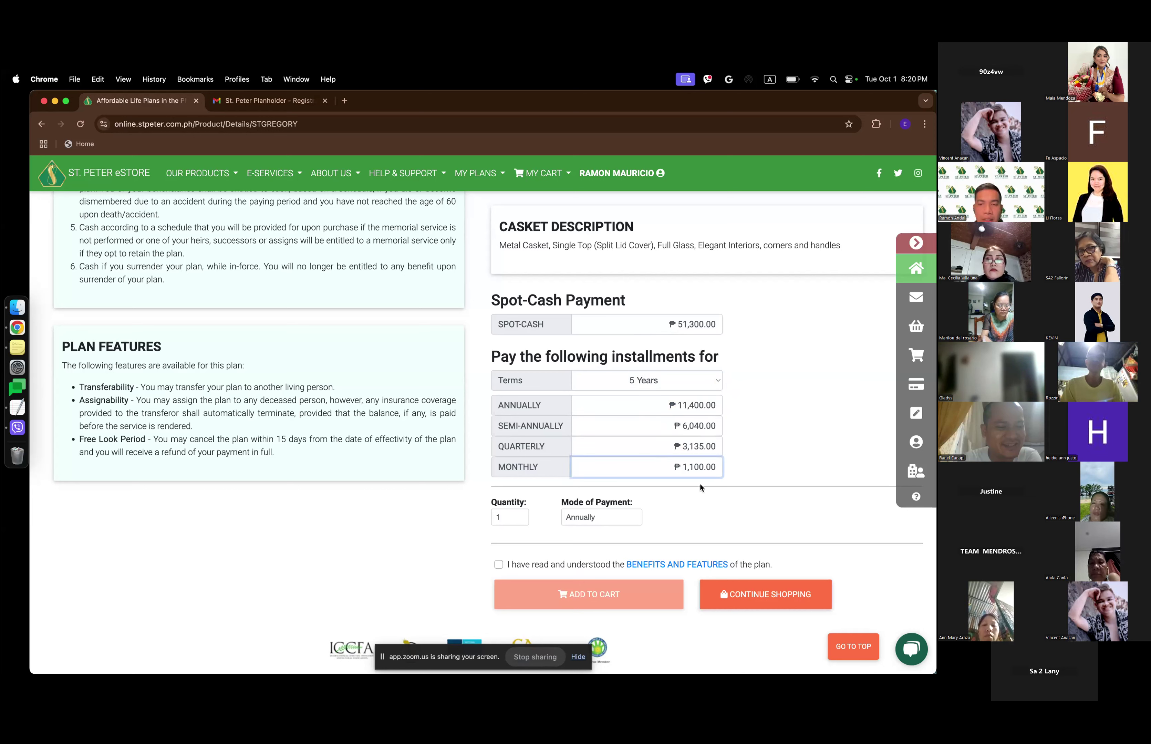
scroll(700, 488, down, 2)
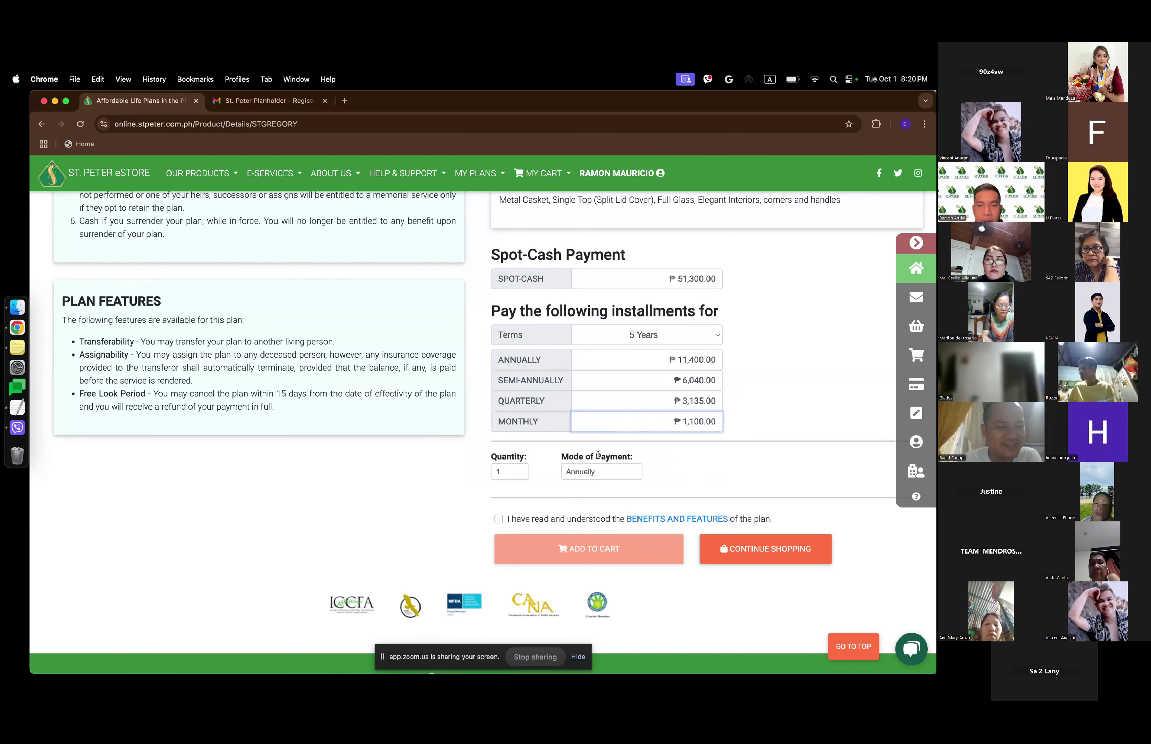
click(609, 476)
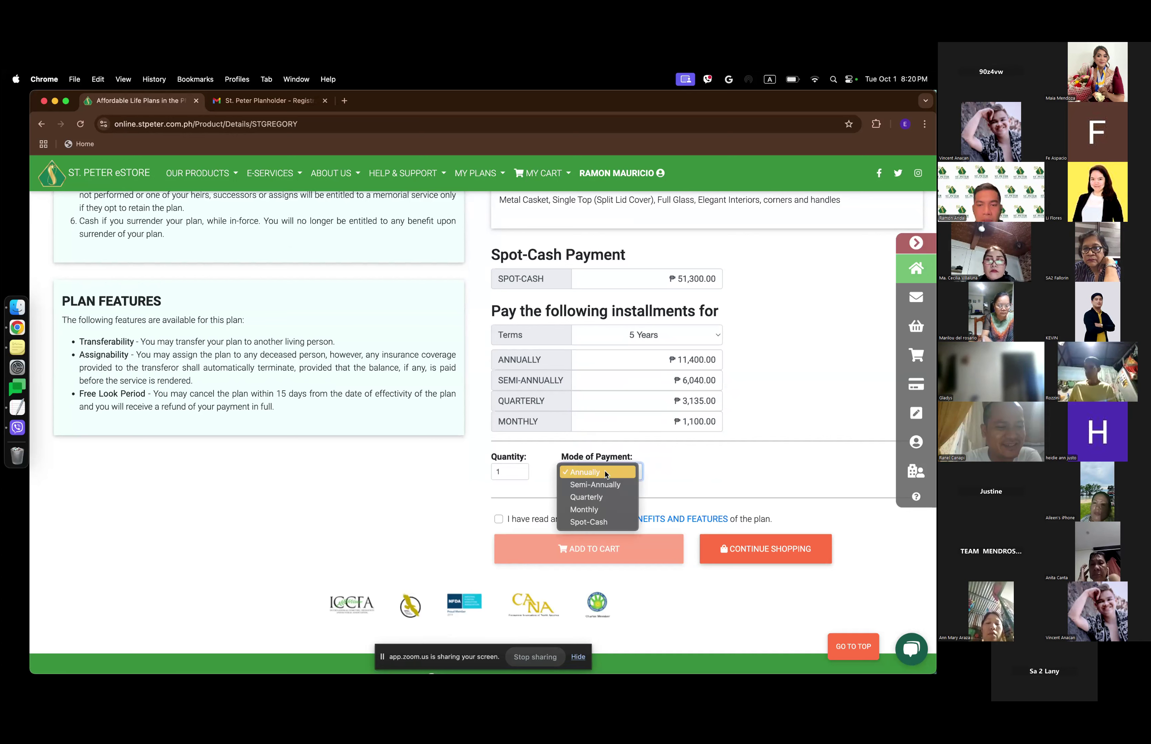
click(600, 509)
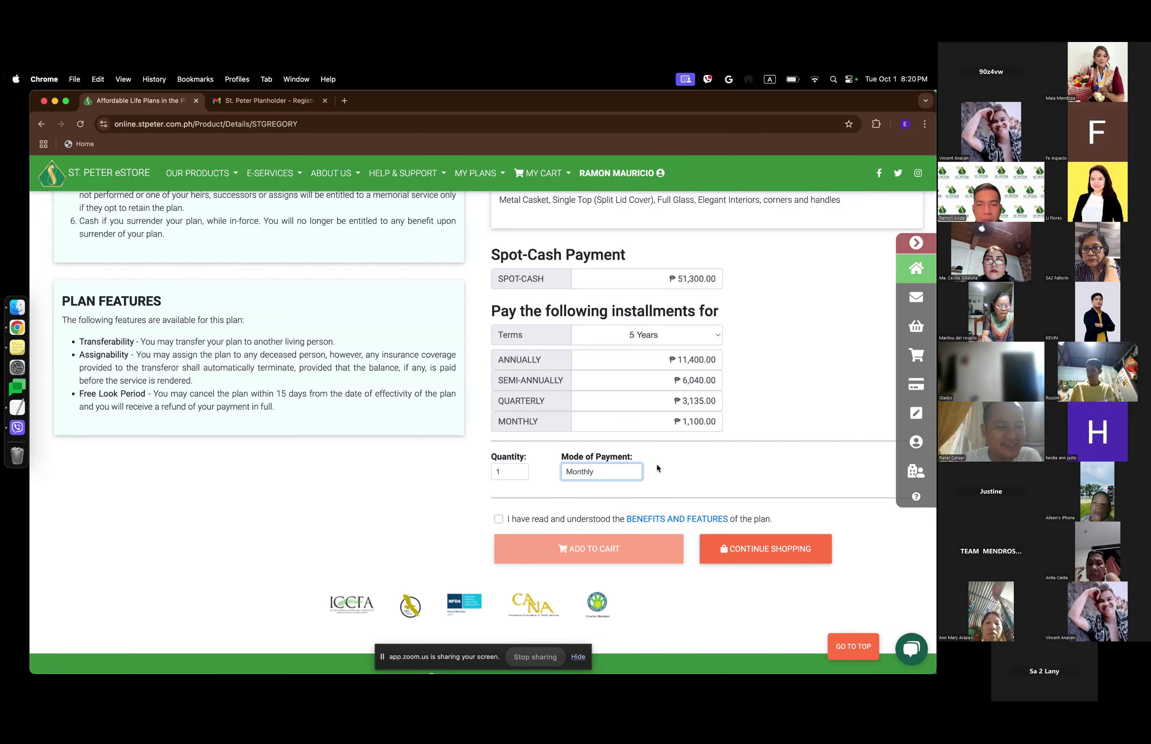
Tick the 'I have read and understood' box and add the plan to the cart.
scroll(613, 474, up, 1)
scroll(613, 473, up, 5)
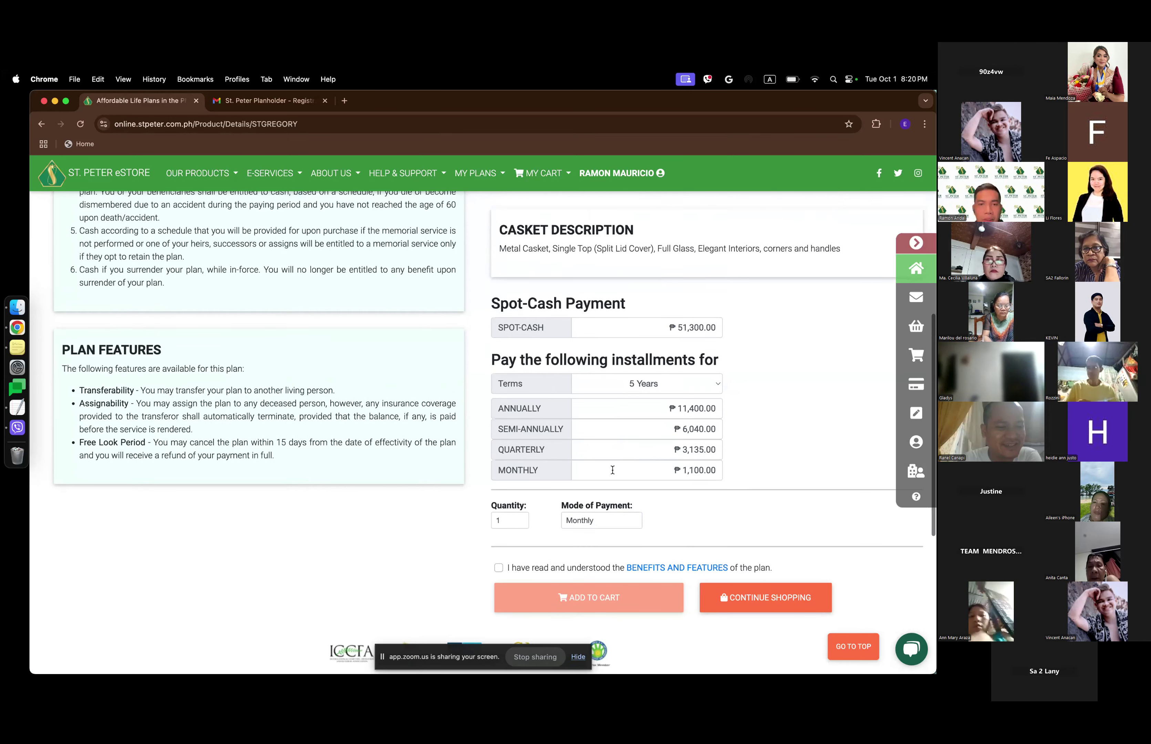
scroll(613, 470, down, 4)
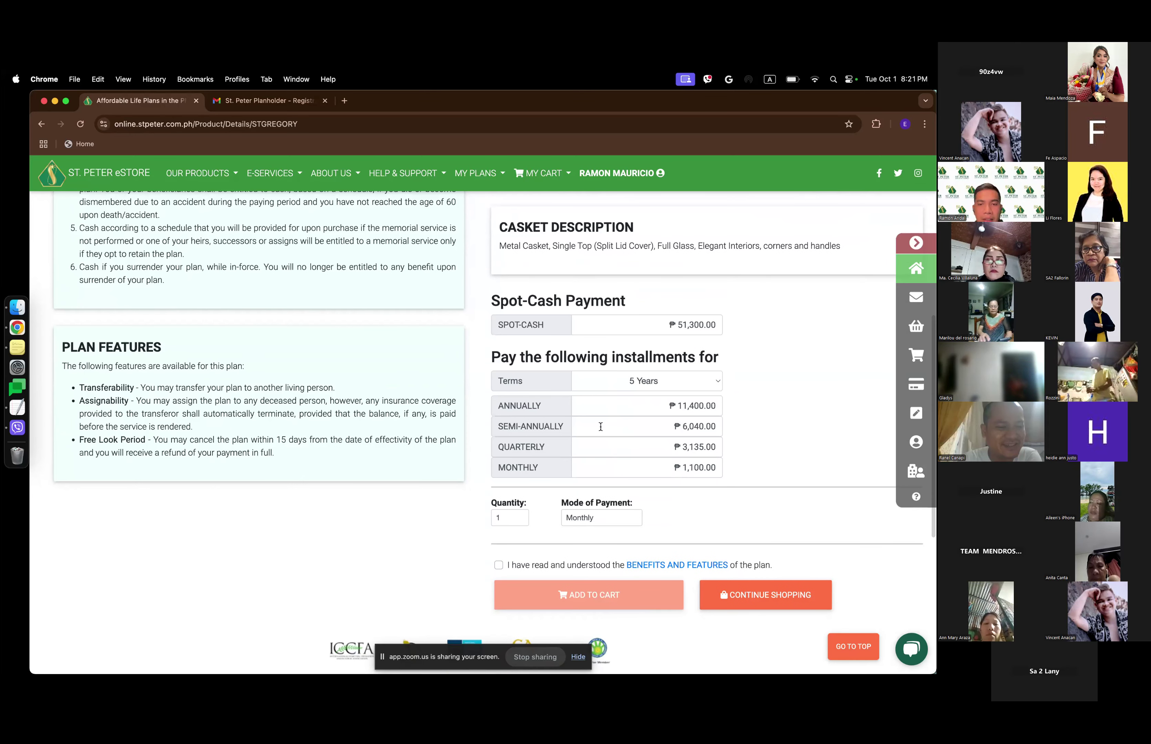
scroll(595, 436, down, 1)
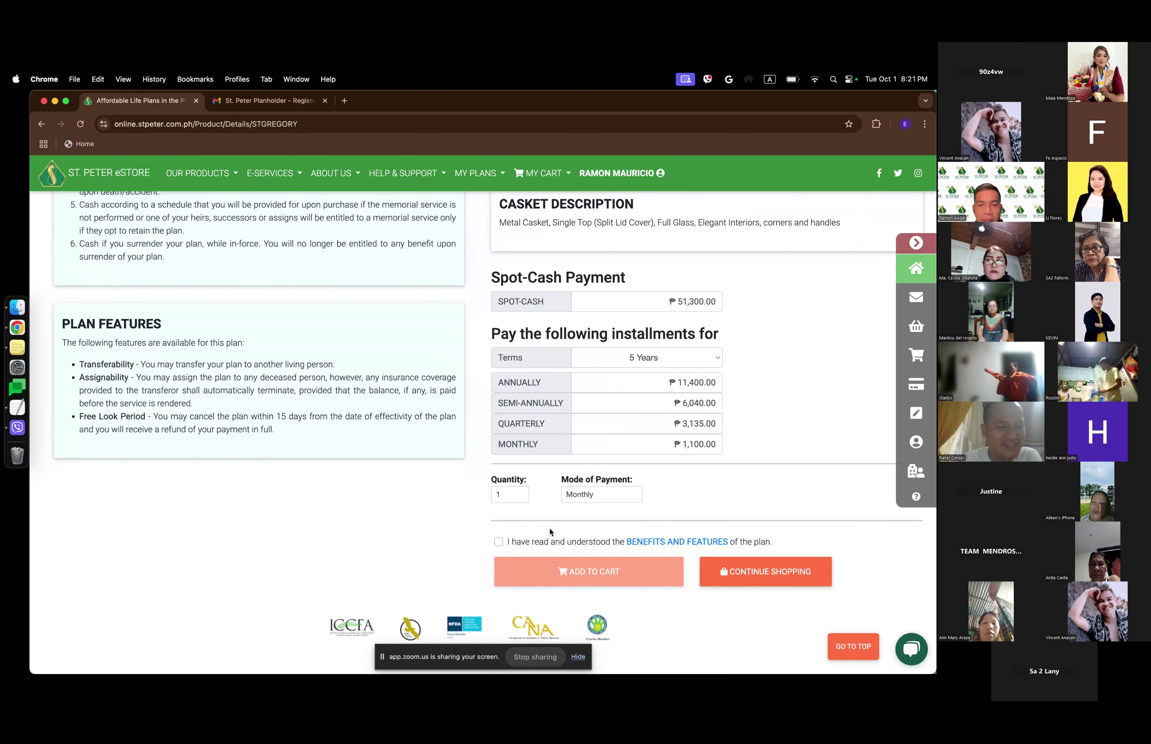
scroll(488, 533, down, 1)
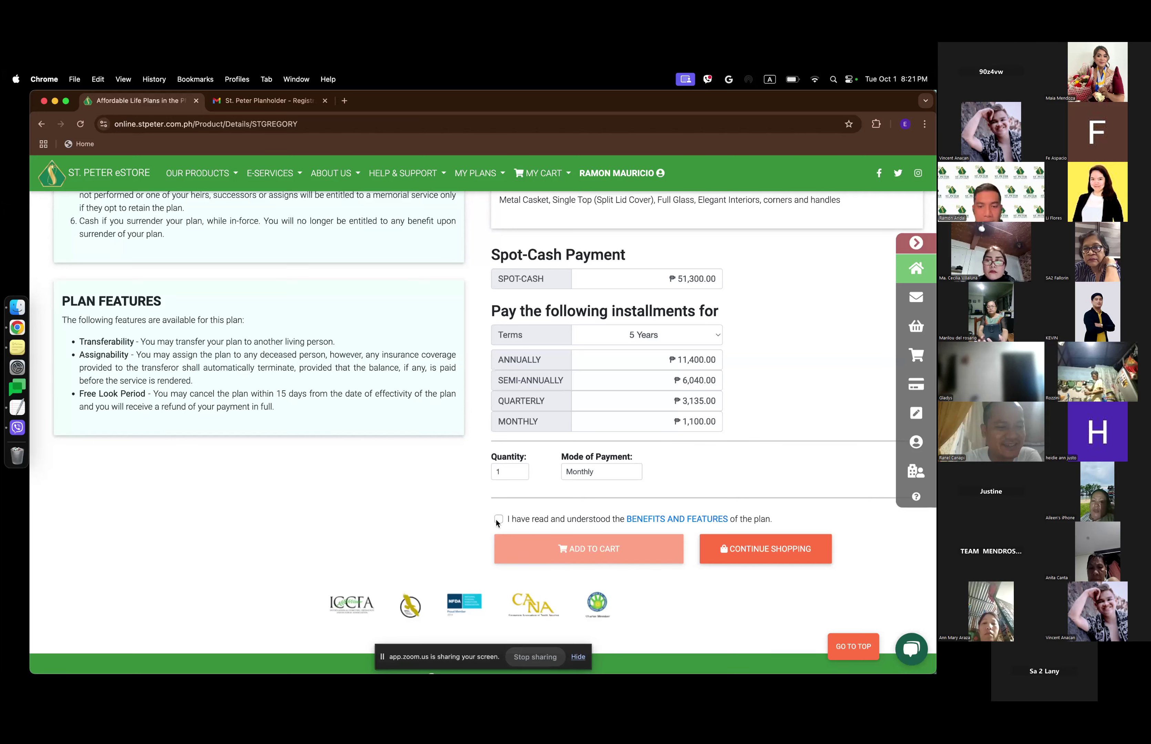
click(498, 519)
scroll(481, 493, down, 1)
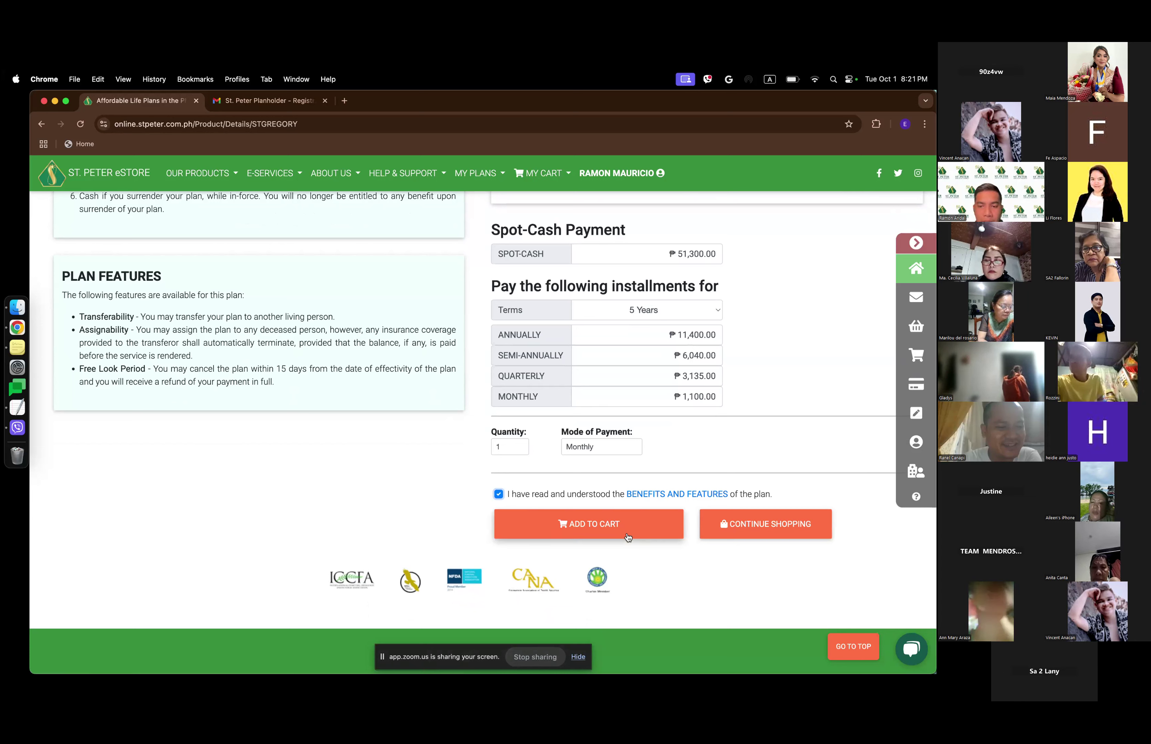
click(726, 523)
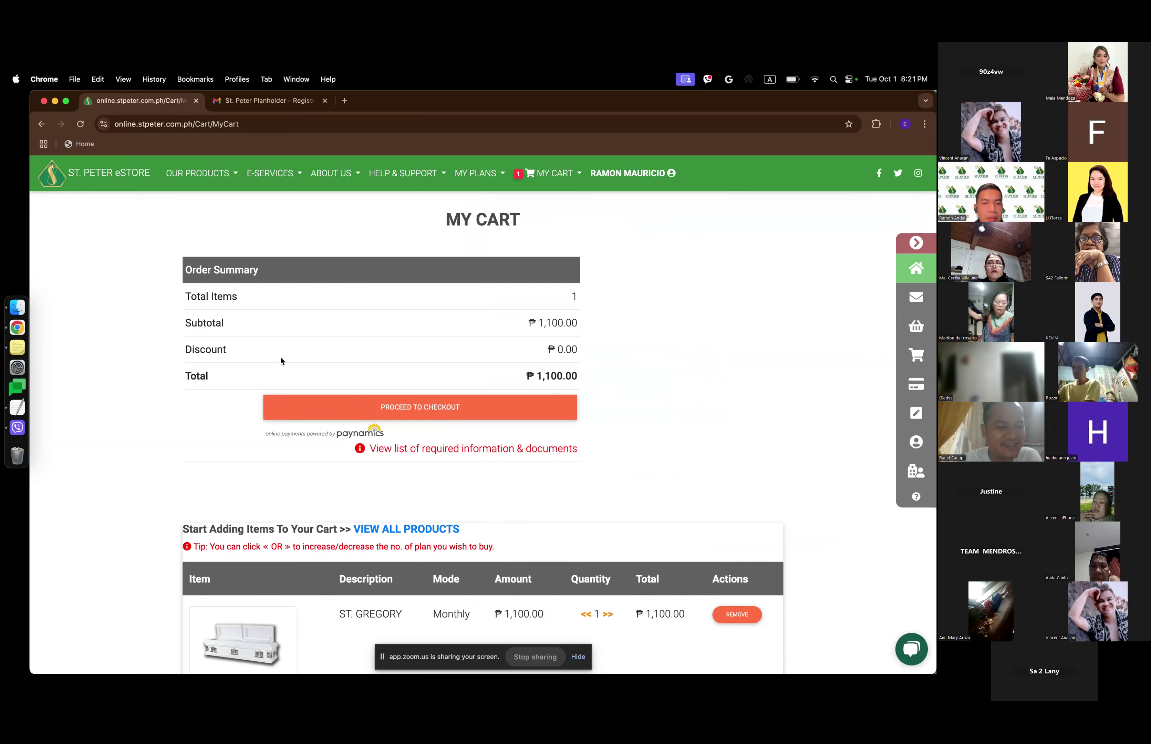
Review the My Cart summary of ₱1,100.00 for 1 item and proceed to checkout.
scroll(280, 361, down, 5)
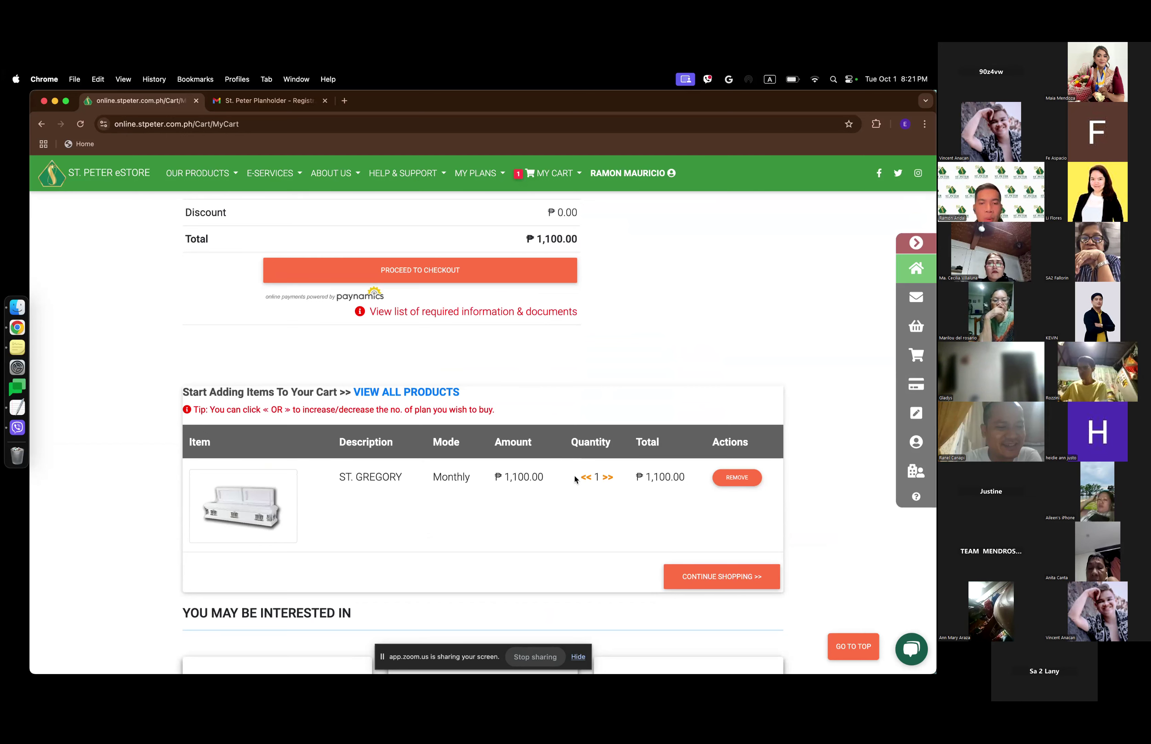
scroll(575, 478, up, 3)
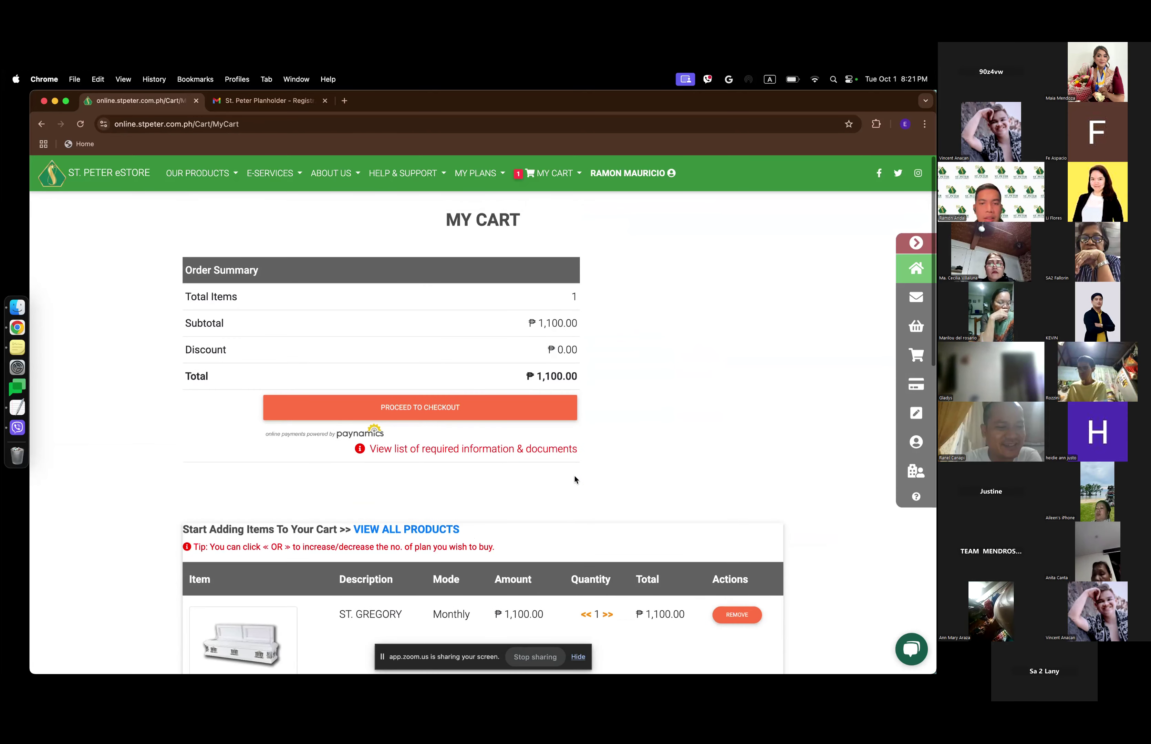
scroll(575, 480, down, 5)
scroll(574, 479, up, 5)
scroll(573, 478, up, 1)
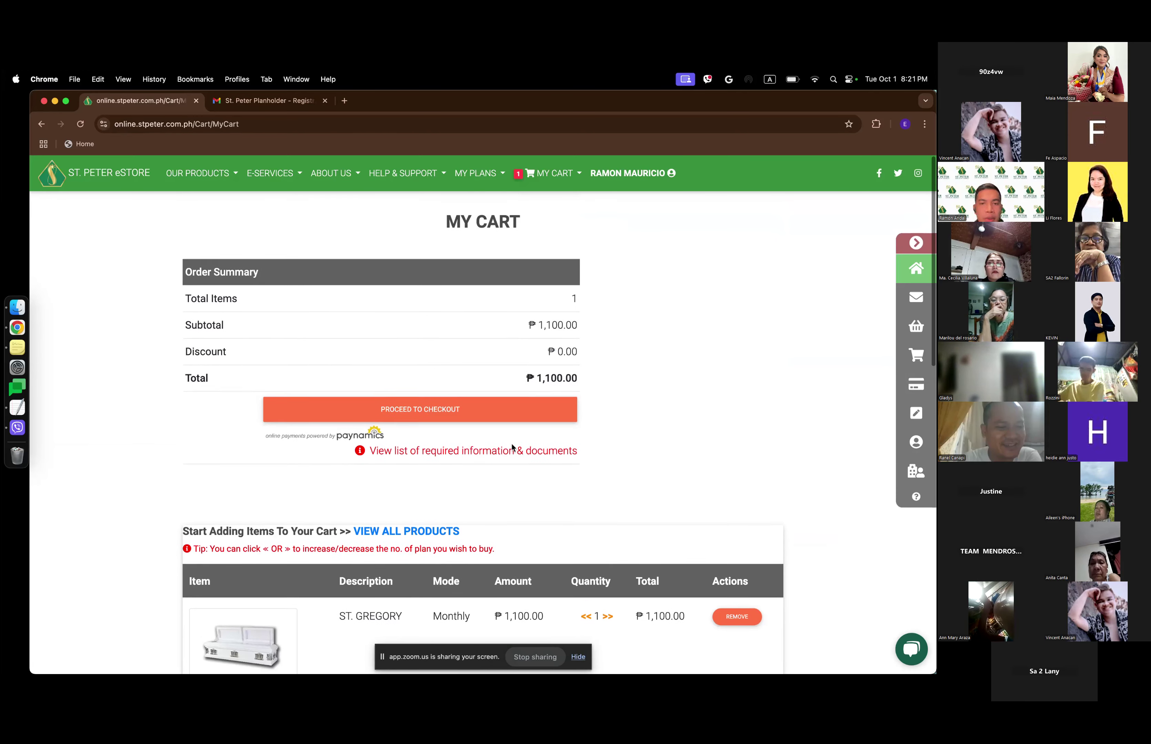
click(483, 416)
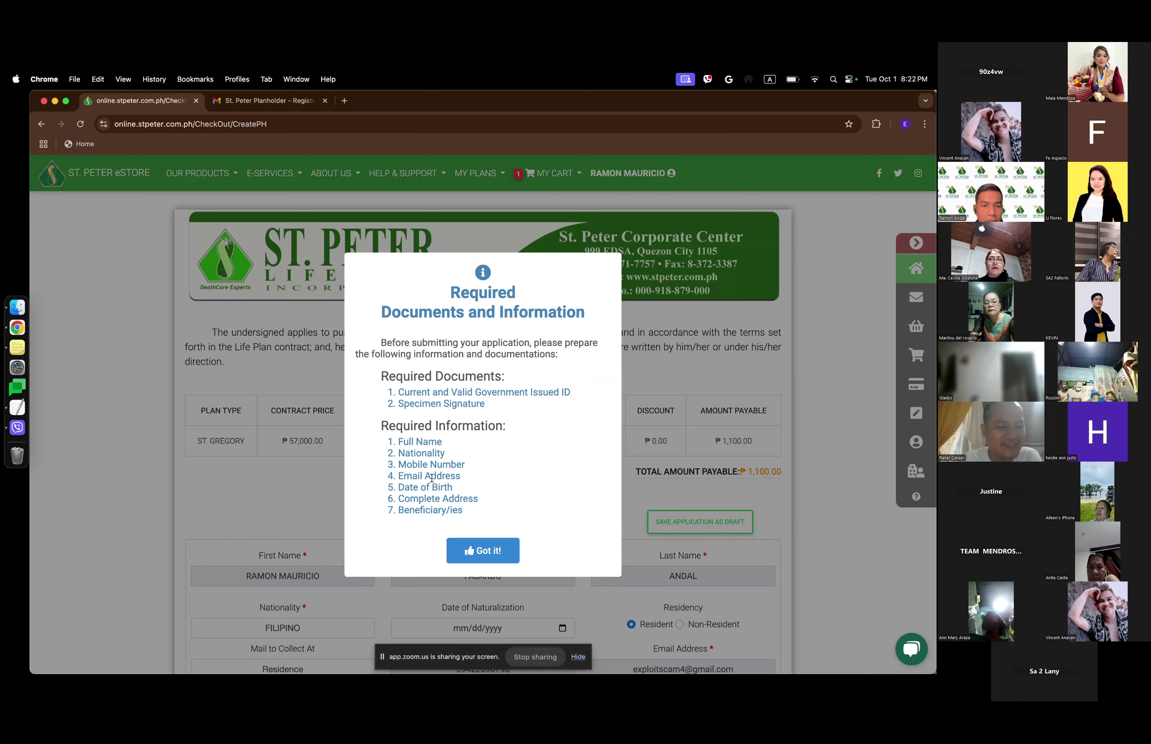
click(482, 552)
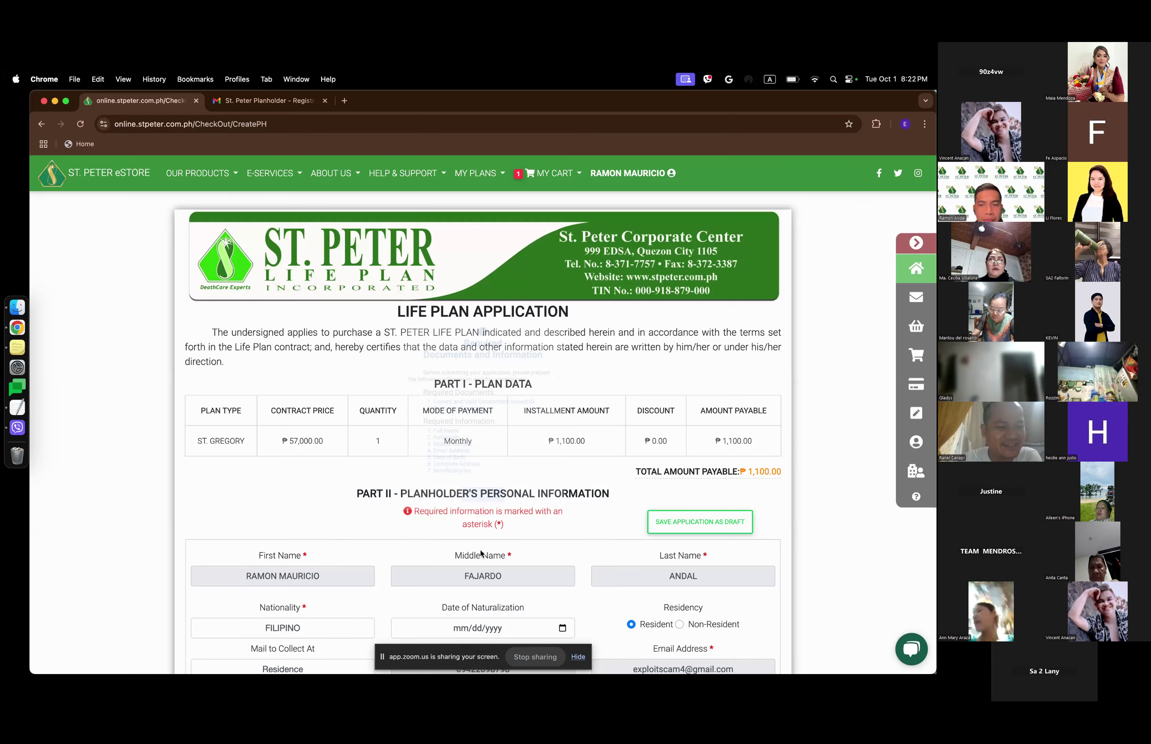
scroll(486, 484, down, 2)
scroll(488, 441, down, 2)
scroll(489, 431, up, 3)
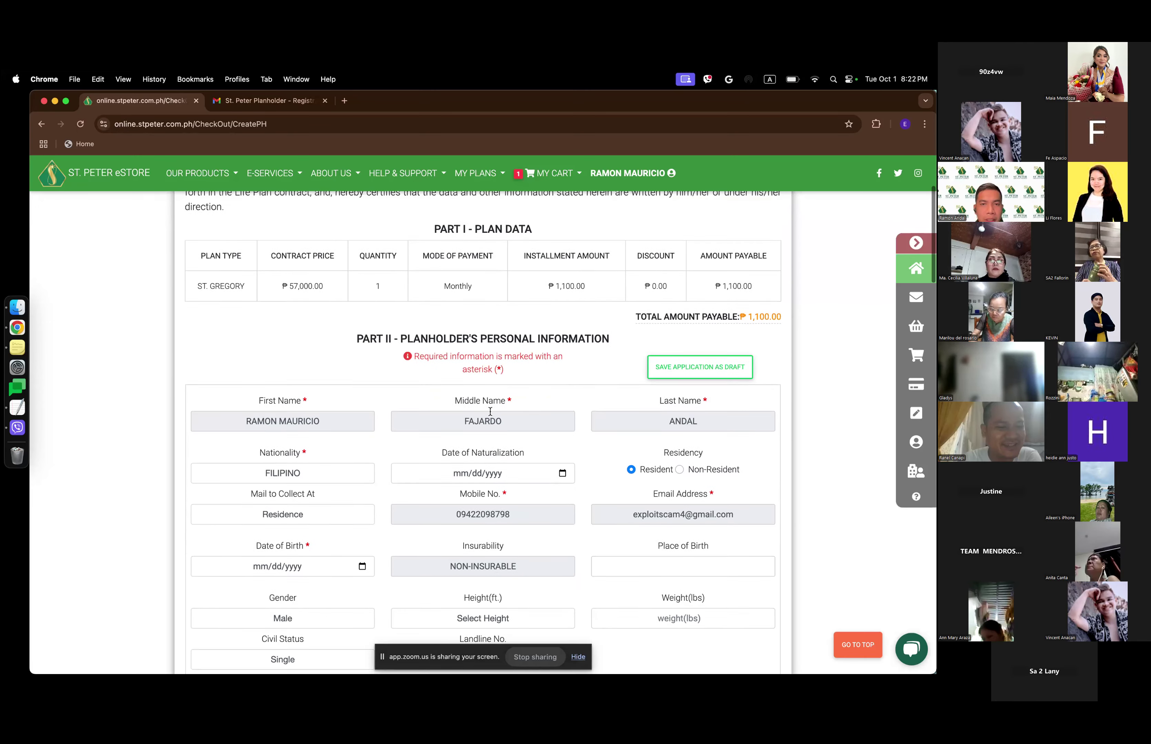
scroll(490, 411, down, 4)
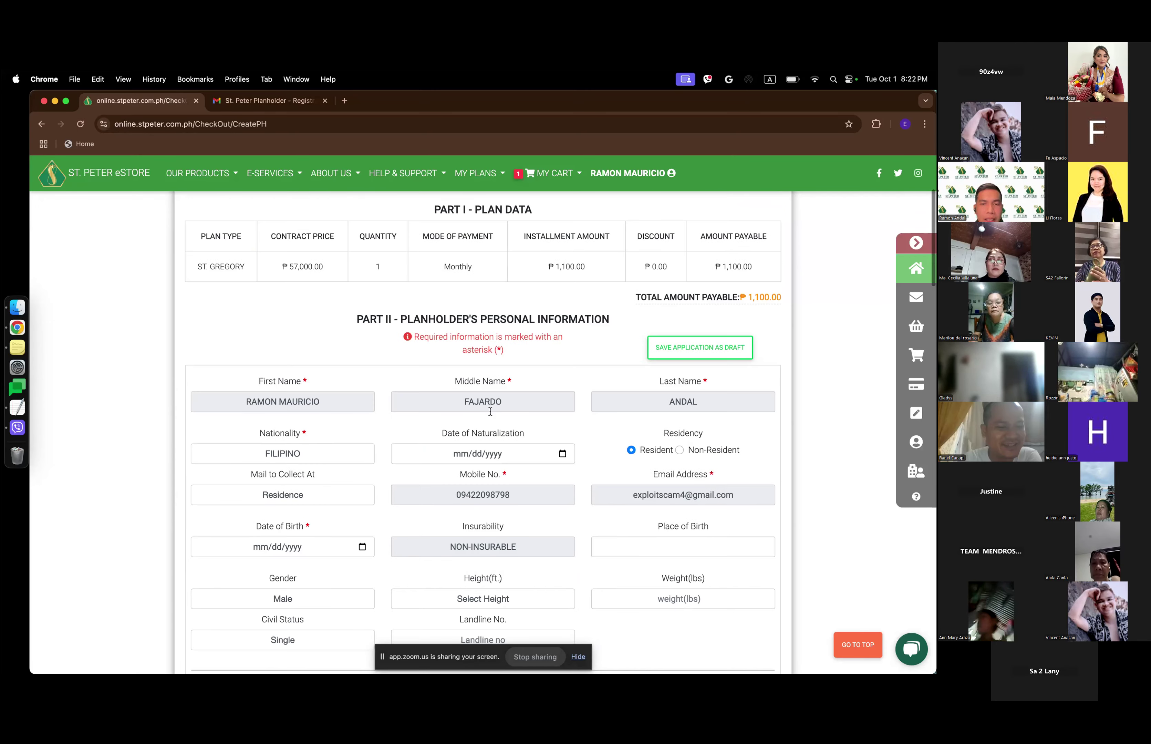
scroll(489, 412, down, 1)
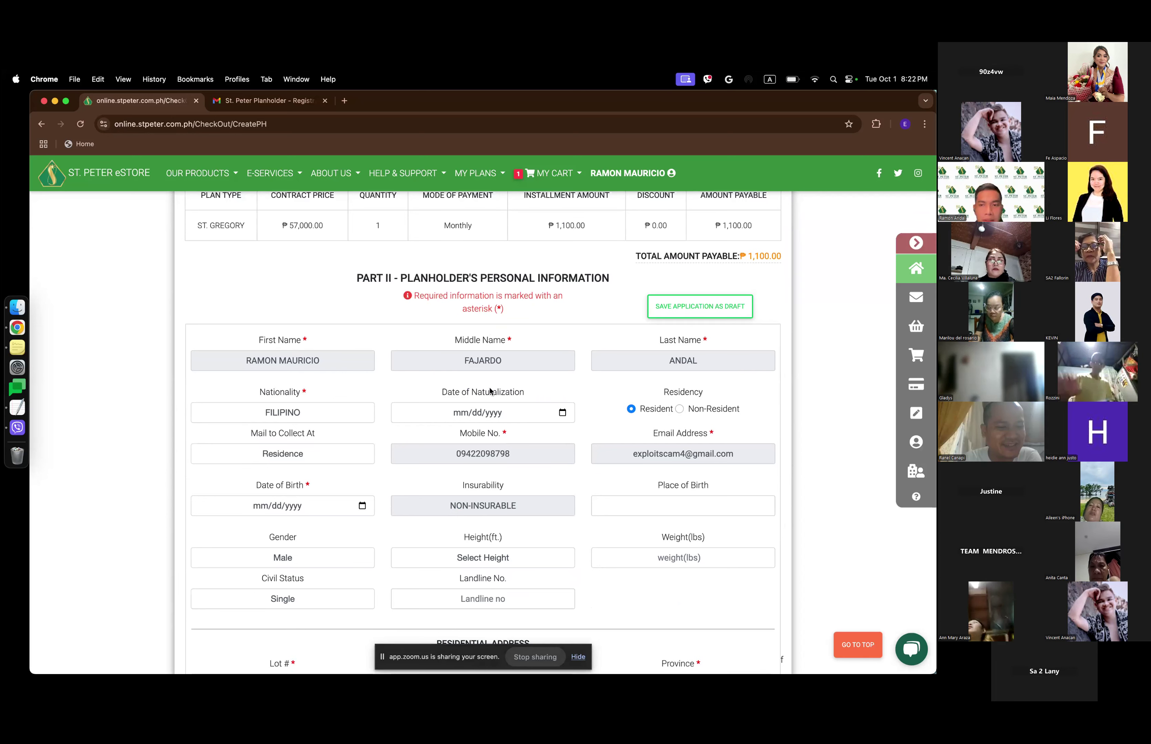
scroll(490, 391, down, 1)
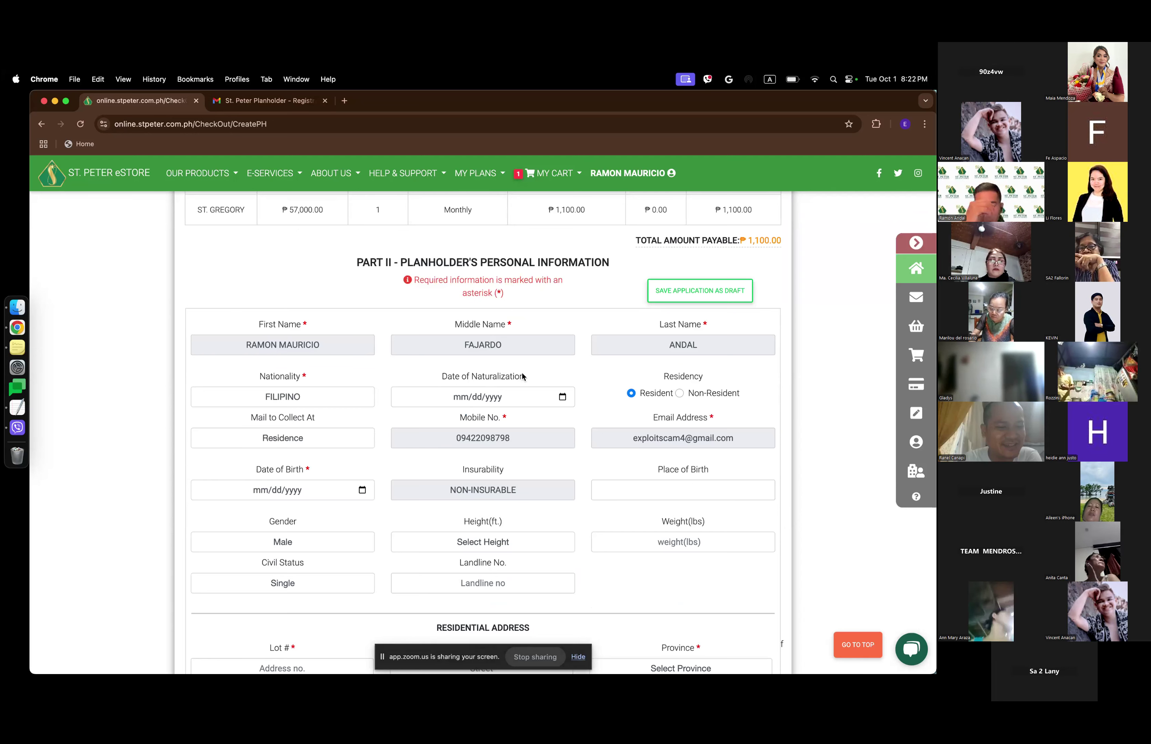
scroll(505, 379, down, 3)
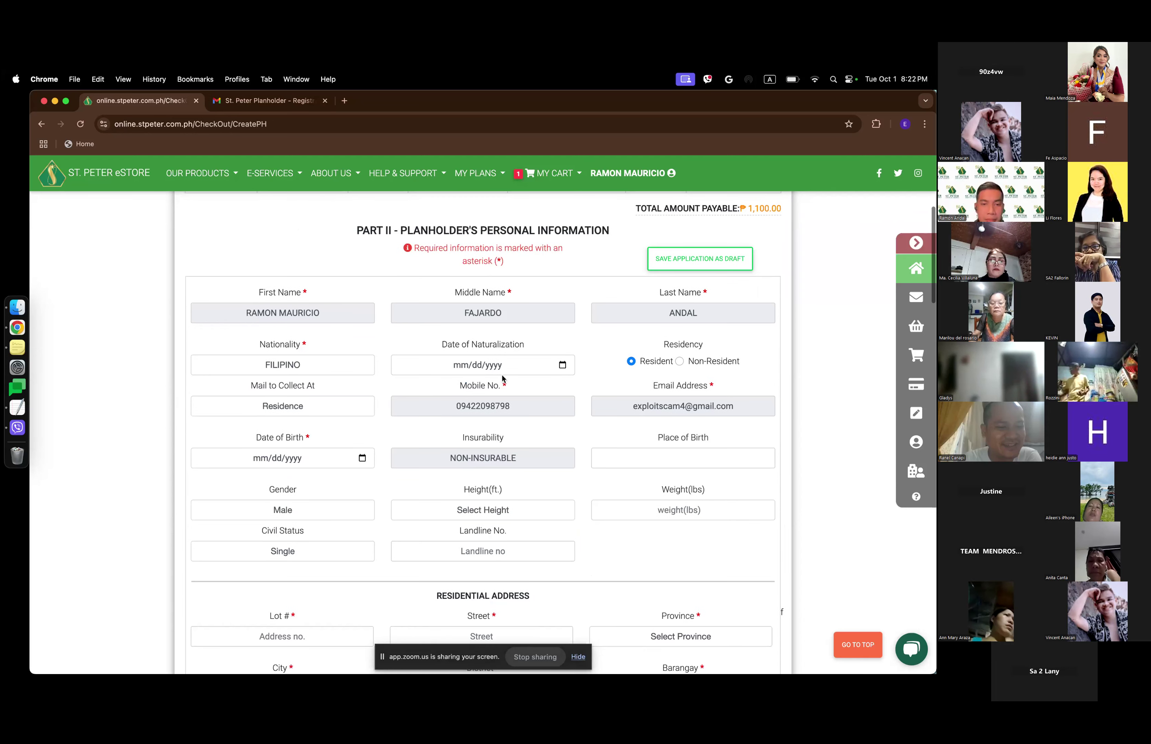
scroll(503, 379, down, 1)
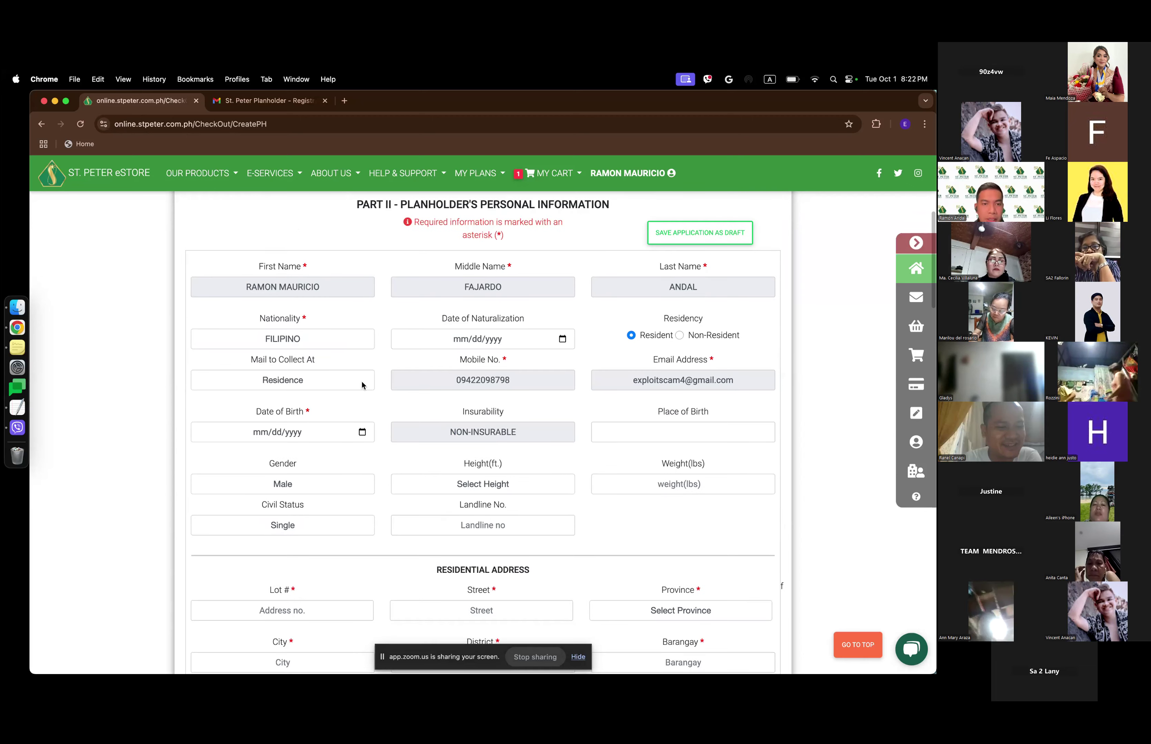
scroll(354, 393, down, 1)
click(262, 426)
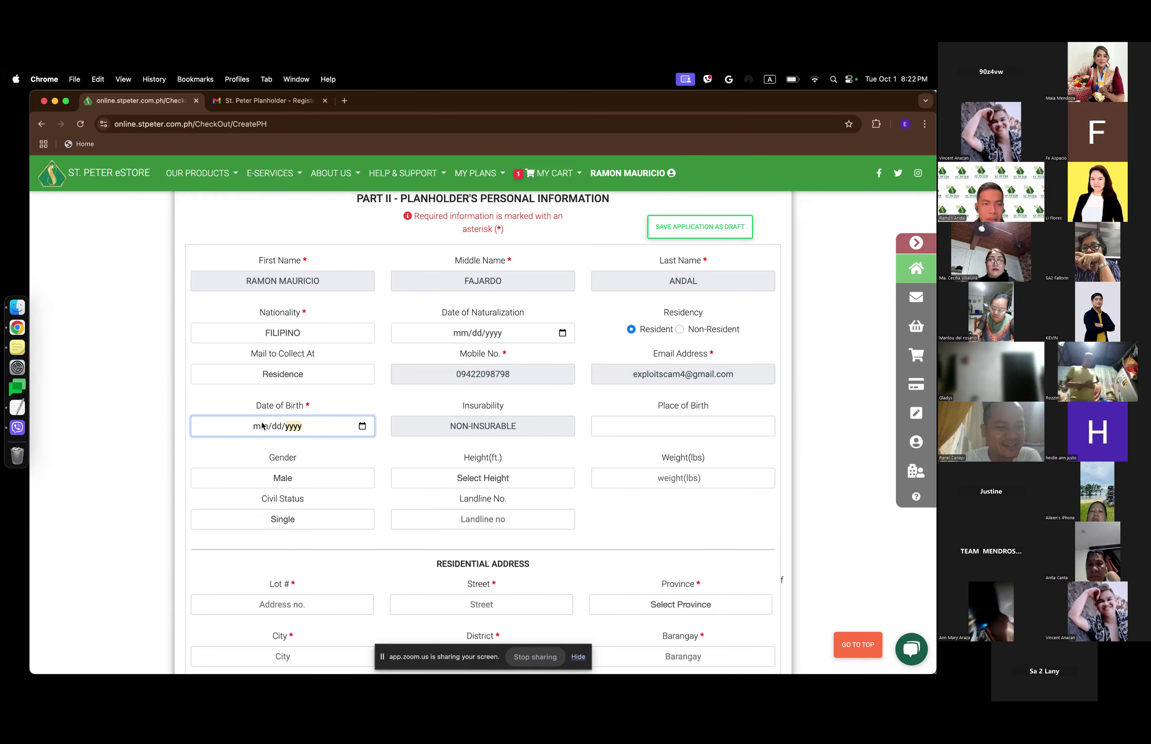
text(02/01)
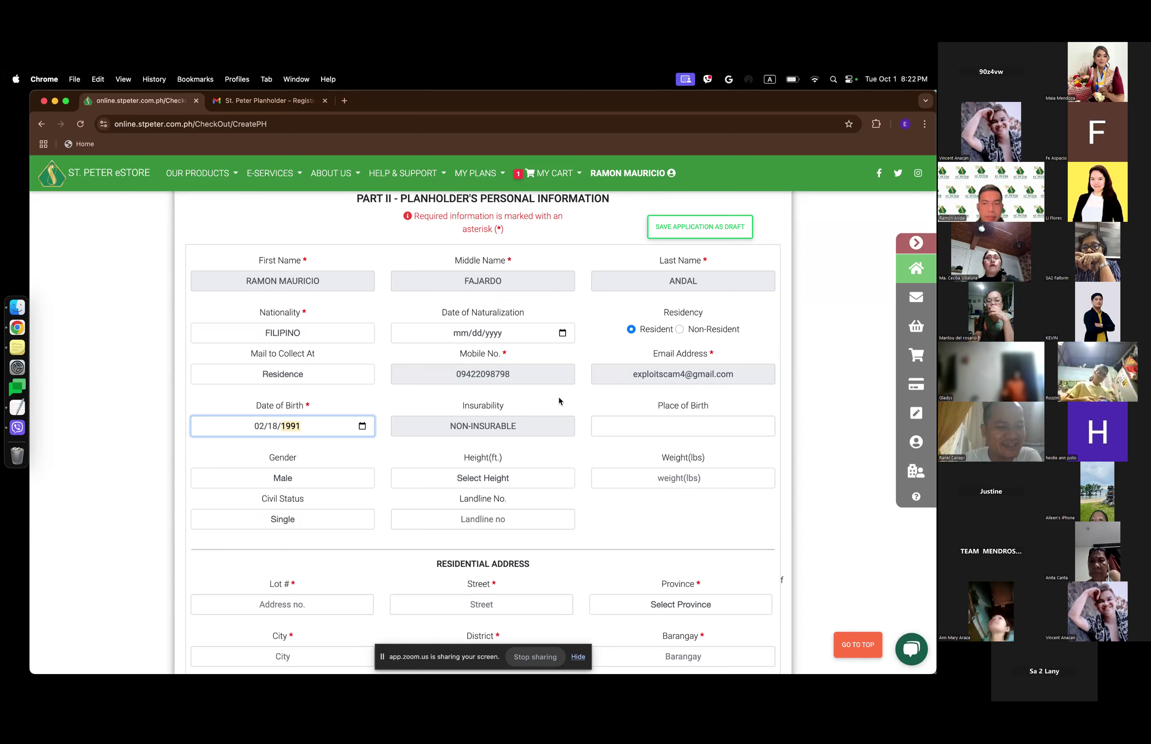
click(616, 423)
text(NOVALI)
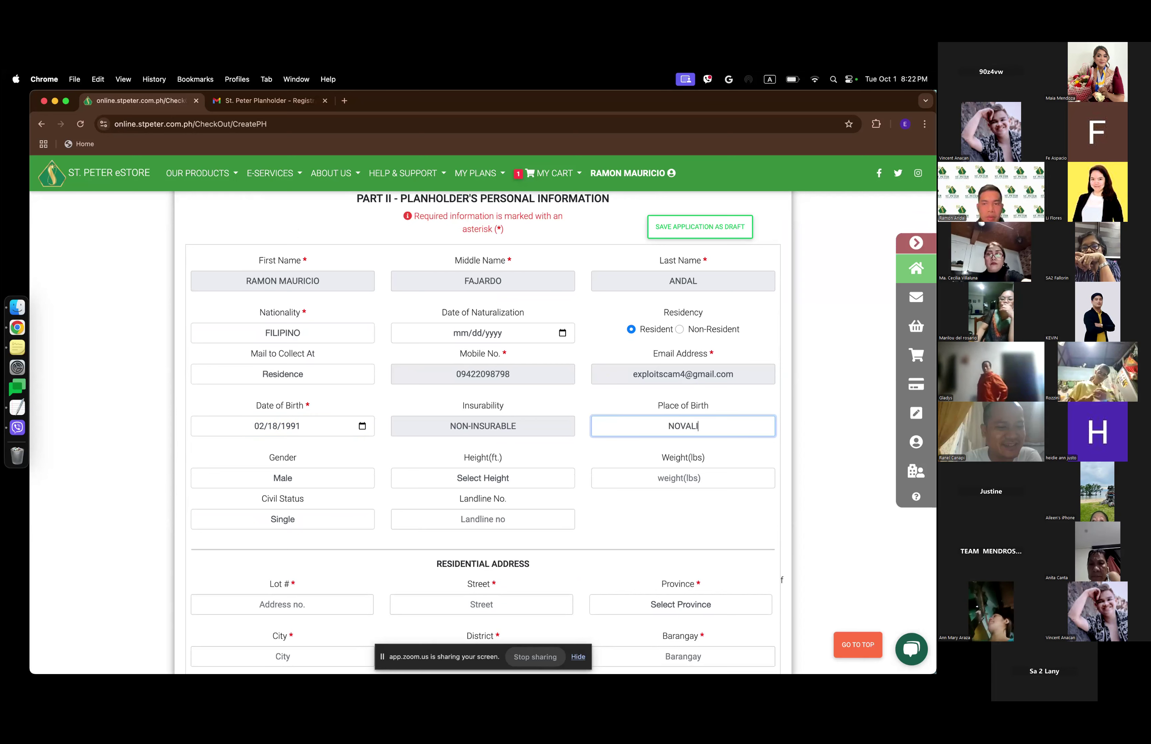
text(CHES QC)
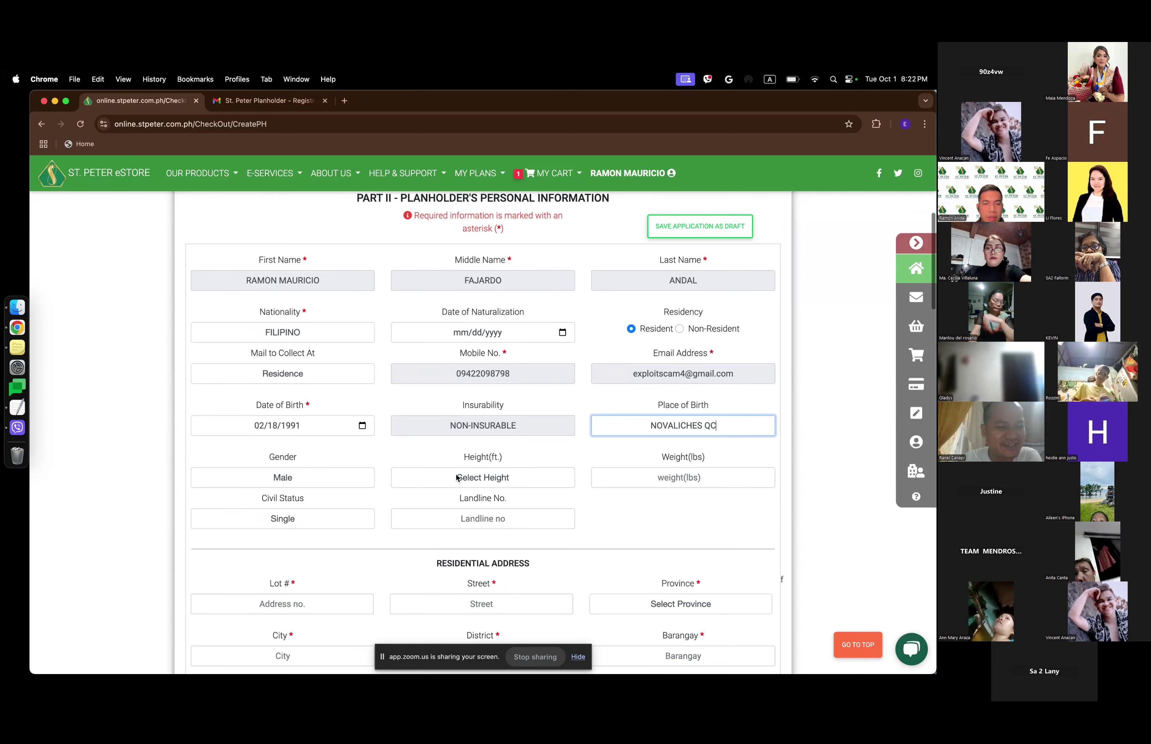
Set height to 5'6", weight to 140 and civil status to Married.
scroll(360, 482, down, 1)
click(423, 475)
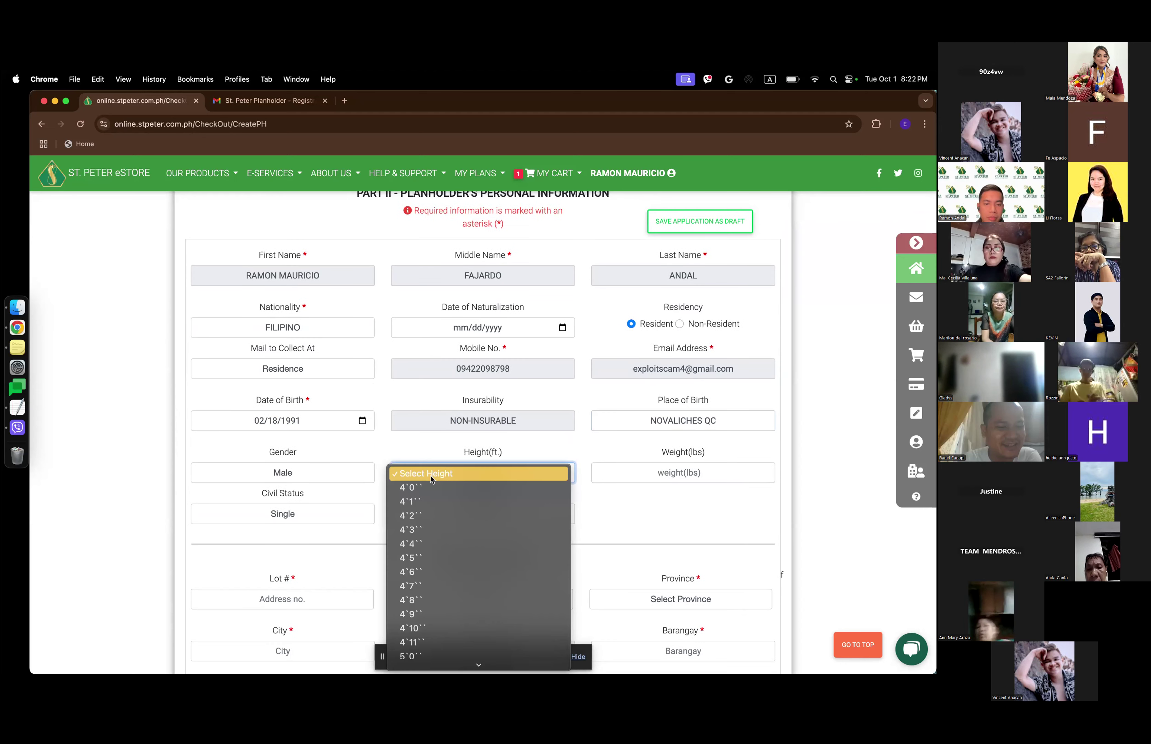
scroll(440, 524, down, 3)
click(437, 595)
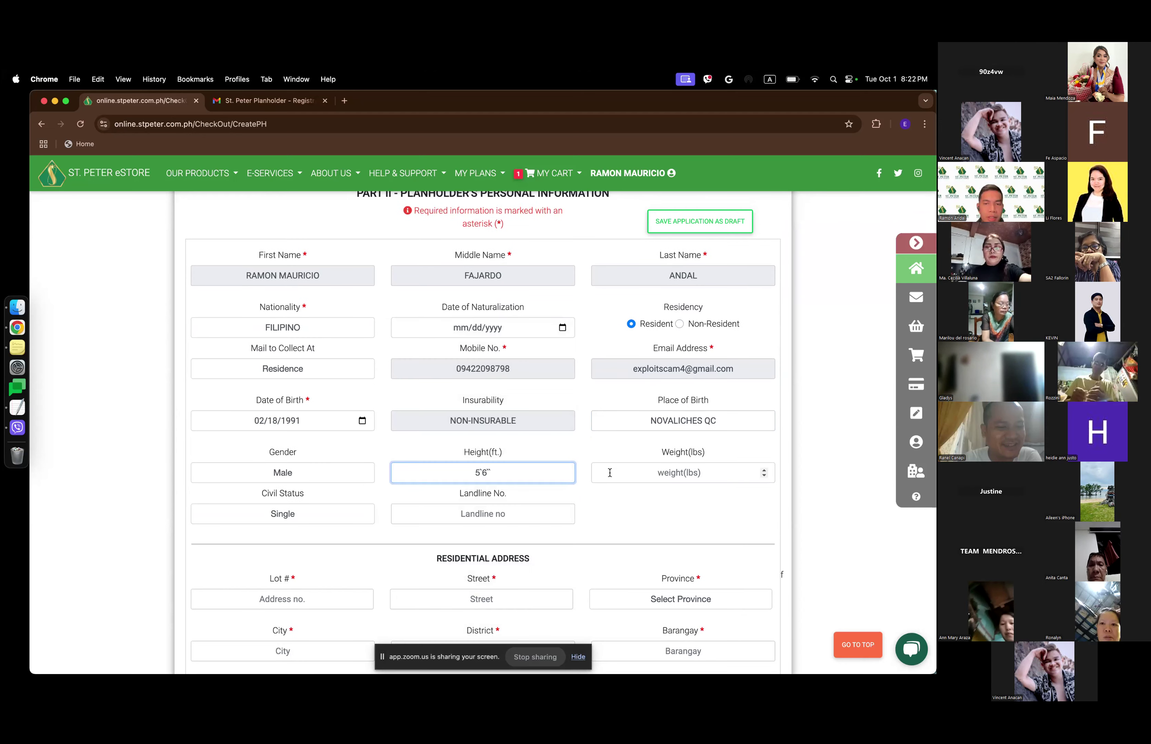
scroll(614, 479, down, 1)
click(622, 451)
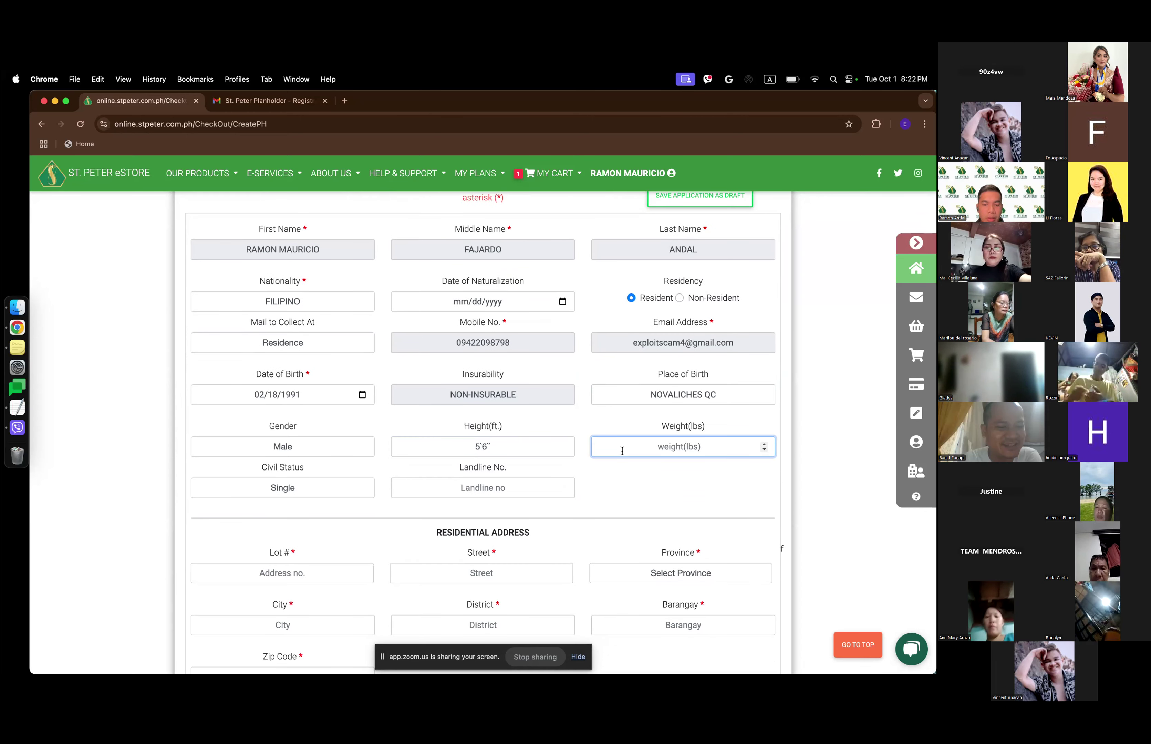
text(140)
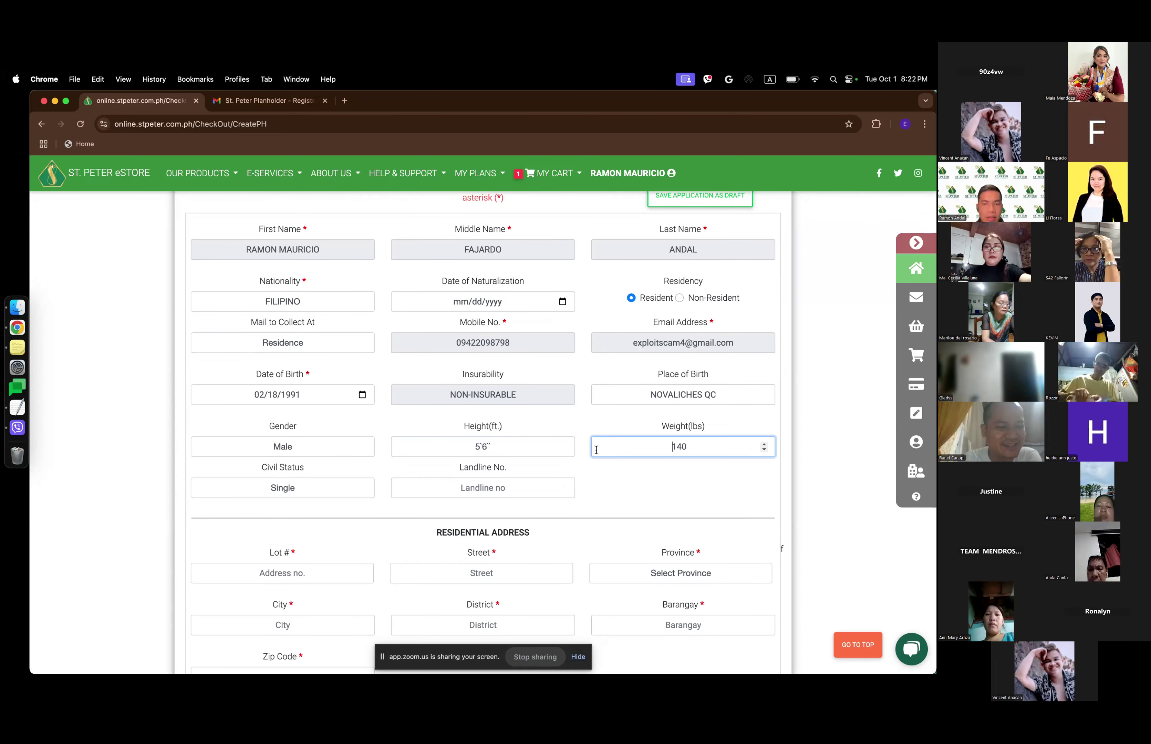
scroll(599, 453, down, 2)
click(325, 458)
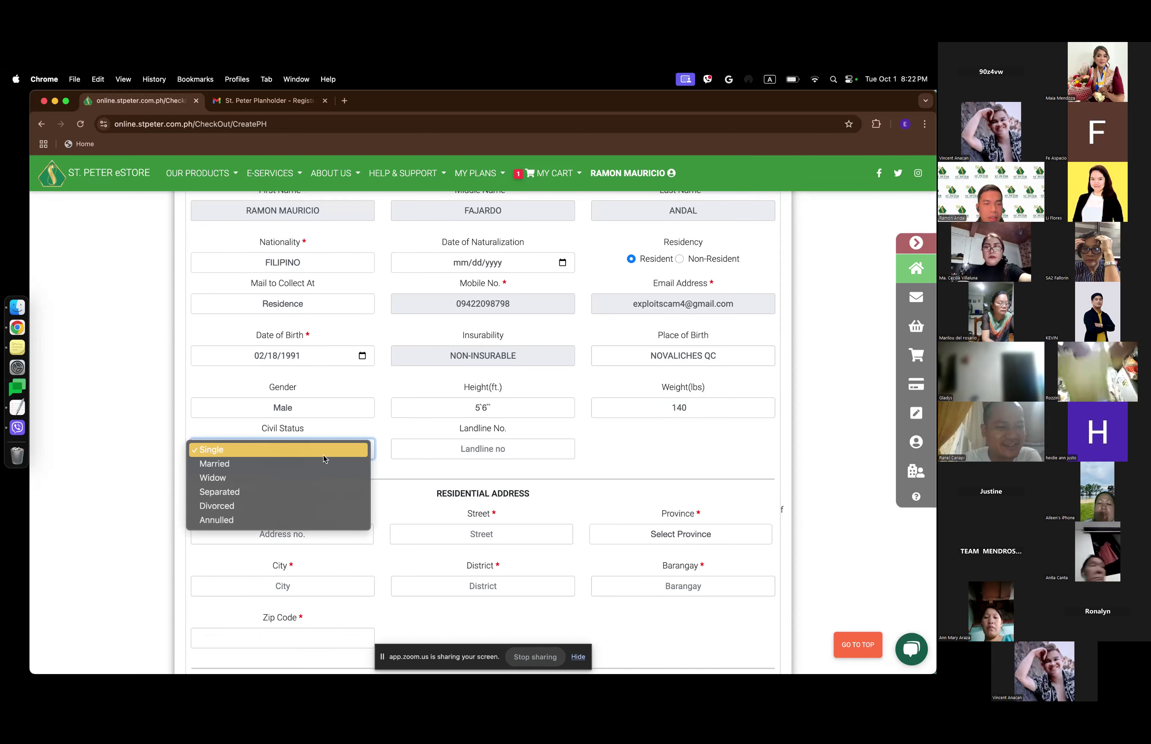
click(303, 464)
click(586, 462)
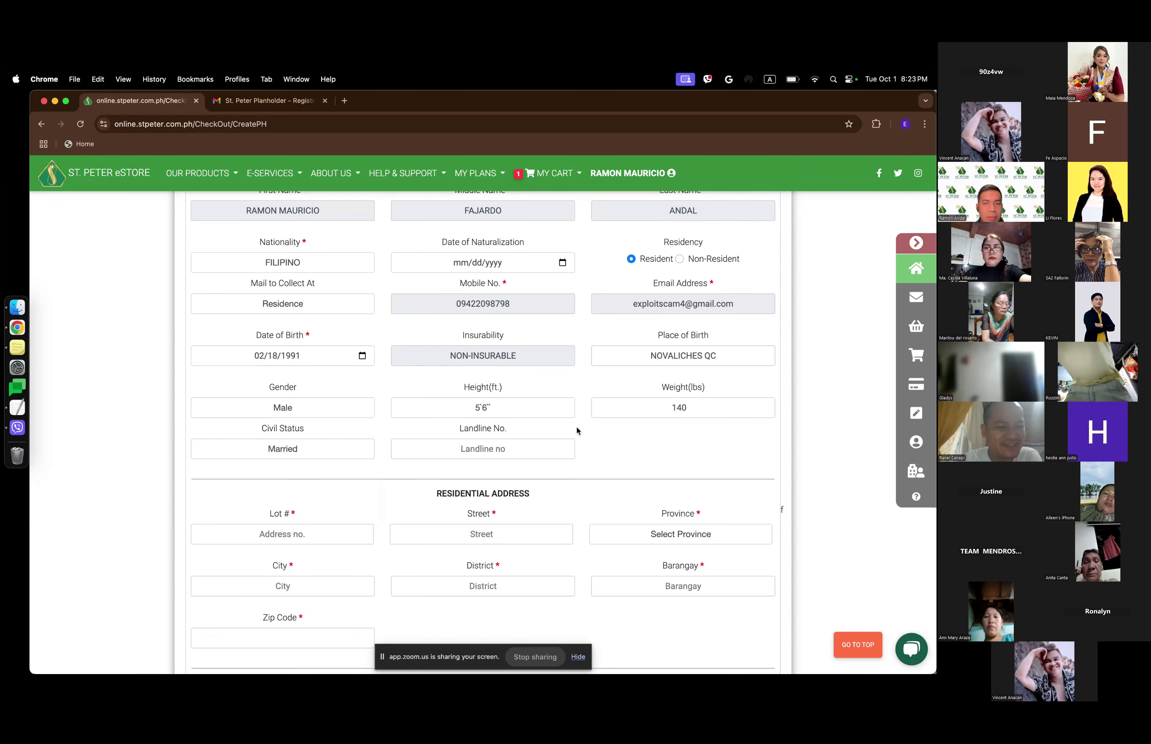
scroll(577, 428, up, 1)
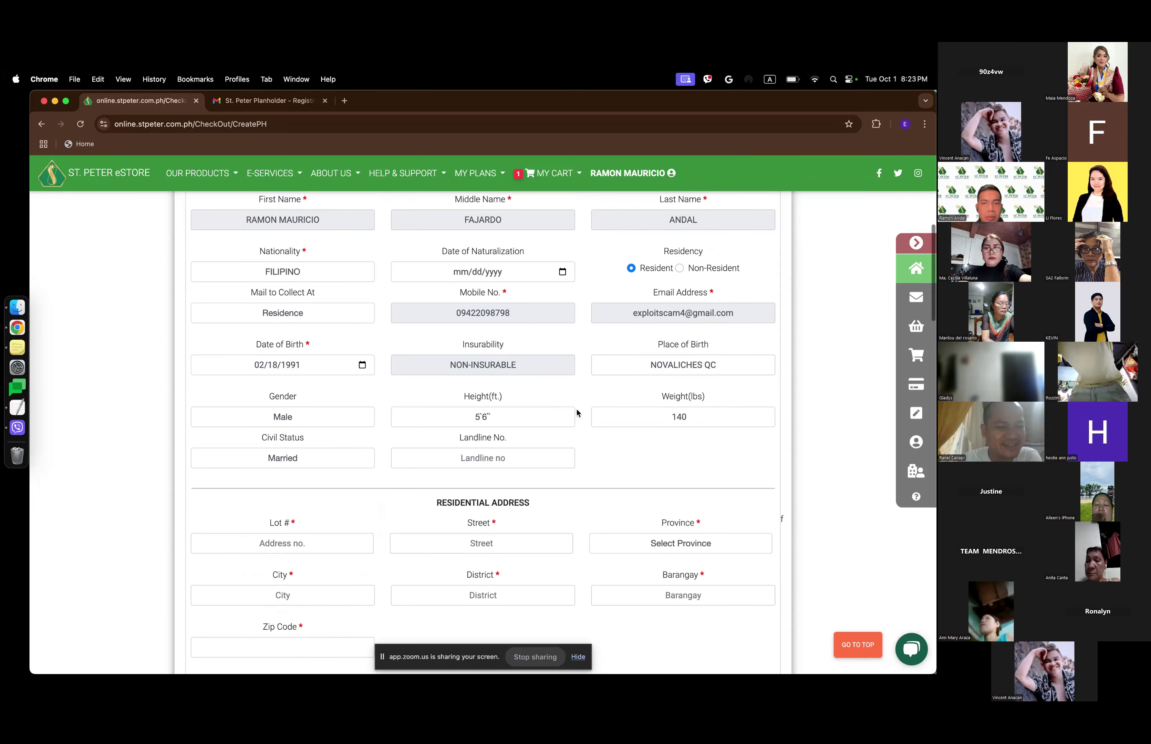
scroll(577, 413, down, 3)
scroll(576, 411, down, 6)
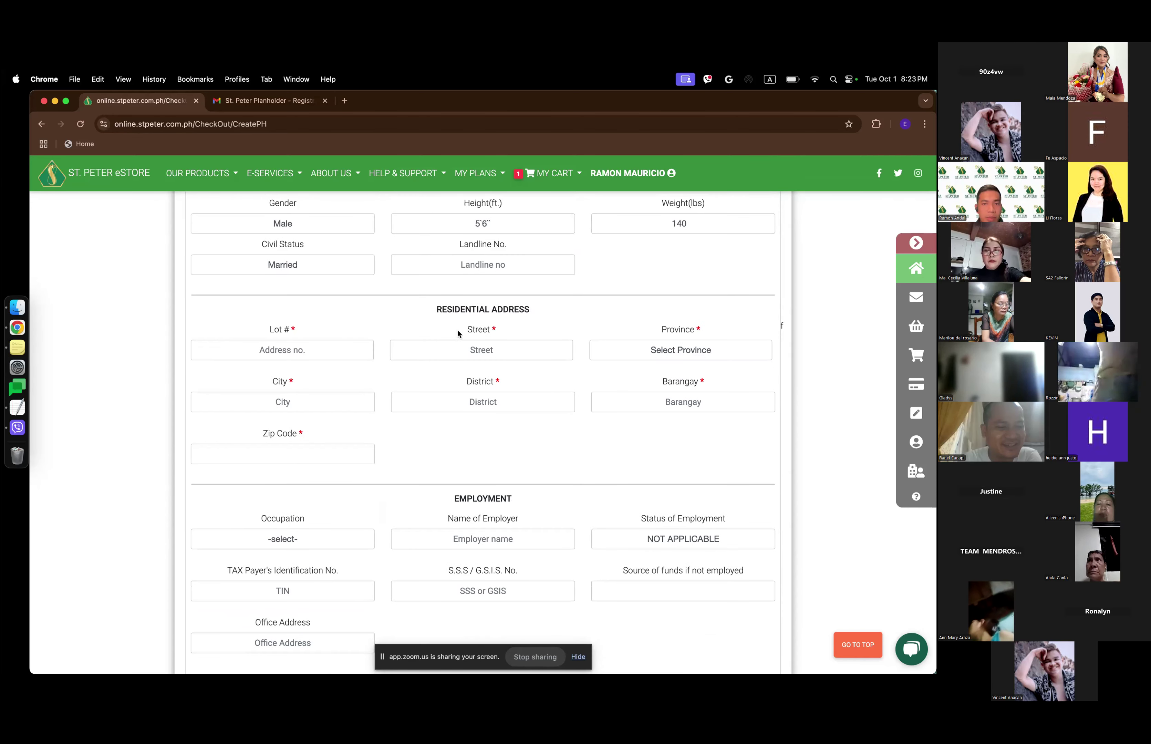
scroll(331, 329, up, 5)
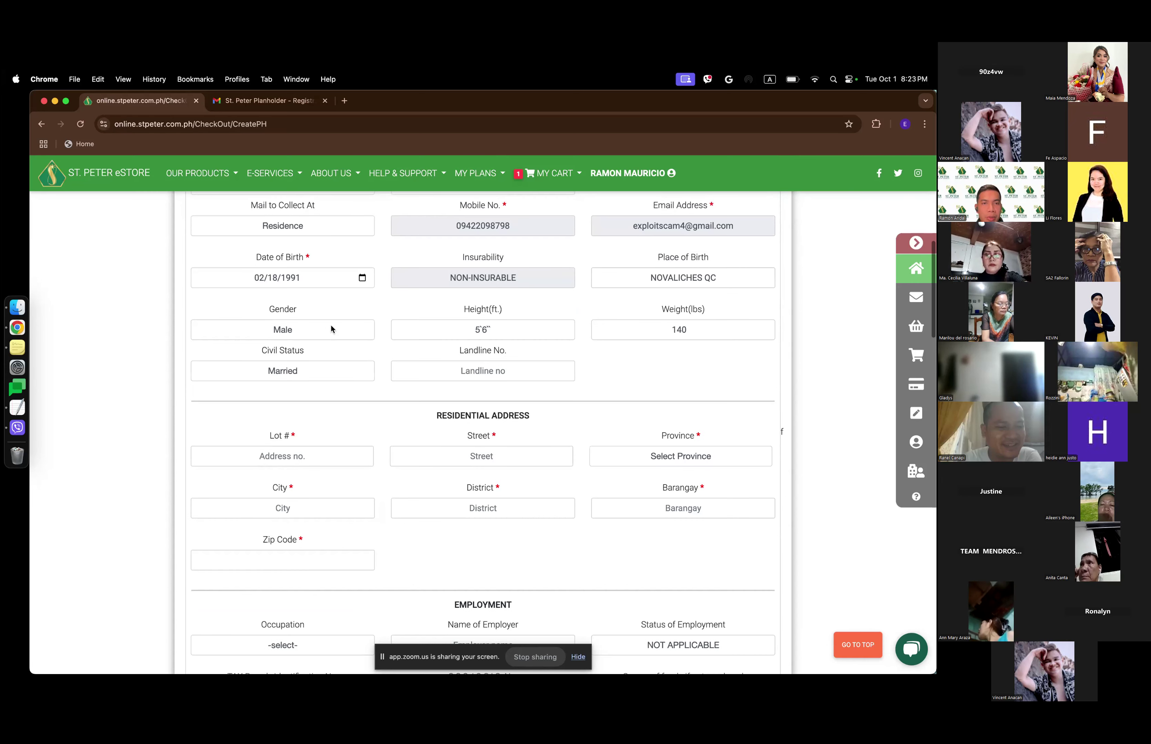
scroll(334, 313, up, 2)
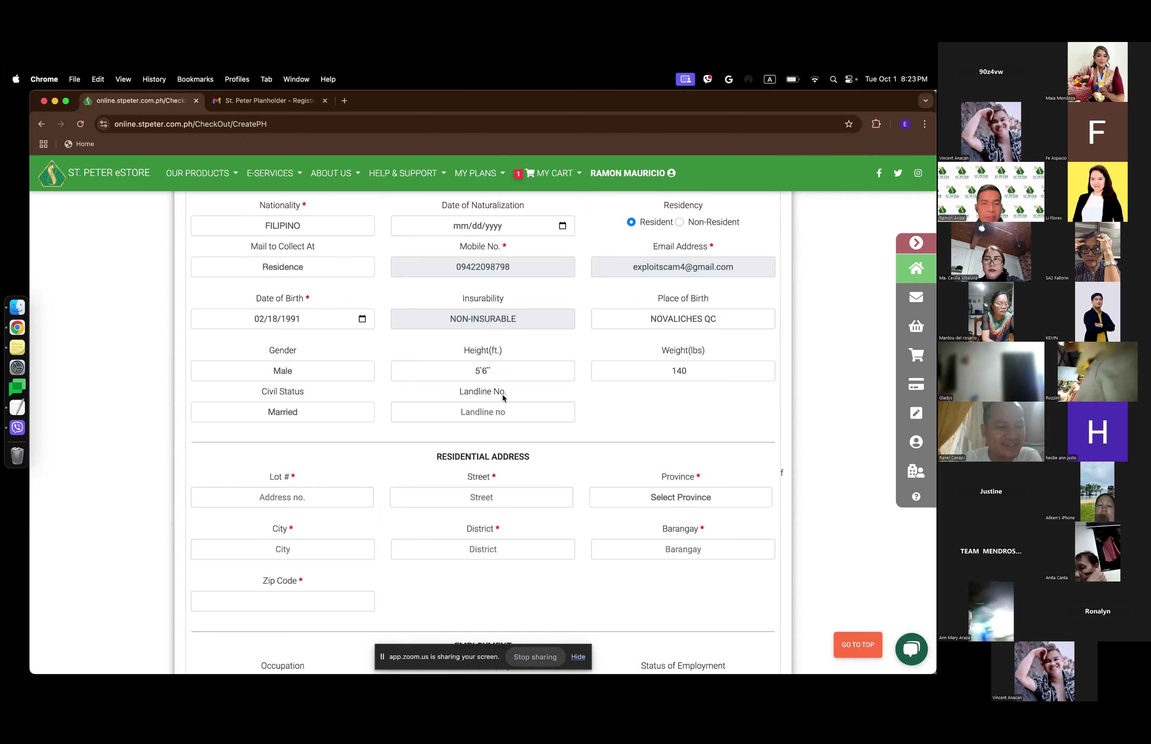
scroll(605, 416, down, 5)
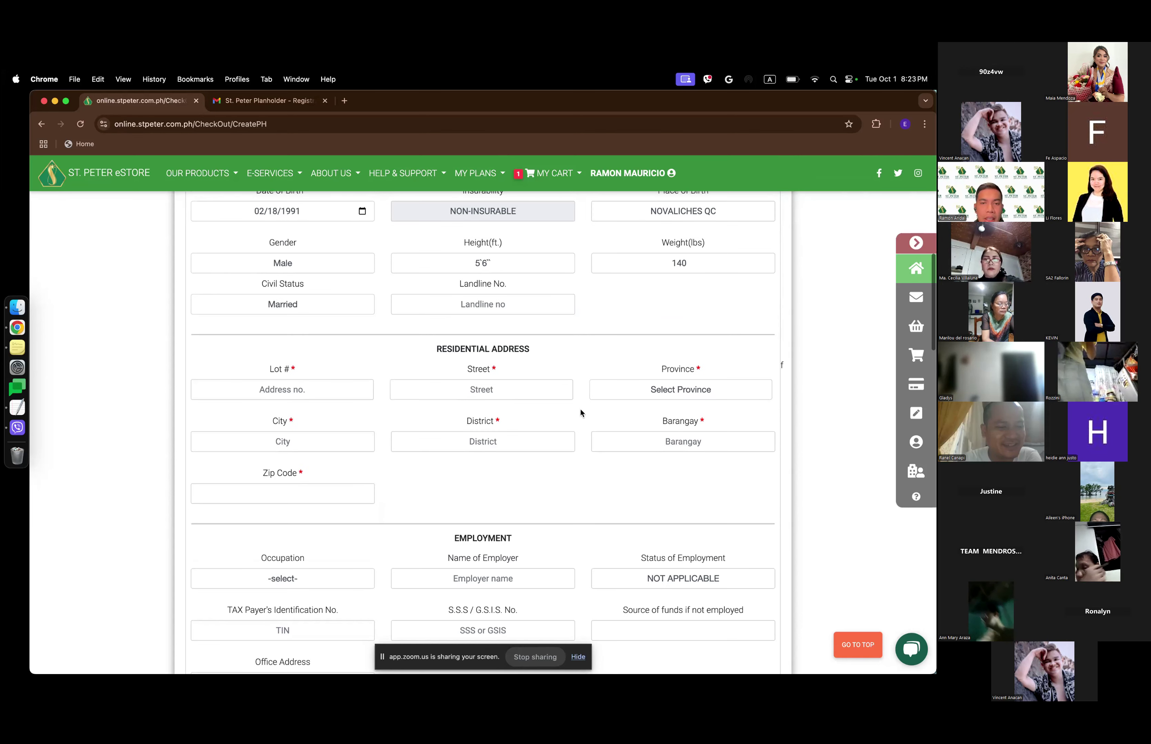
Enter the street SMBL PHK and choose BULACAN as the province.
click(293, 390)
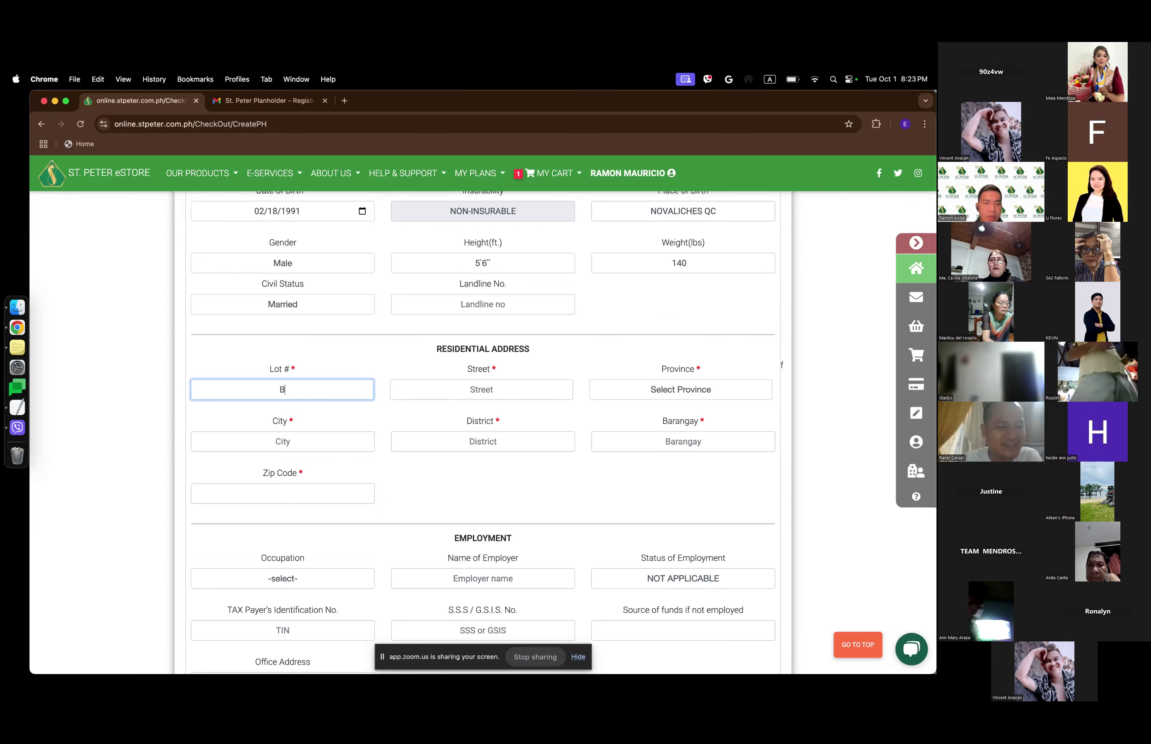
click(493, 390)
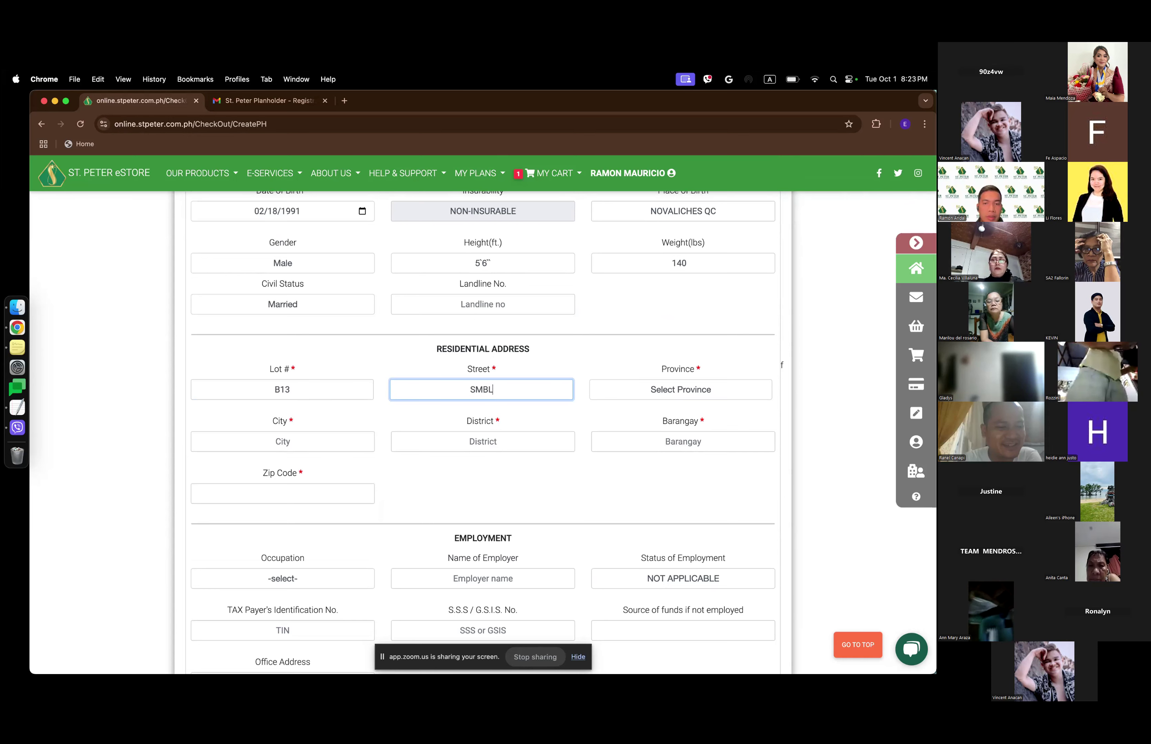
text(SMBL PHK)
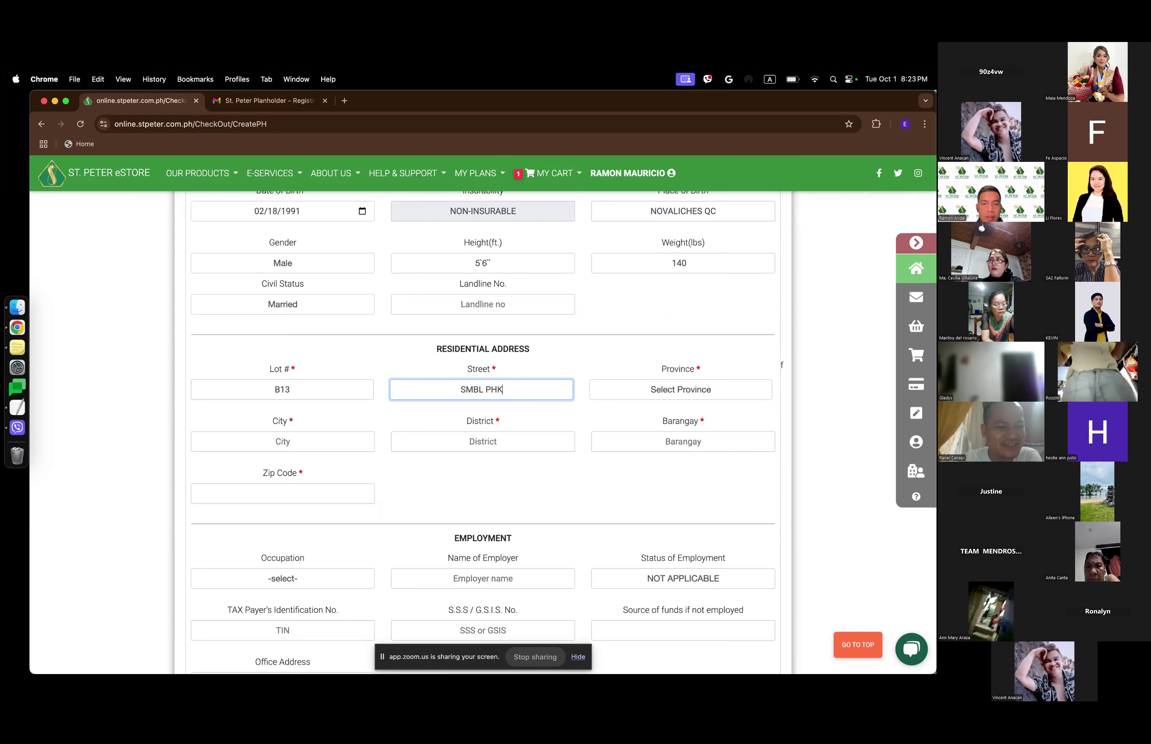
click(641, 397)
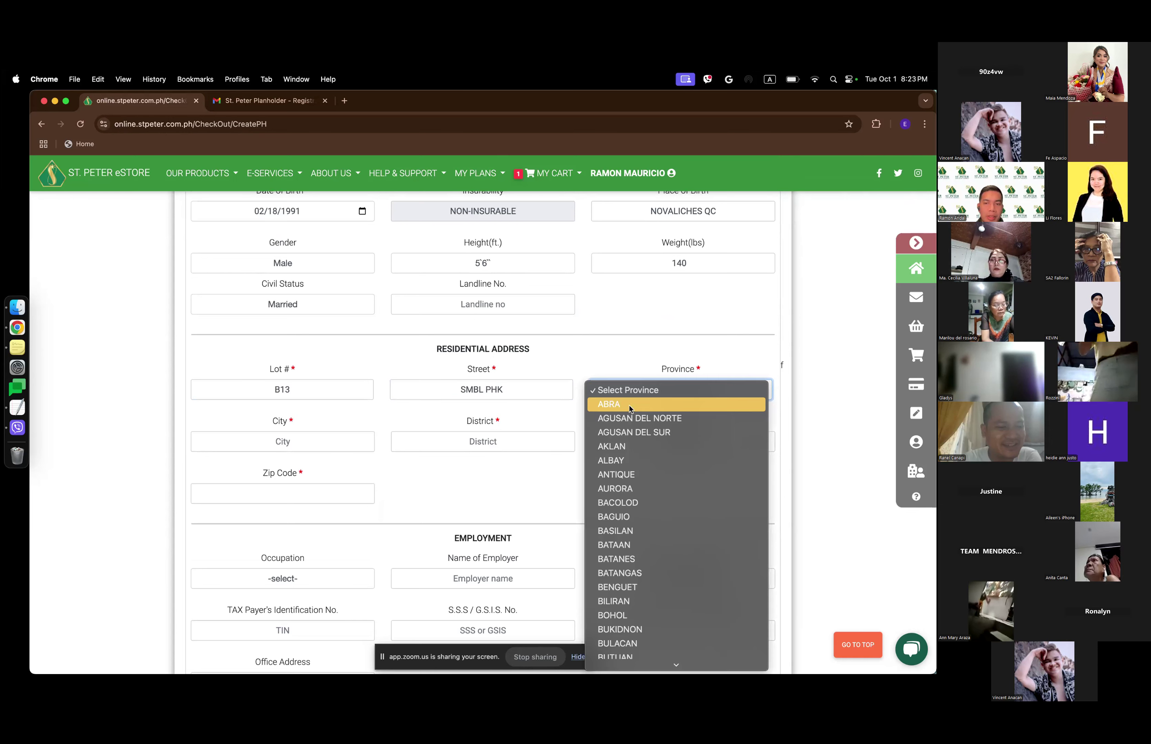
scroll(649, 515, down, 2)
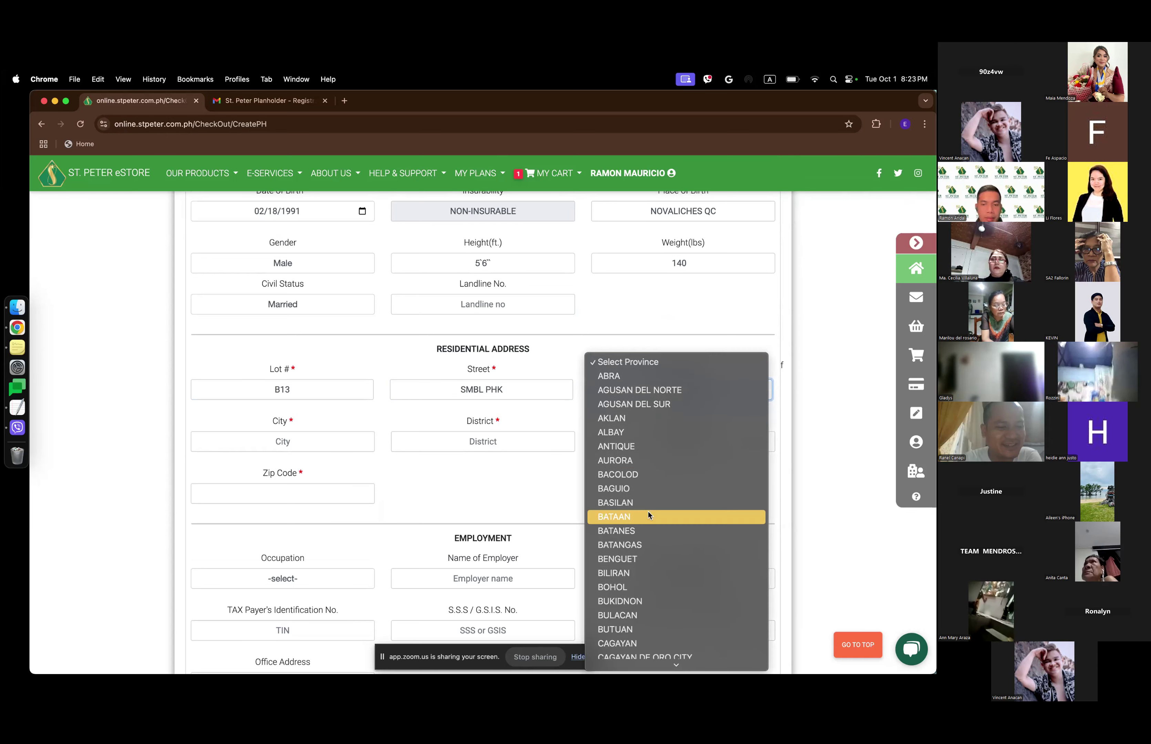
scroll(649, 516, down, 3)
click(649, 503)
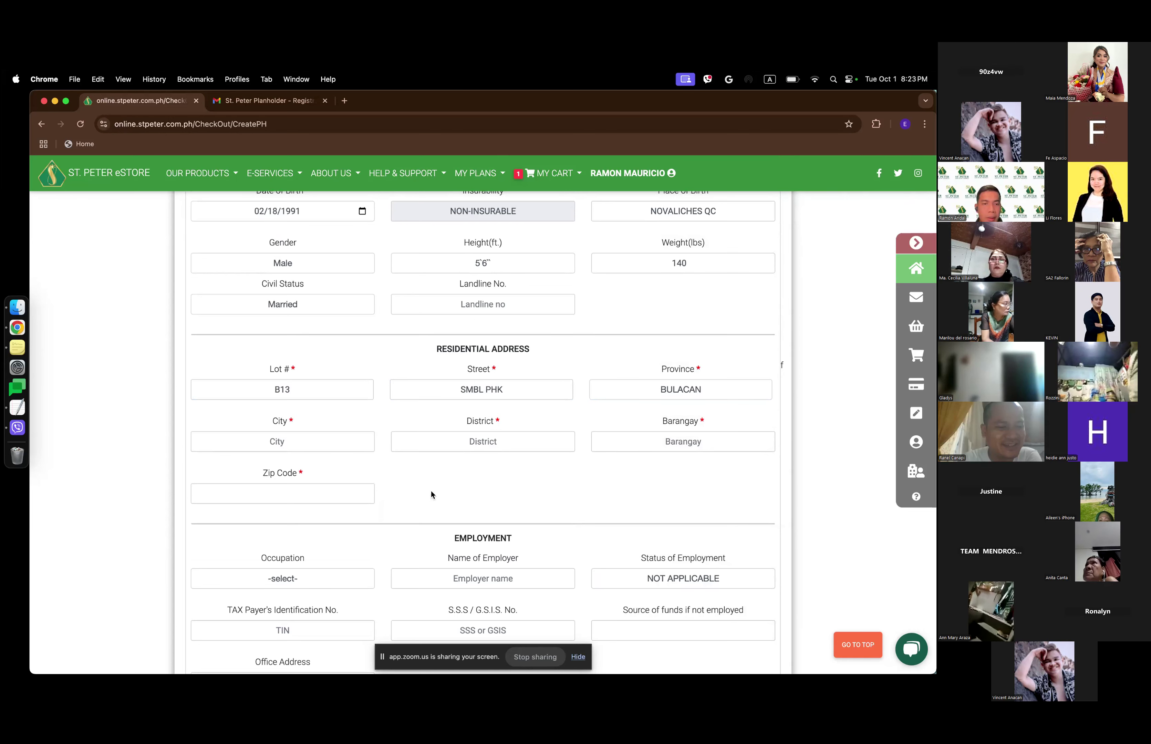
Set city and district to SAN JOSE DEL MONTE, keeping BULACAN as the province.
click(325, 440)
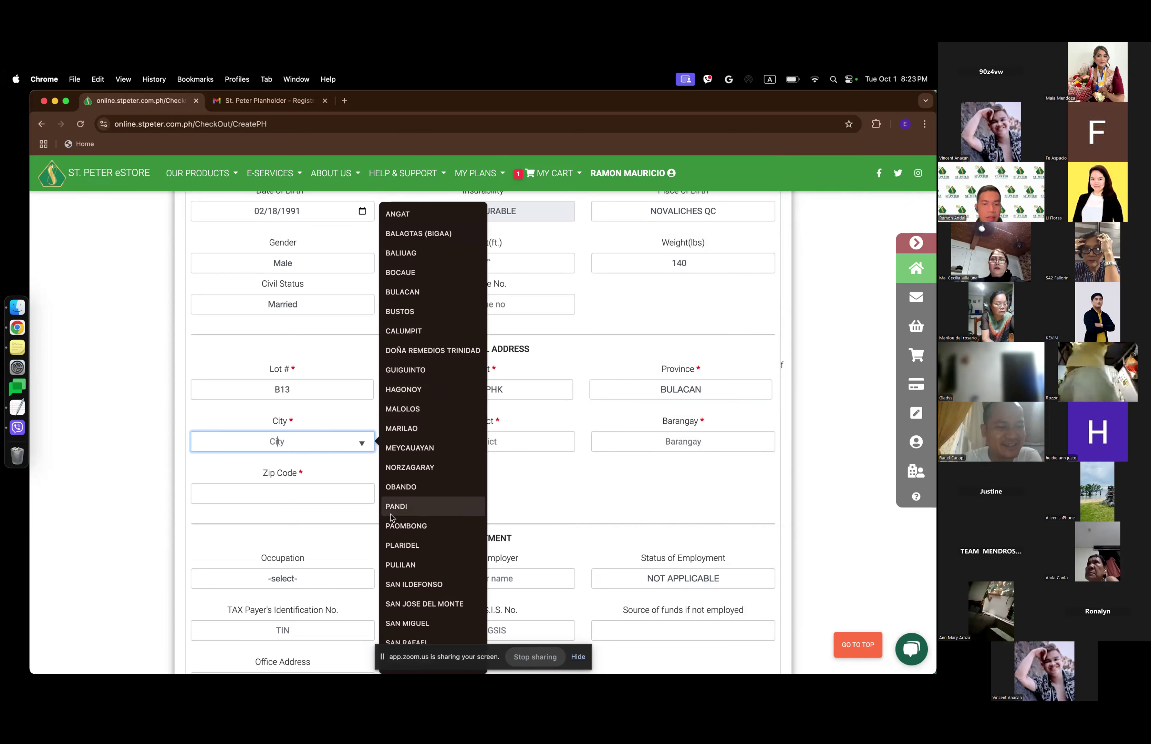
click(414, 604)
click(503, 443)
click(506, 468)
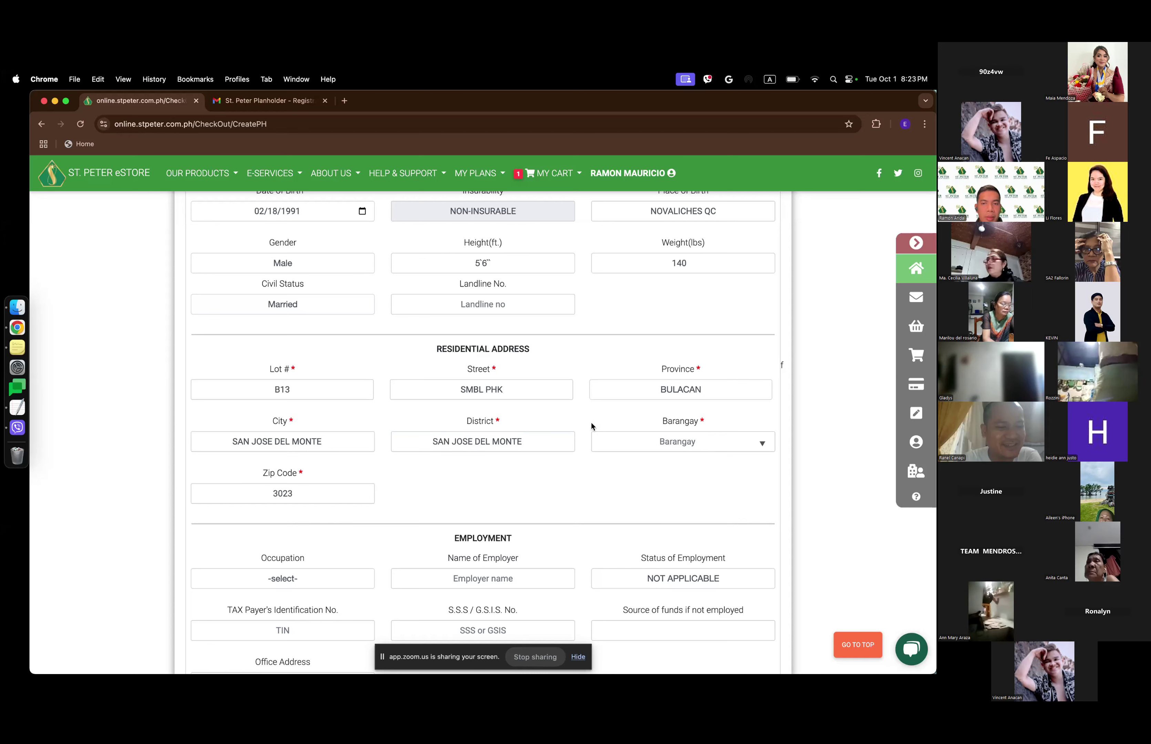
click(658, 391)
click(638, 395)
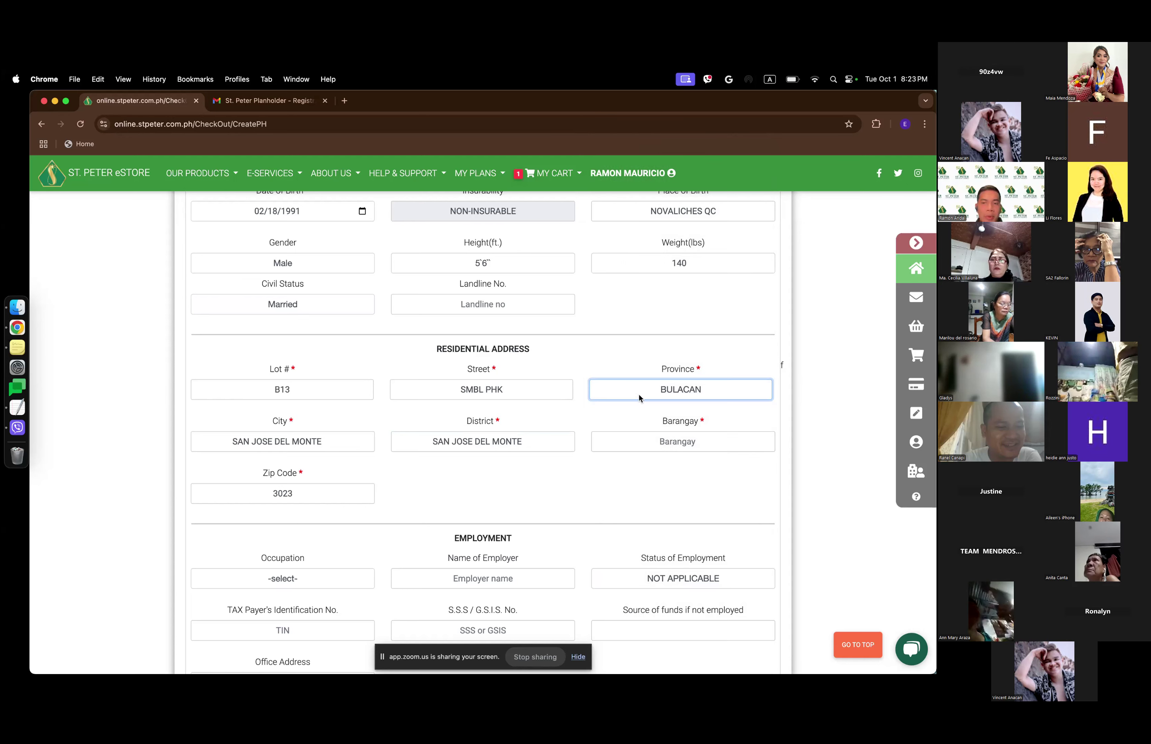
click(348, 438)
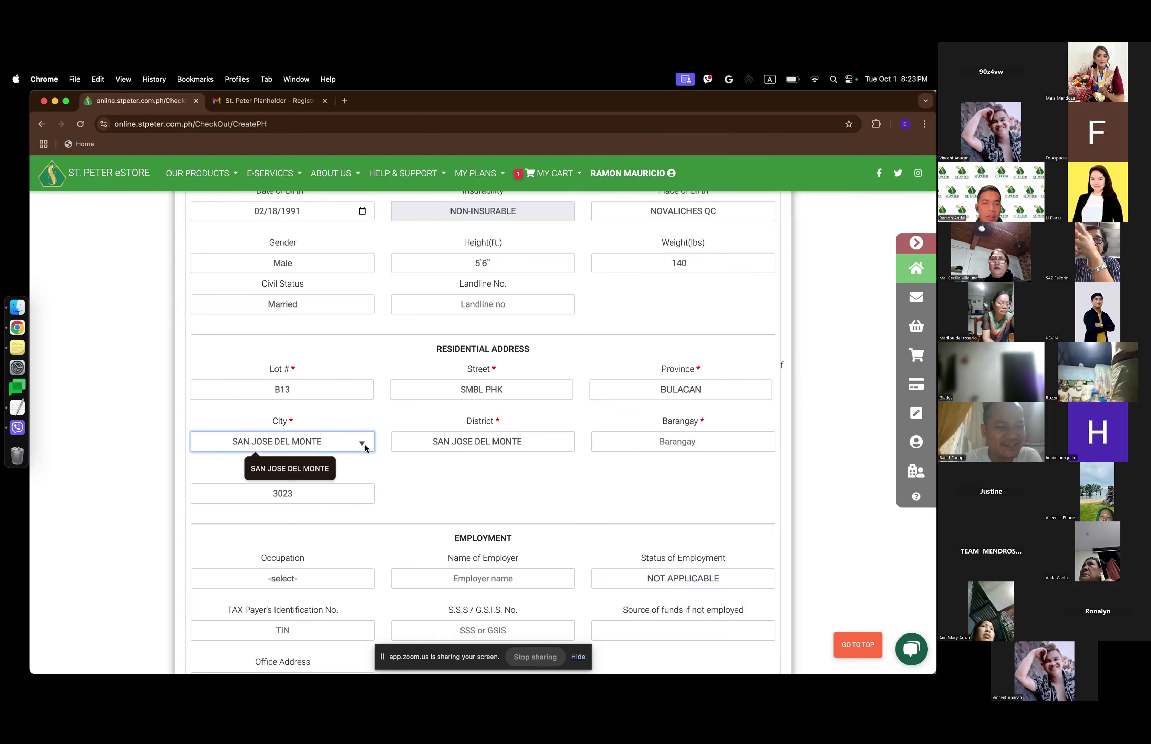
click(463, 471)
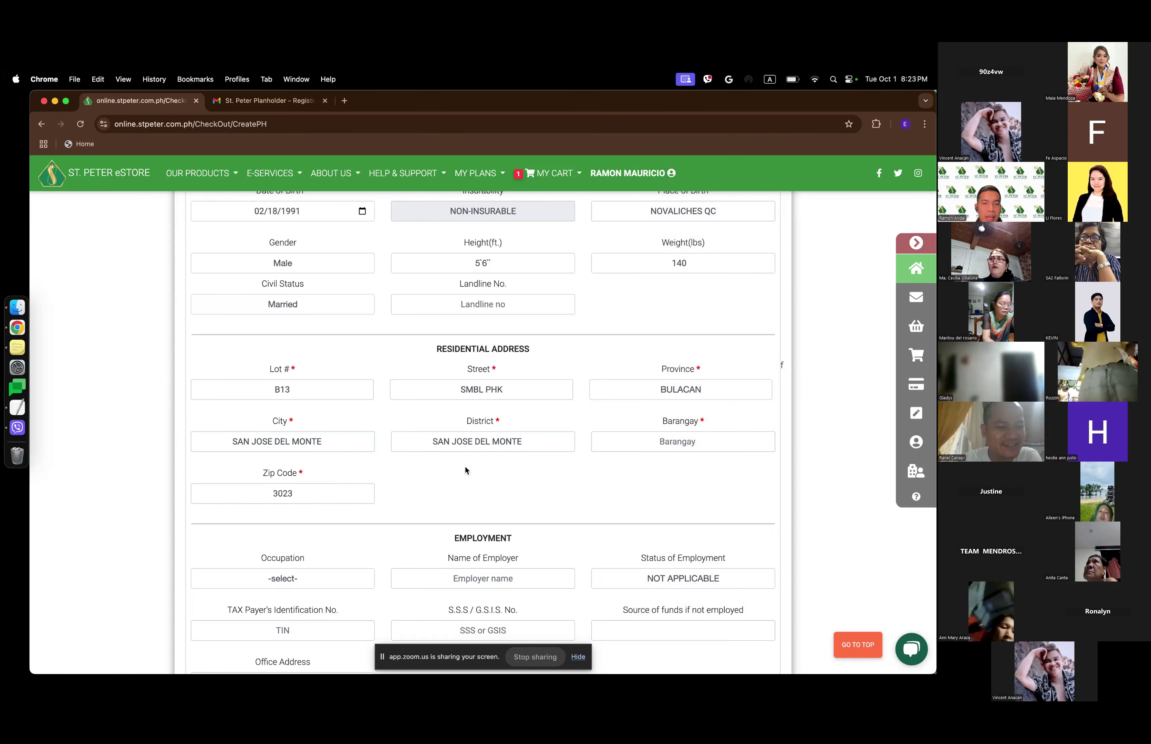
Choose the barangay for the residential address and check the zip code.
scroll(487, 465, down, 3)
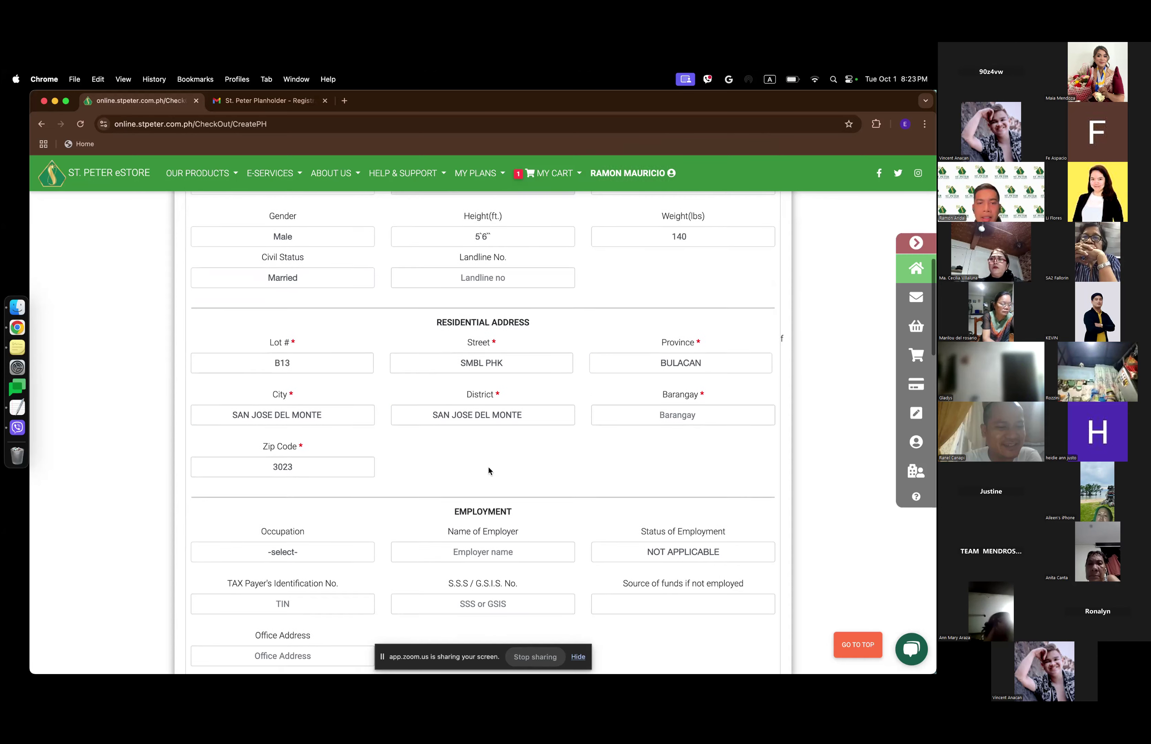
click(678, 379)
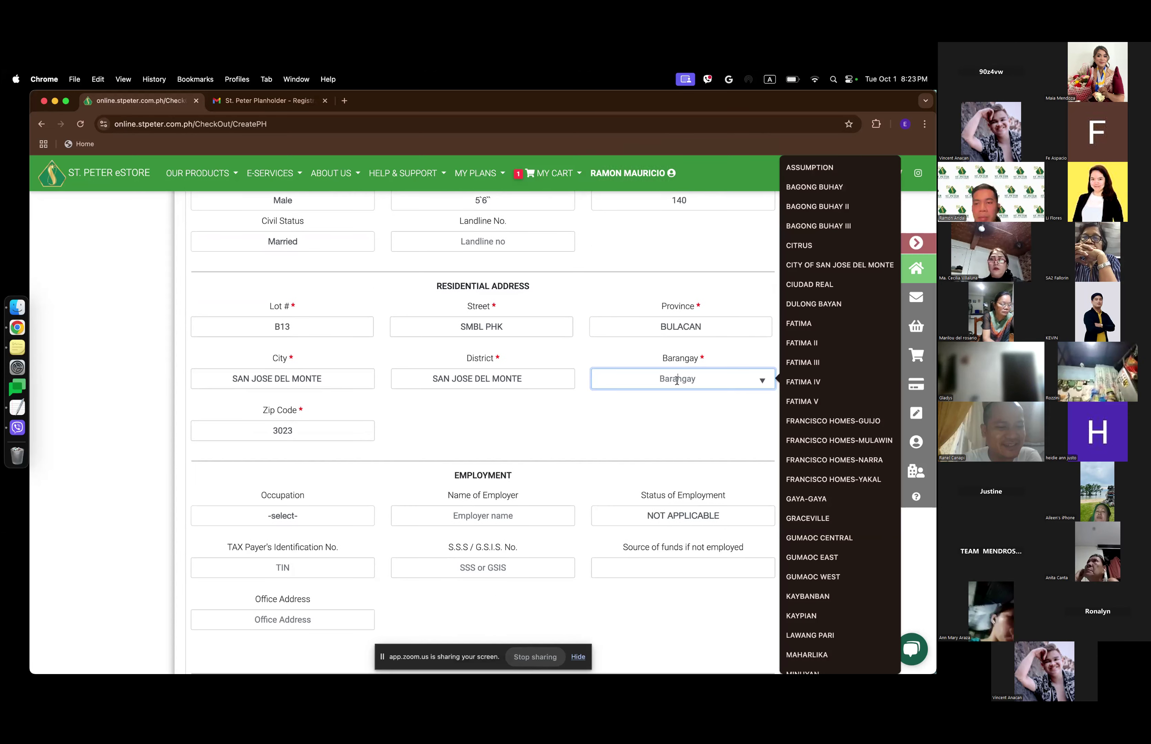
scroll(830, 389, down, 1)
click(818, 454)
double_click(247, 433)
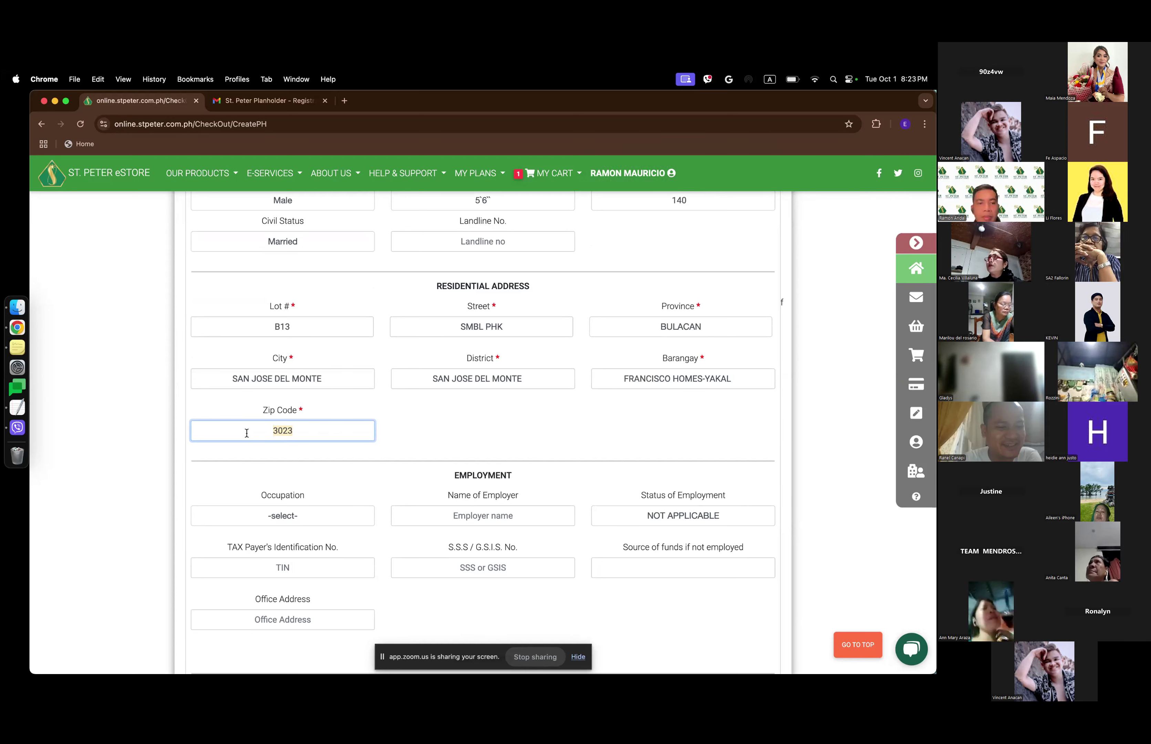
click(396, 411)
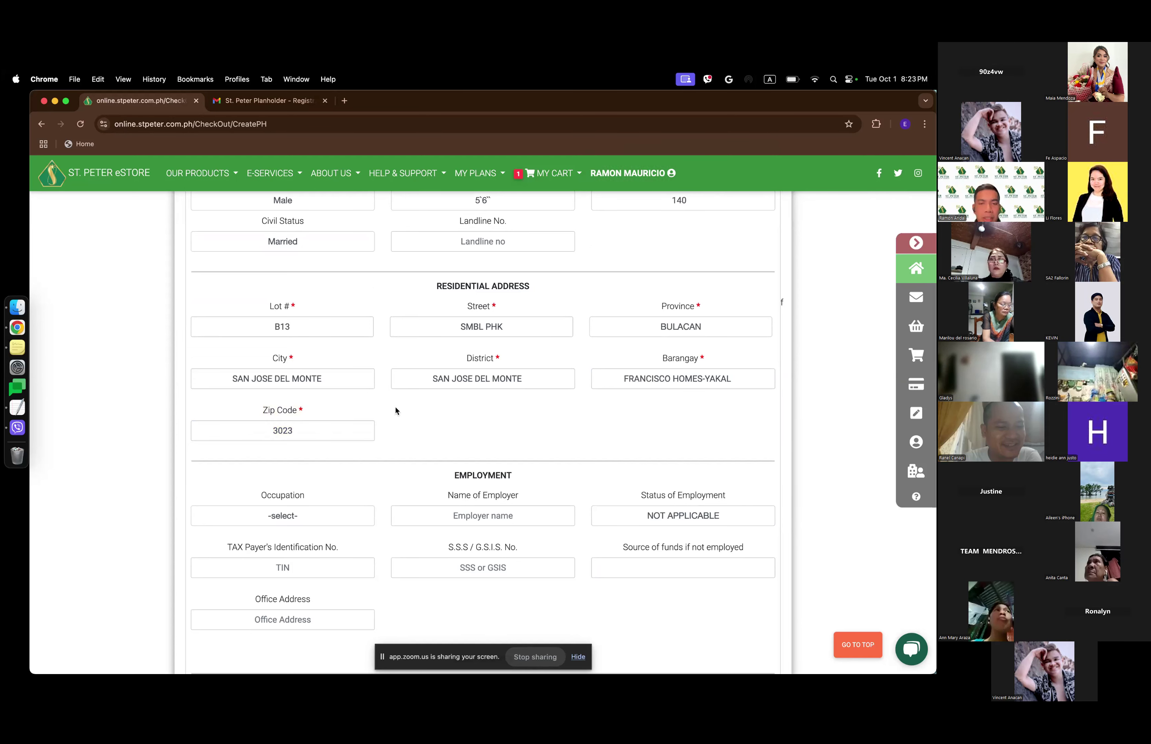
scroll(490, 381, down, 5)
scroll(484, 354, down, 5)
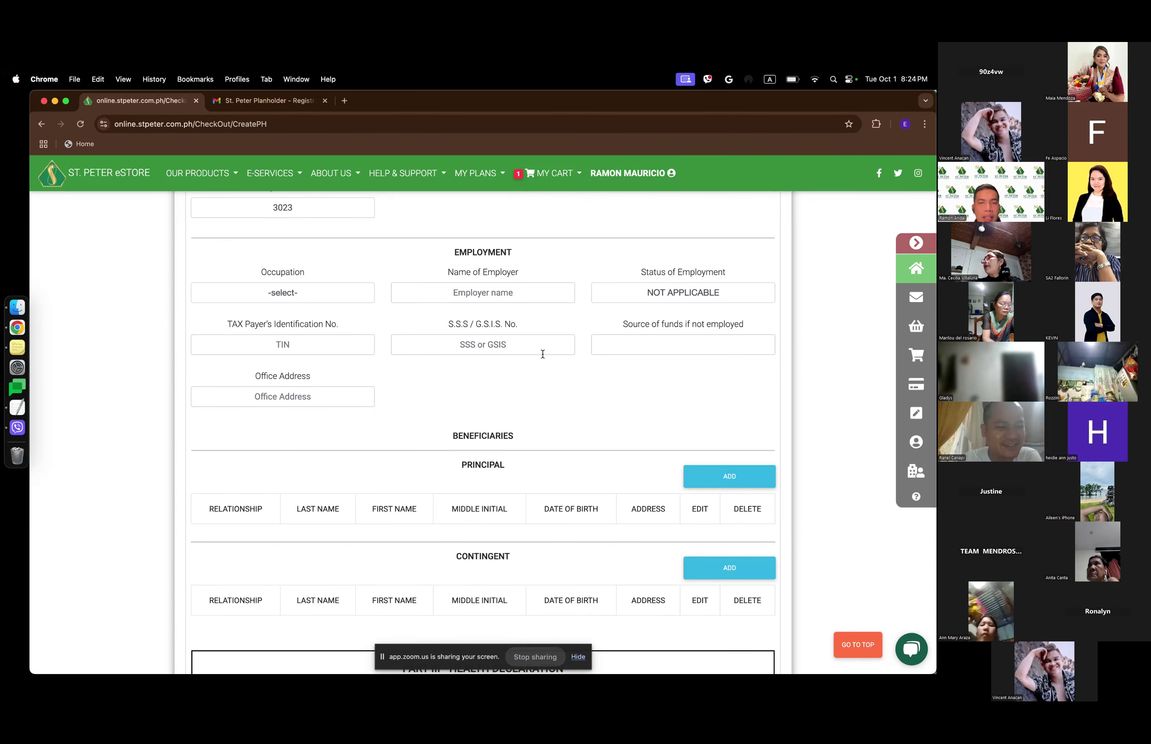
scroll(532, 359, up, 2)
scroll(508, 363, down, 3)
scroll(479, 366, up, 2)
scroll(476, 369, up, 1)
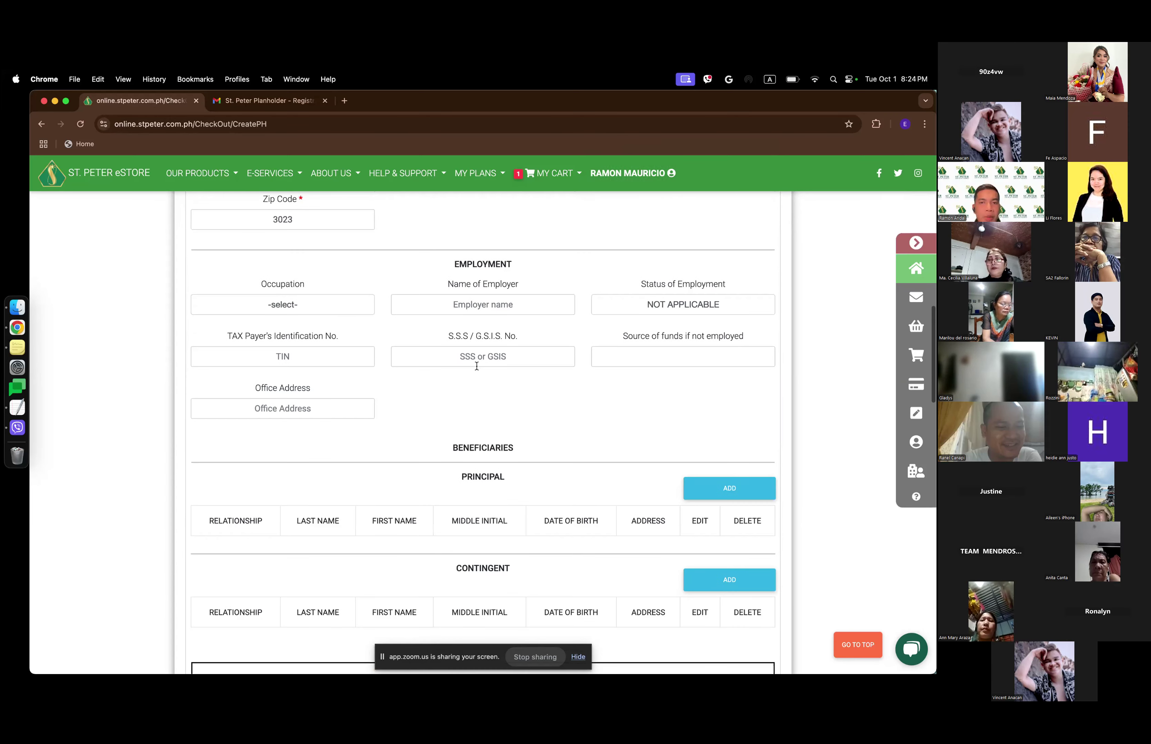
click(329, 301)
click(415, 401)
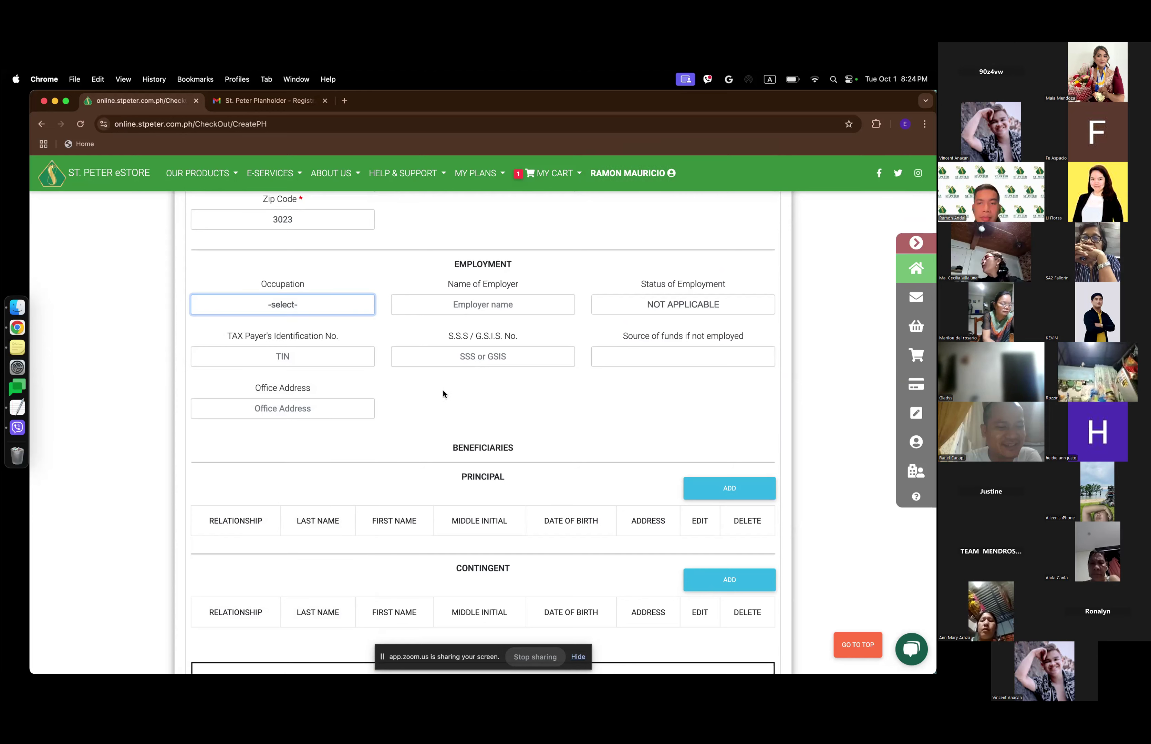
scroll(488, 378, down, 3)
scroll(493, 368, up, 2)
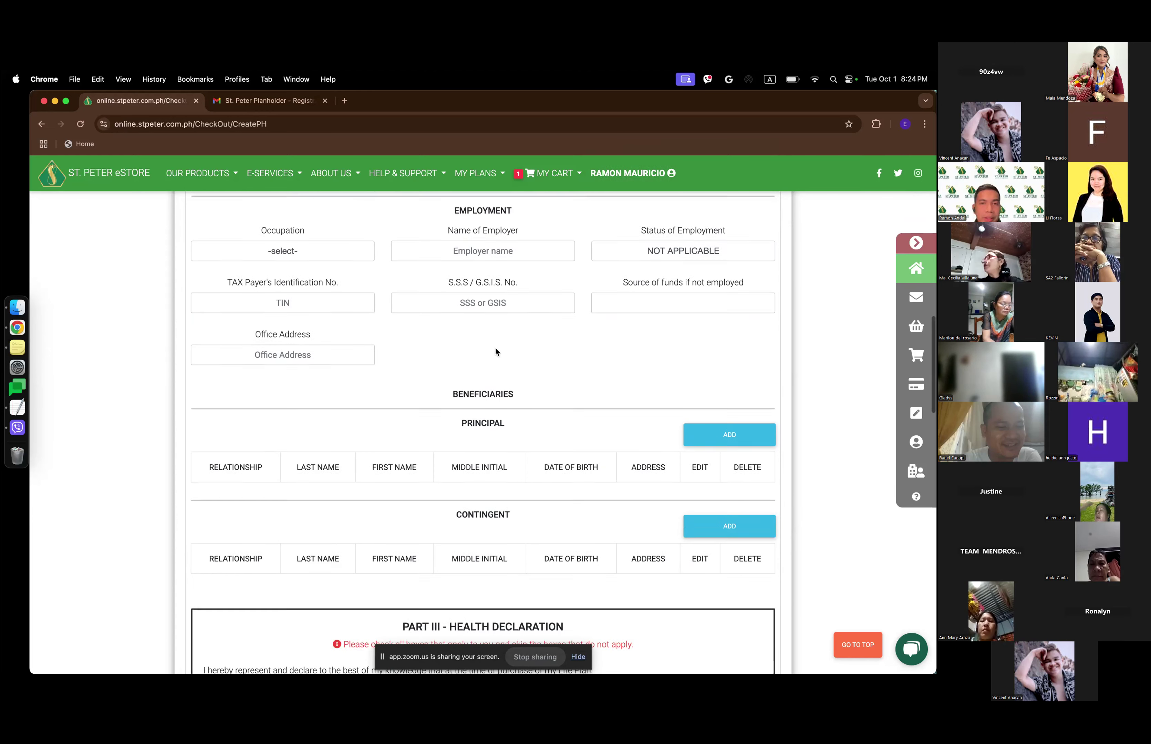
scroll(494, 370, down, 6)
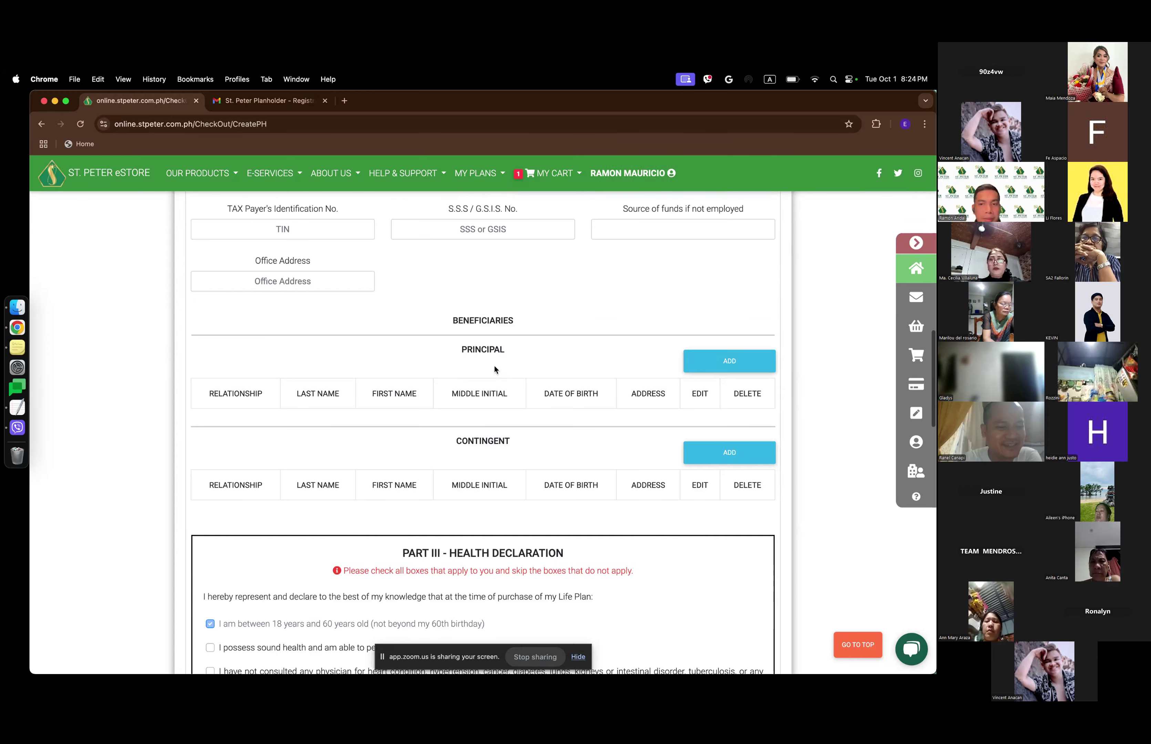
scroll(495, 365, down, 1)
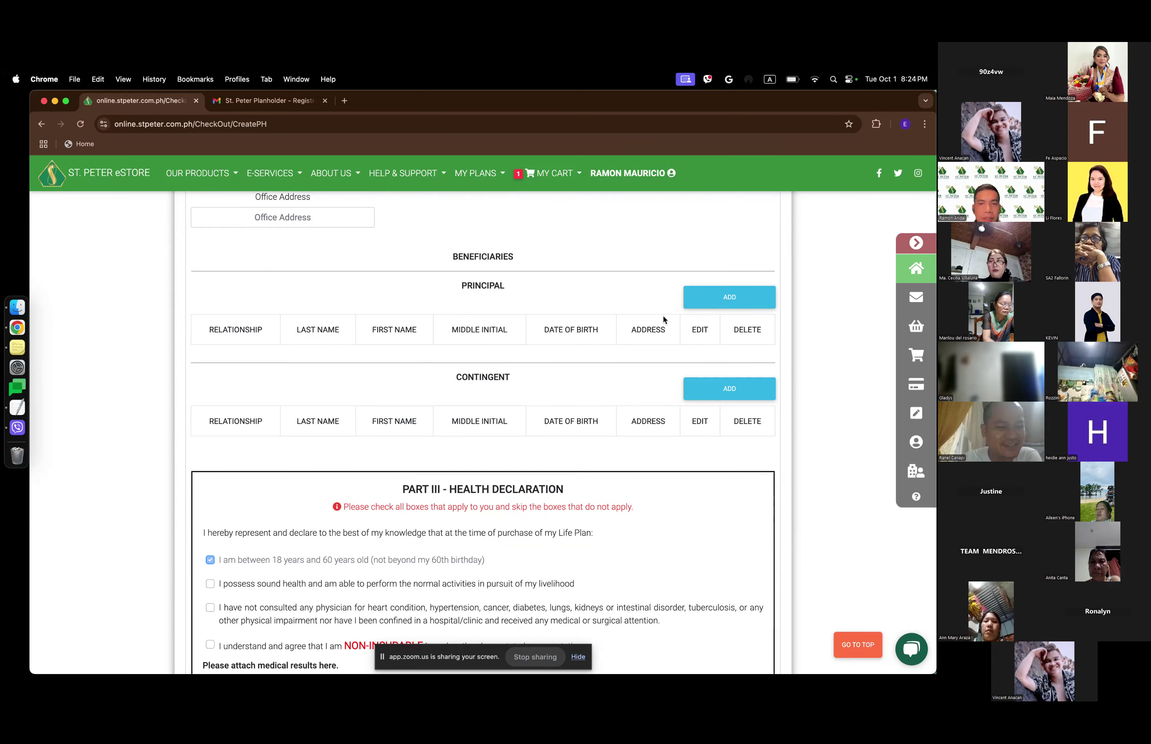
Add a new principal beneficiary and enter her first name, middle initial and last name.
click(713, 309)
click(316, 289)
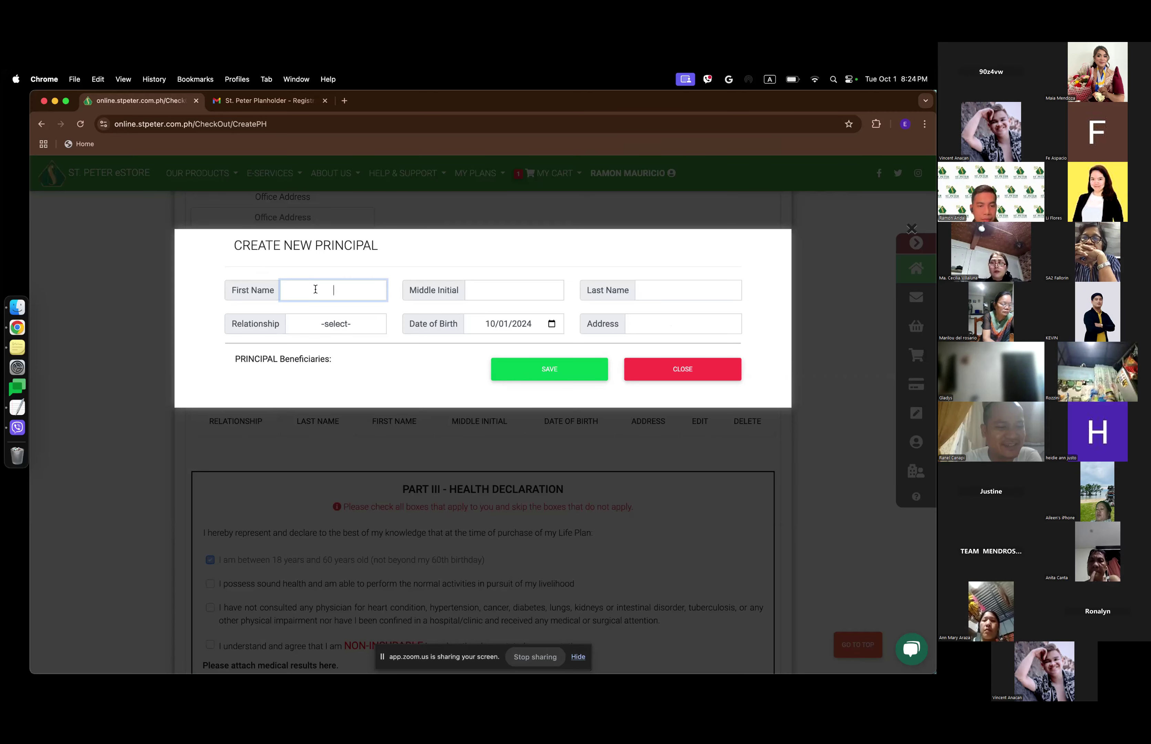
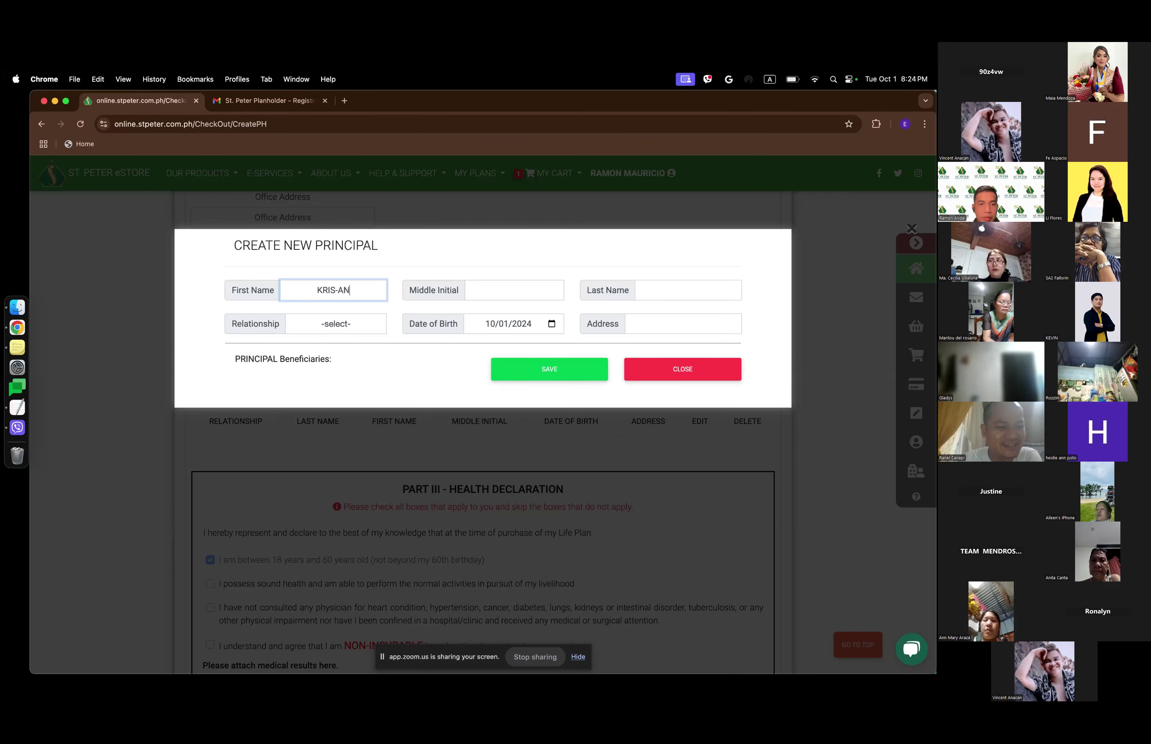
click(492, 289)
key(Tab)
Open the Relationship choices, then switch briefly to the notes and meeting windows.
click(355, 317)
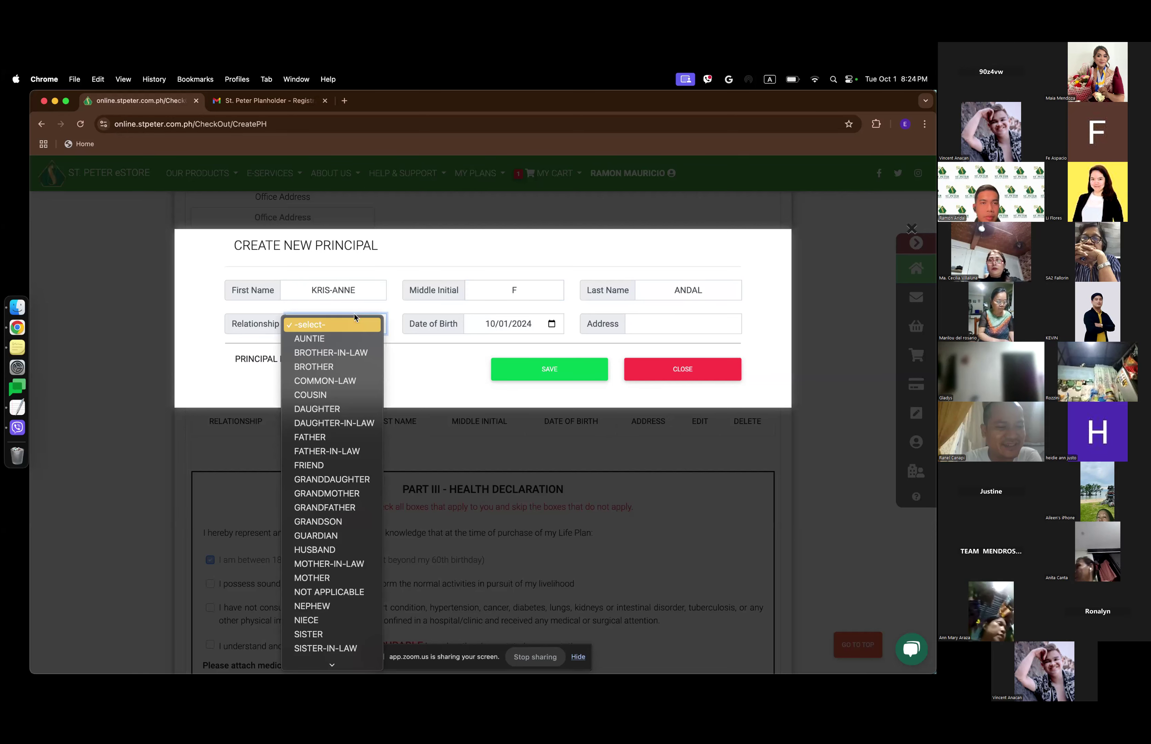
click(513, 456)
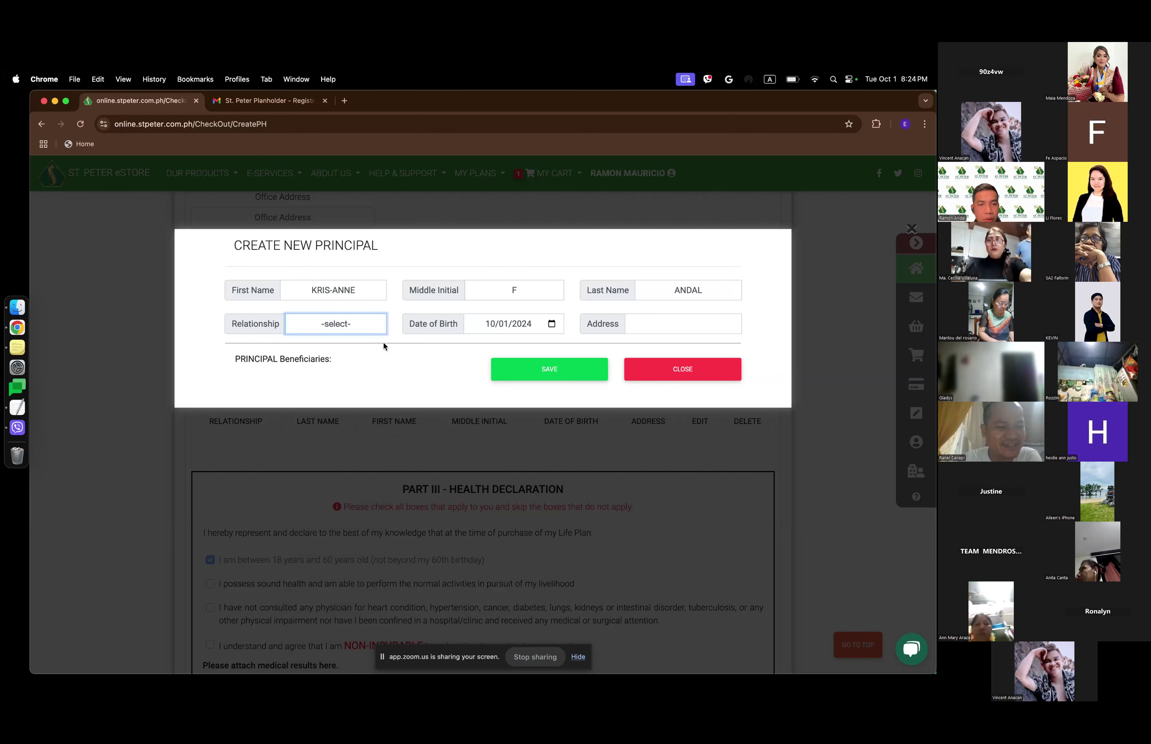
click(361, 332)
click(373, 338)
click(359, 328)
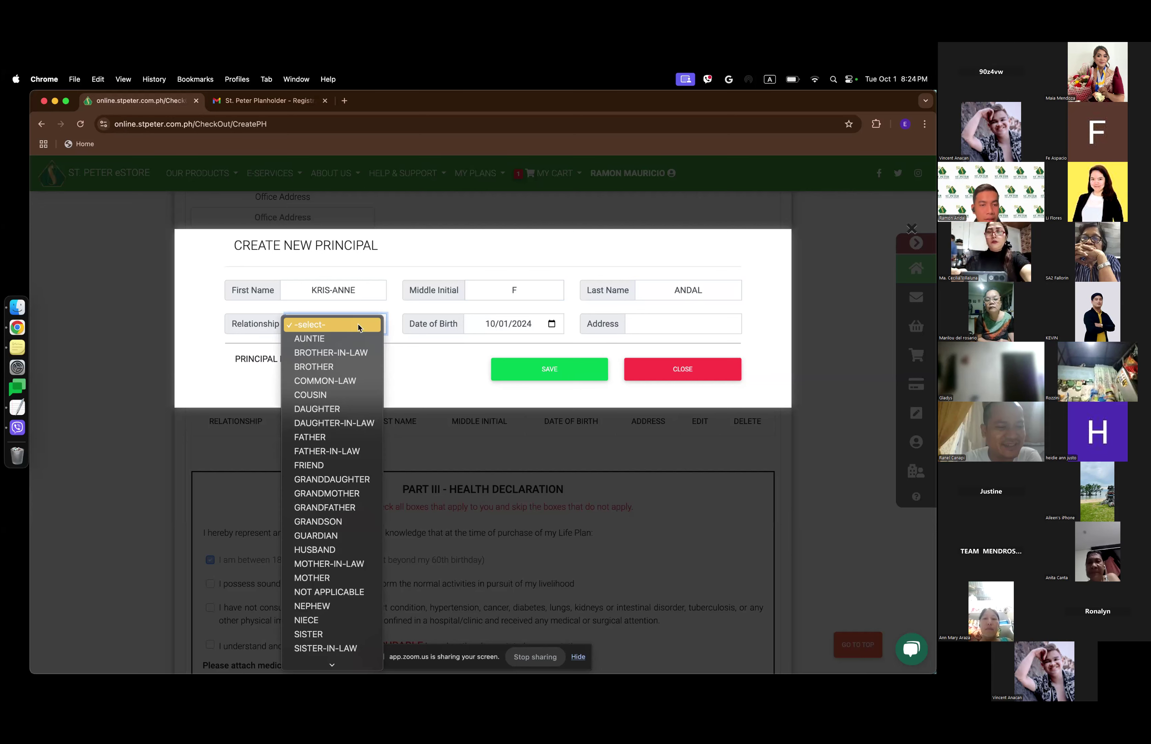
scroll(345, 414, down, 3)
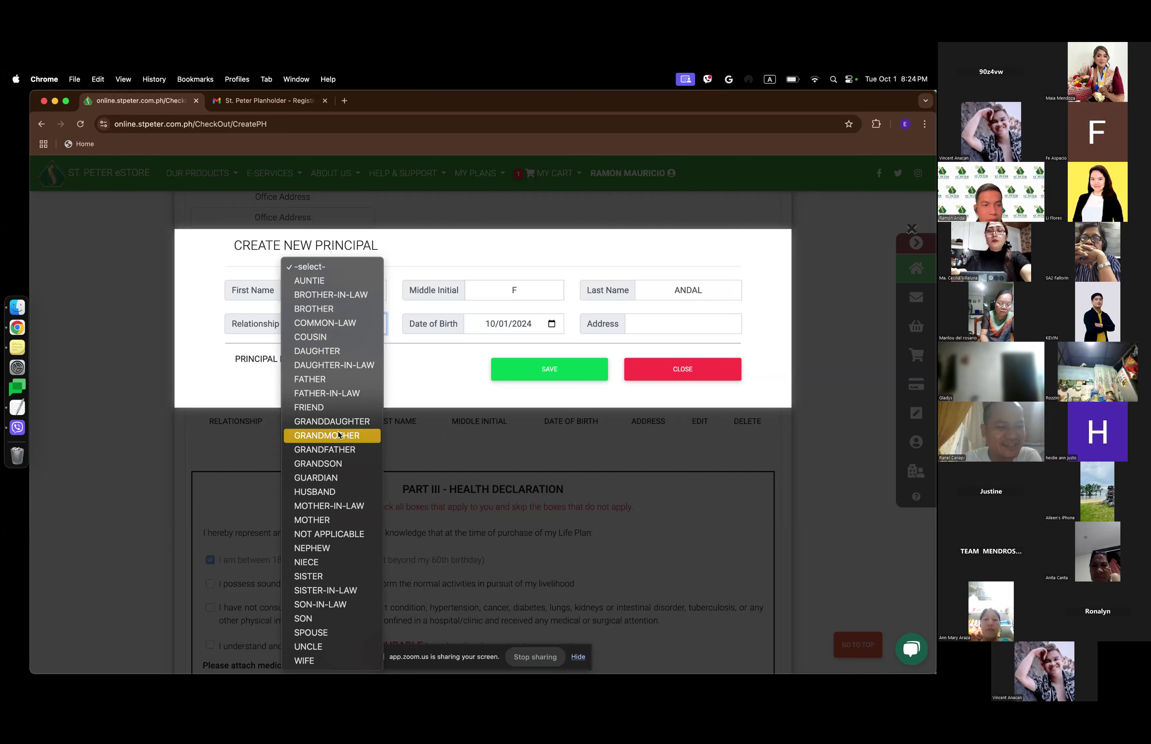
key(super+Tab)
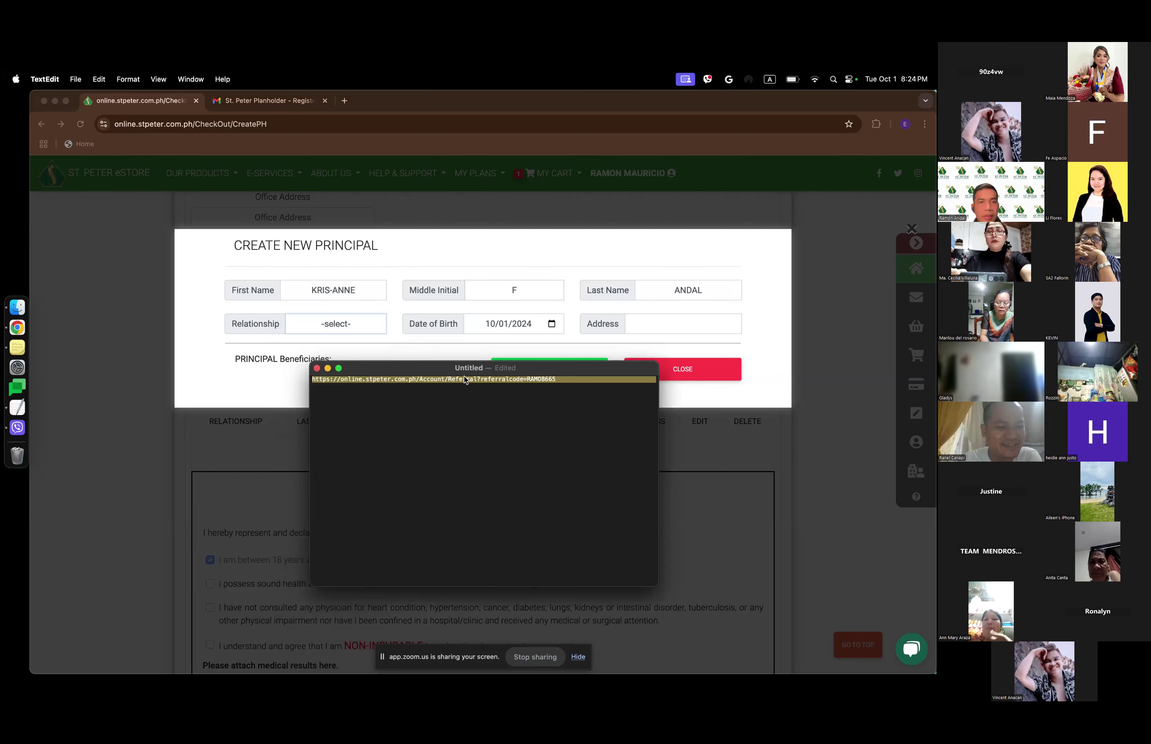
key(super+Tab)
key(super+grave)
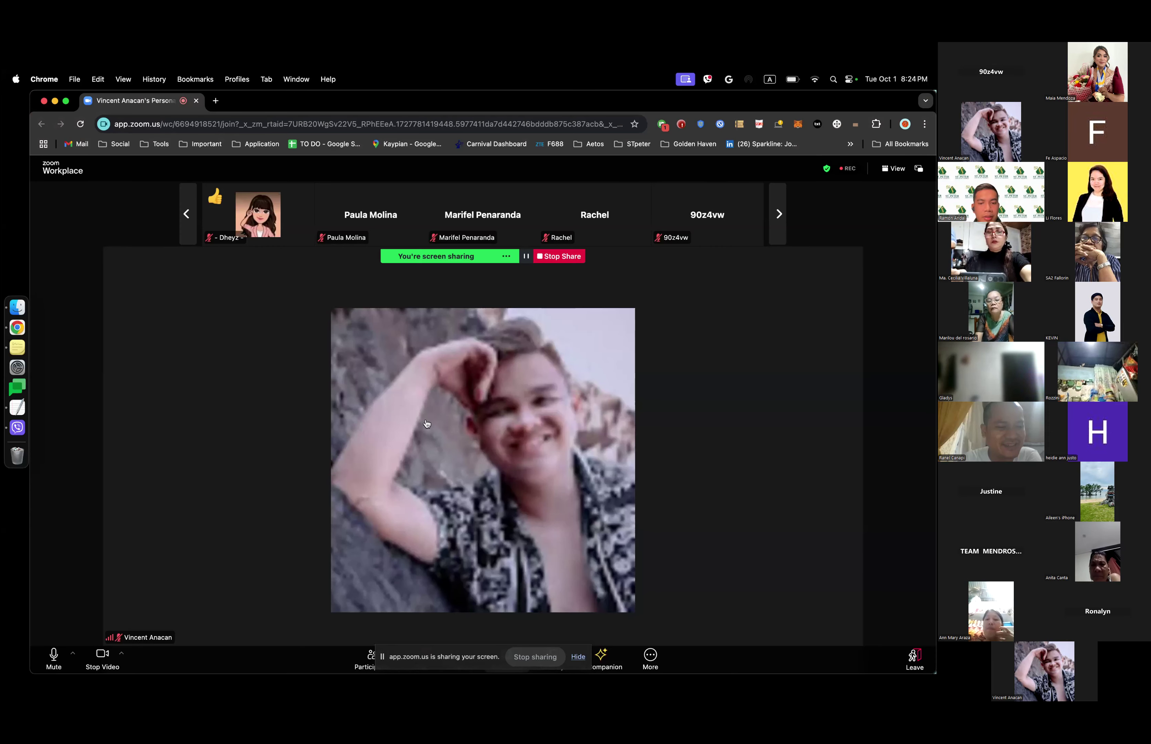
key(super+grave)
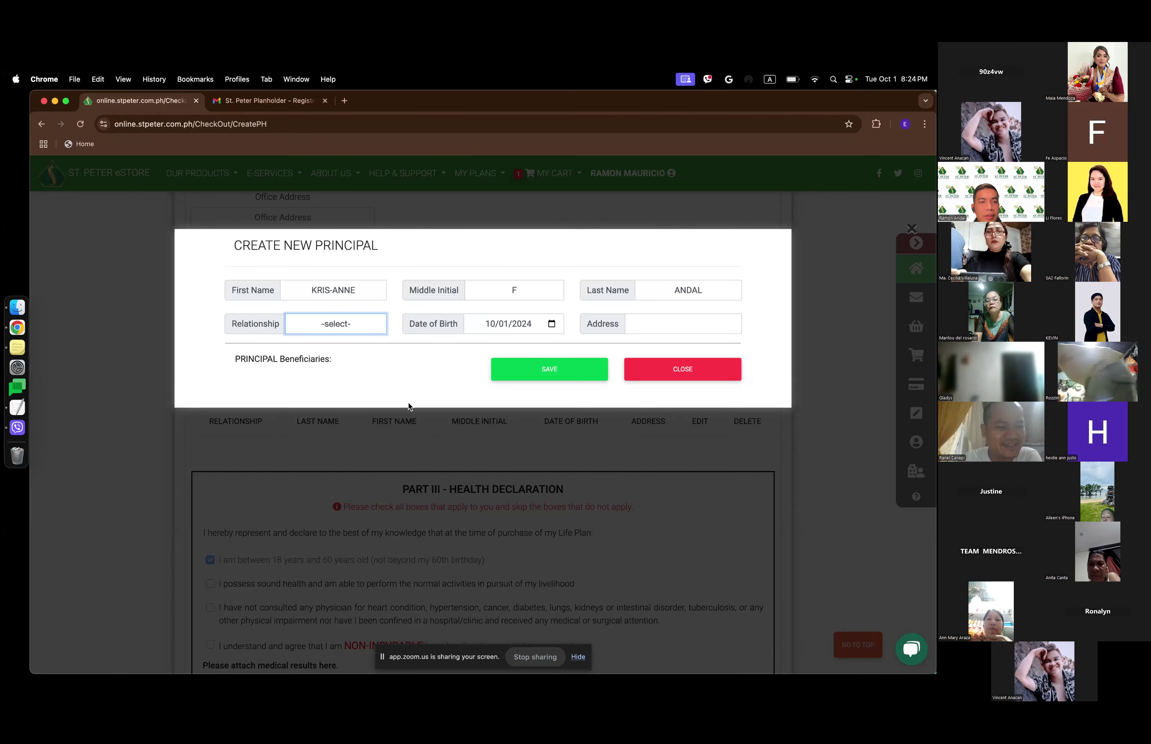
click(335, 323)
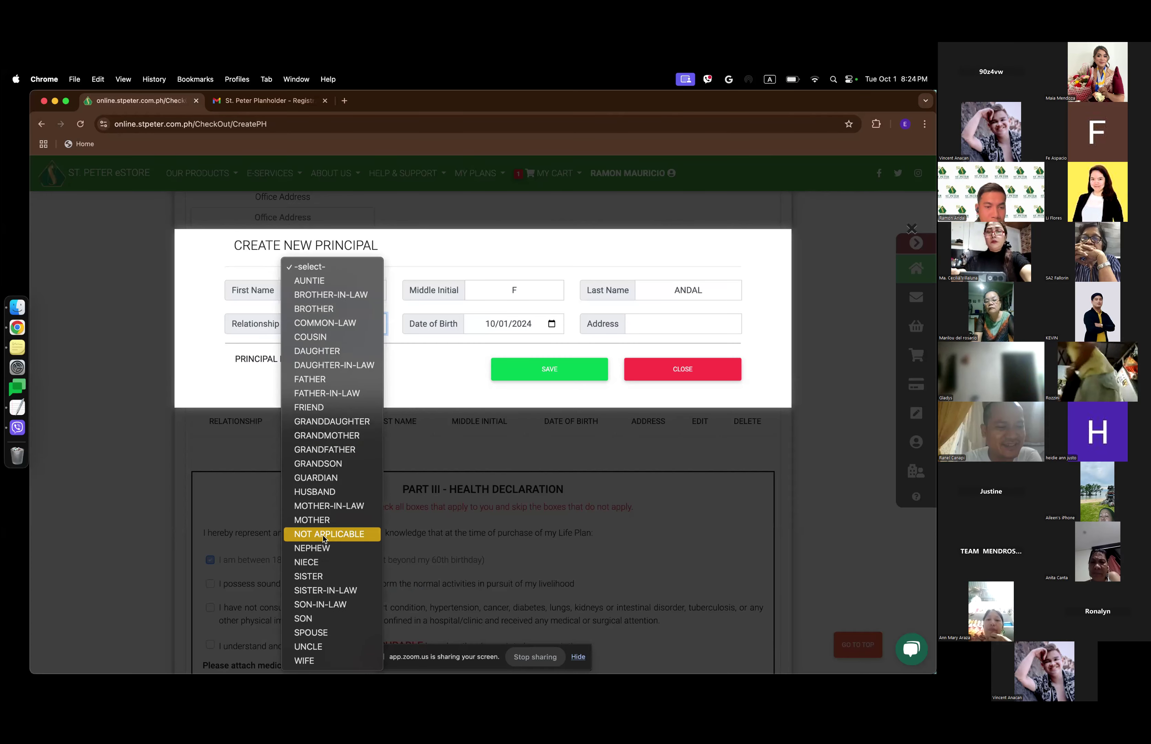
click(310, 660)
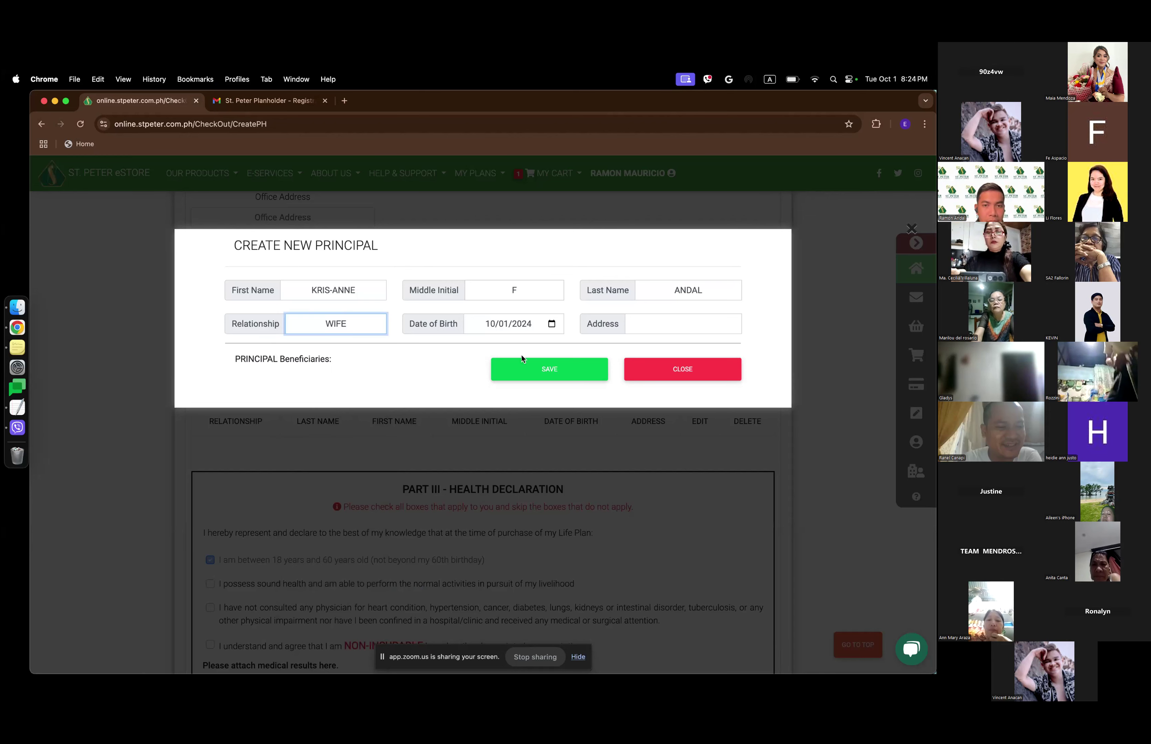
click(494, 324)
text(0)
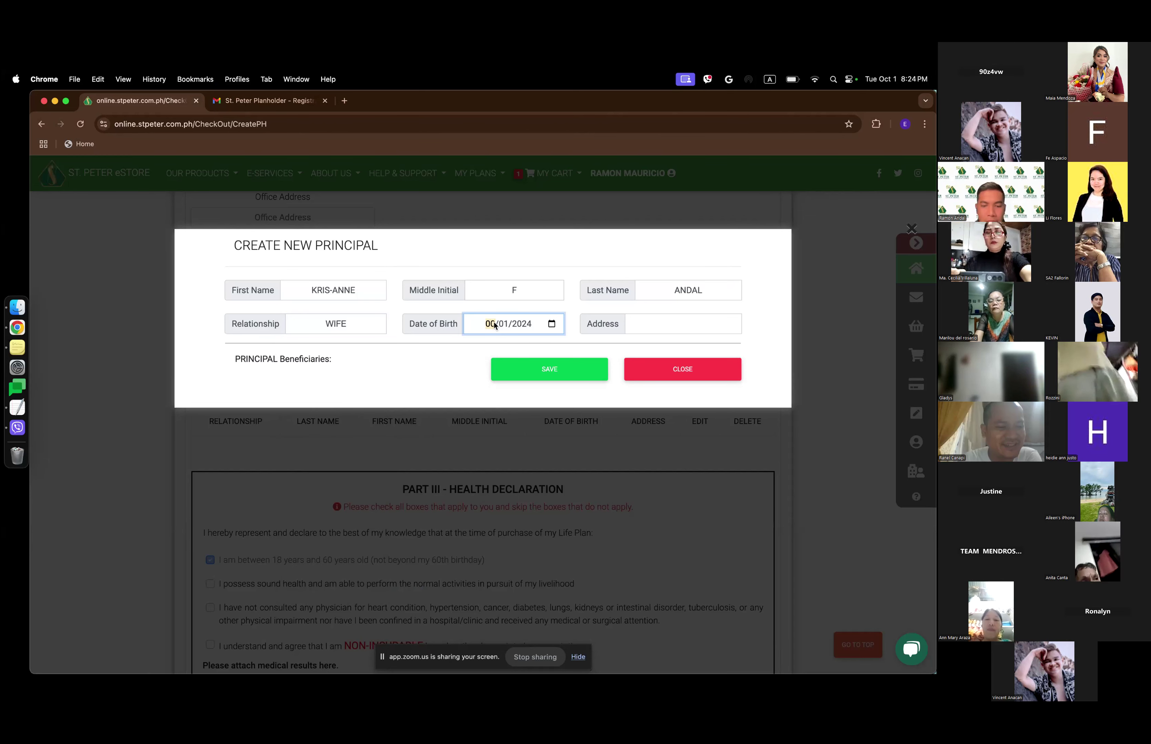
text(3181993)
key(BackSpace)
text(1991)
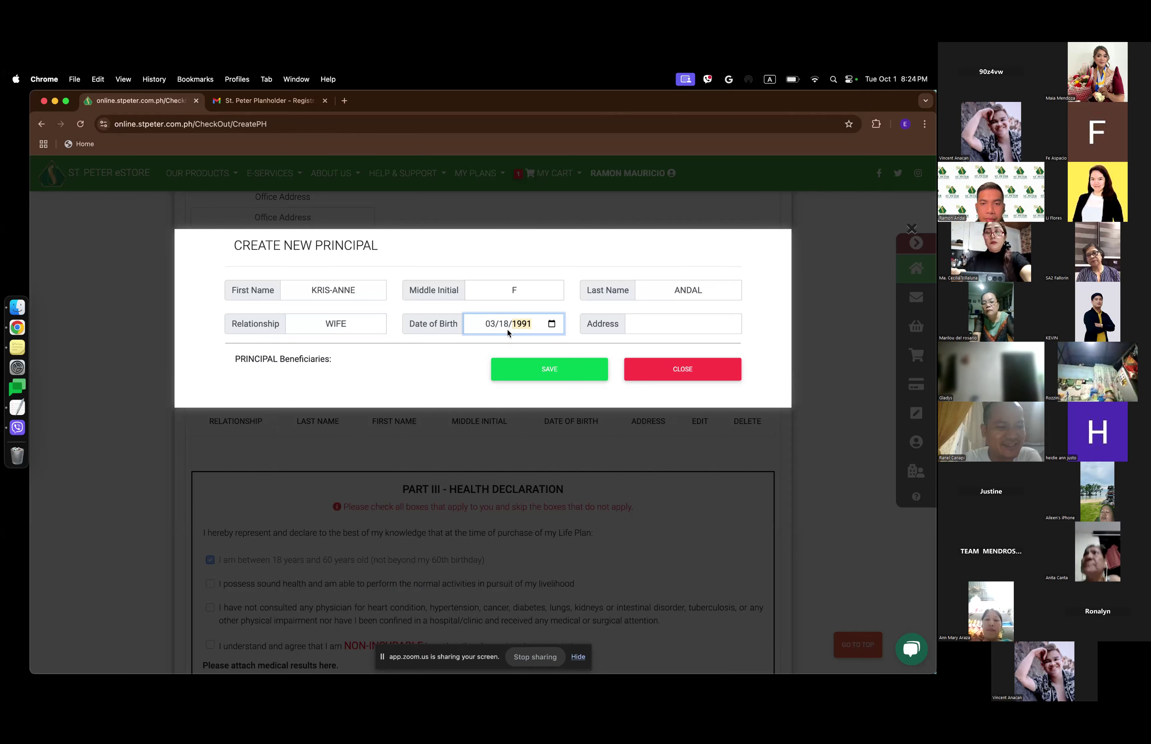
click(449, 358)
click(639, 327)
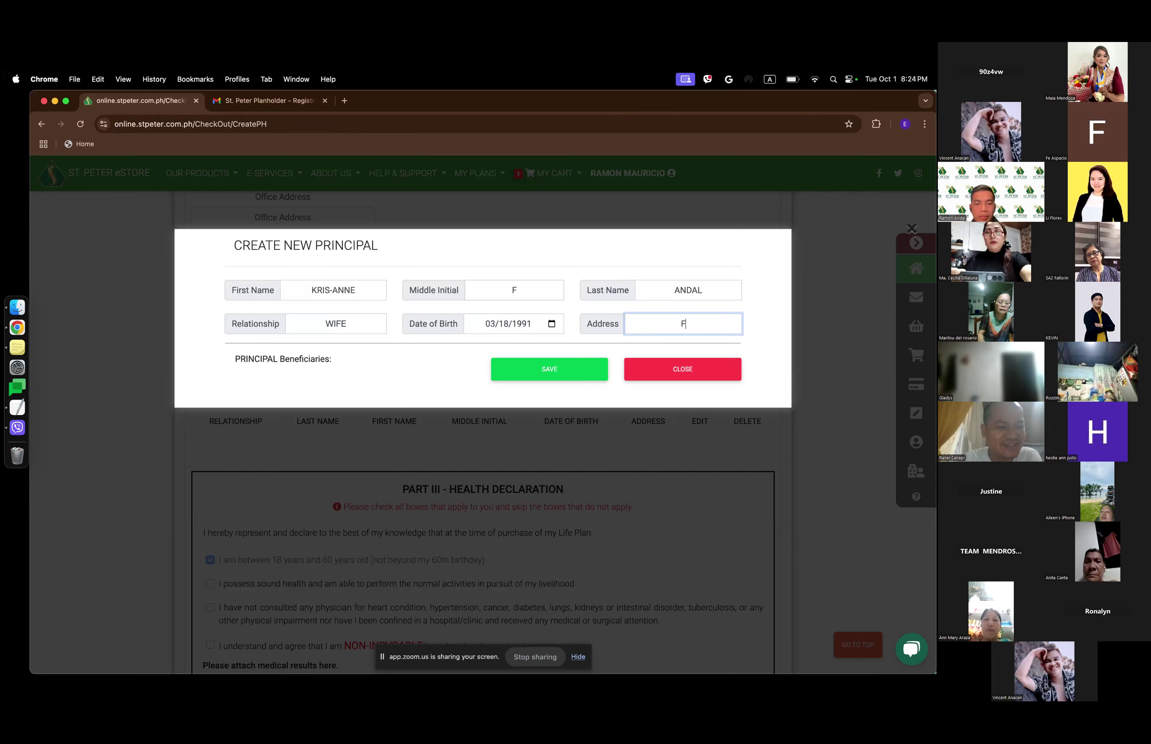
text(FRANCISCO HOMES)
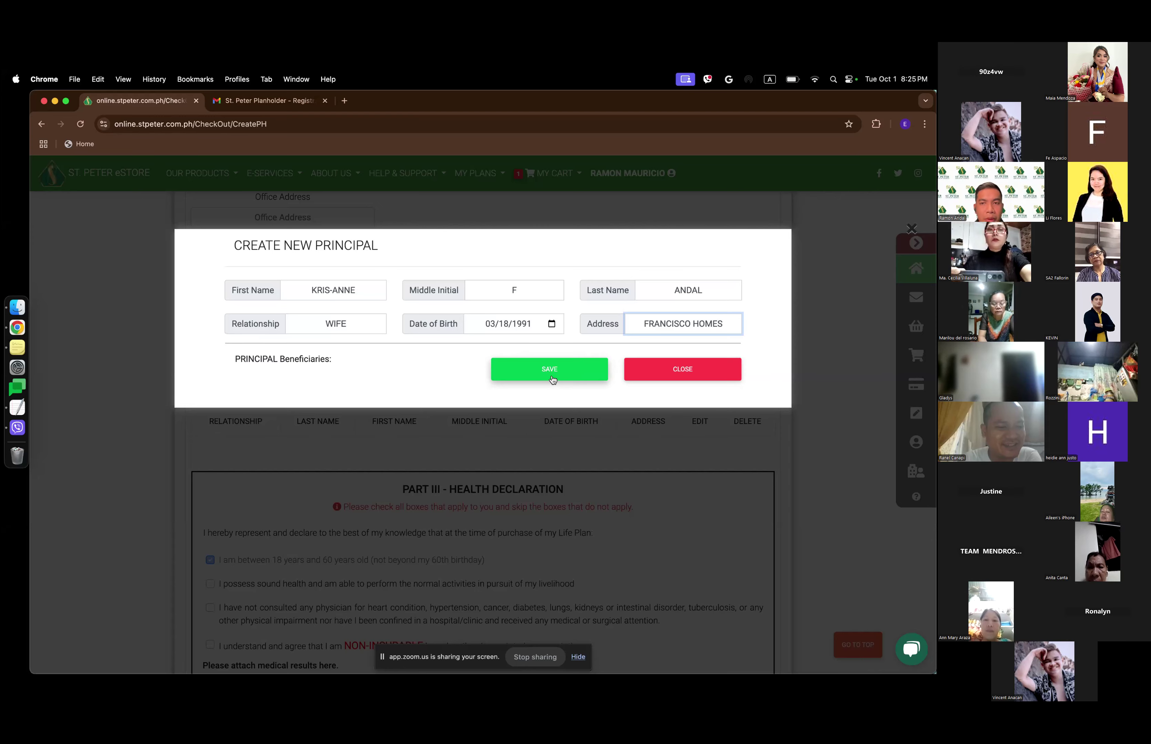
click(553, 379)
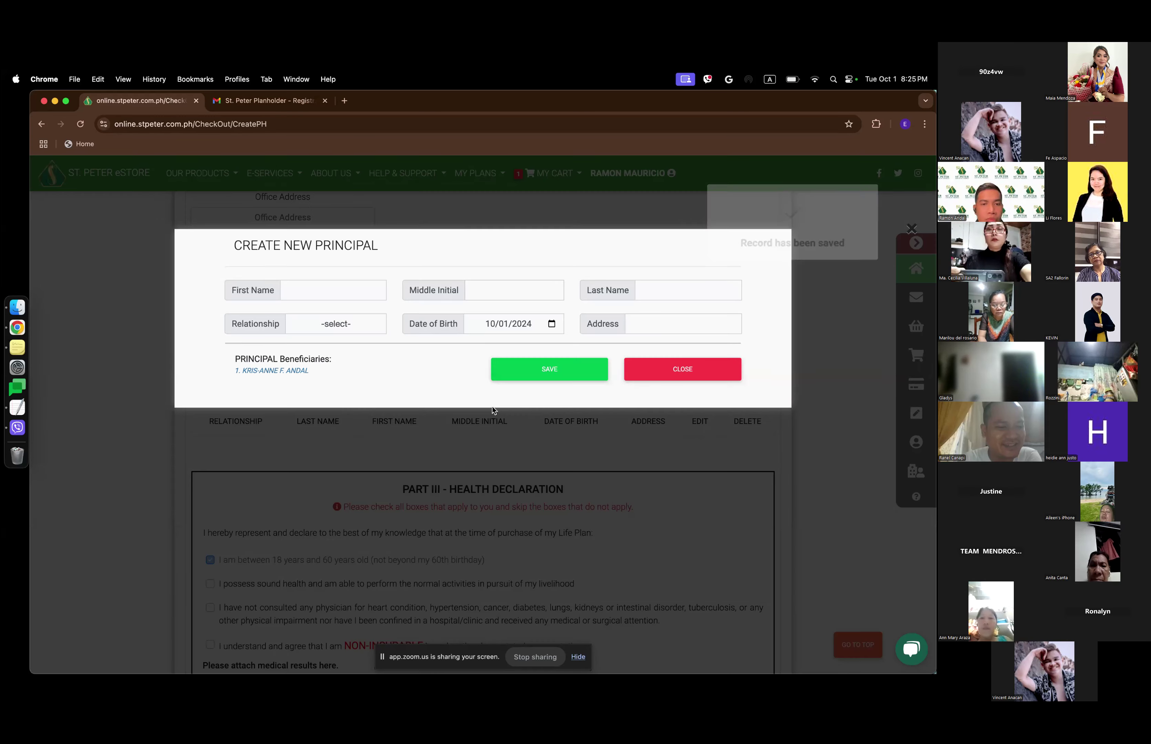
click(702, 375)
scroll(436, 440, up, 2)
scroll(469, 453, up, 10)
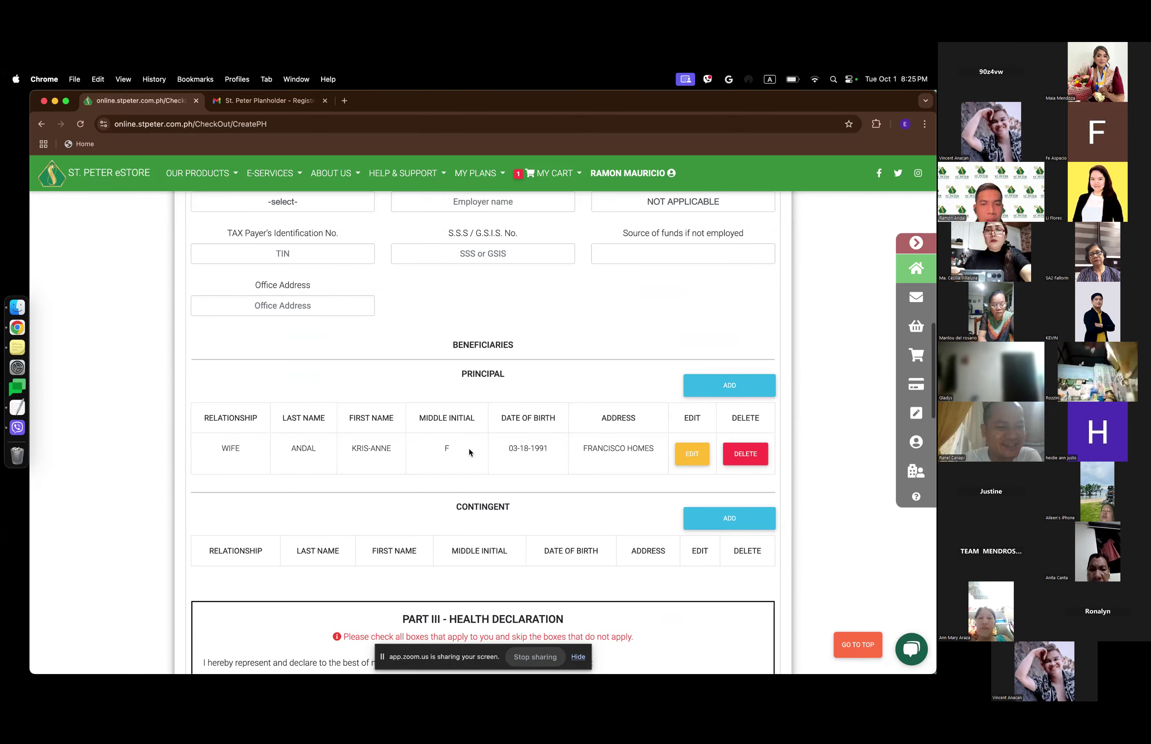
scroll(469, 453, up, 5)
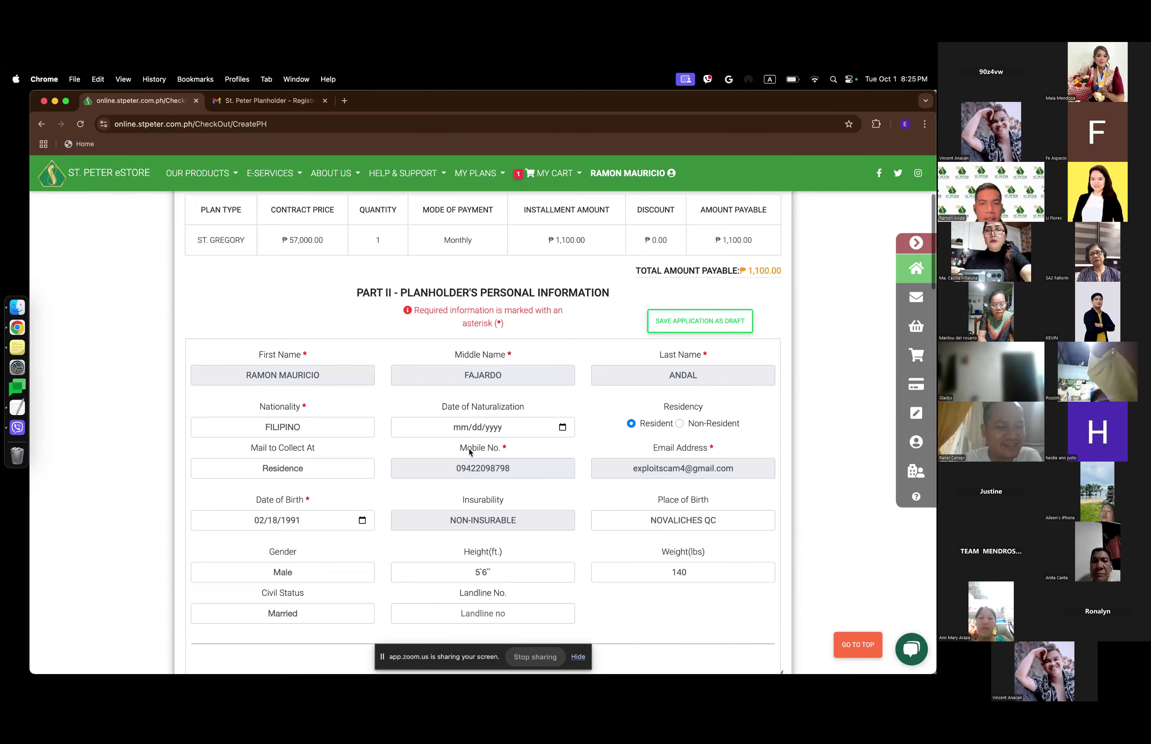
scroll(503, 421, down, 5)
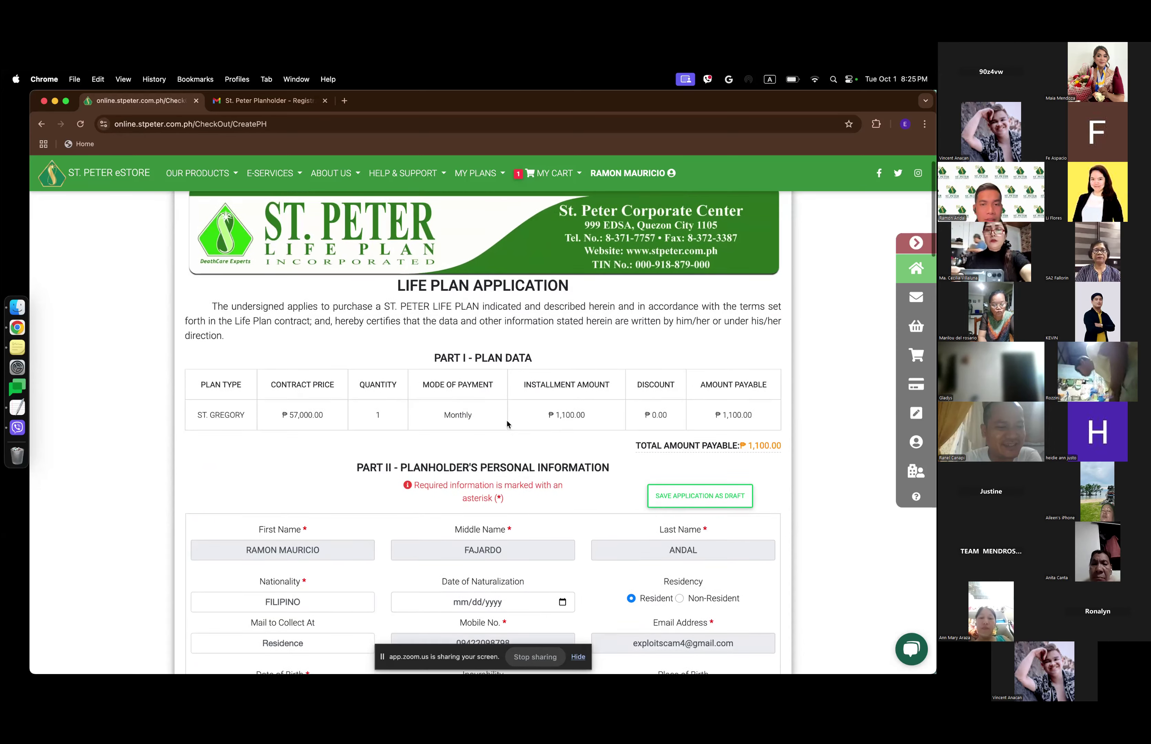
scroll(503, 394, down, 2)
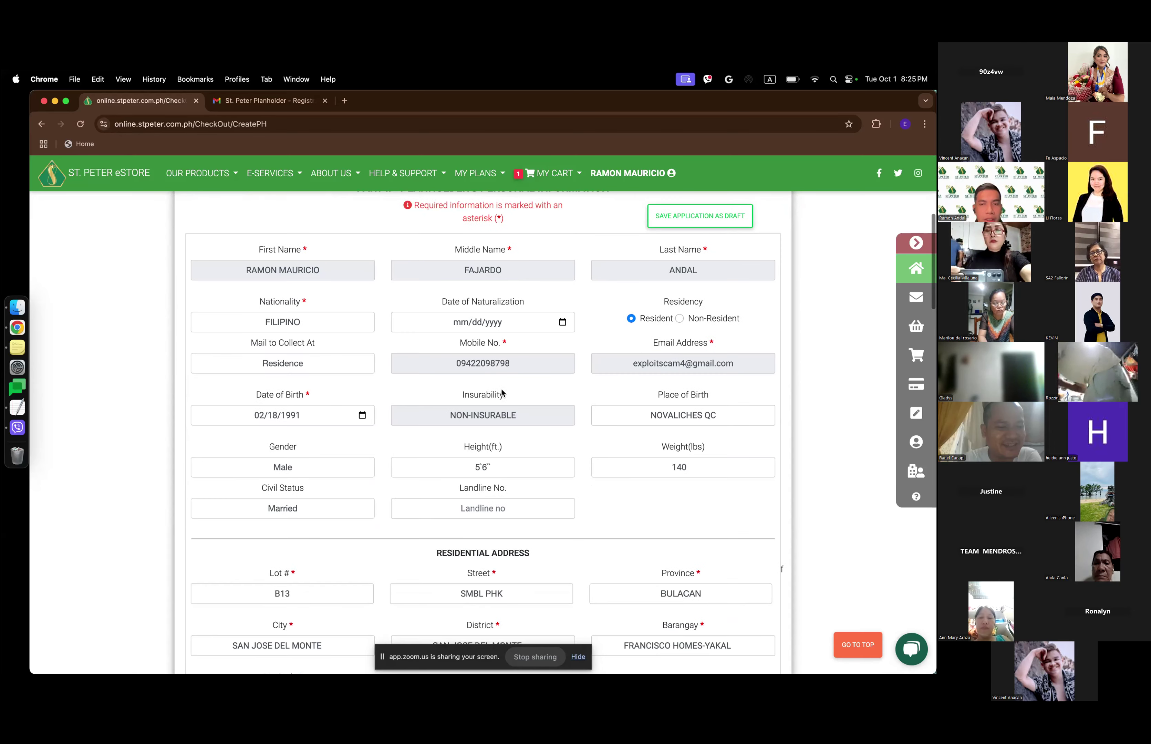
scroll(485, 392, down, 9)
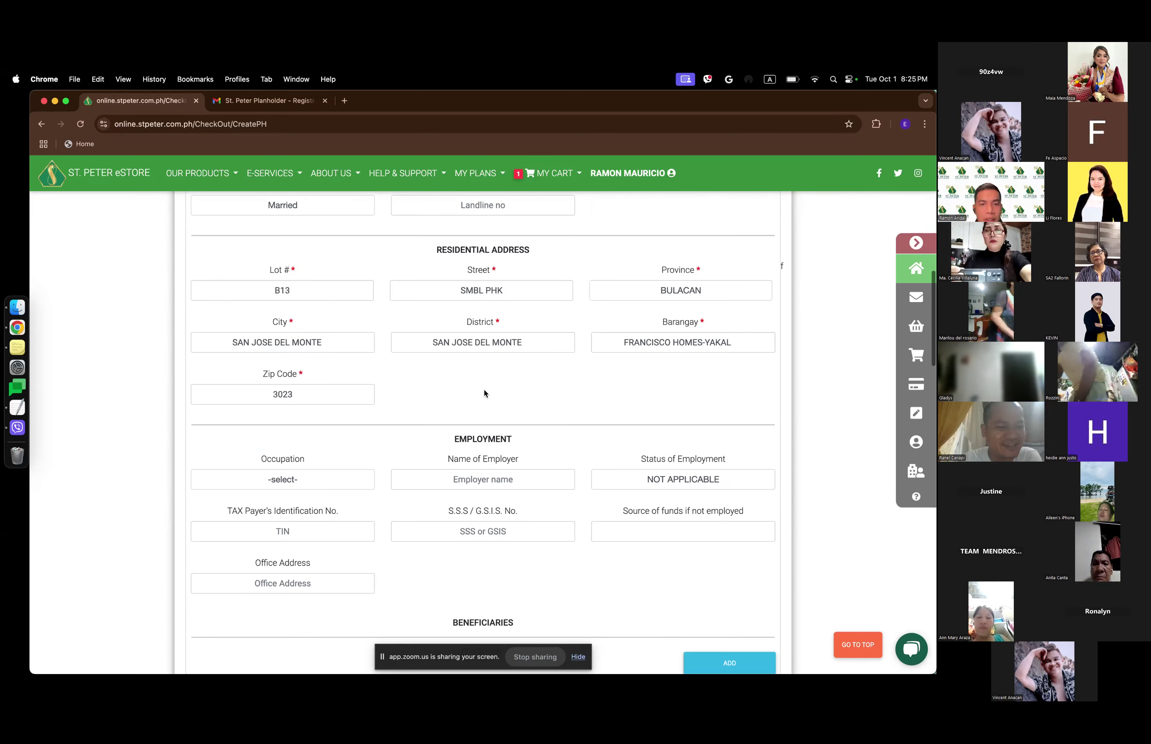
scroll(484, 388, down, 6)
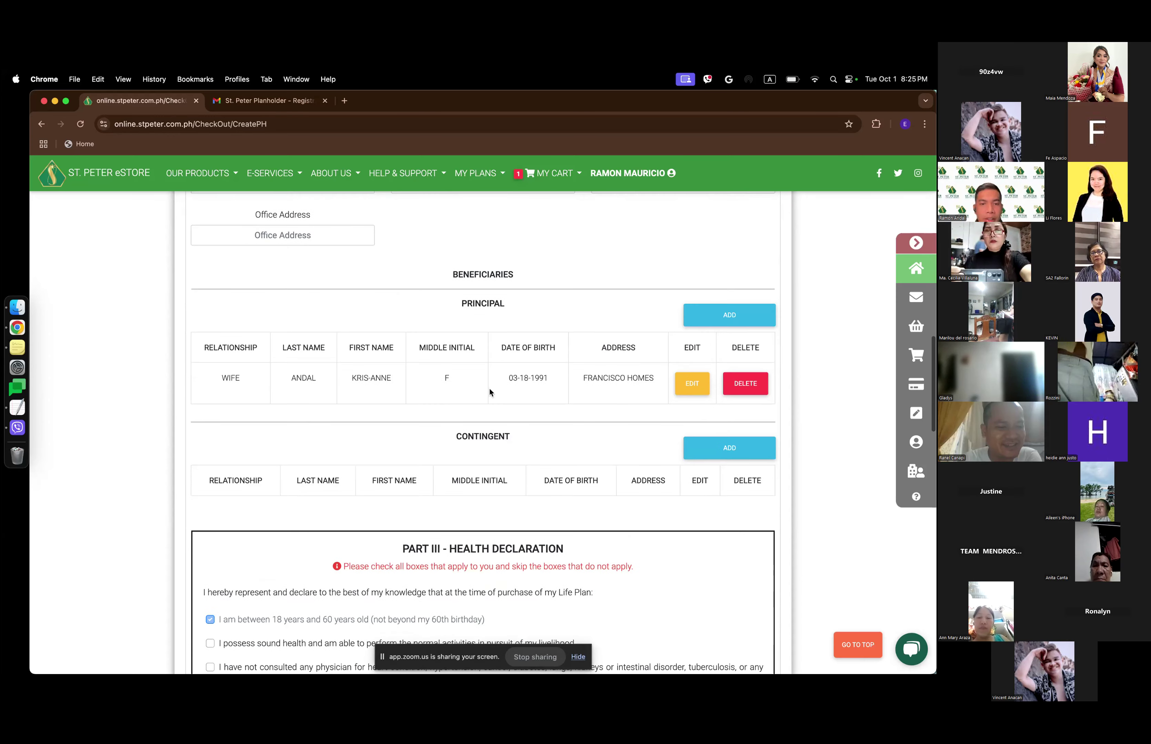
scroll(489, 392, down, 4)
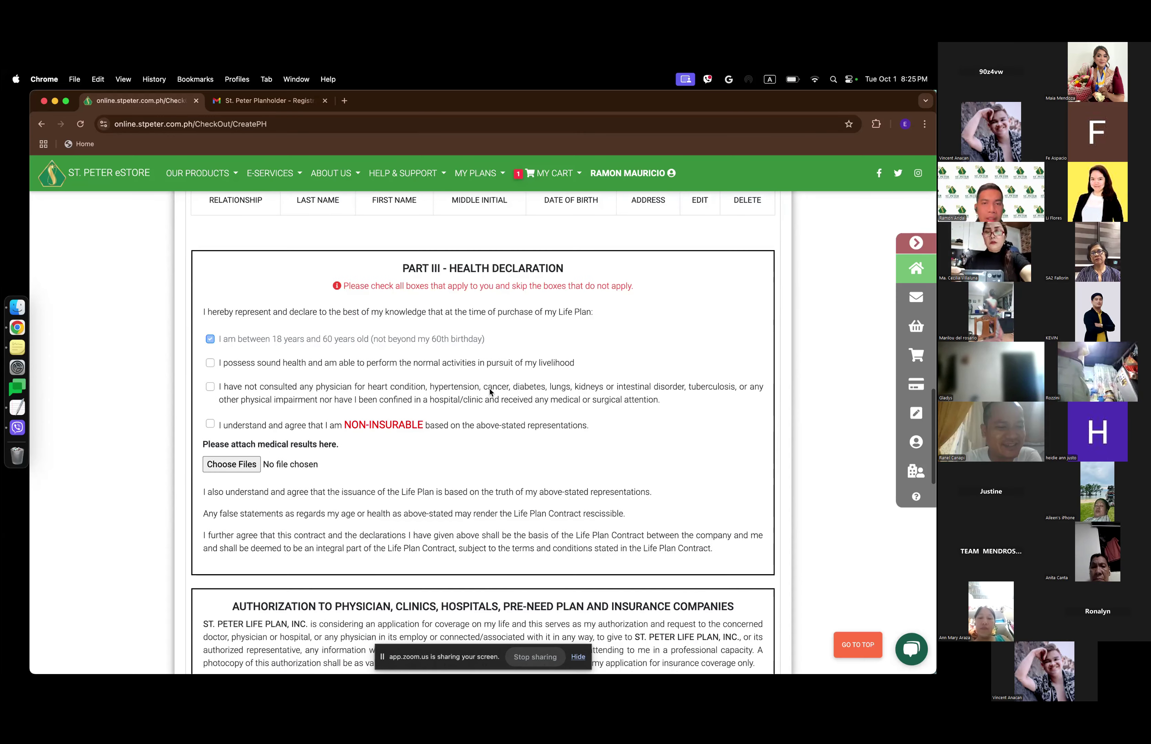
scroll(490, 392, down, 1)
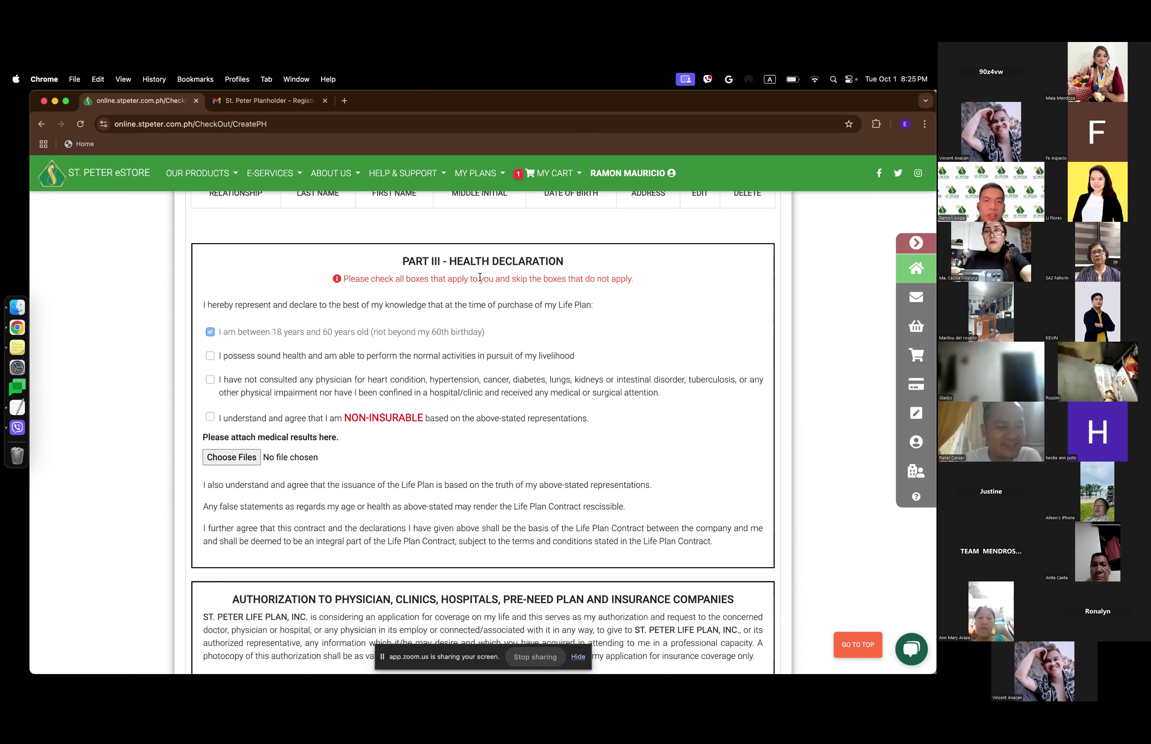
scroll(480, 281, down, 1)
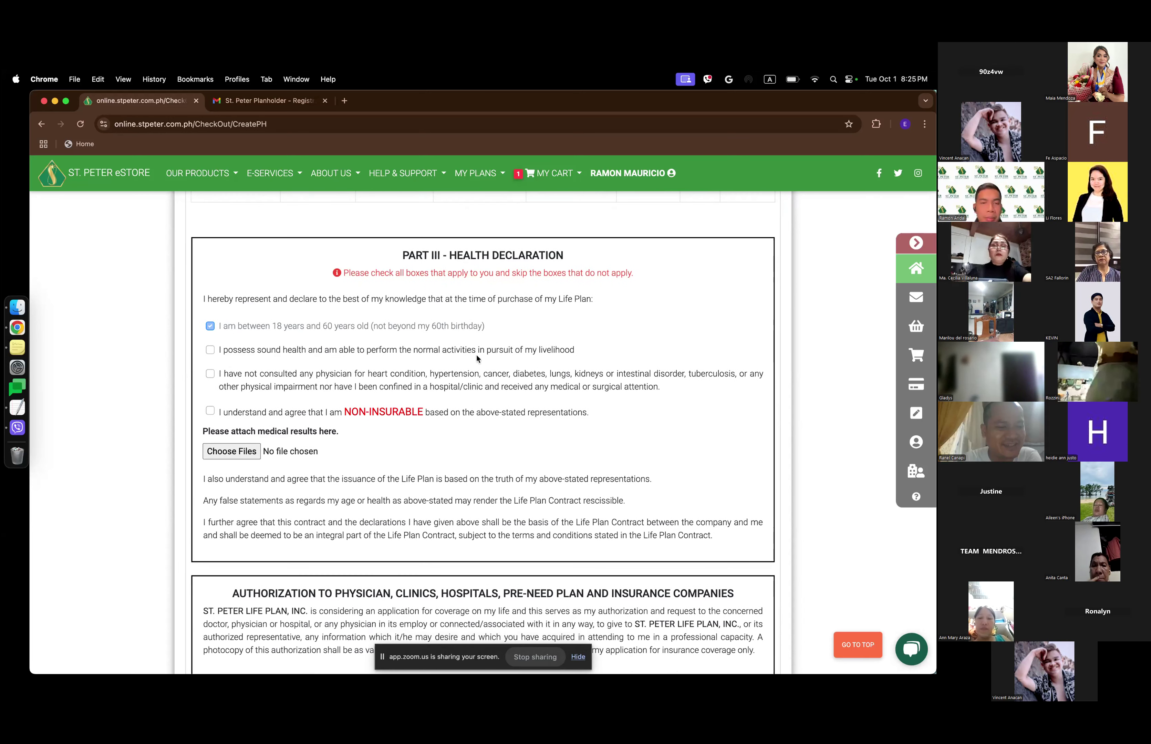
scroll(478, 354, down, 3)
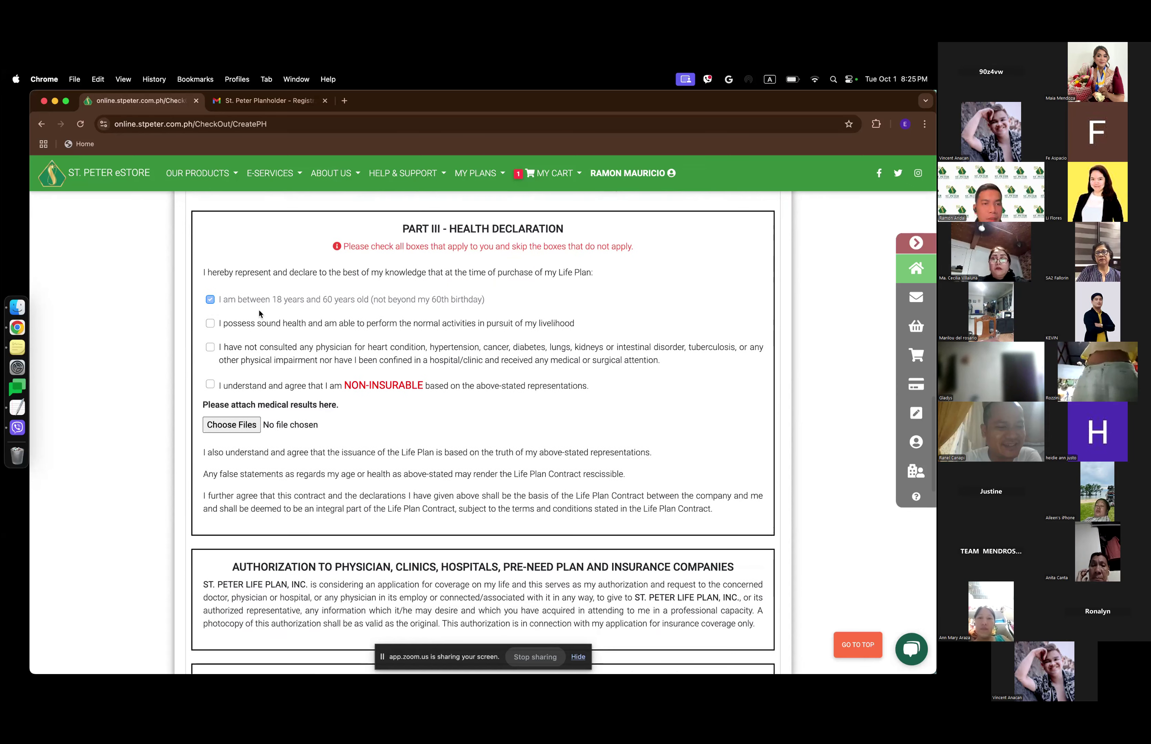
Tick the sound-health and no-physician-consultation declarations in Part III.
drag(228, 323, 253, 324)
click(213, 324)
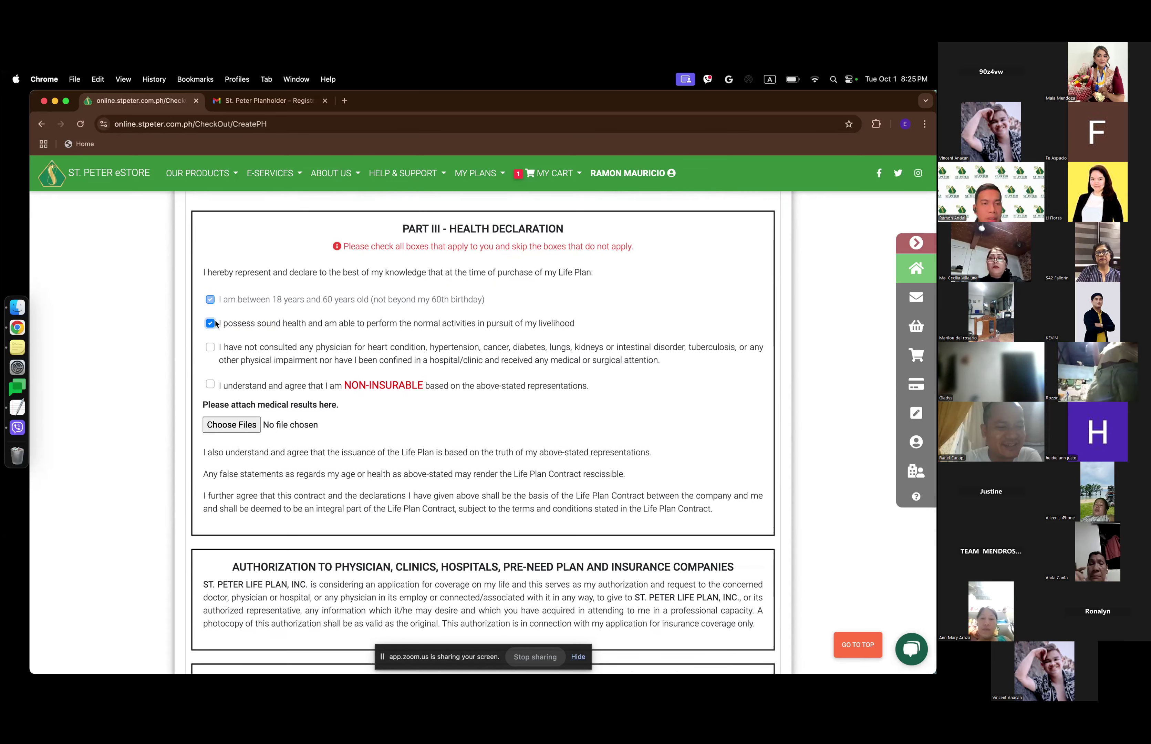
click(210, 349)
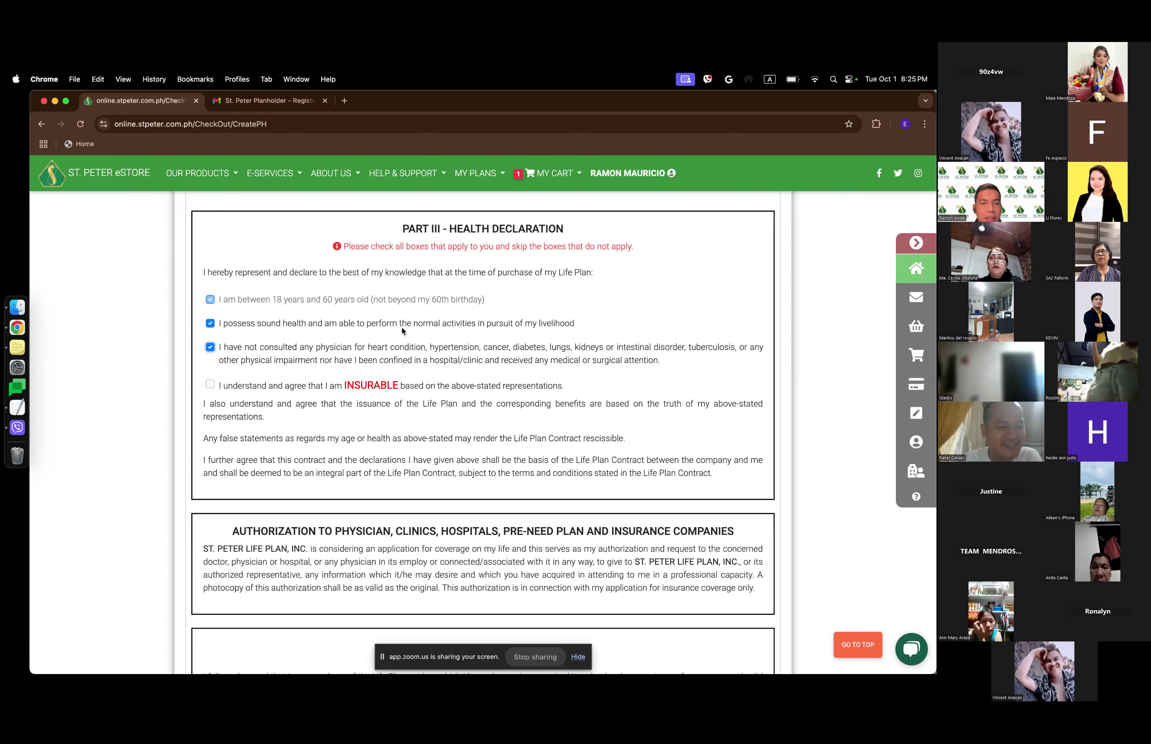
scroll(401, 317, down, 1)
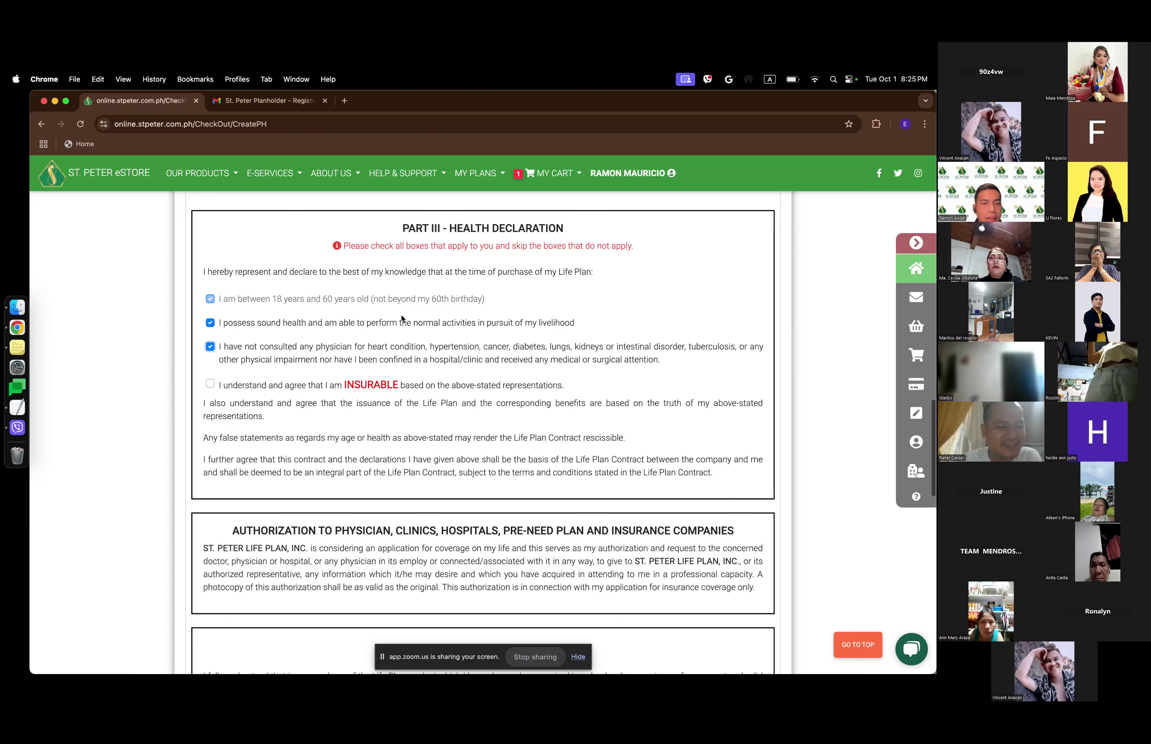
scroll(401, 318, down, 1)
click(210, 369)
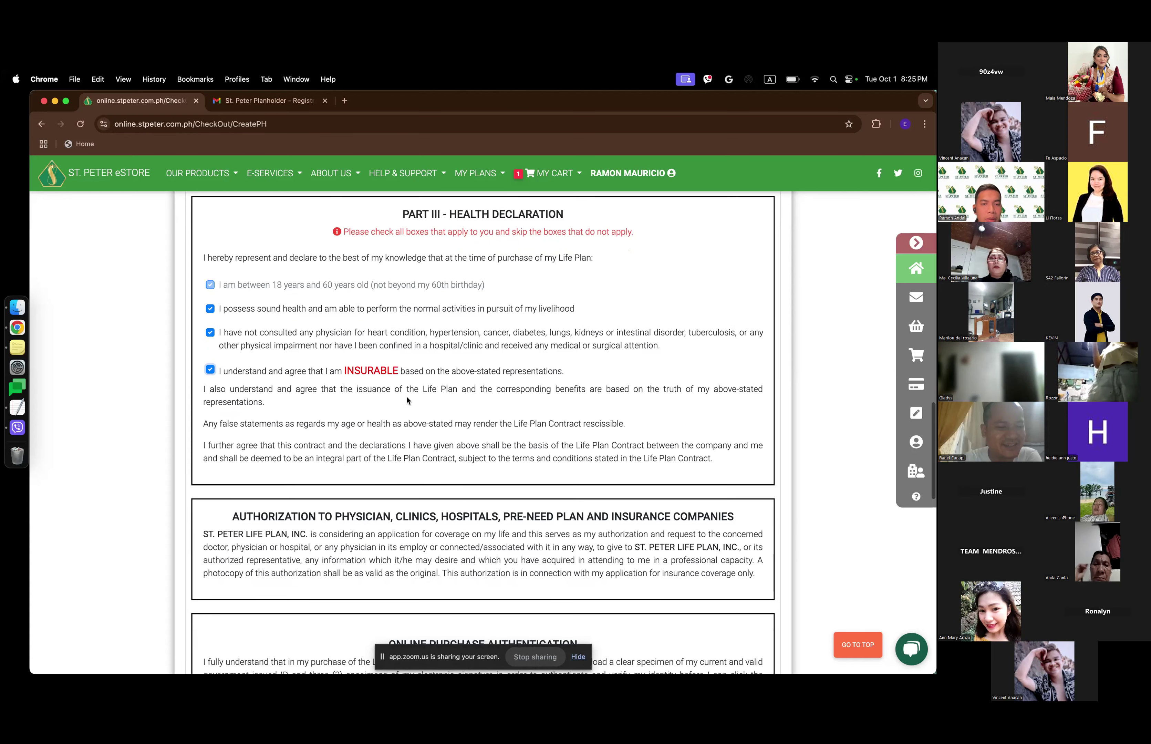
Confirm Insurability reads INSURABLE in personal information and tick the INSURABLE agreement.
scroll(406, 400, up, 3)
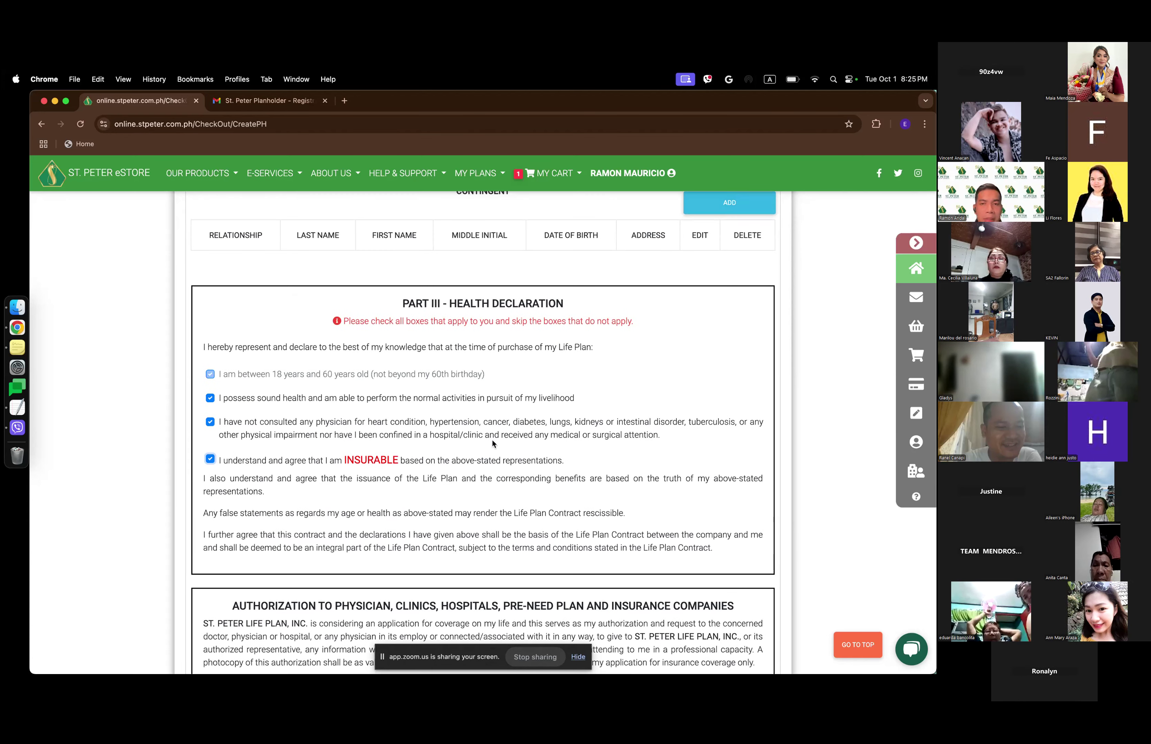
scroll(492, 443, up, 4)
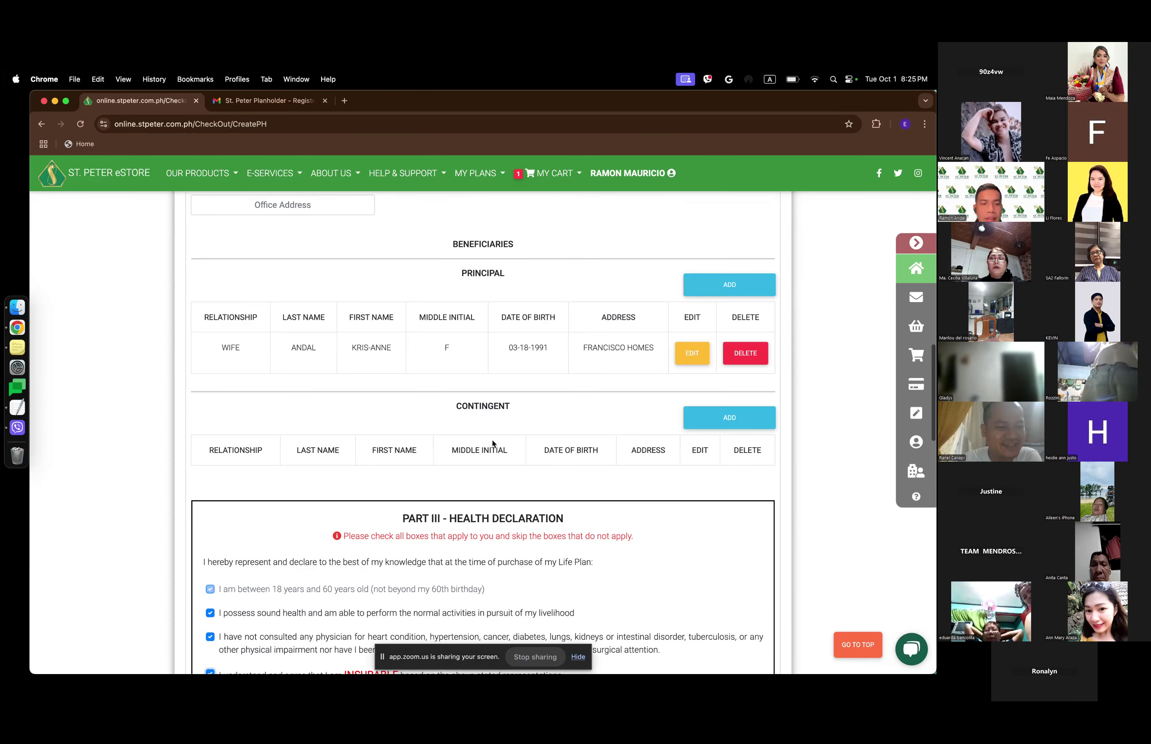
scroll(492, 442, down, 2)
scroll(472, 553, up, 8)
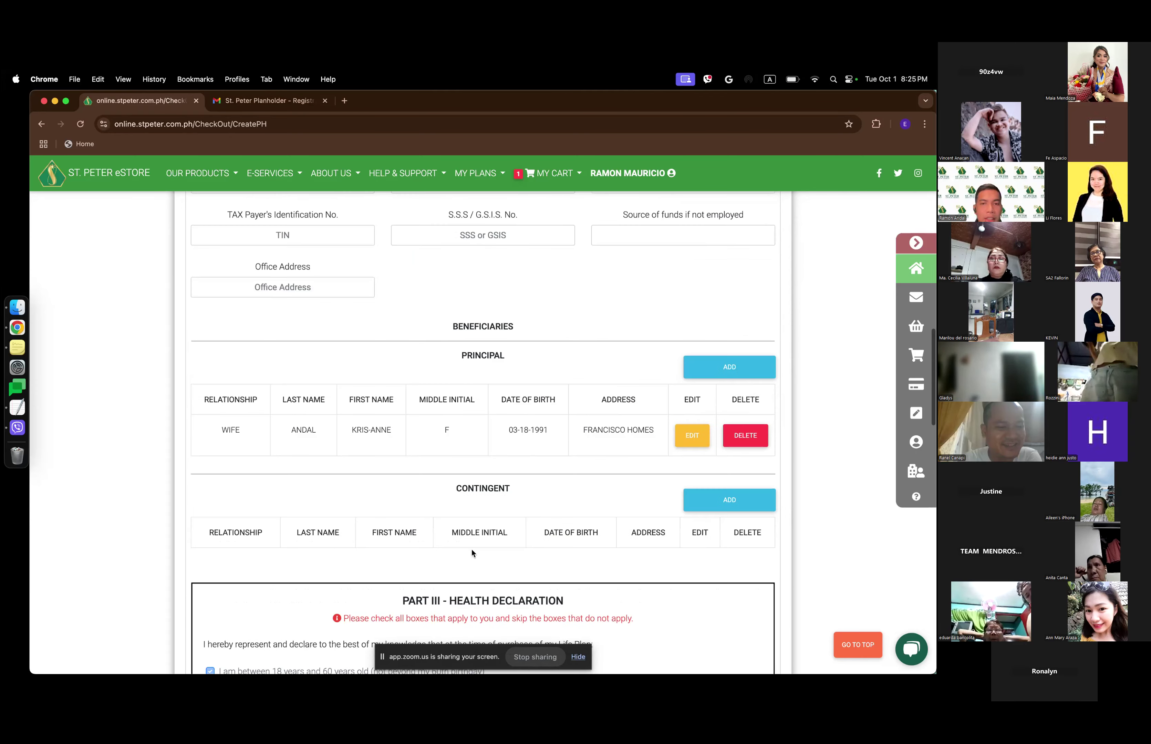
scroll(472, 553, up, 10)
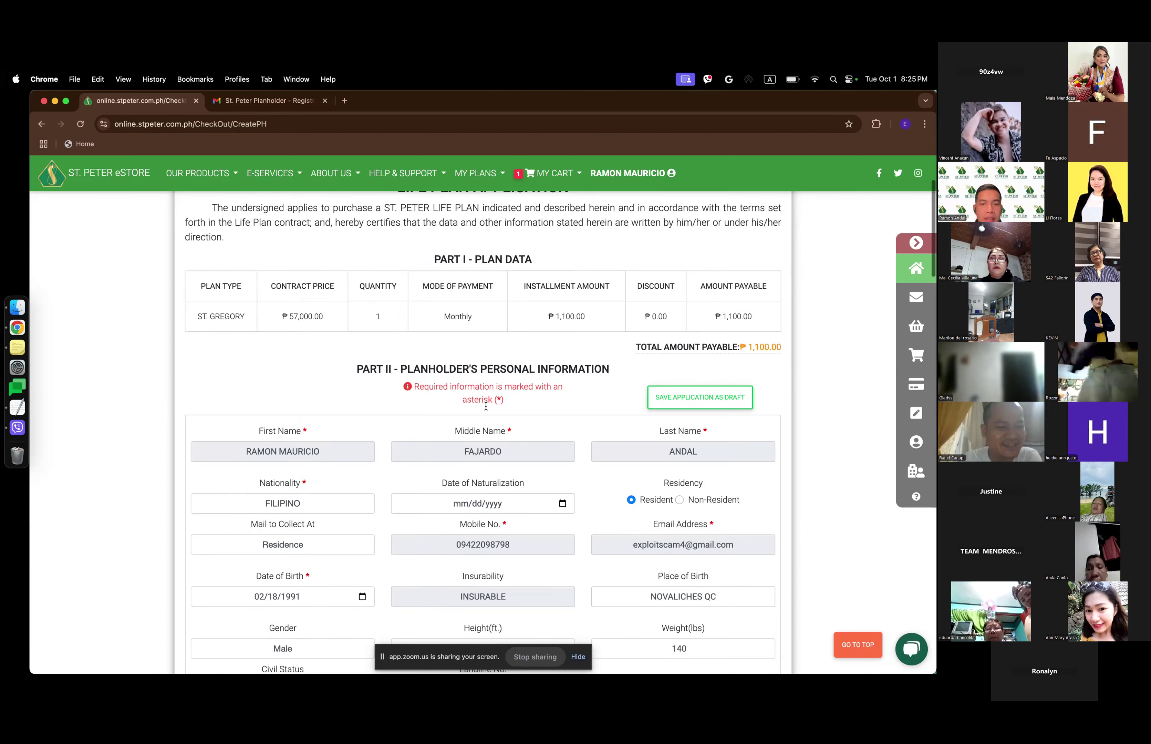
click(518, 476)
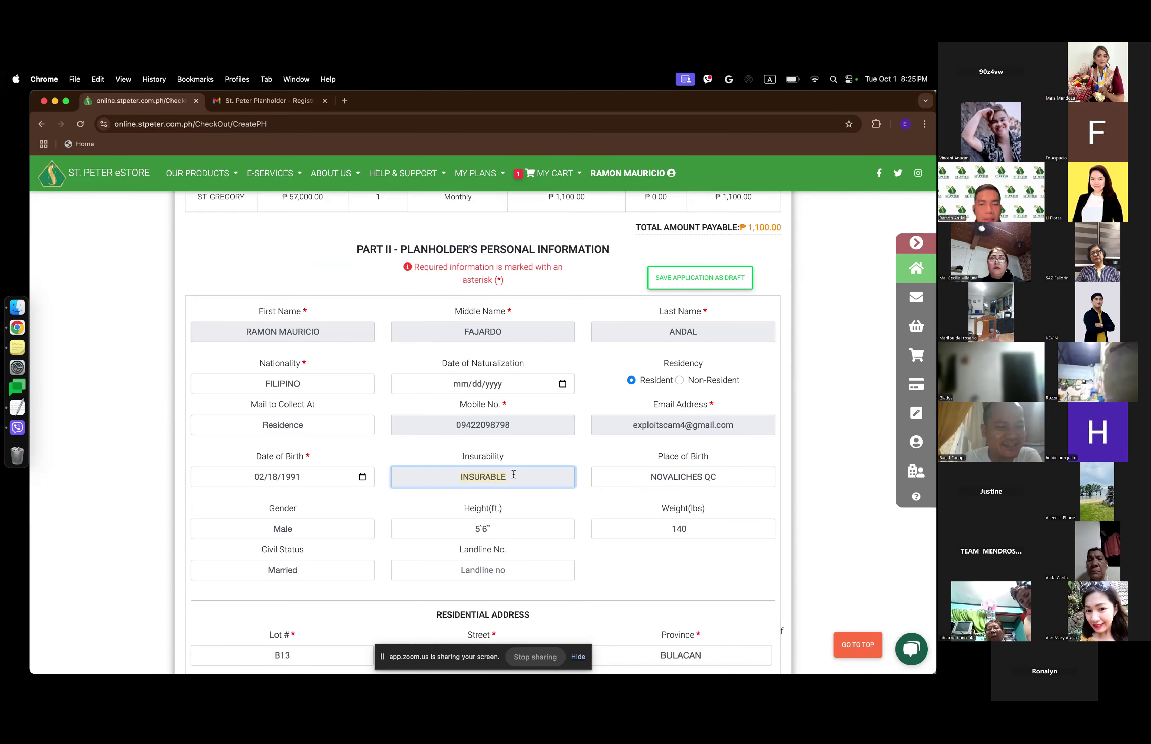
scroll(438, 499, down, 20)
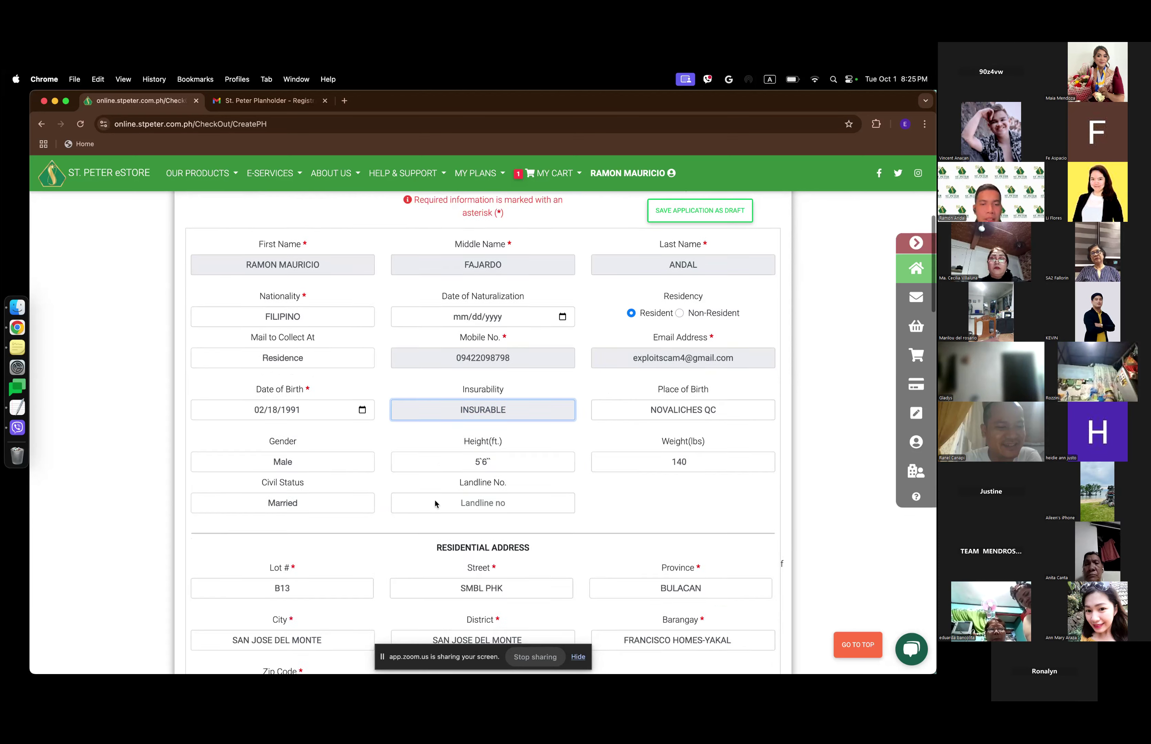
scroll(436, 503, down, 3)
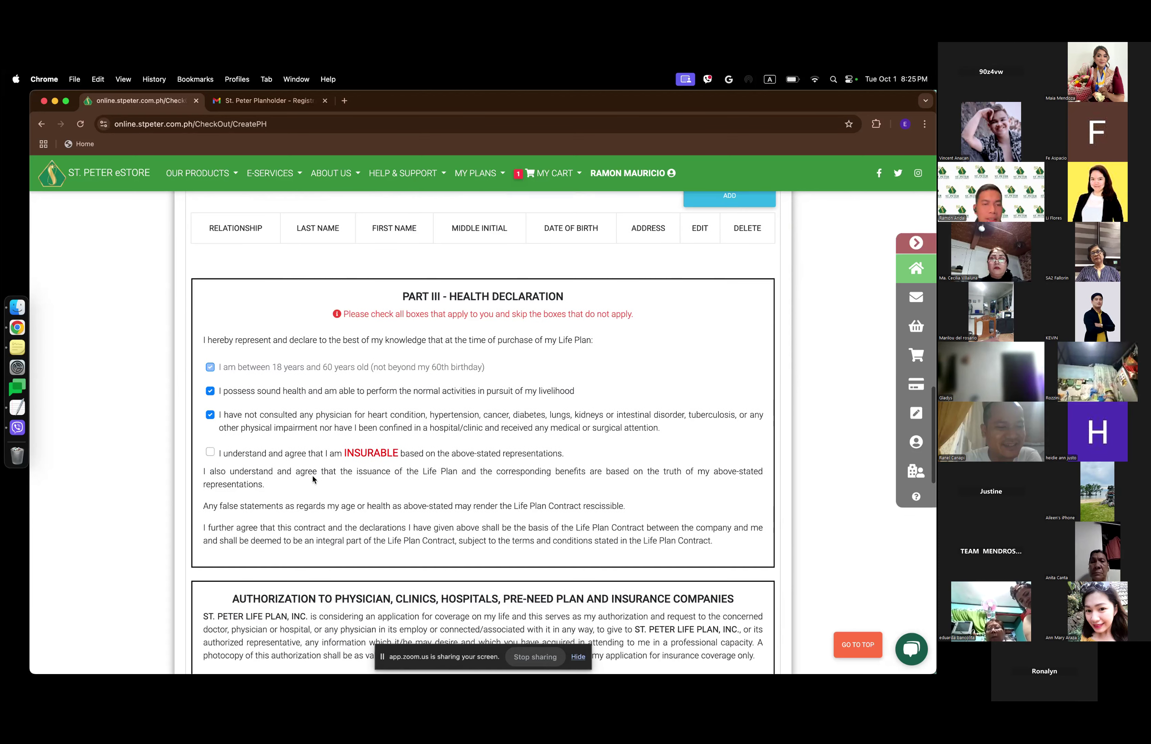
click(211, 452)
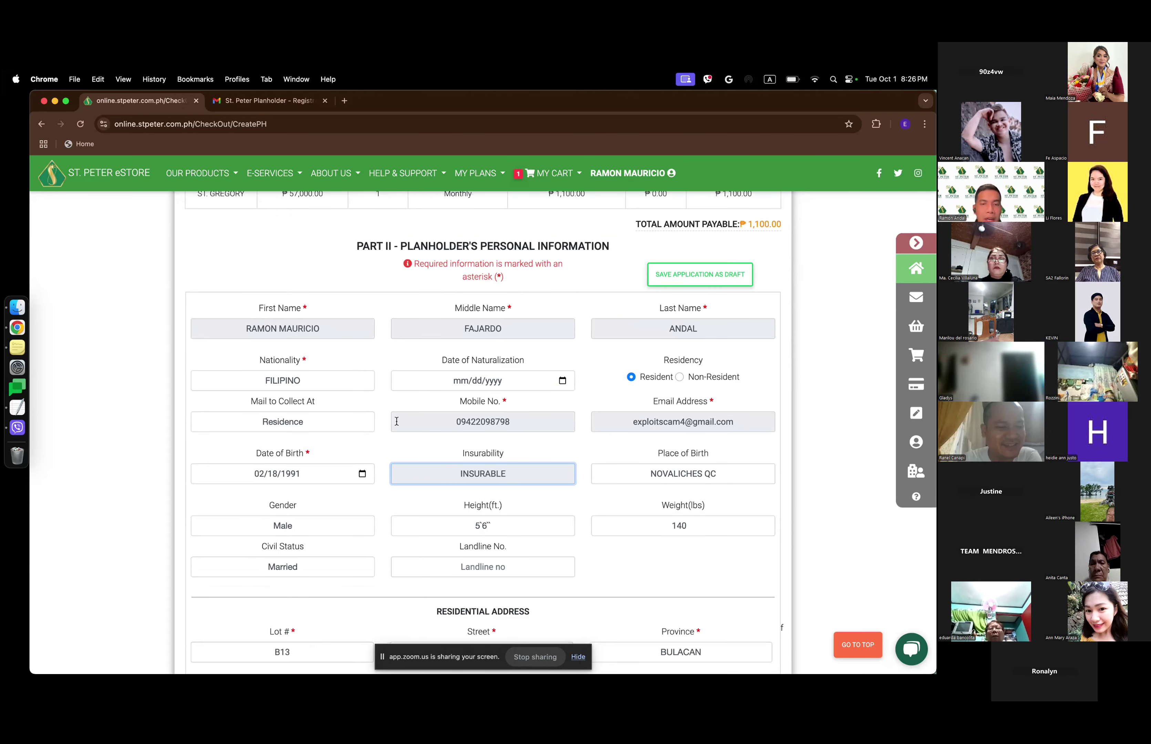
Tick the 'I understand and agree that I am INSURABLE' declaration.
scroll(428, 448, down, 4)
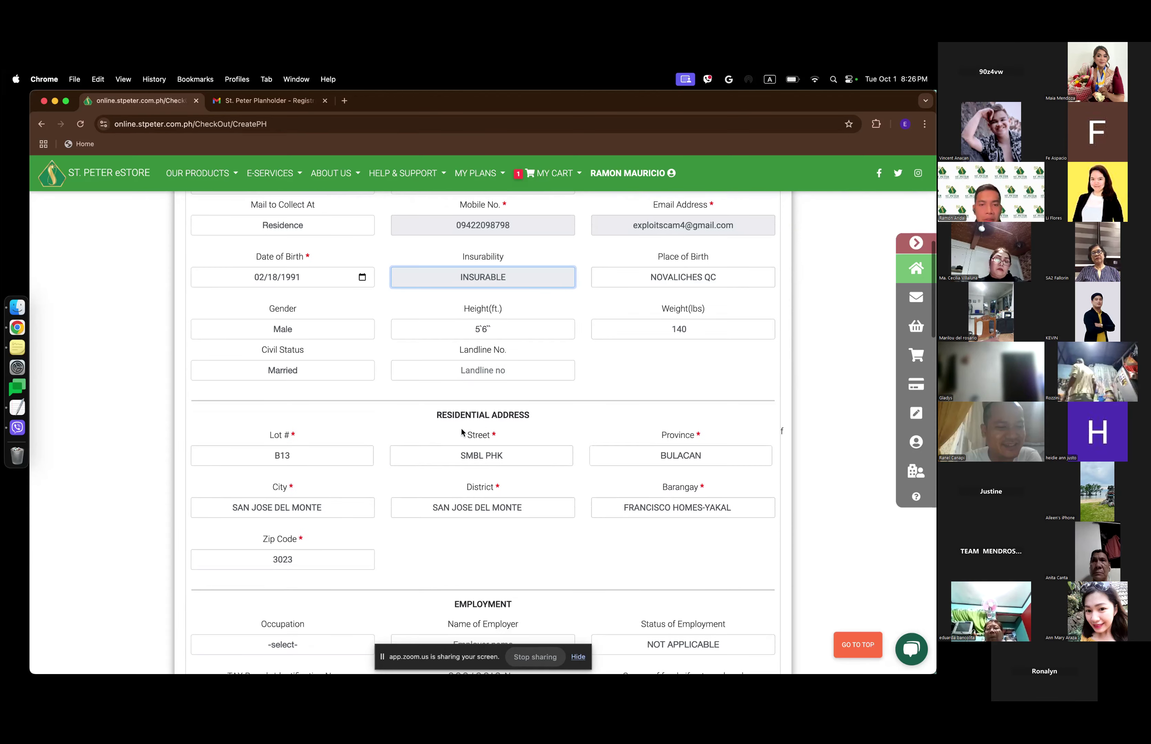
scroll(483, 404, down, 6)
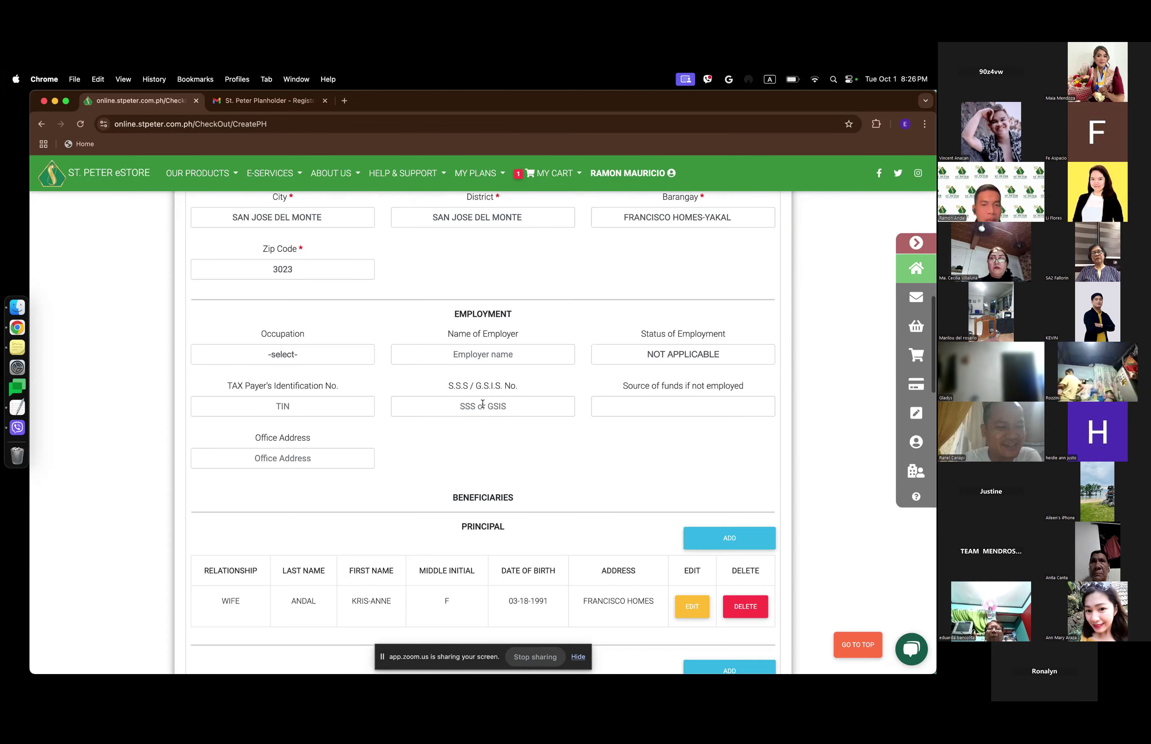
scroll(482, 404, down, 6)
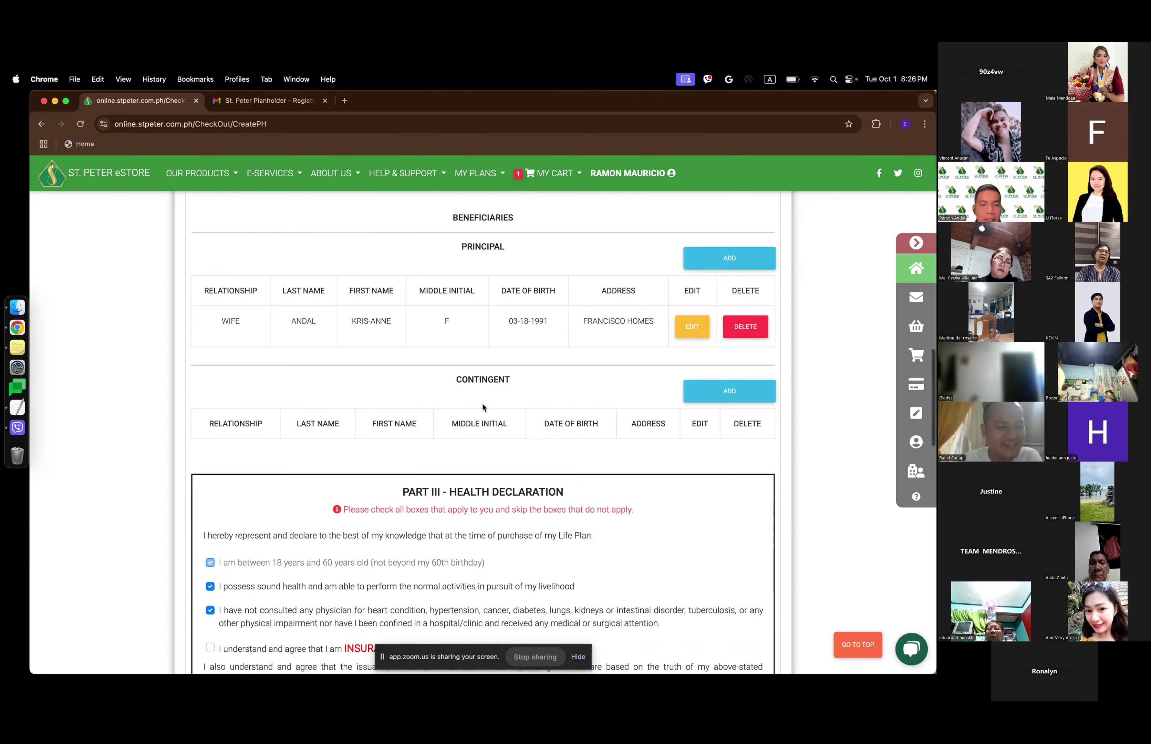
scroll(482, 407, down, 4)
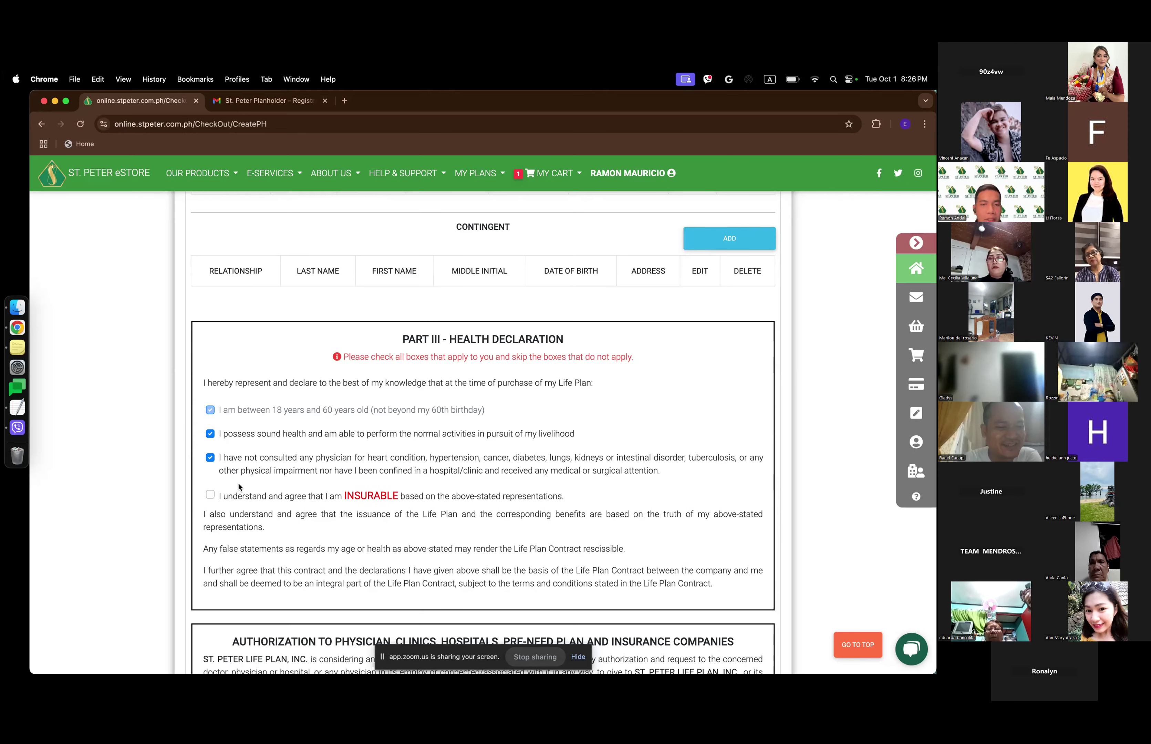
click(209, 495)
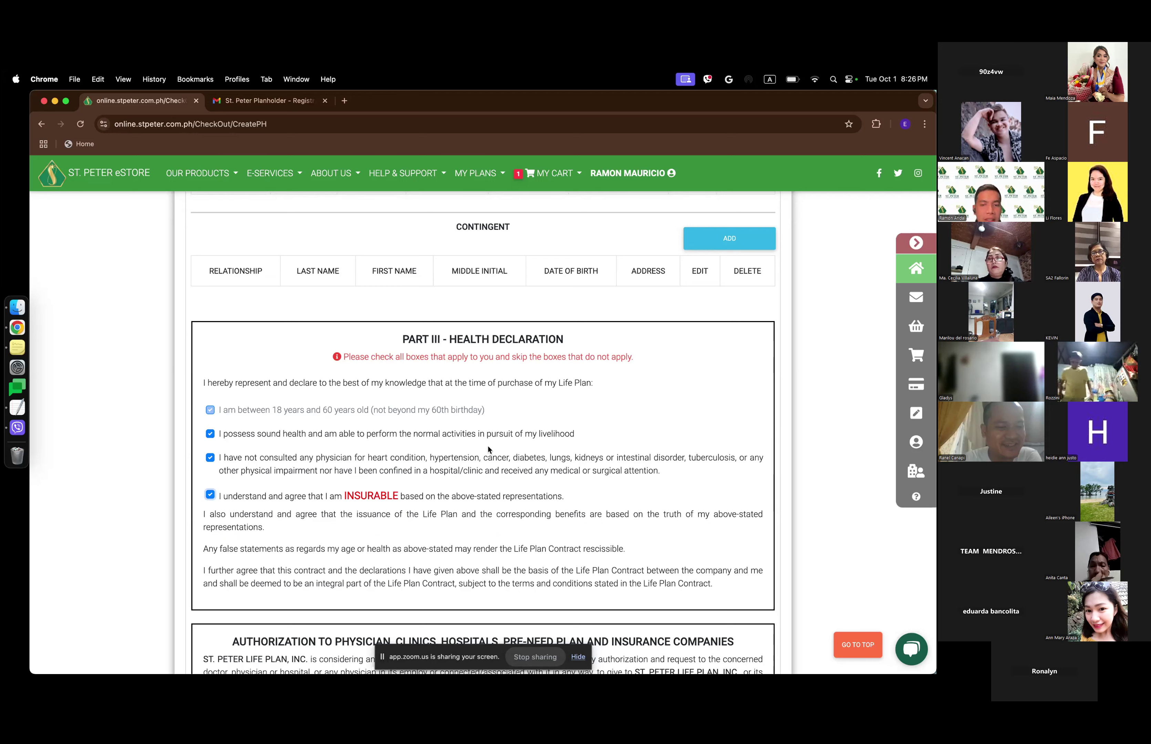
Recheck the Insurability value, then move down to the Online Purchase Authentication upload section.
scroll(493, 414, up, 15)
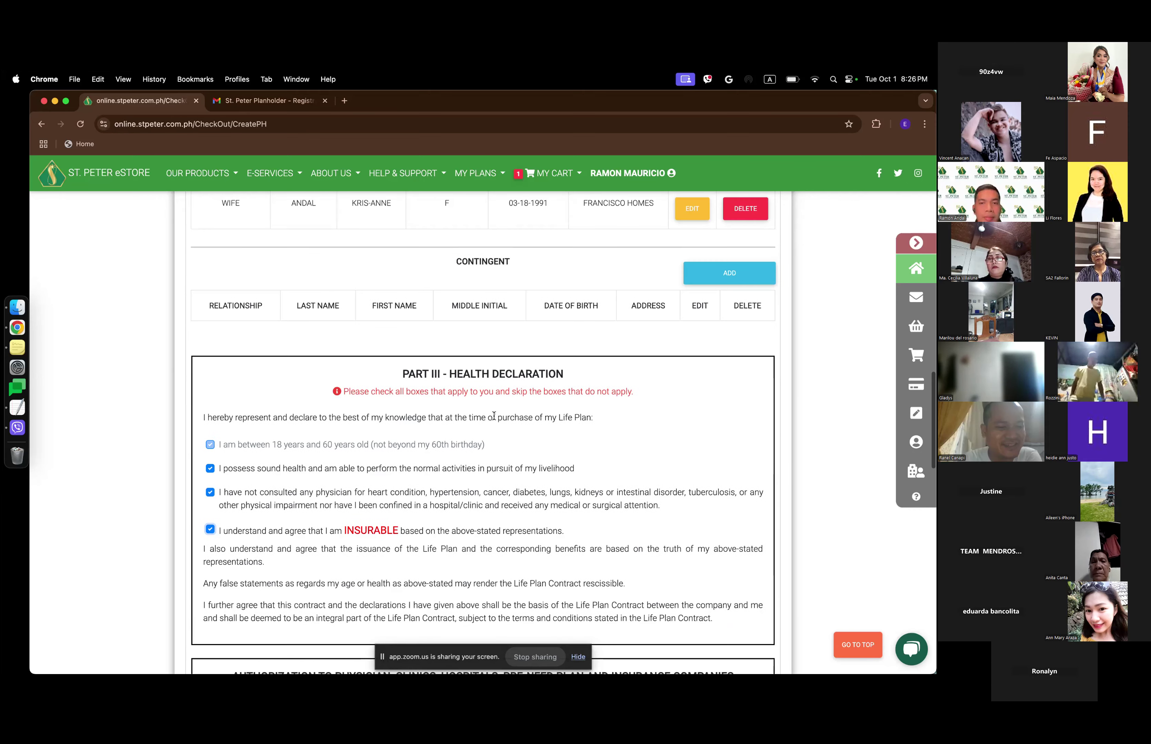
scroll(494, 418, up, 5)
click(511, 529)
scroll(515, 518, down, 15)
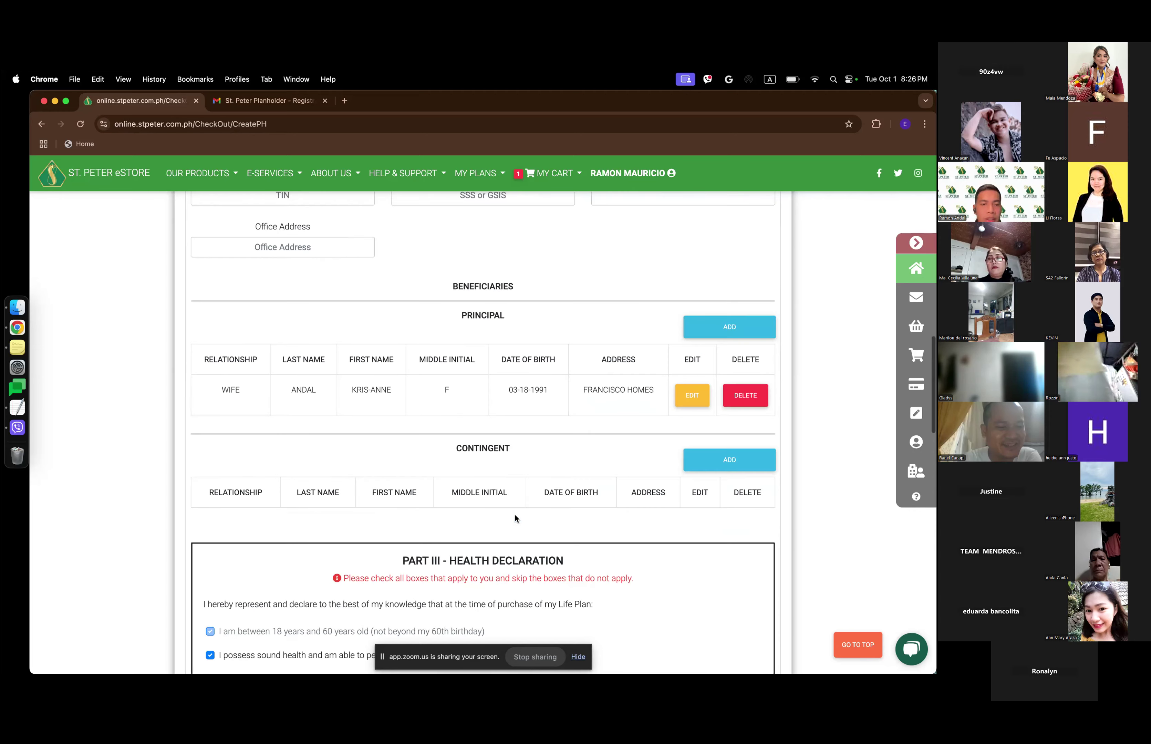
scroll(515, 518, down, 6)
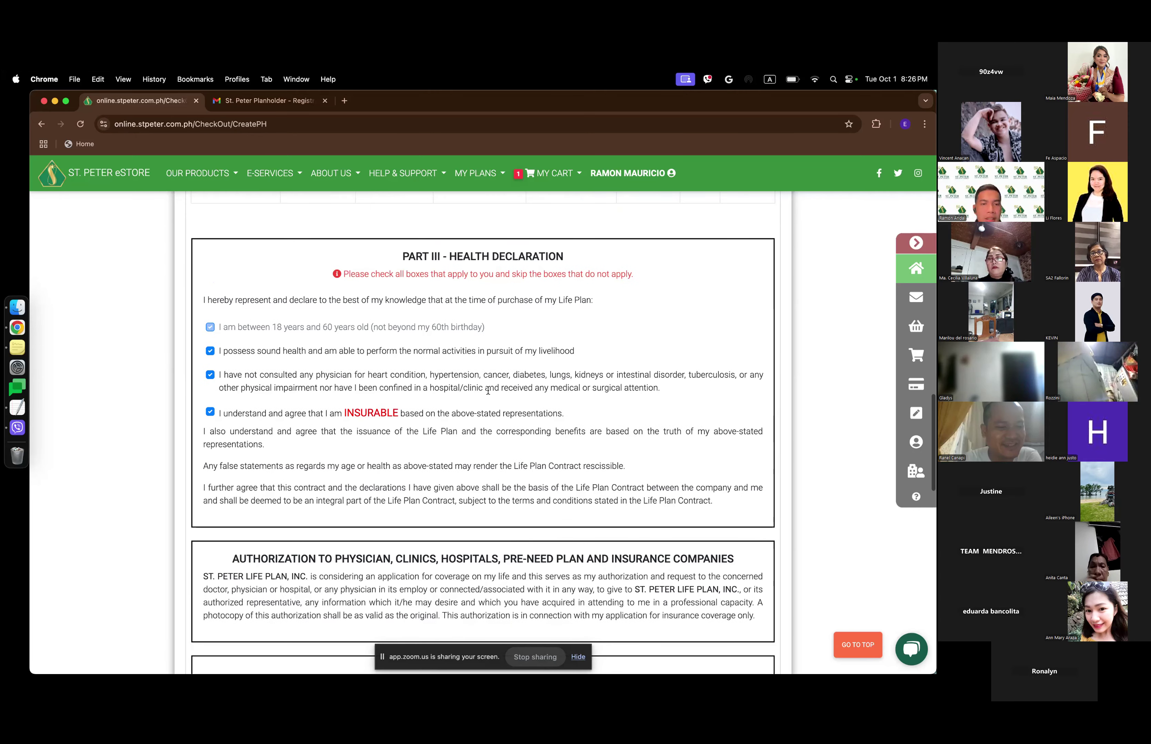
scroll(486, 359, down, 4)
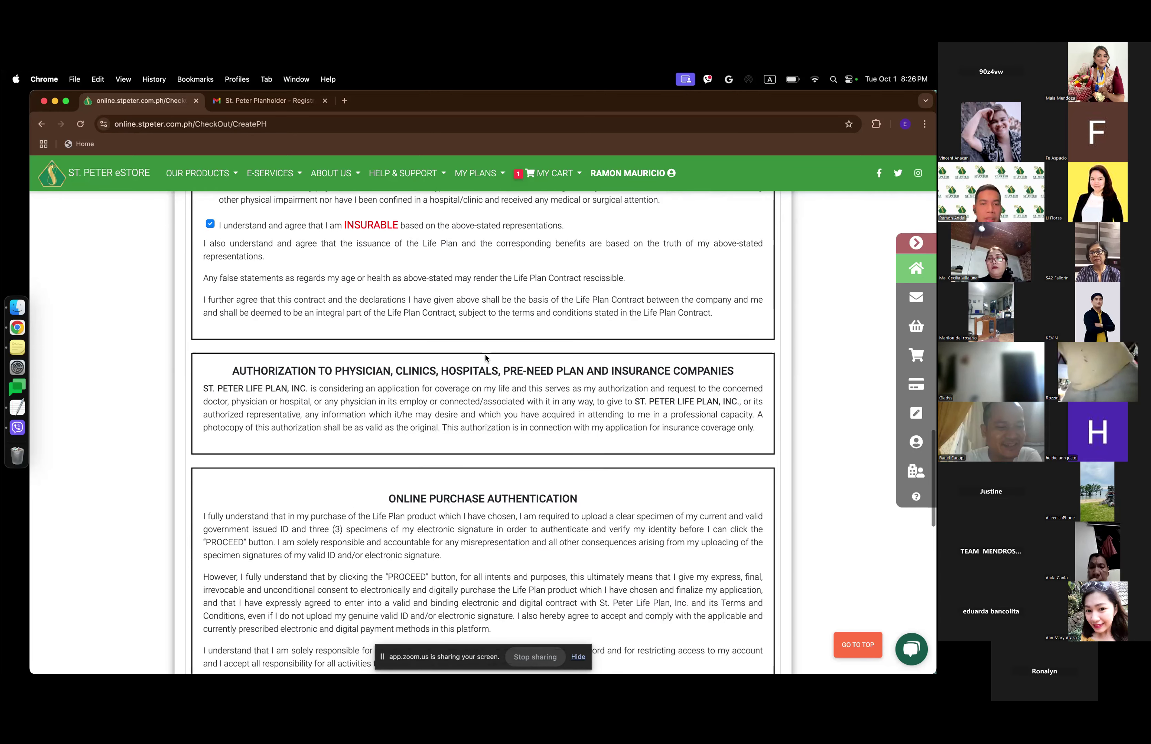
scroll(486, 358, down, 2)
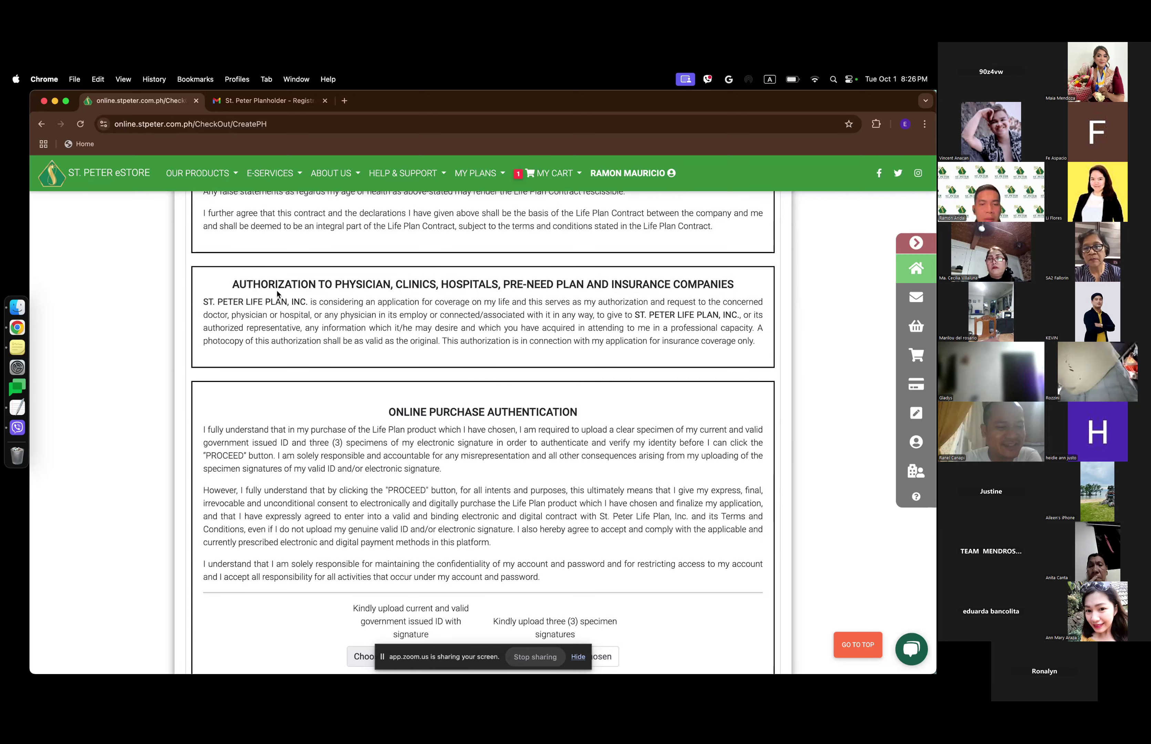
scroll(523, 372, down, 4)
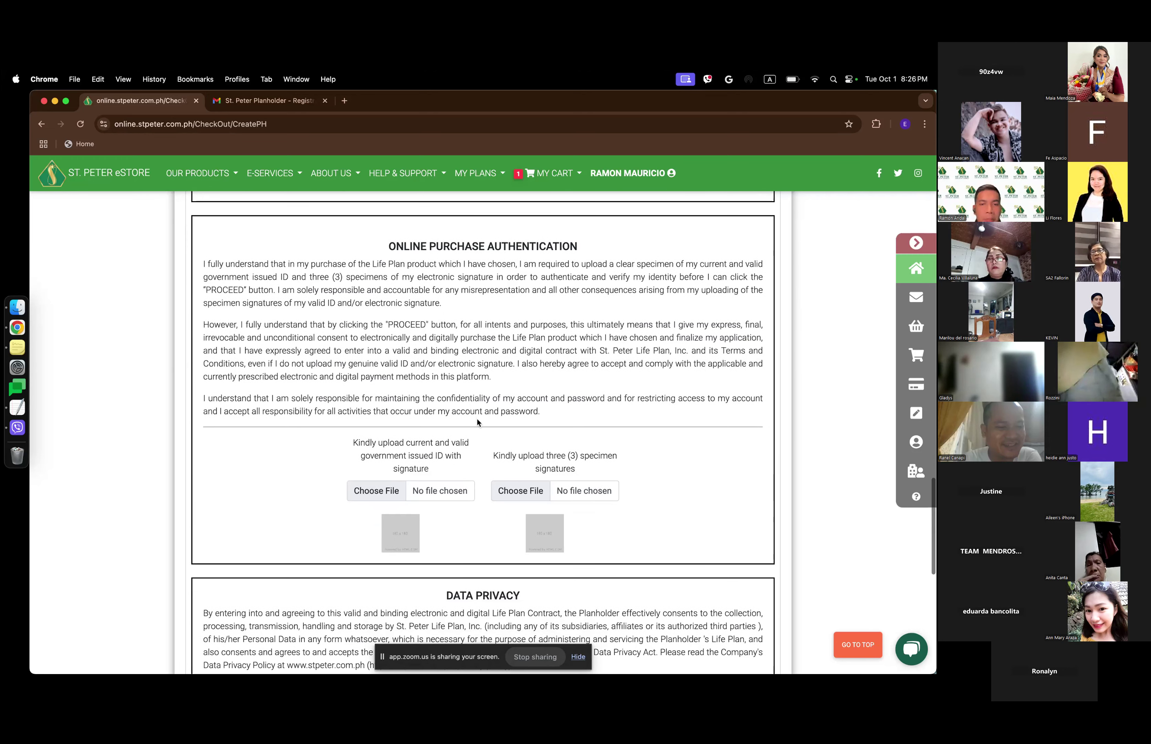
scroll(478, 423, down, 1)
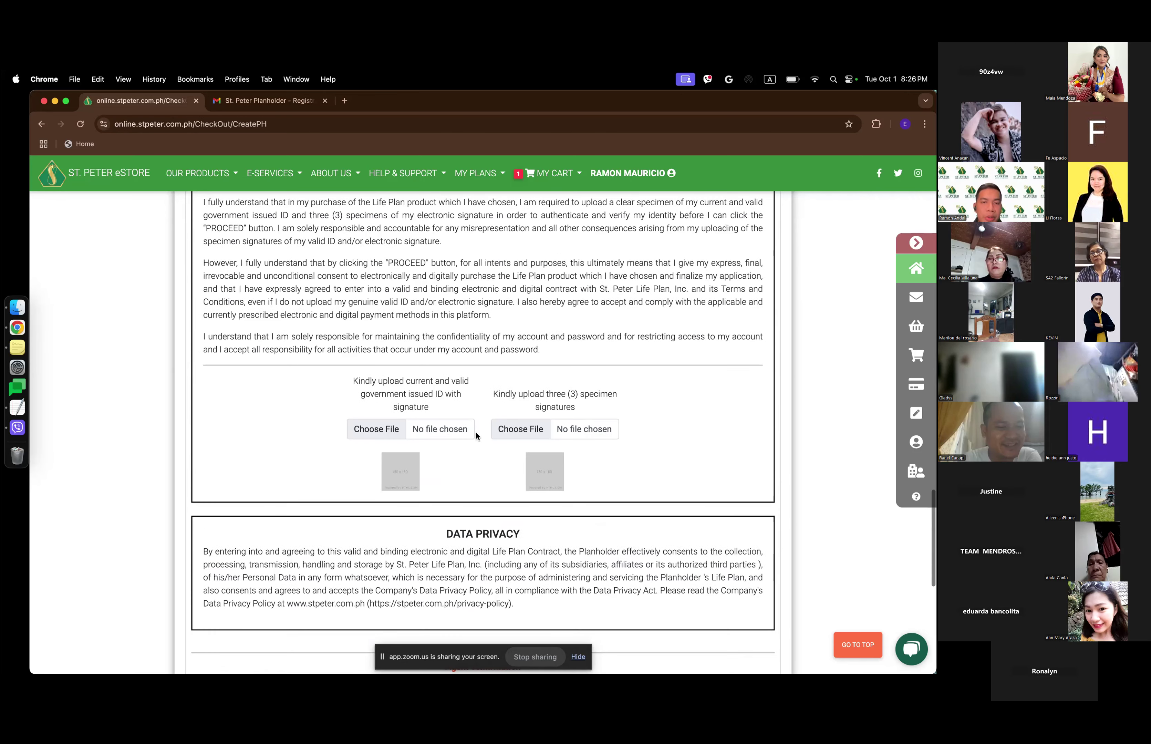
Upload Valid ID.png as the government-issued ID.
click(382, 429)
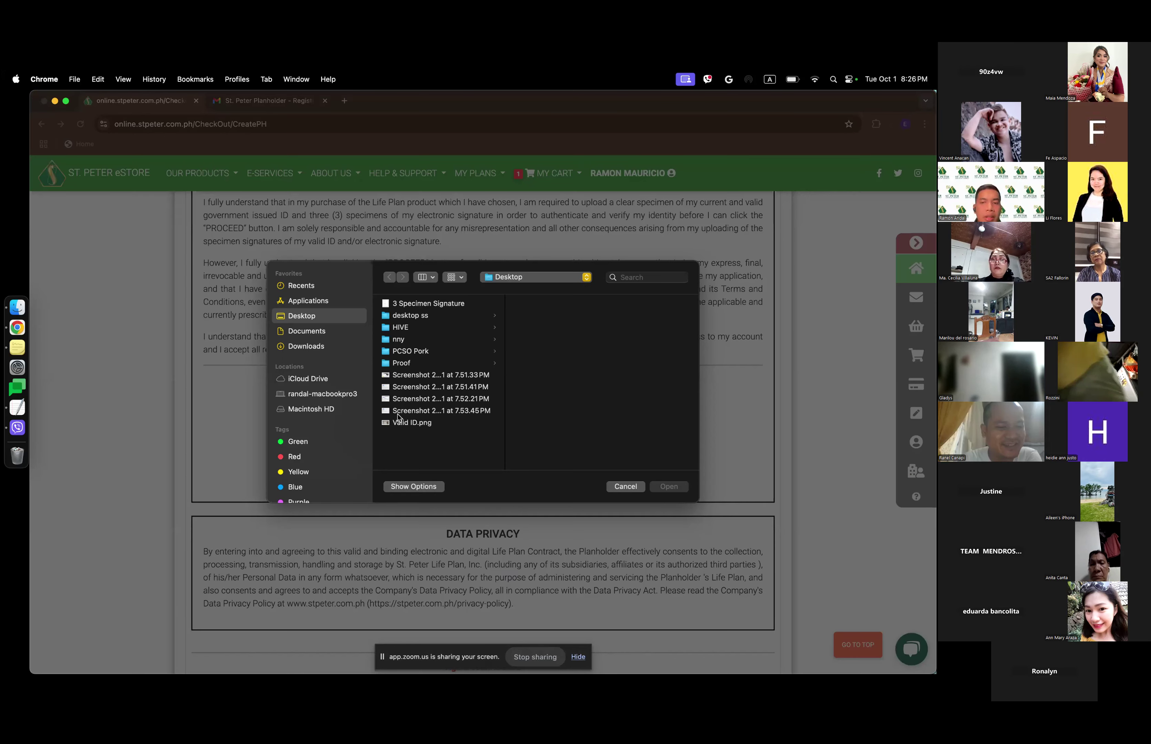
click(399, 421)
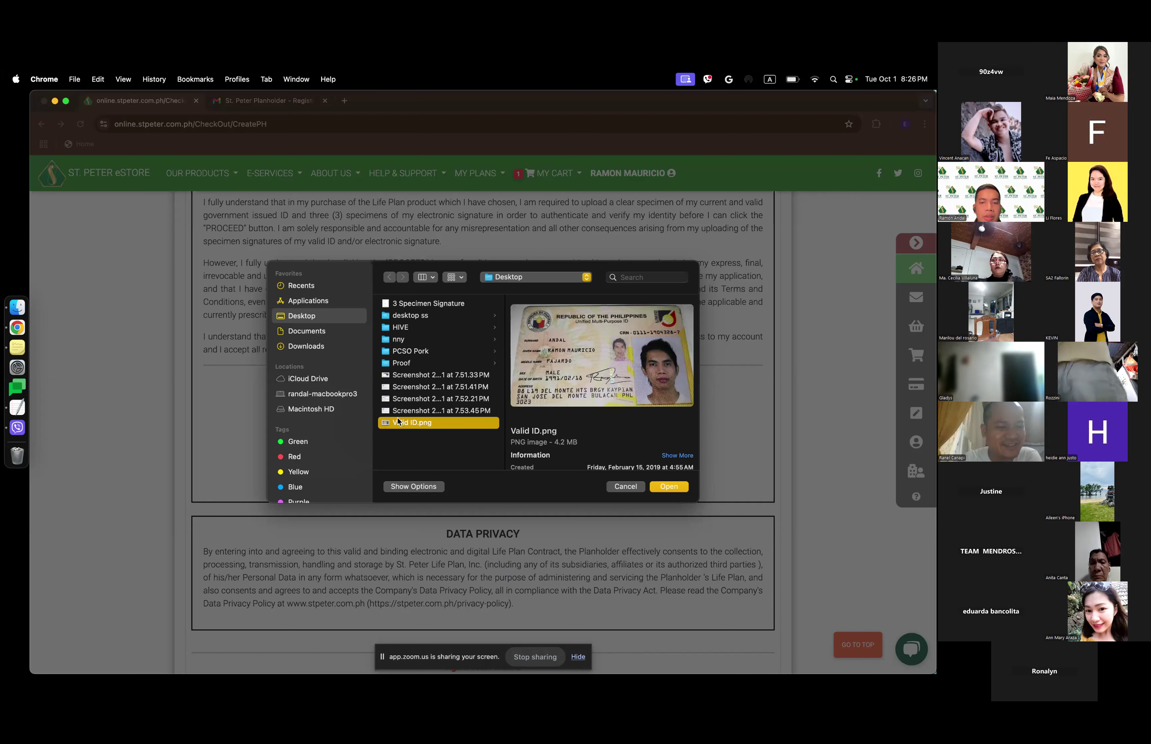
double_click(399, 422)
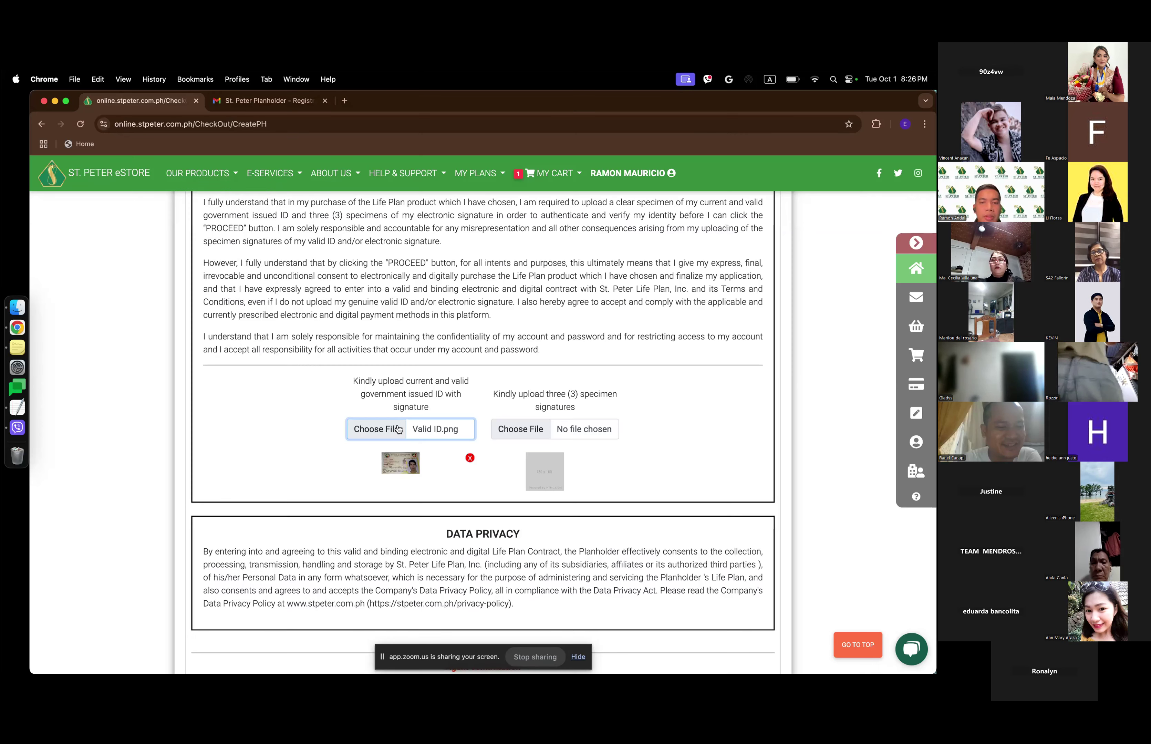
Upload the 3 Specimen Signature file as the signature specimens and check both previews.
click(531, 431)
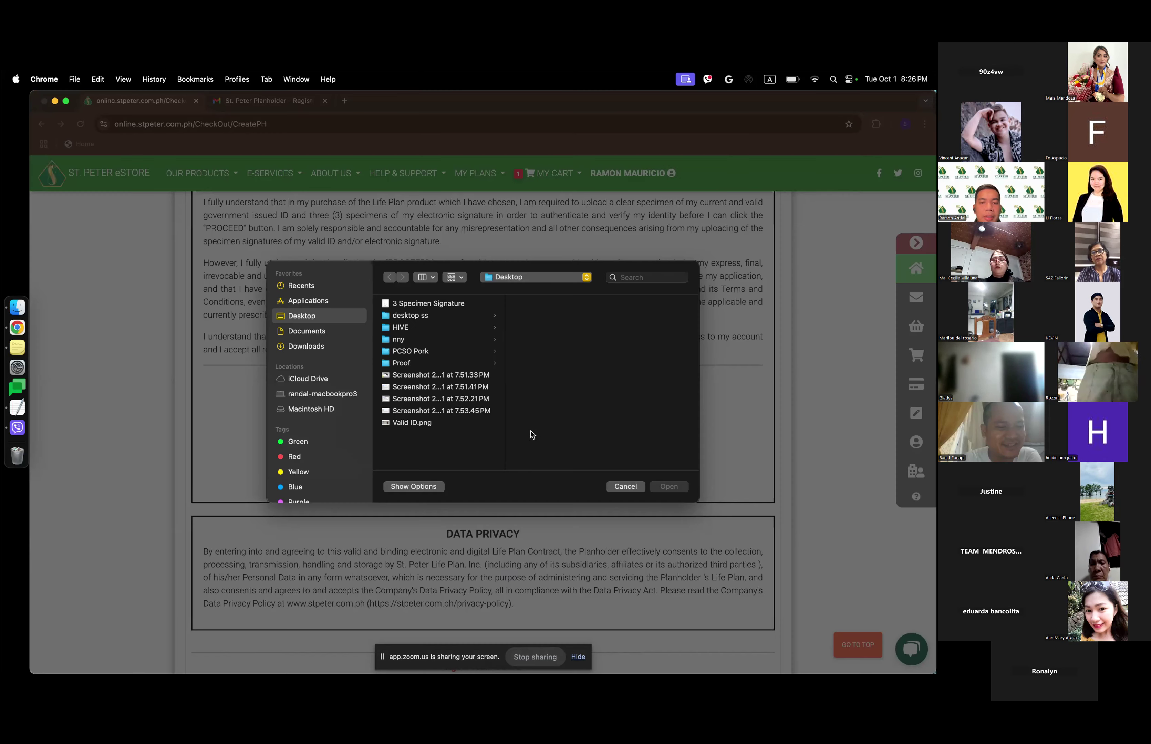
click(420, 306)
double_click(420, 307)
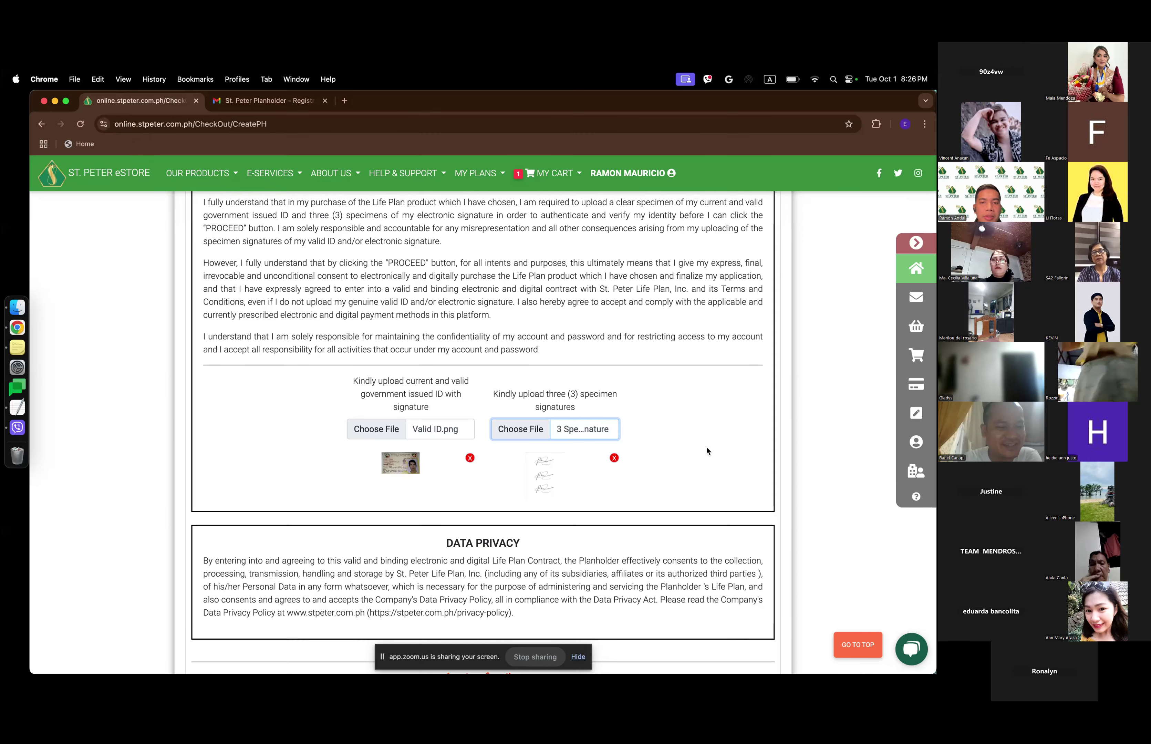
scroll(707, 451, up, 3)
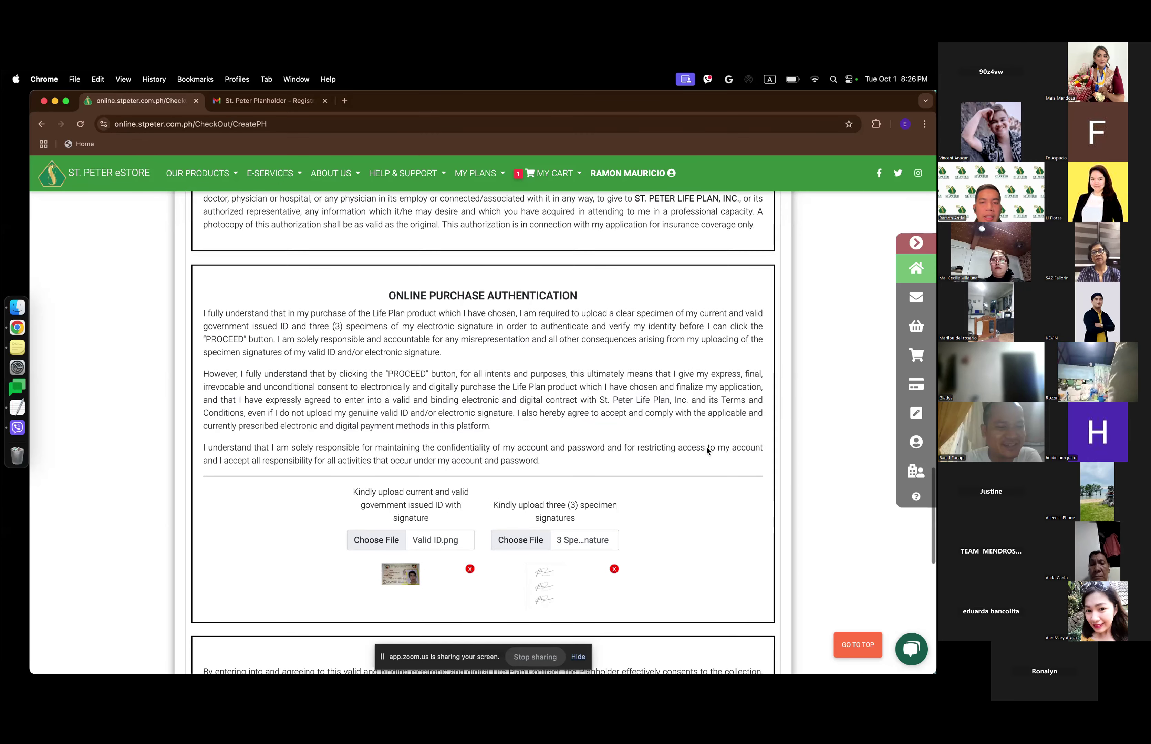
scroll(707, 451, up, 15)
scroll(707, 451, down, 5)
Fill the Agent confirmation field with the suggested agent referral code.
scroll(707, 451, down, 15)
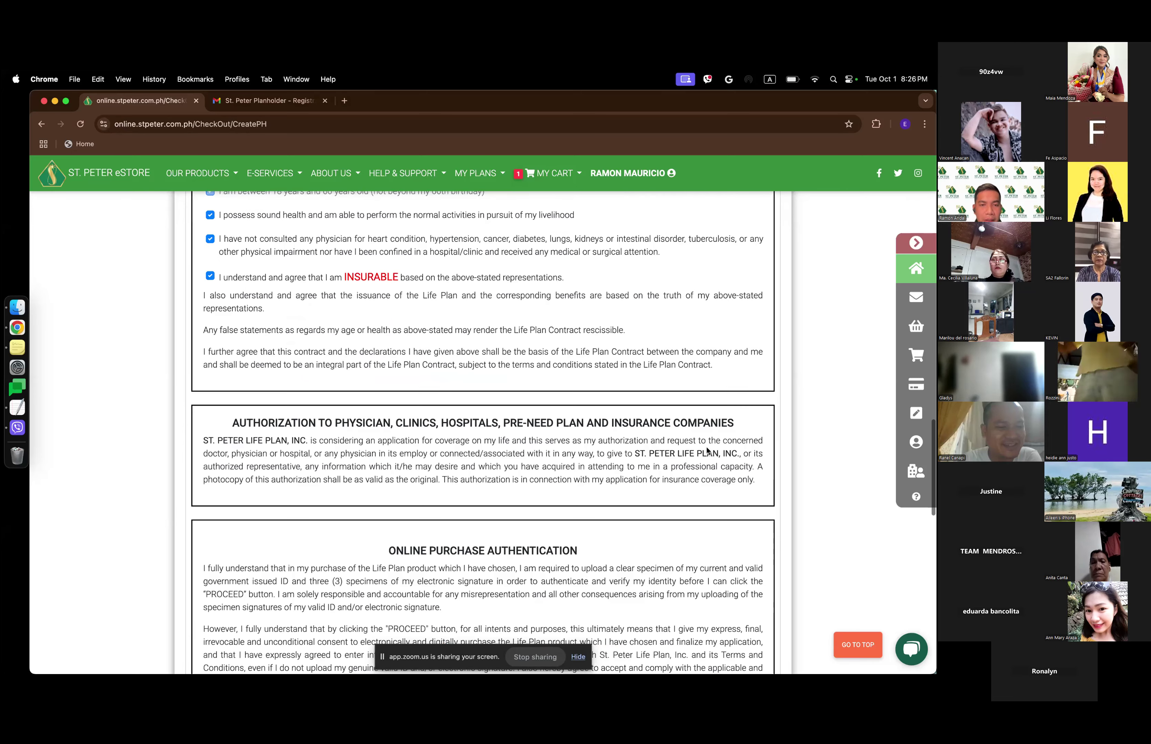
scroll(707, 451, up, 3)
scroll(707, 451, up, 1)
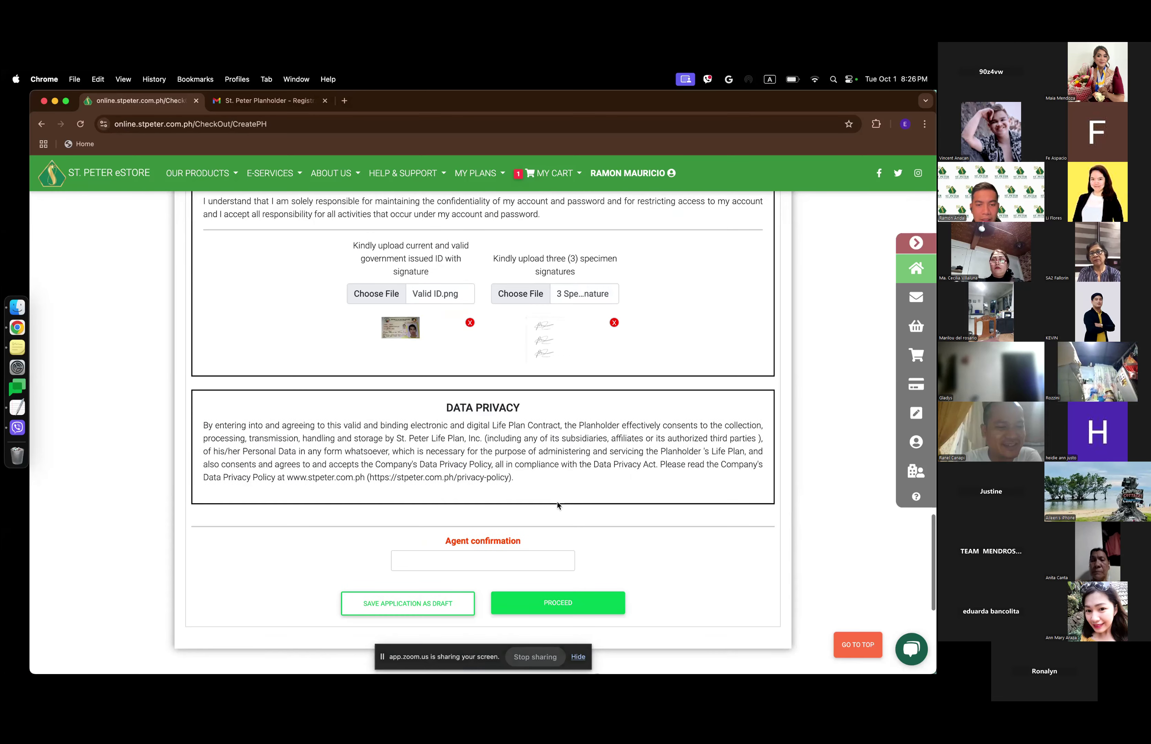
click(525, 560)
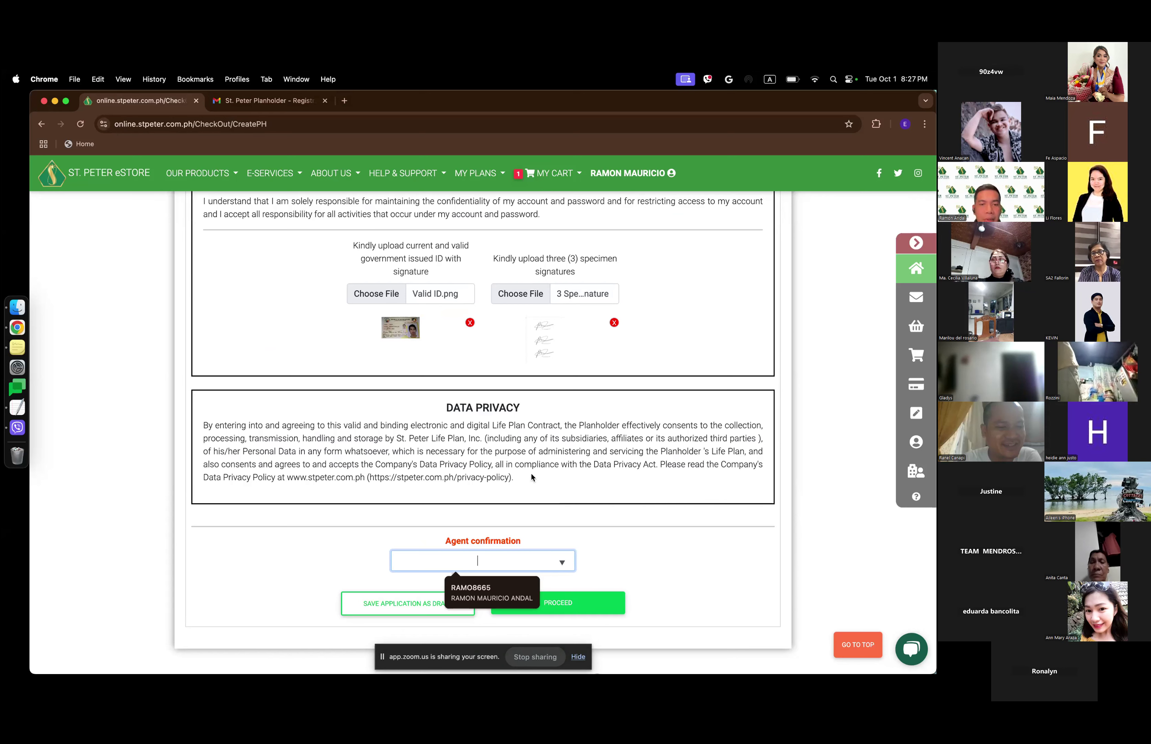
scroll(532, 477, down, 1)
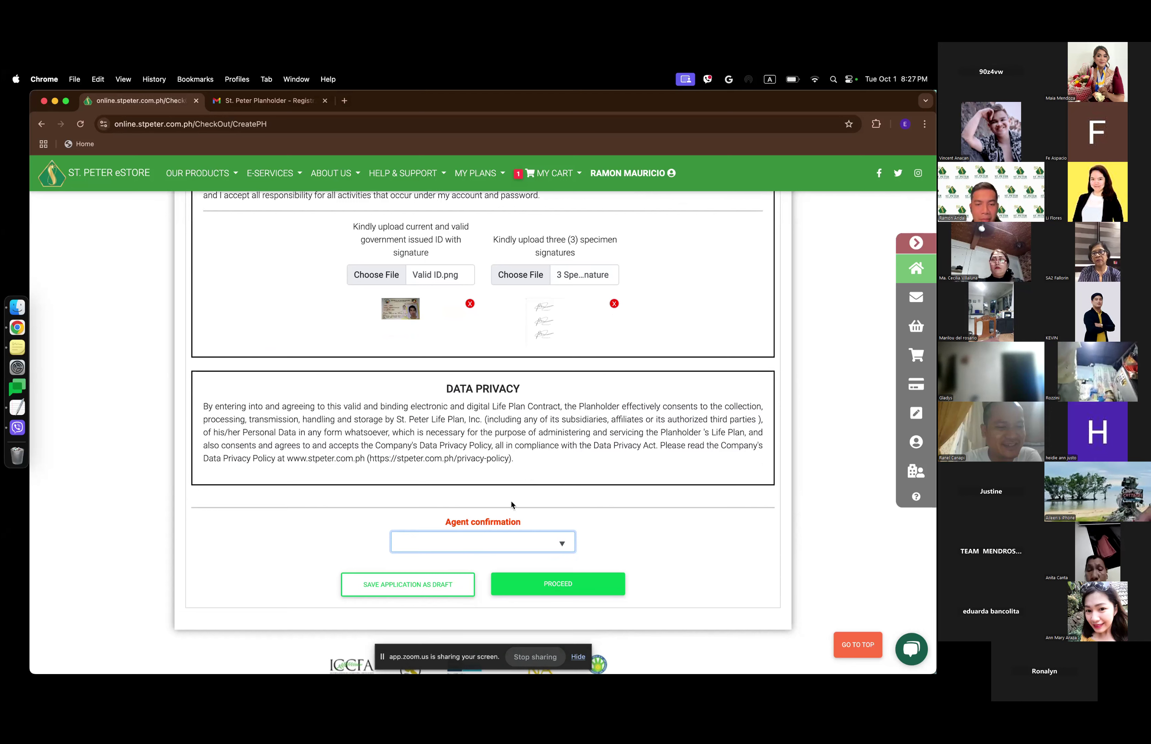
click(491, 537)
click(485, 567)
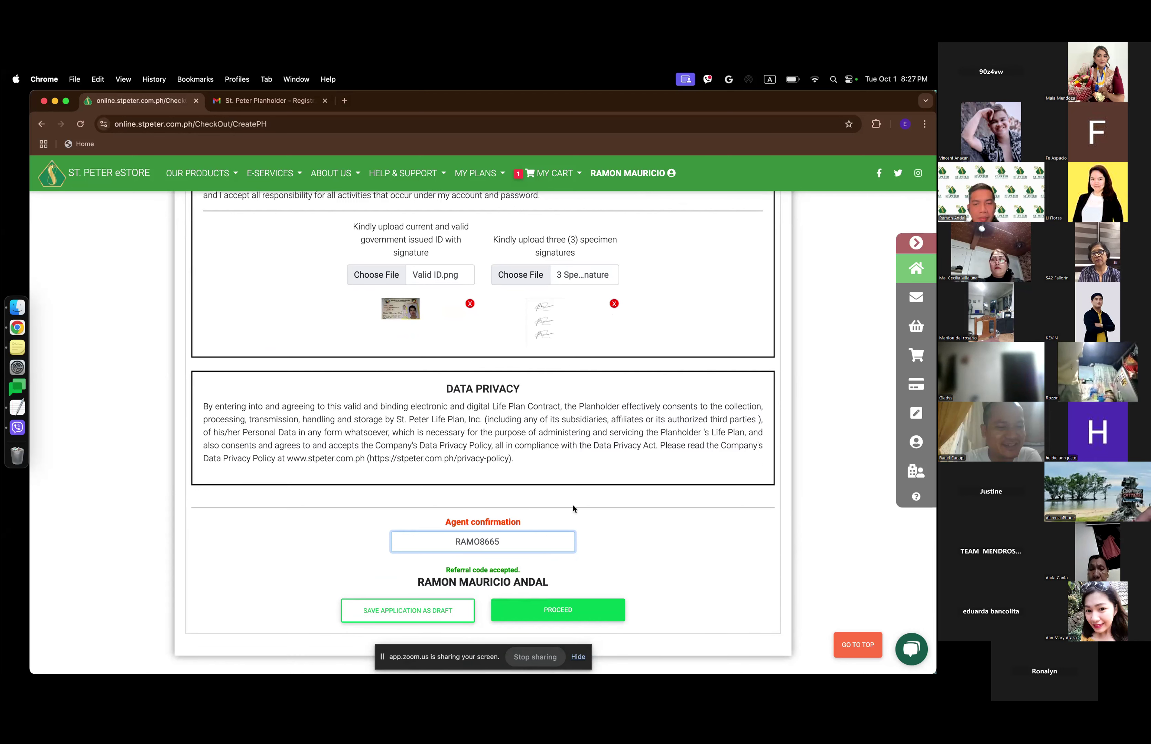
Review the referral text and the accepted agent's name shown beneath the field.
scroll(571, 493, up, 2)
drag(446, 586, 502, 584)
click(529, 589)
scroll(528, 589, down, 6)
triple_click(554, 487)
drag(553, 485, 417, 487)
click(417, 487)
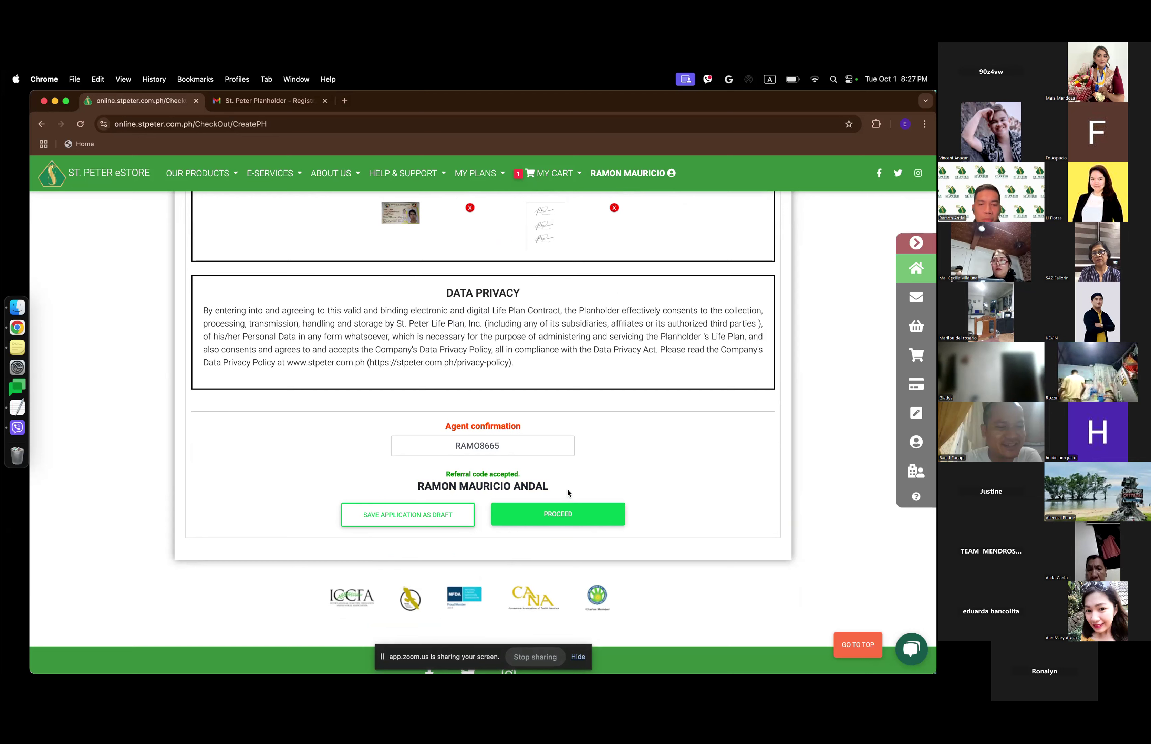
drag(556, 487, 457, 486)
click(457, 486)
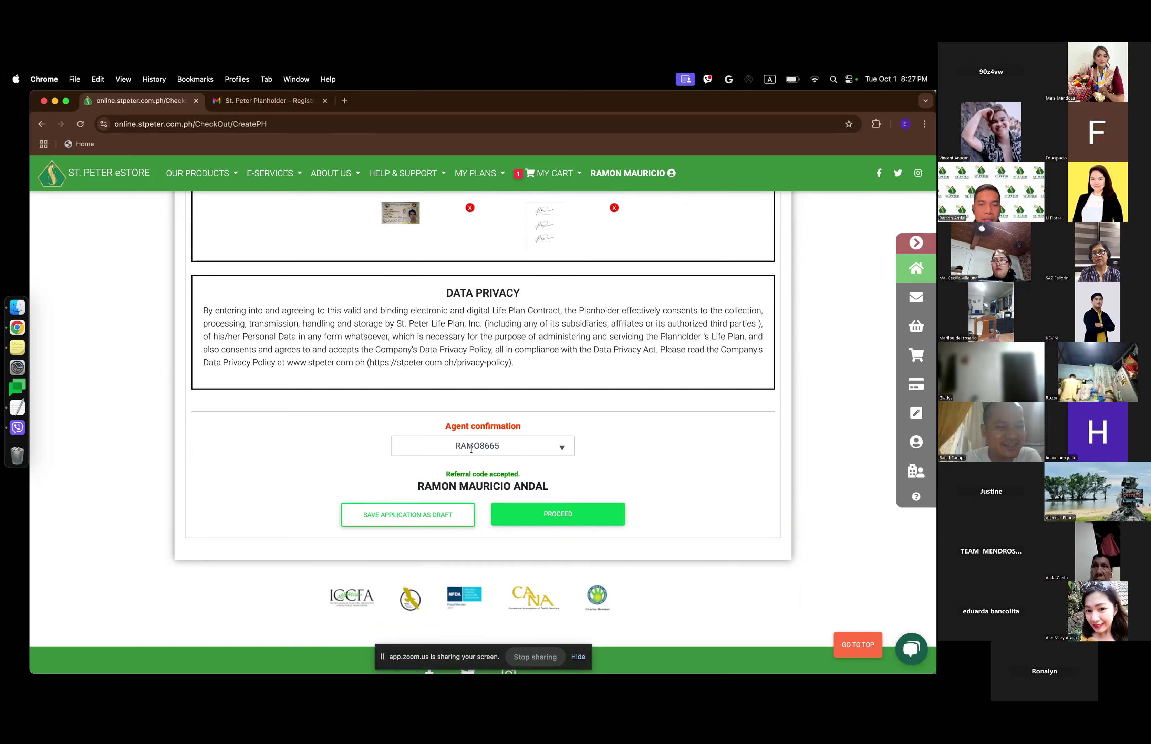
Trim digits from the agent code, then restore the full suggestion until 'Referral code accepted' shows.
click(500, 439)
key(BackSpace)
click(321, 465)
click(516, 447)
key(BackSpace)
key(BackSpace)
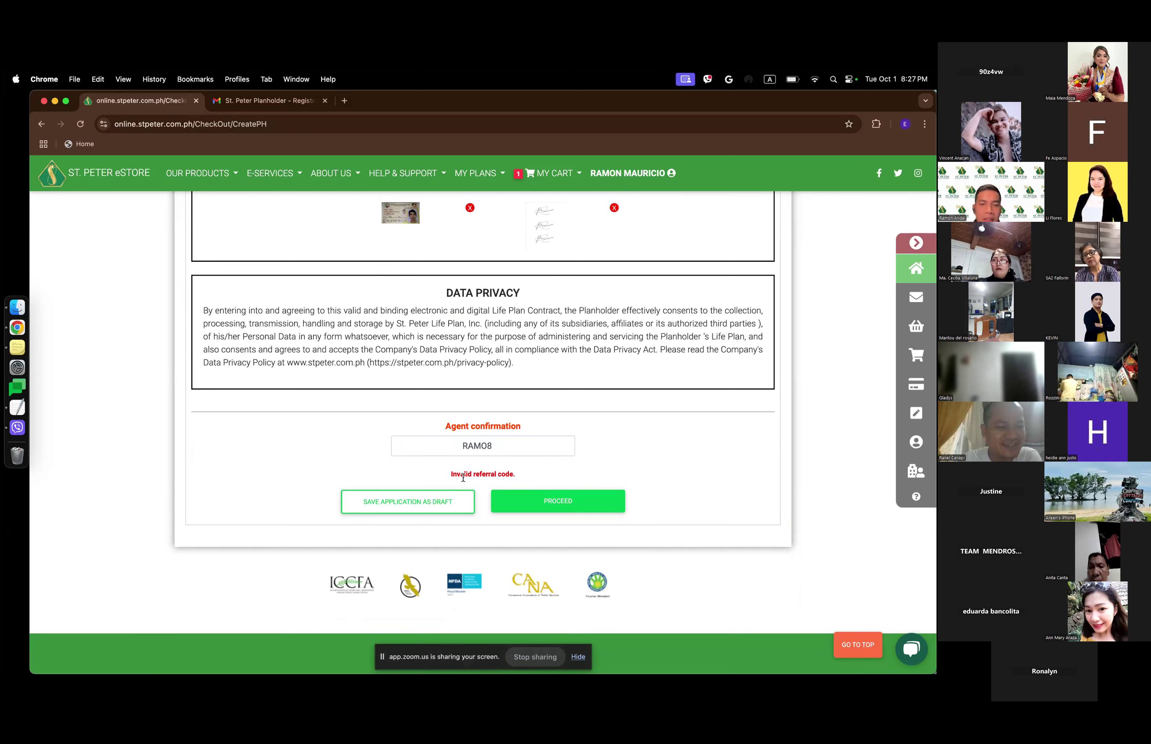
click(517, 444)
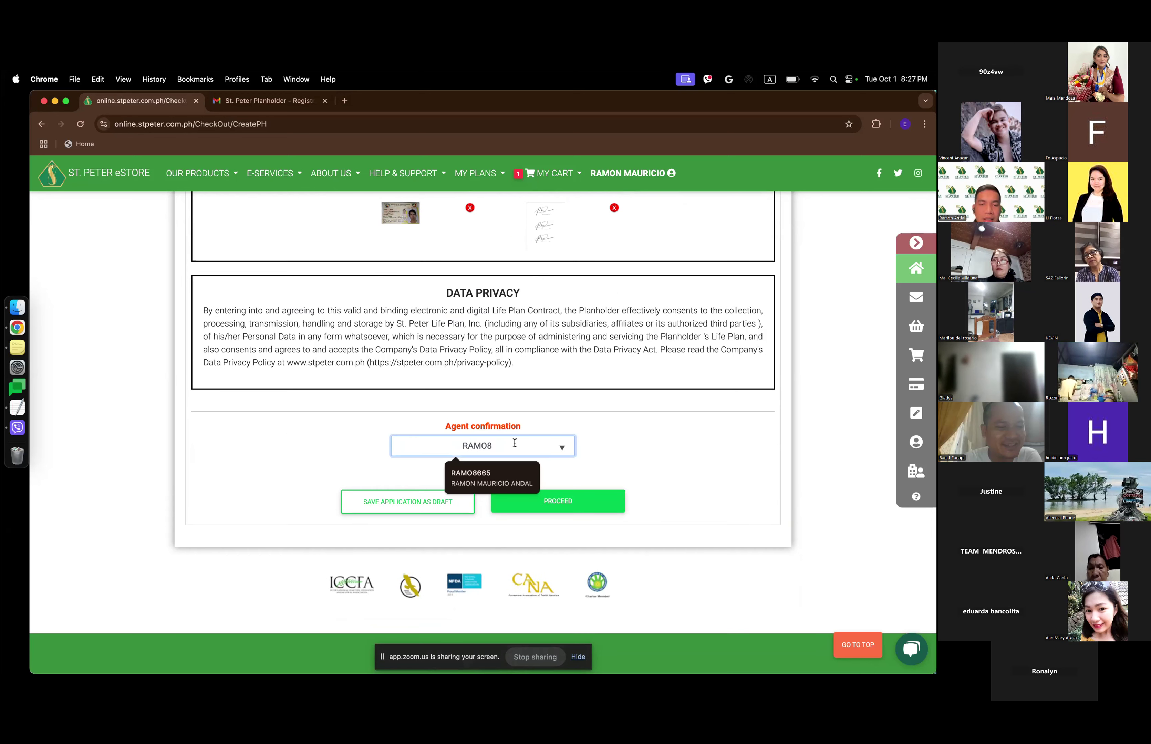
click(476, 476)
drag(447, 474, 519, 482)
click(520, 482)
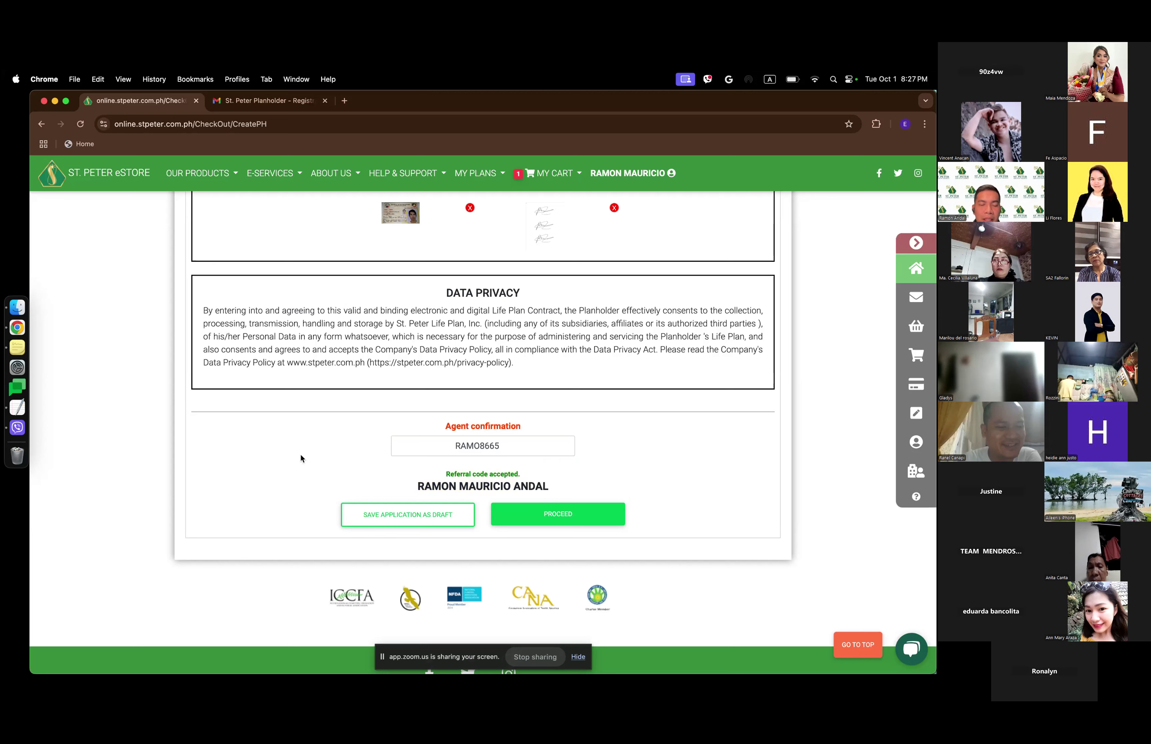
scroll(272, 446, down, 2)
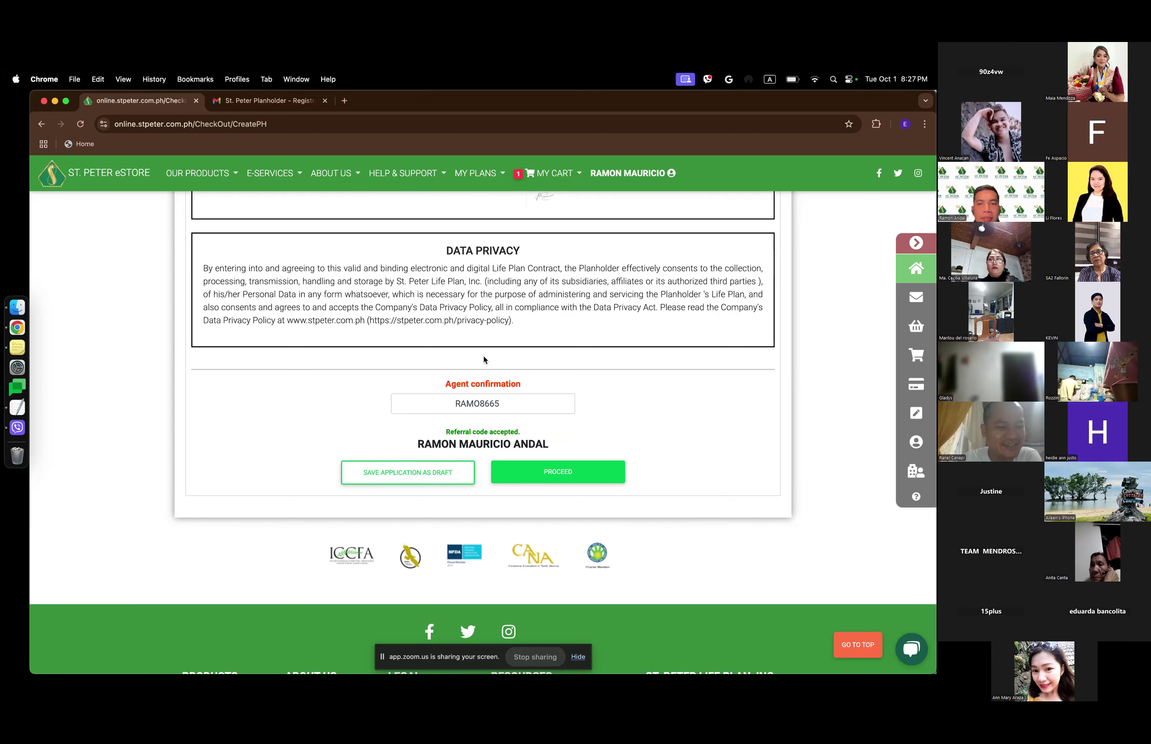
scroll(483, 359, up, 5)
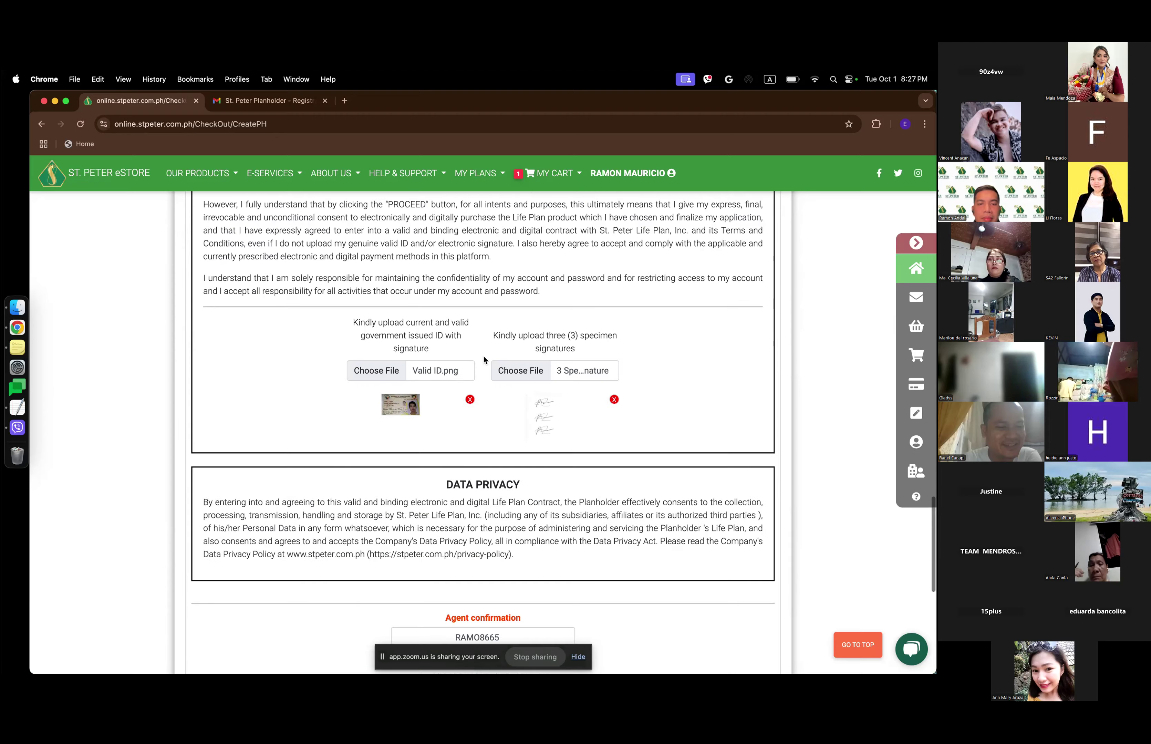
scroll(482, 358, up, 1)
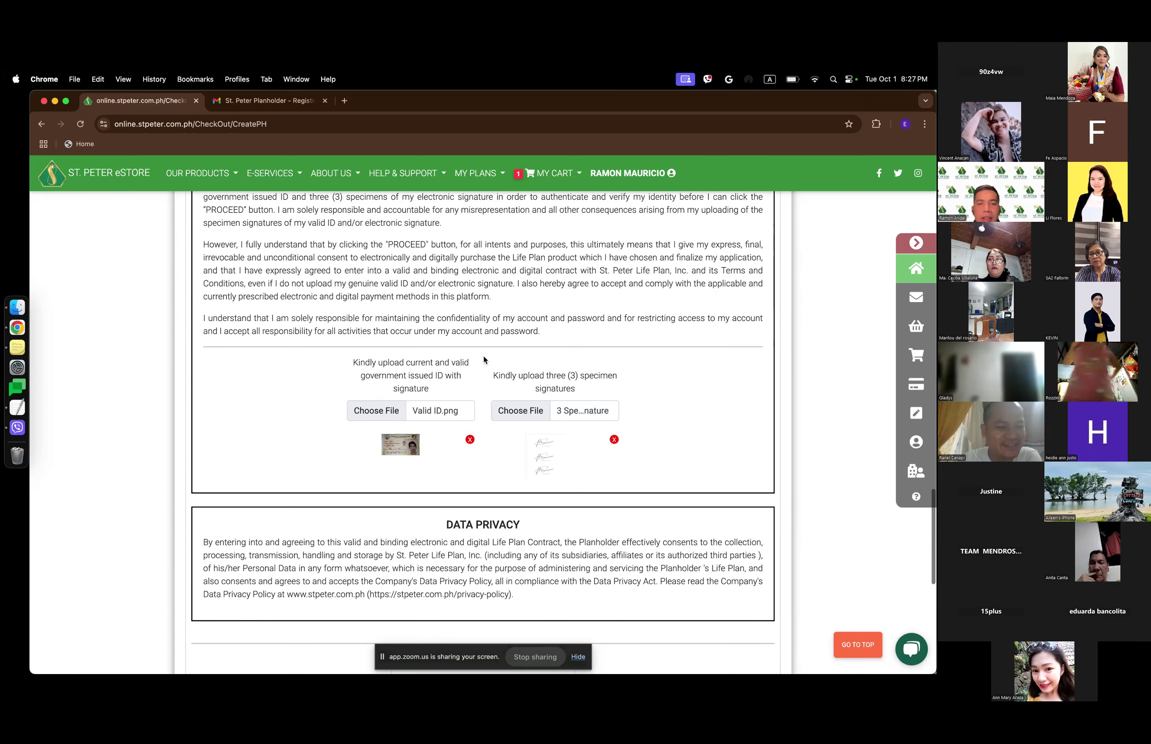
scroll(484, 359, up, 15)
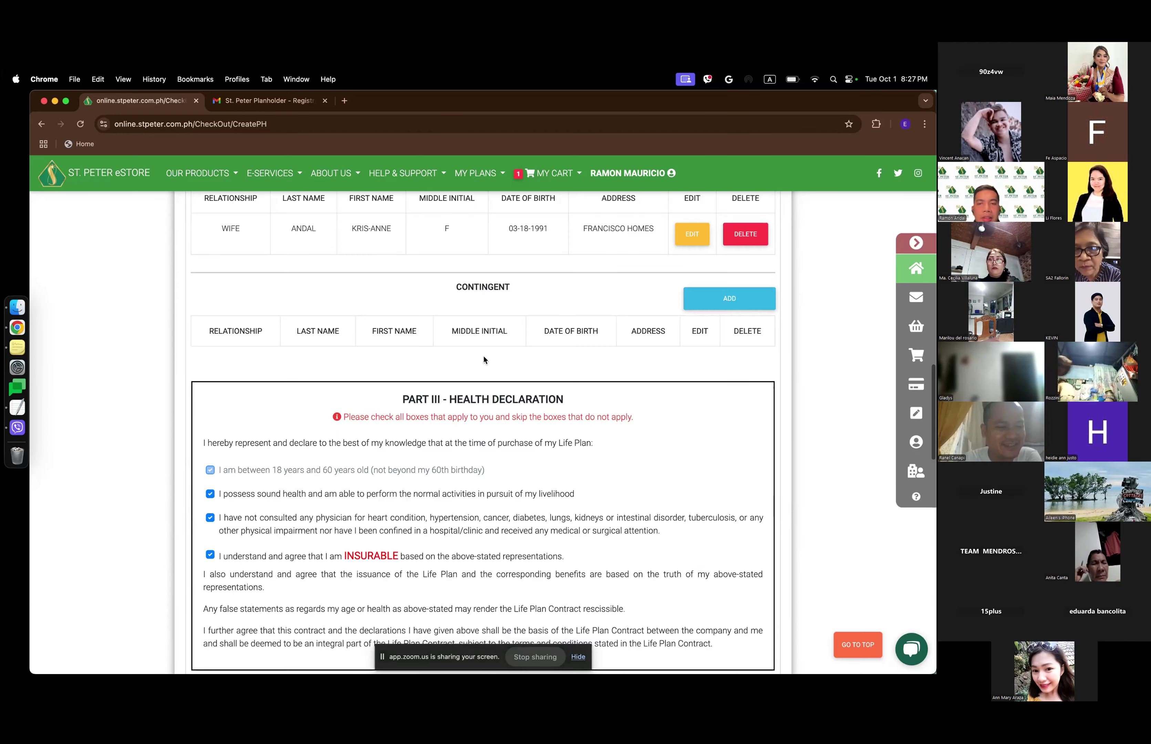
scroll(484, 359, up, 3)
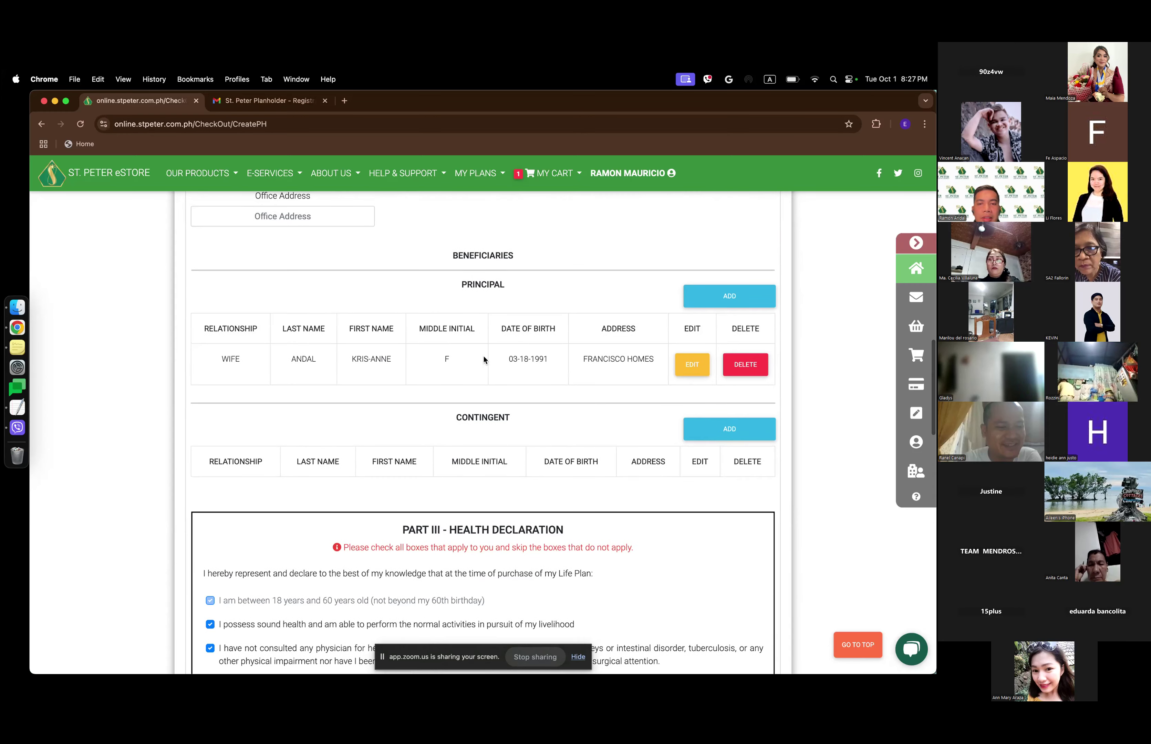
scroll(483, 356, down, 3)
scroll(484, 360, down, 15)
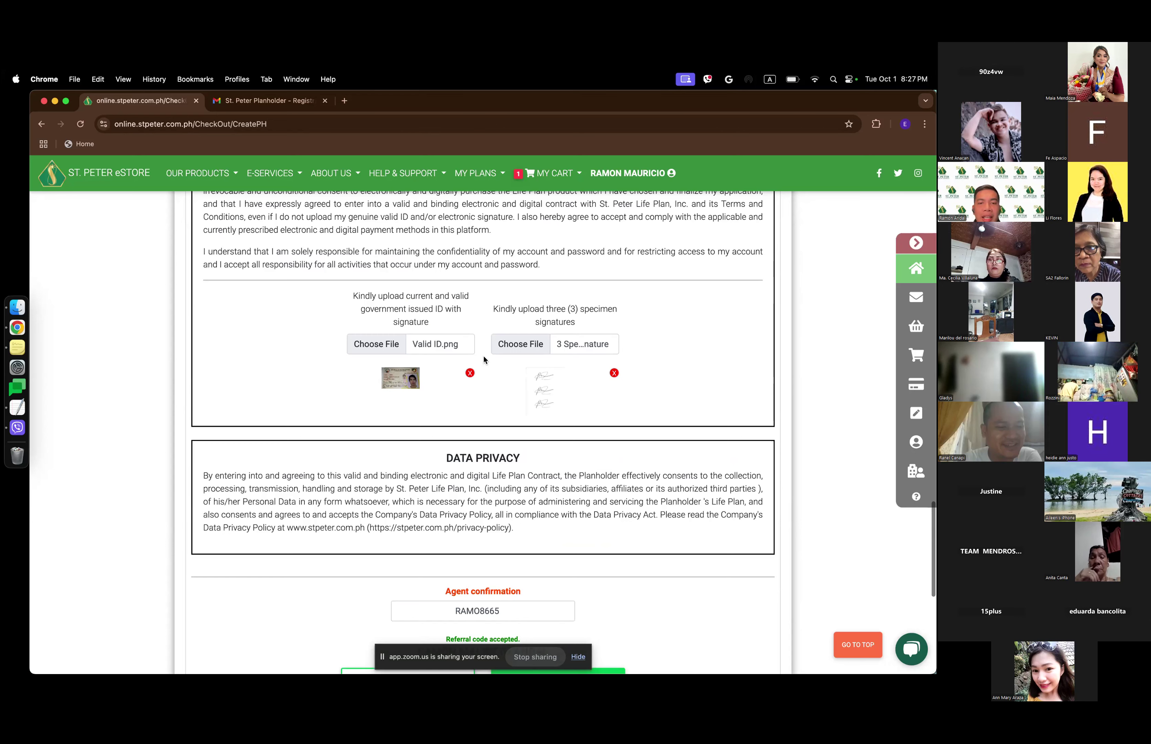
scroll(483, 357, down, 2)
scroll(483, 361, down, 2)
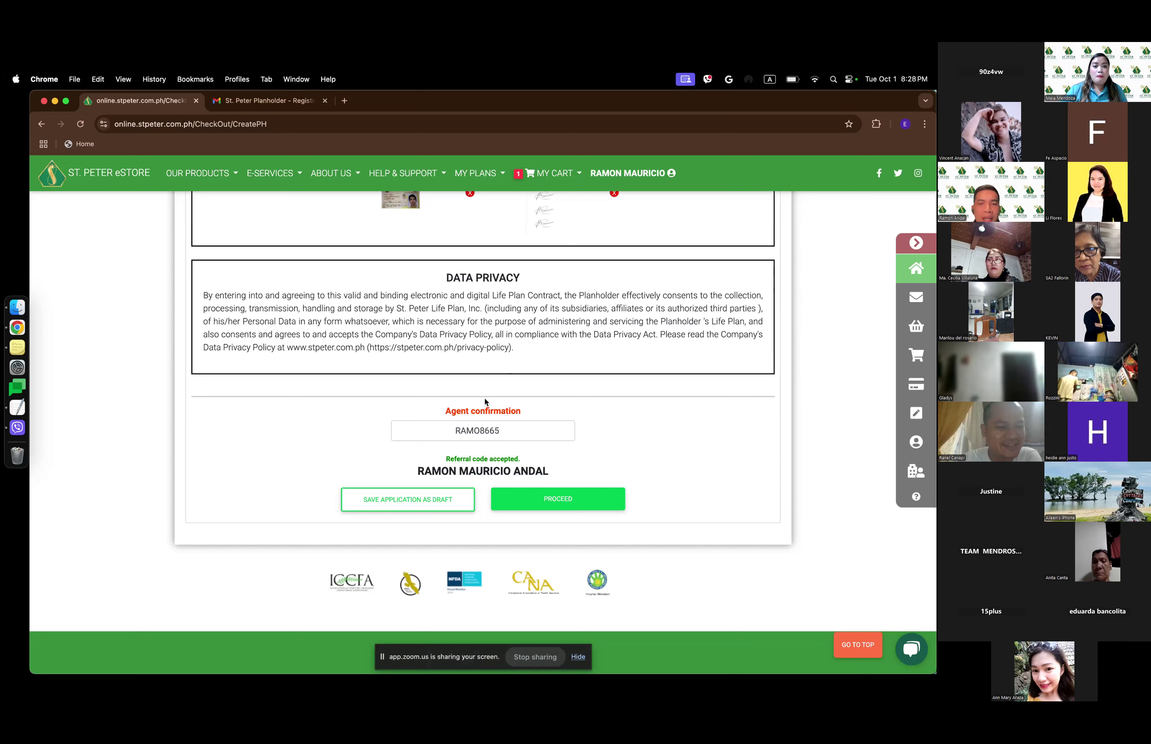
scroll(507, 294, up, 5)
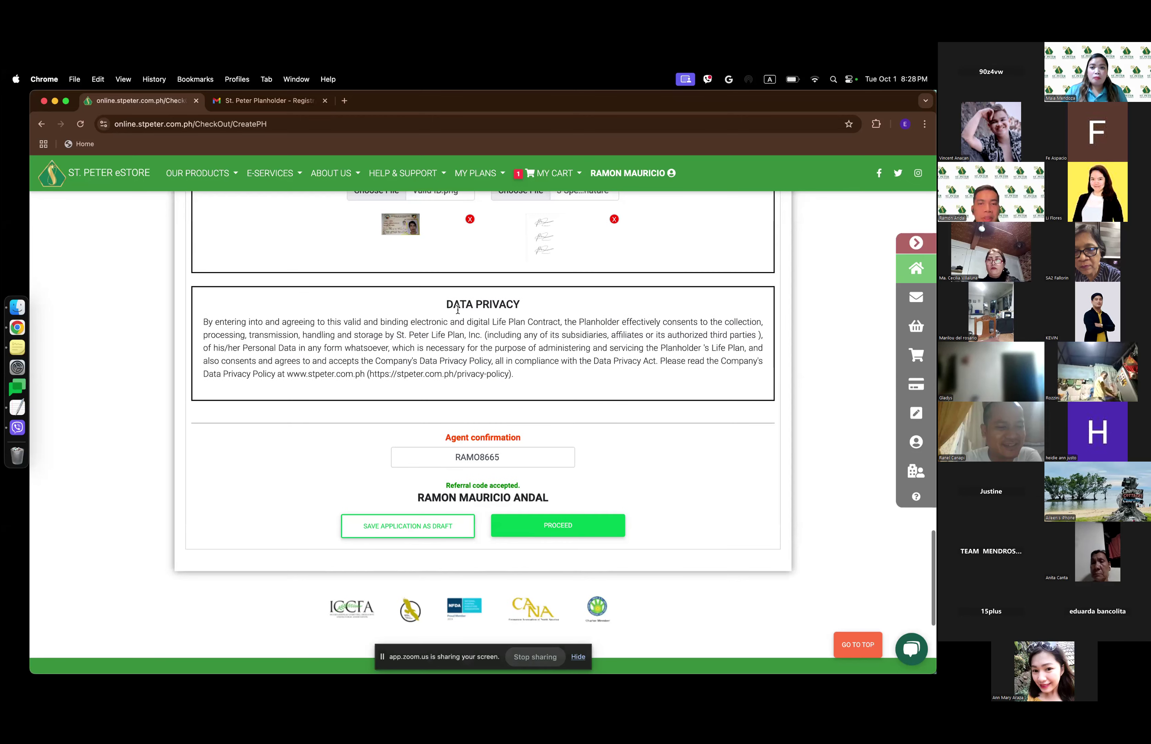
scroll(480, 316, up, 3)
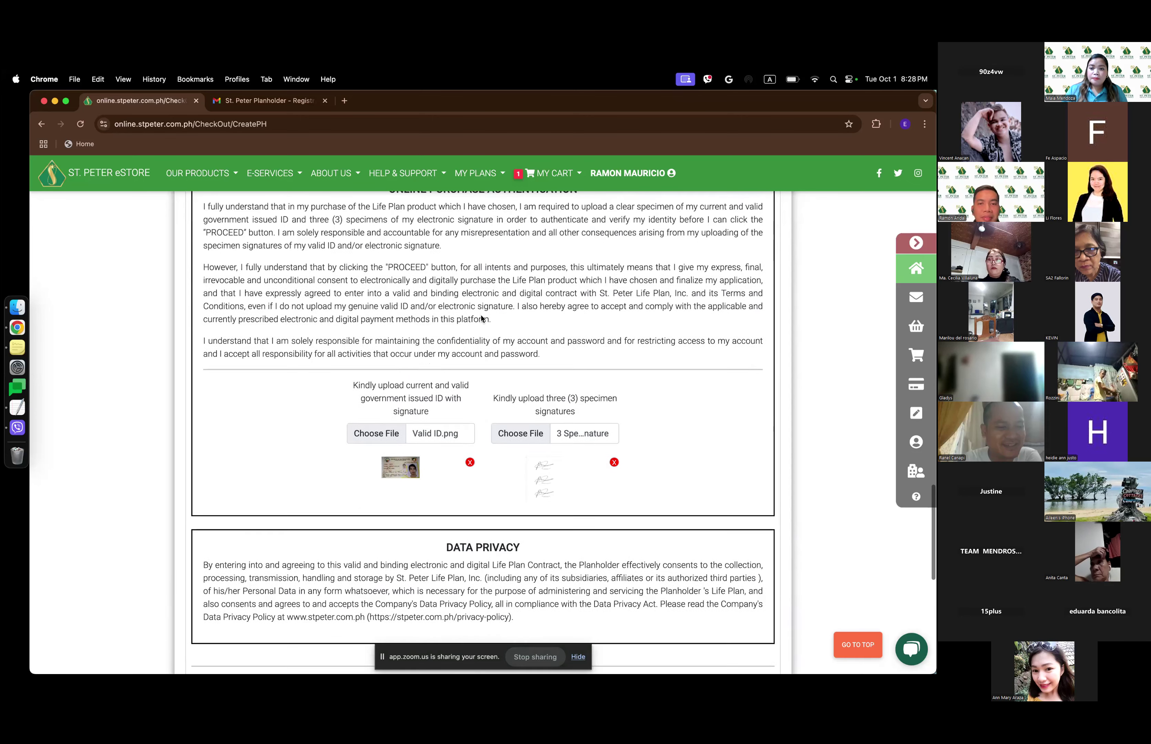
scroll(480, 315, down, 6)
scroll(480, 316, down, 3)
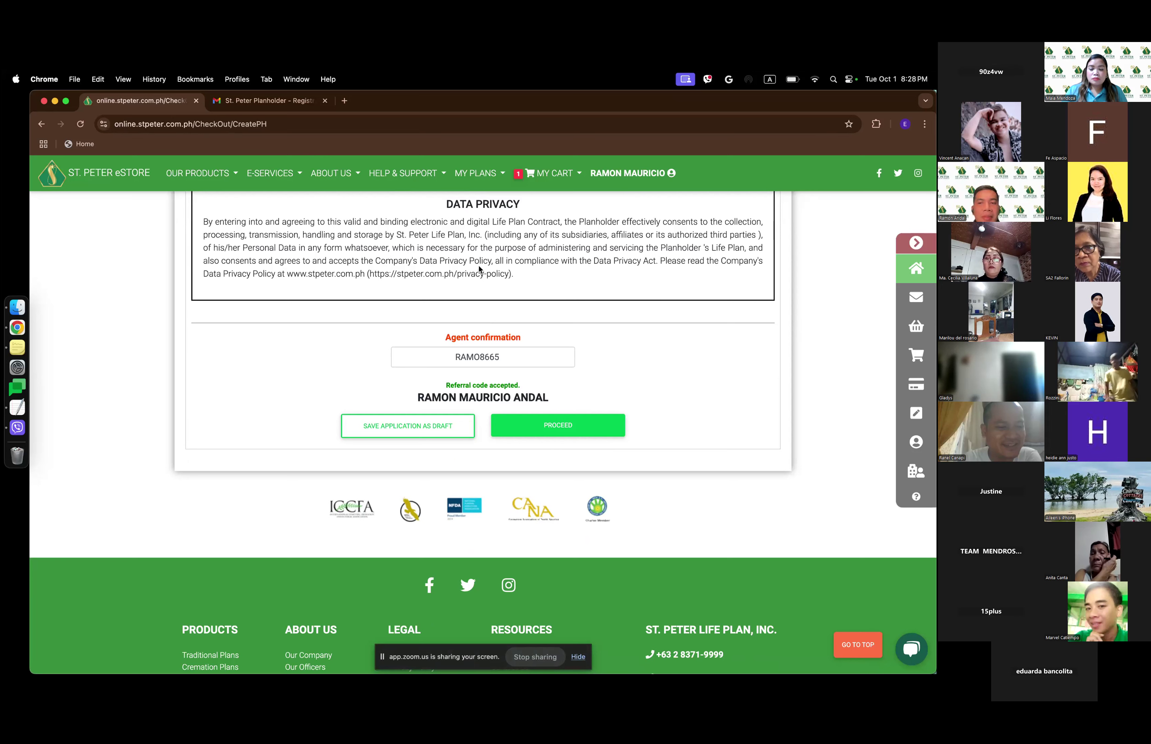
scroll(481, 267, up, 1)
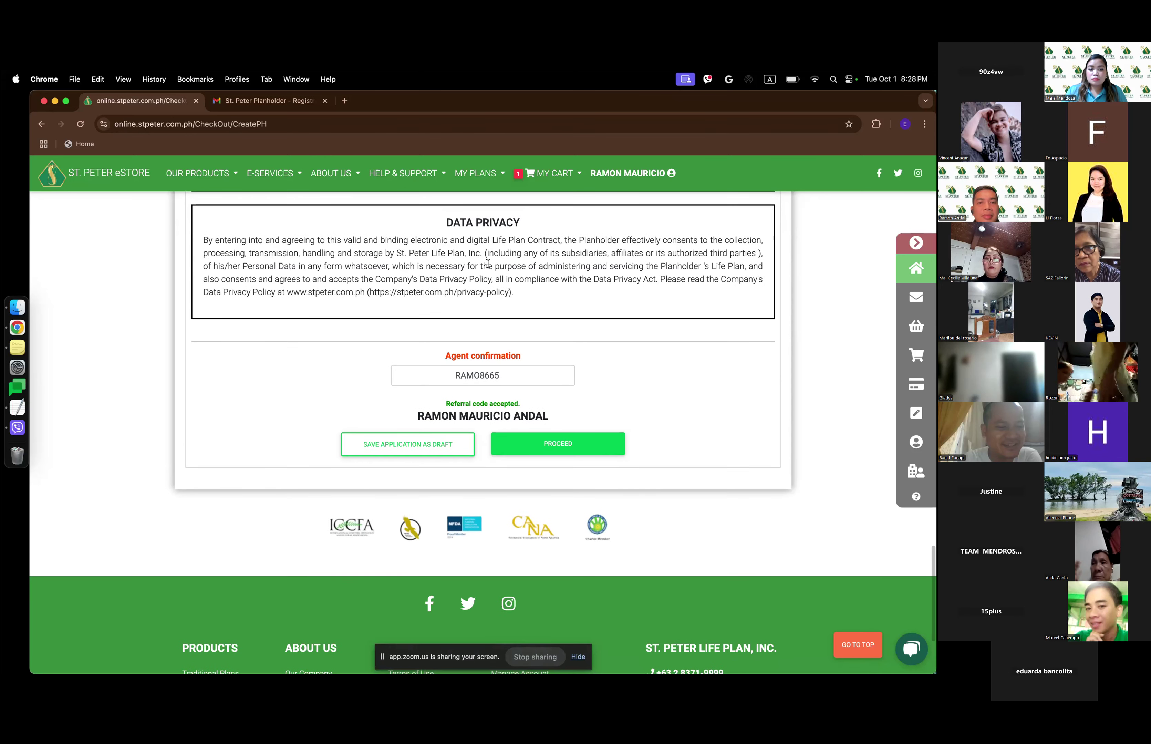
scroll(488, 263, up, 2)
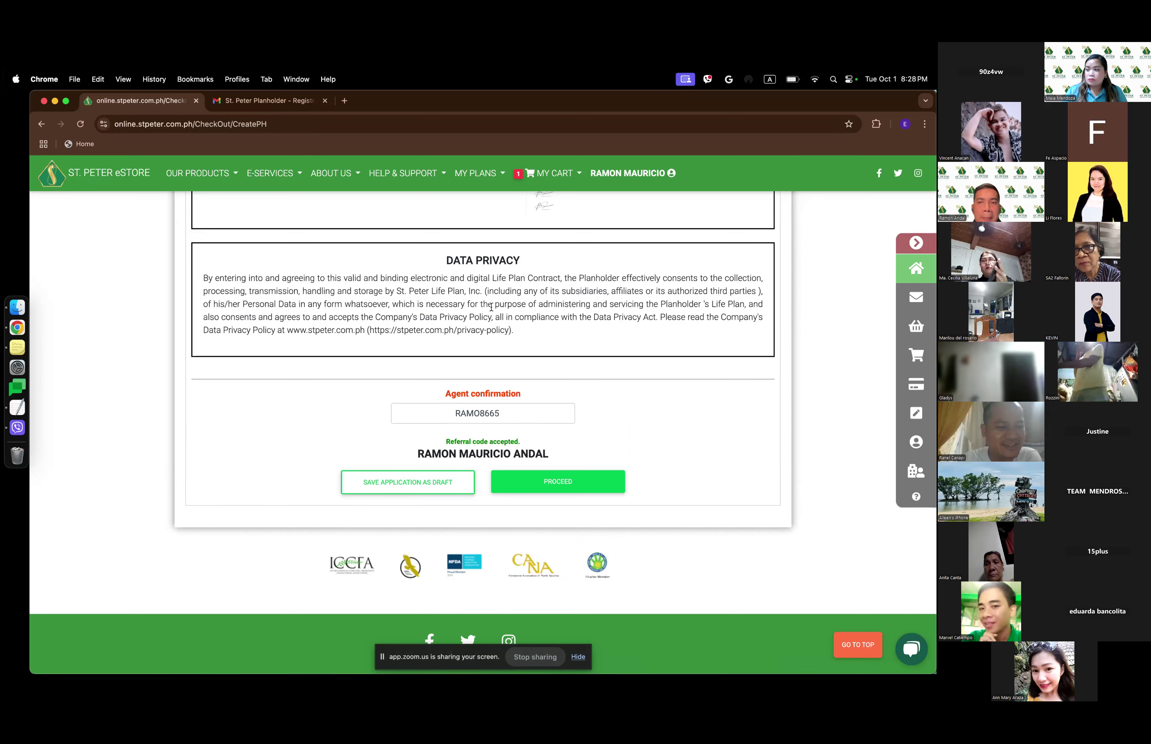
scroll(489, 307, up, 2)
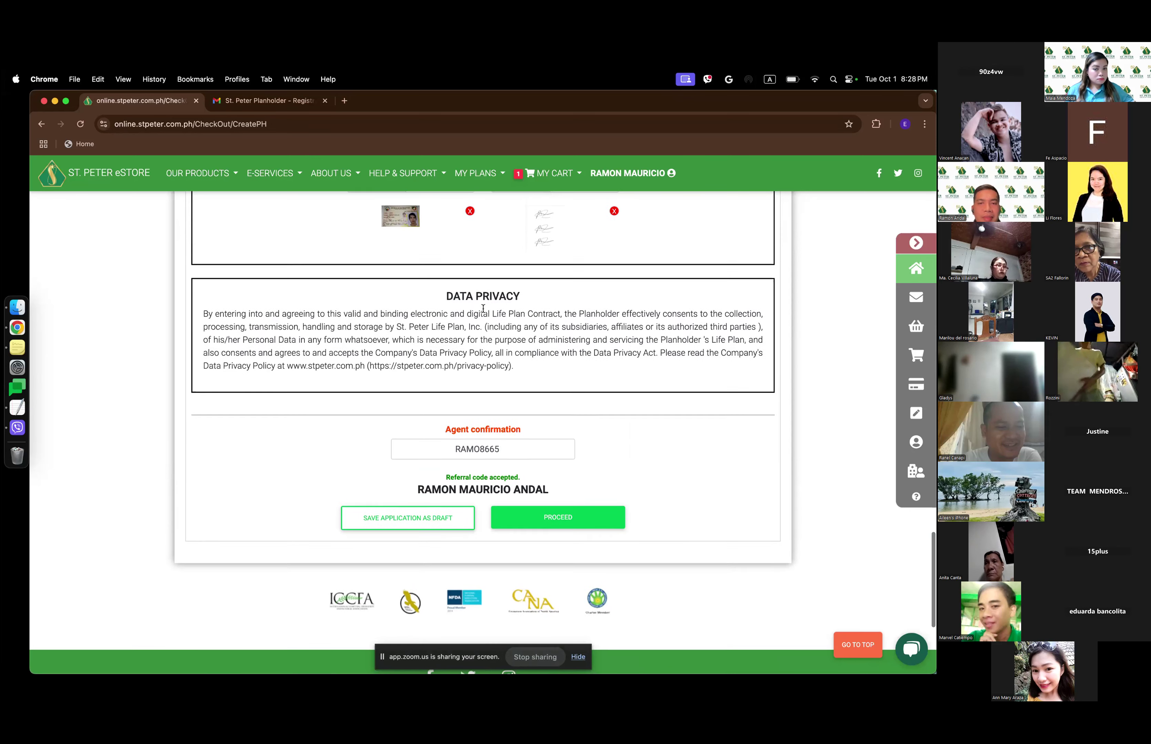
scroll(484, 308, up, 2)
scroll(482, 308, up, 3)
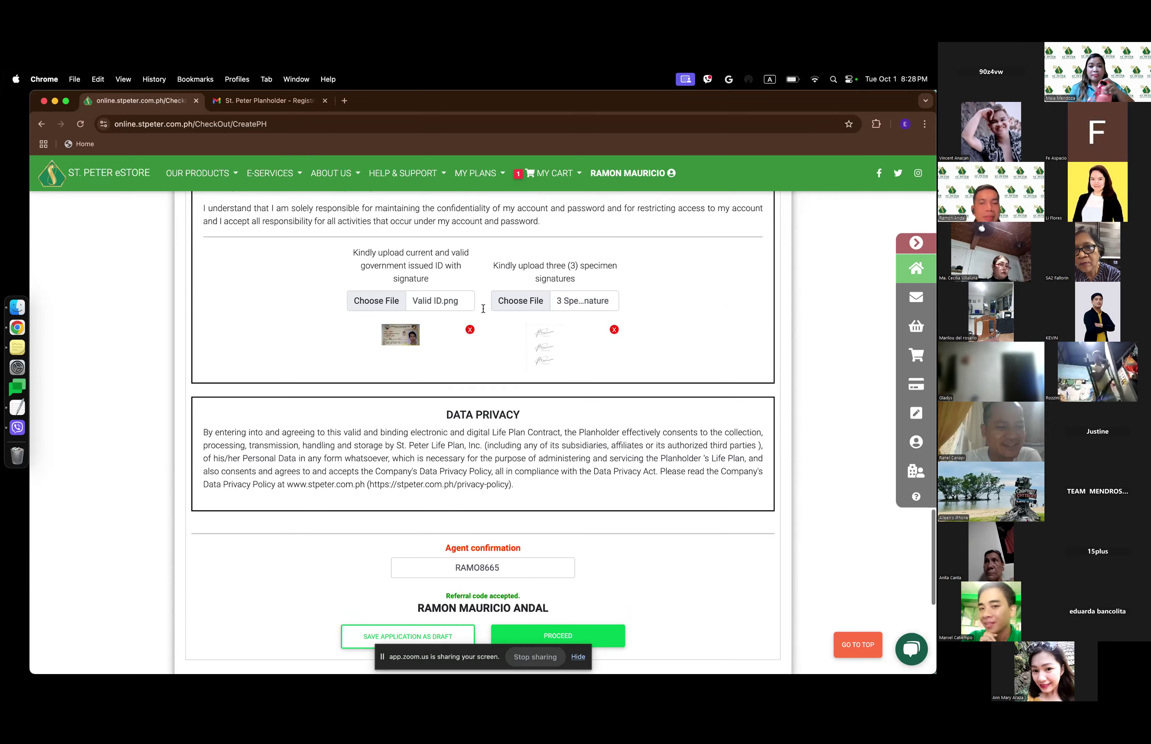
scroll(483, 308, down, 5)
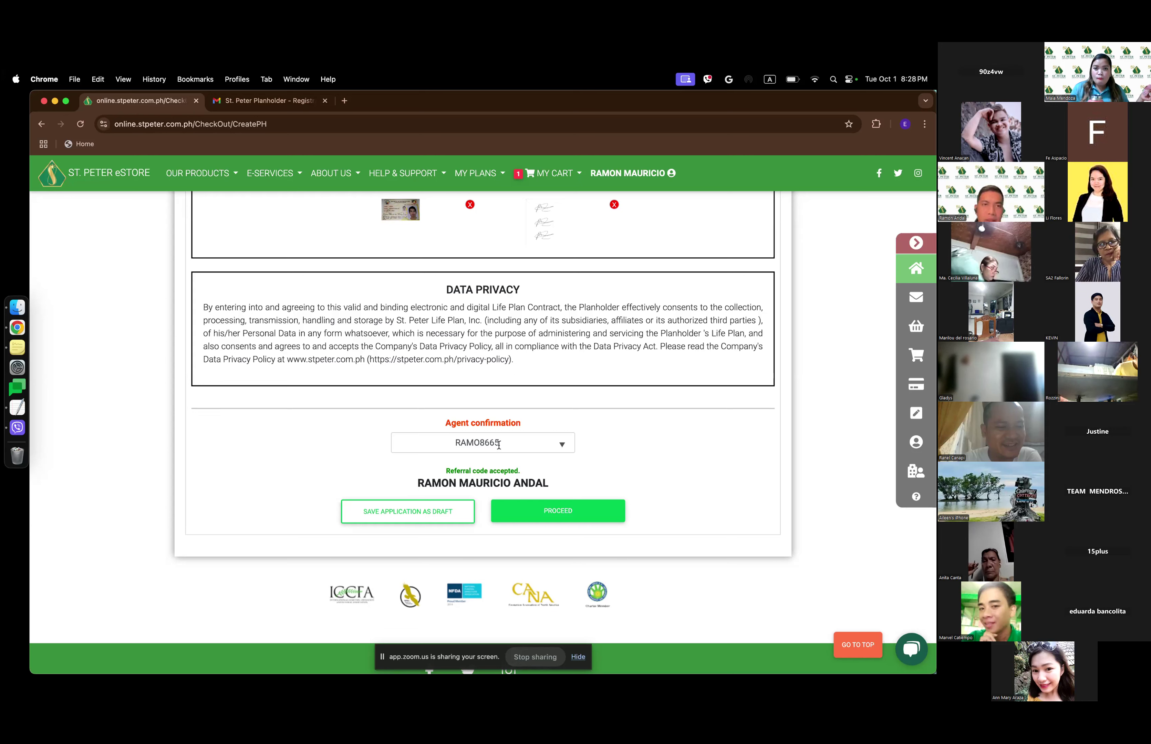
drag(507, 443, 472, 442)
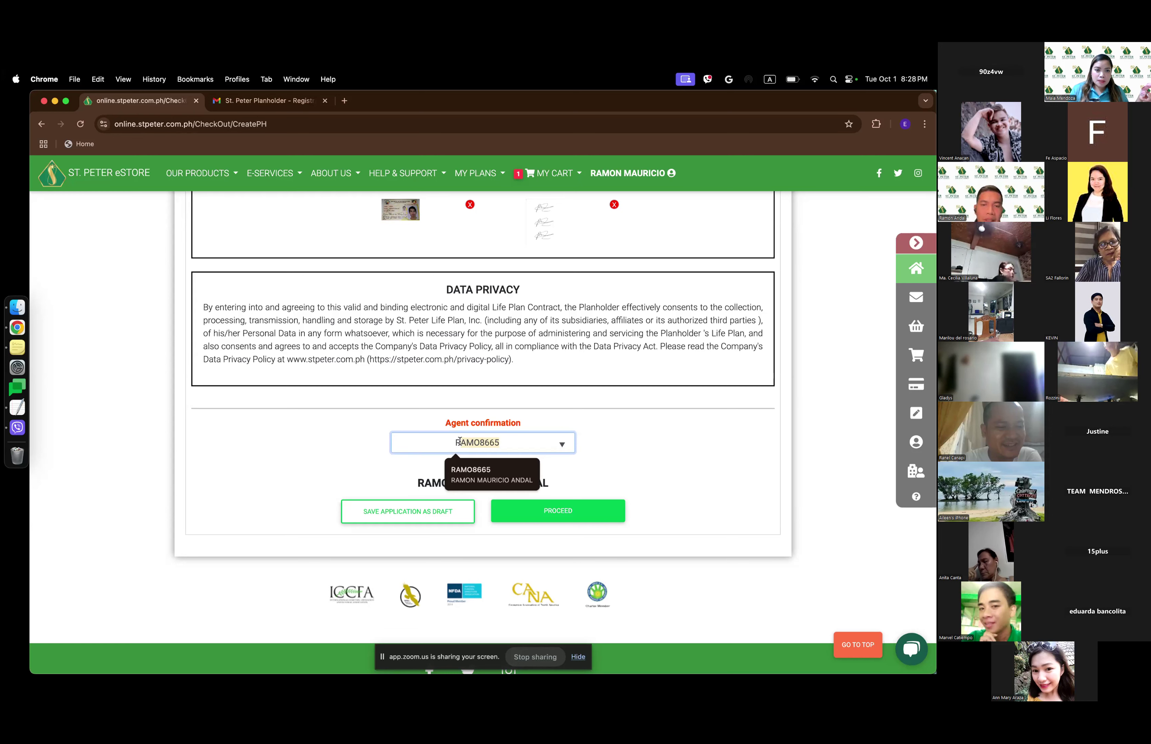
click(269, 429)
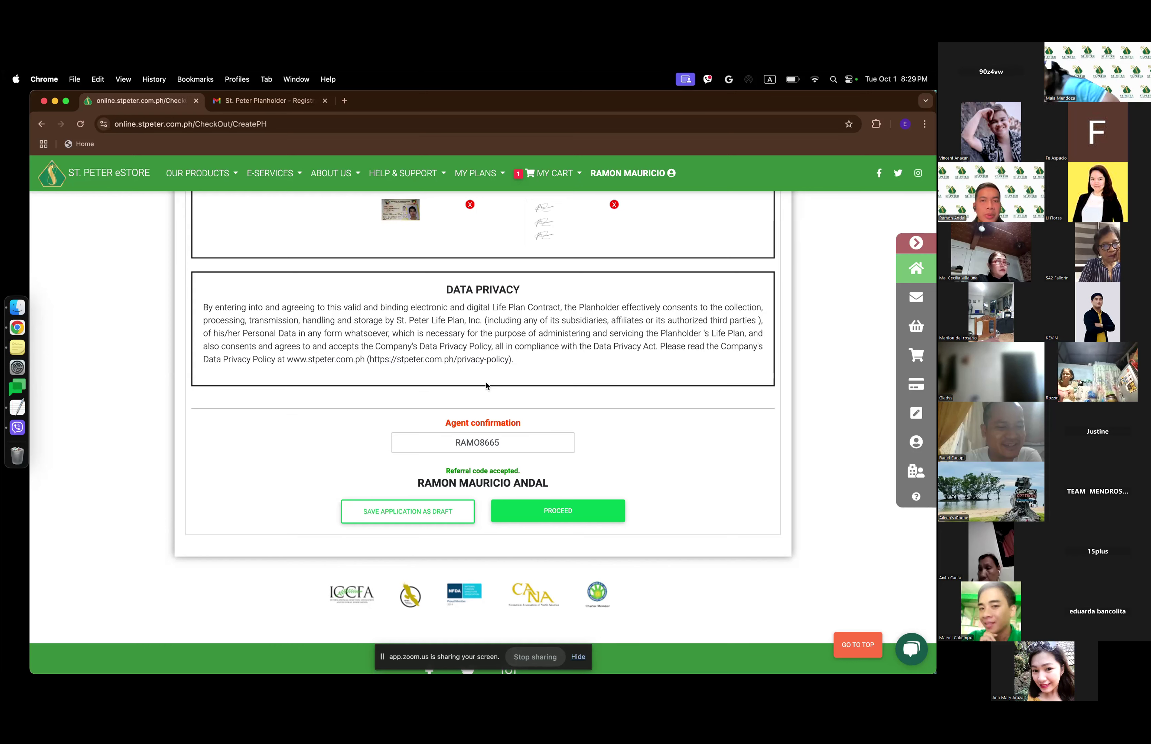
scroll(487, 384, up, 1)
scroll(487, 385, down, 2)
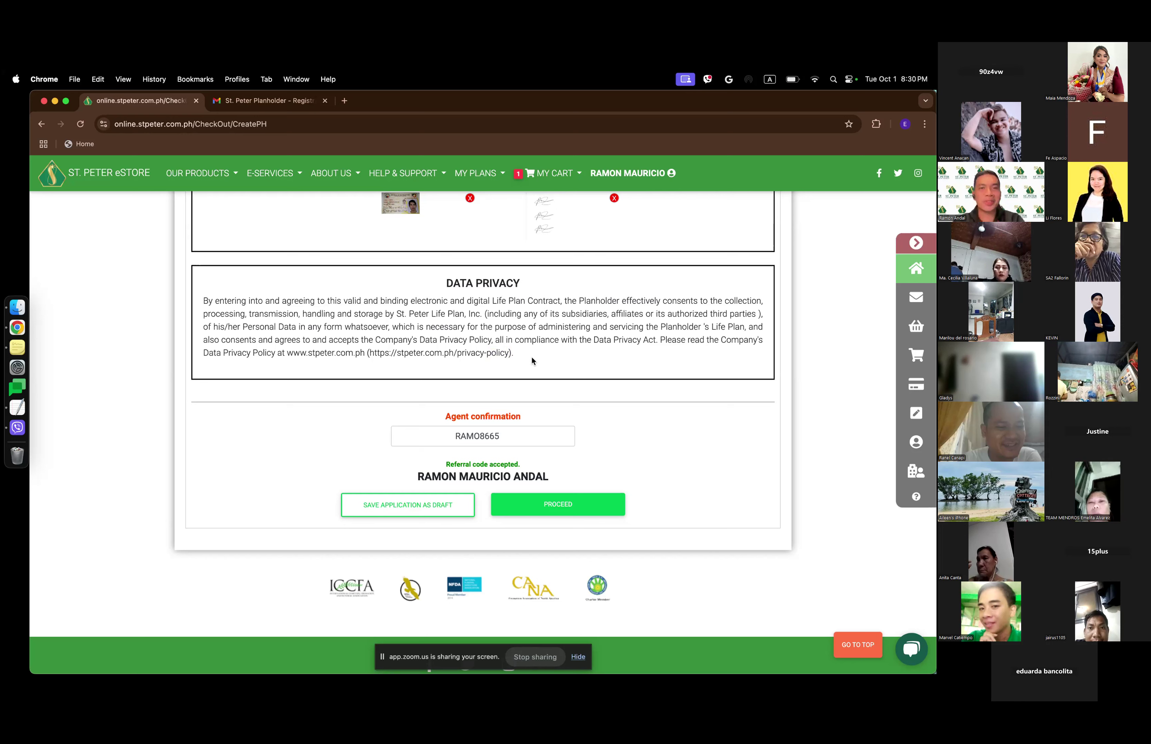
Move from the Data Privacy notice to the Agent confirmation field with its accepted code.
drag(520, 352, 556, 340)
click(543, 390)
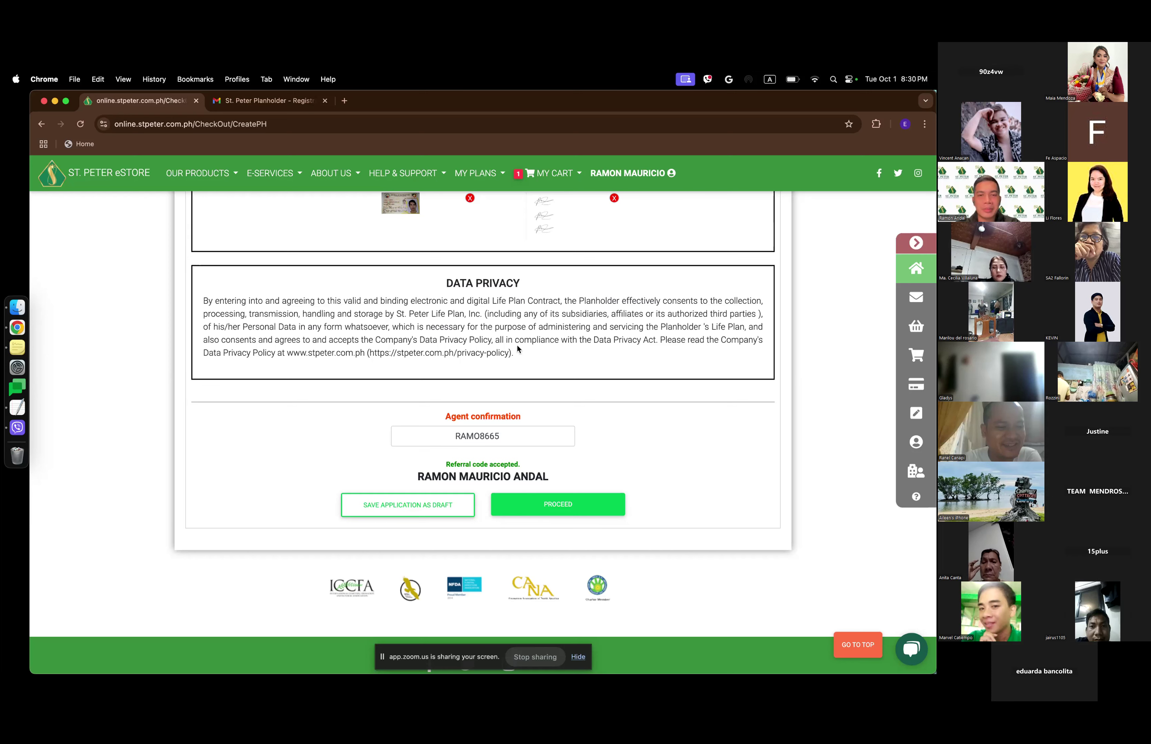
scroll(472, 352, up, 1)
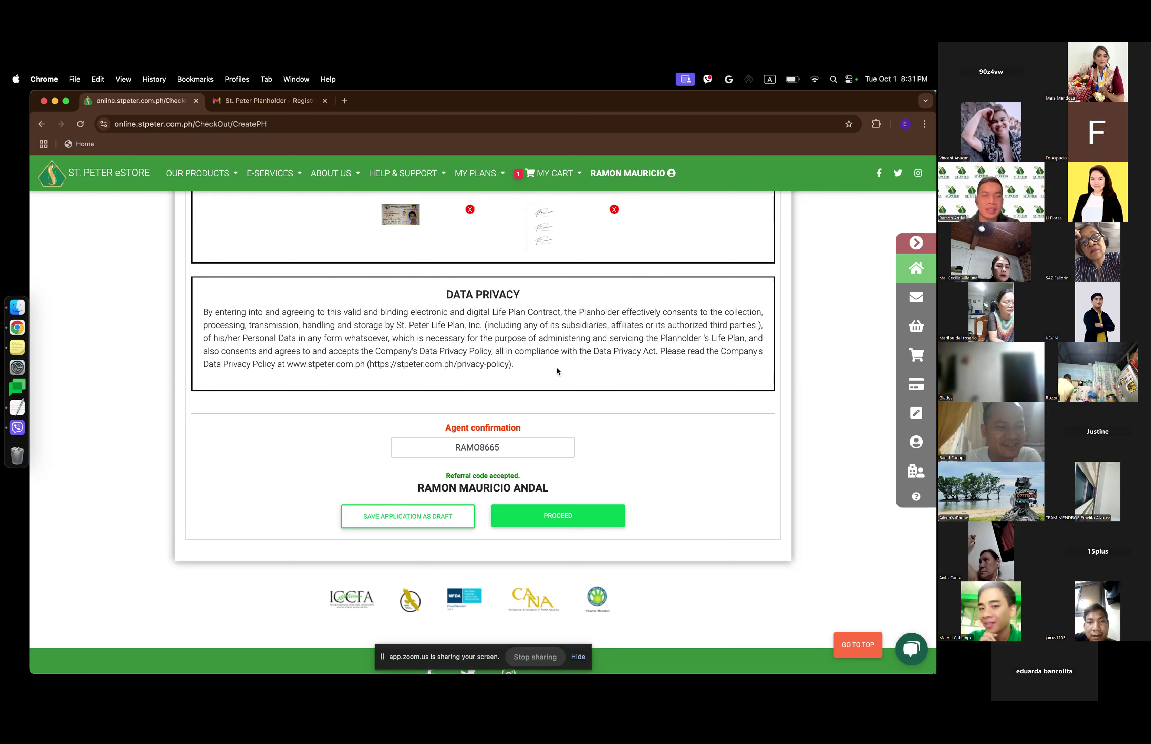
scroll(557, 371, up, 1)
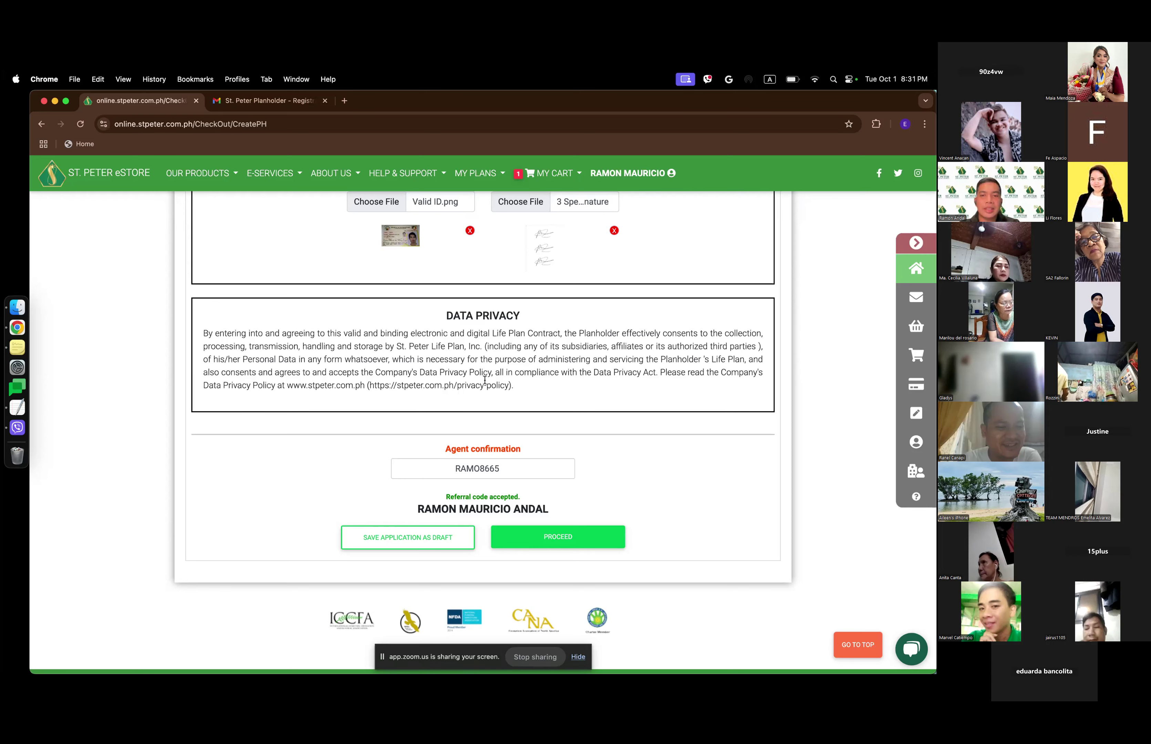
scroll(485, 380, up, 3)
scroll(486, 411, down, 1)
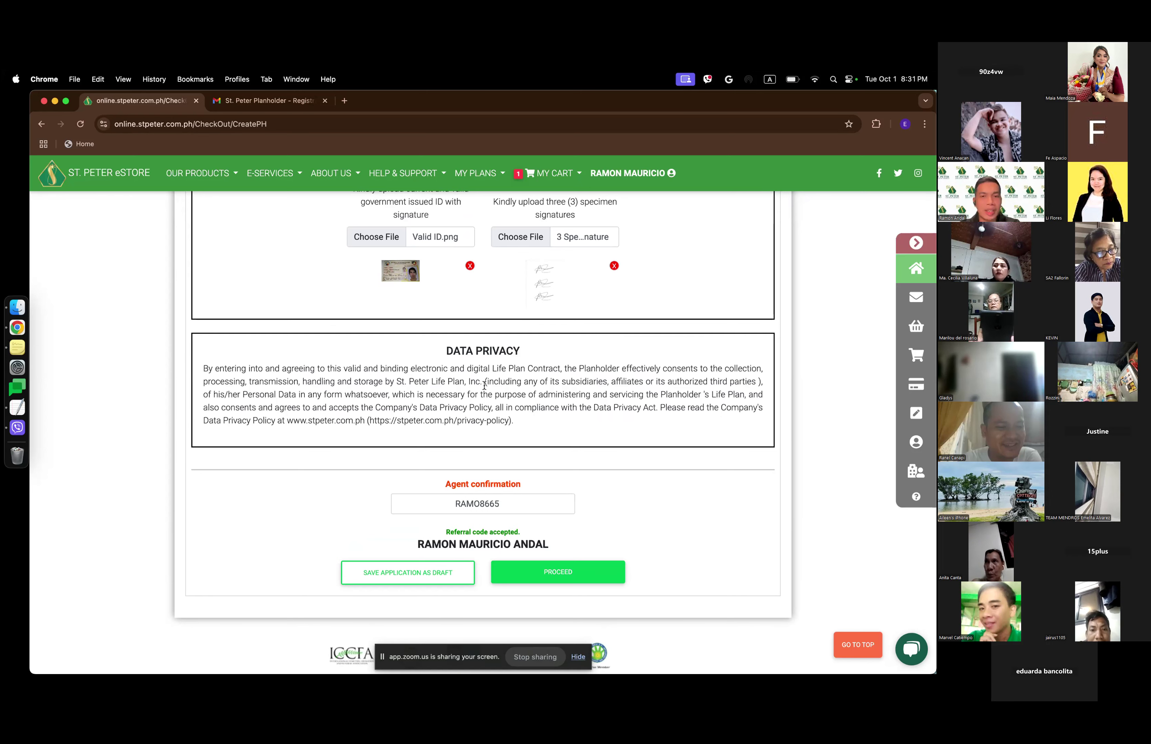
scroll(480, 404, up, 1)
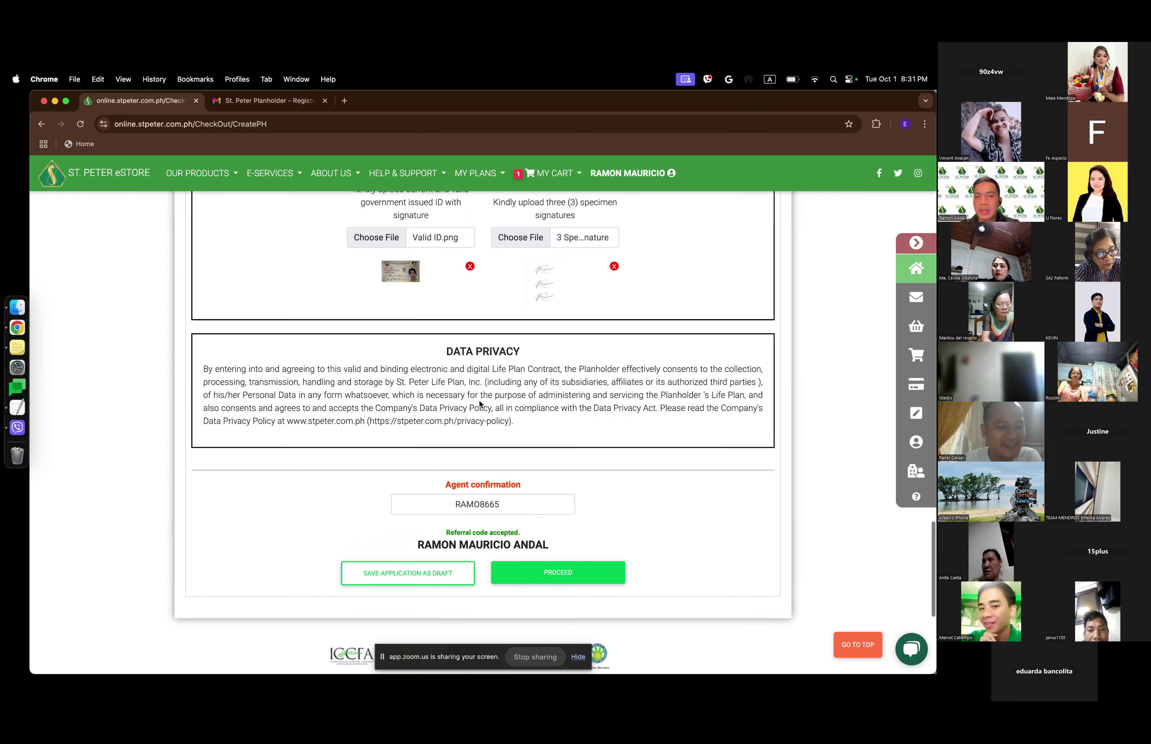
scroll(480, 404, up, 1)
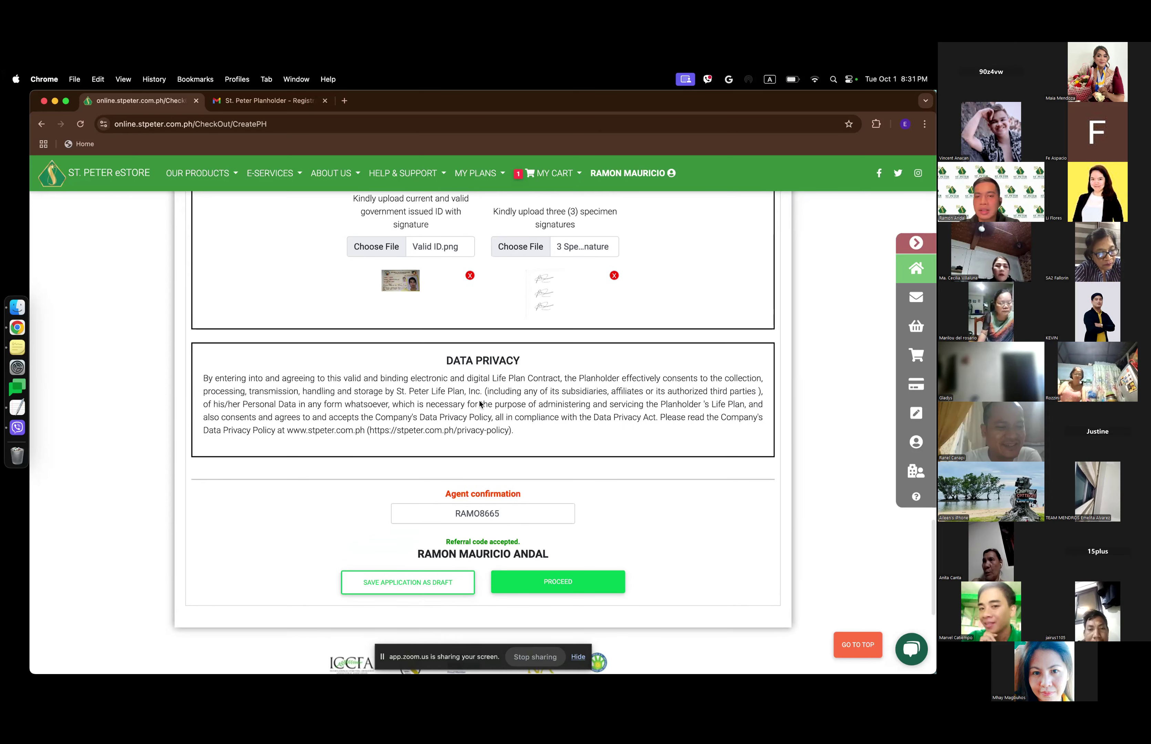
Remove the referral code's last digit, then retype 5 to restore it.
click(489, 504)
key(BackSpace)
text(5)
click(508, 387)
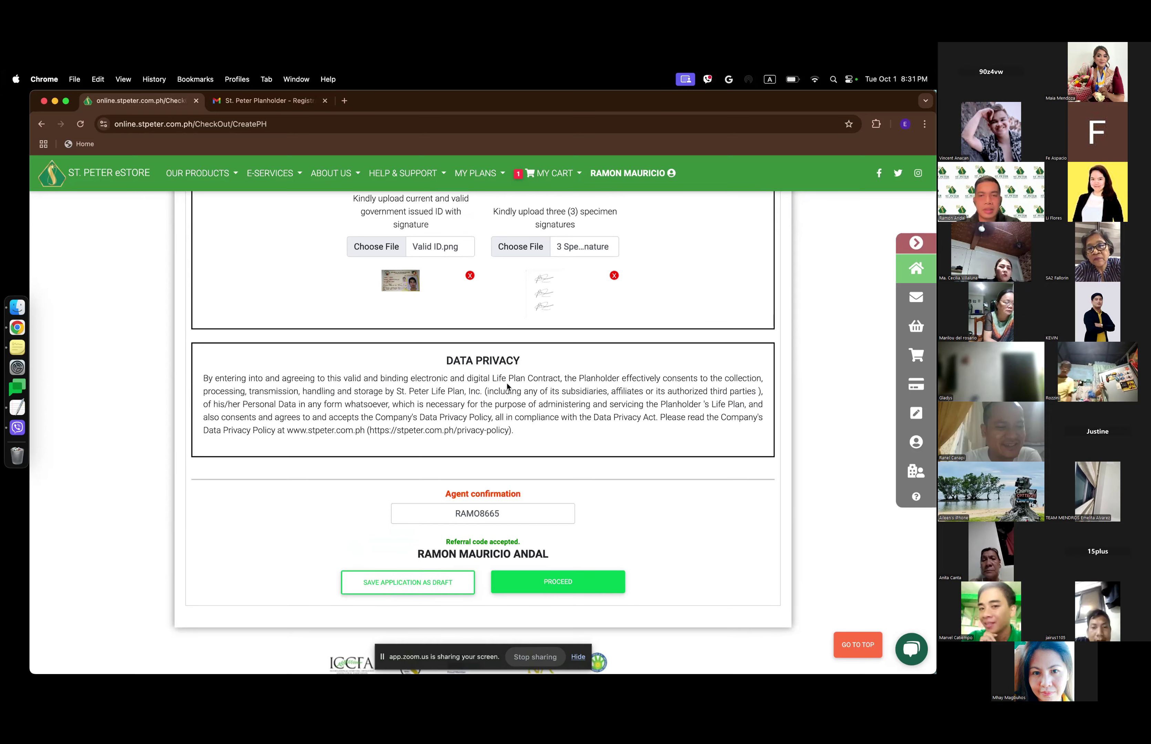
scroll(508, 386, up, 2)
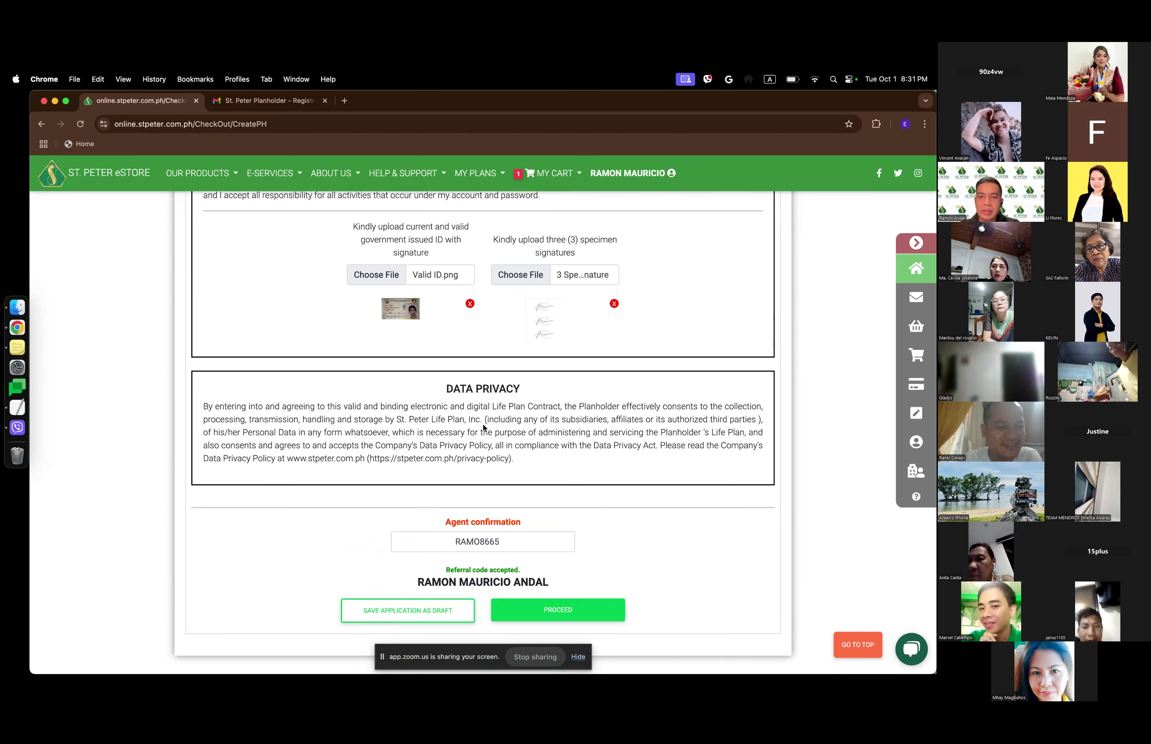
scroll(483, 428, down, 4)
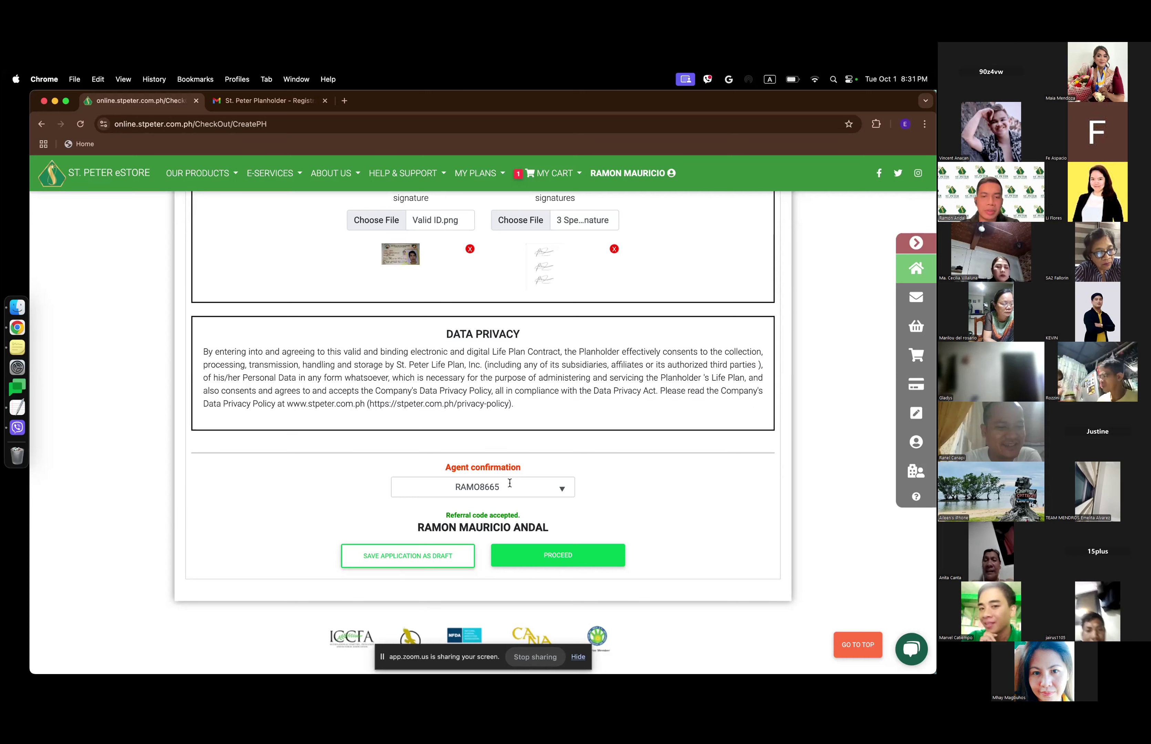
Delete the final digit again and press PROCEED with the shortened code.
click(510, 483)
key(BackSpace)
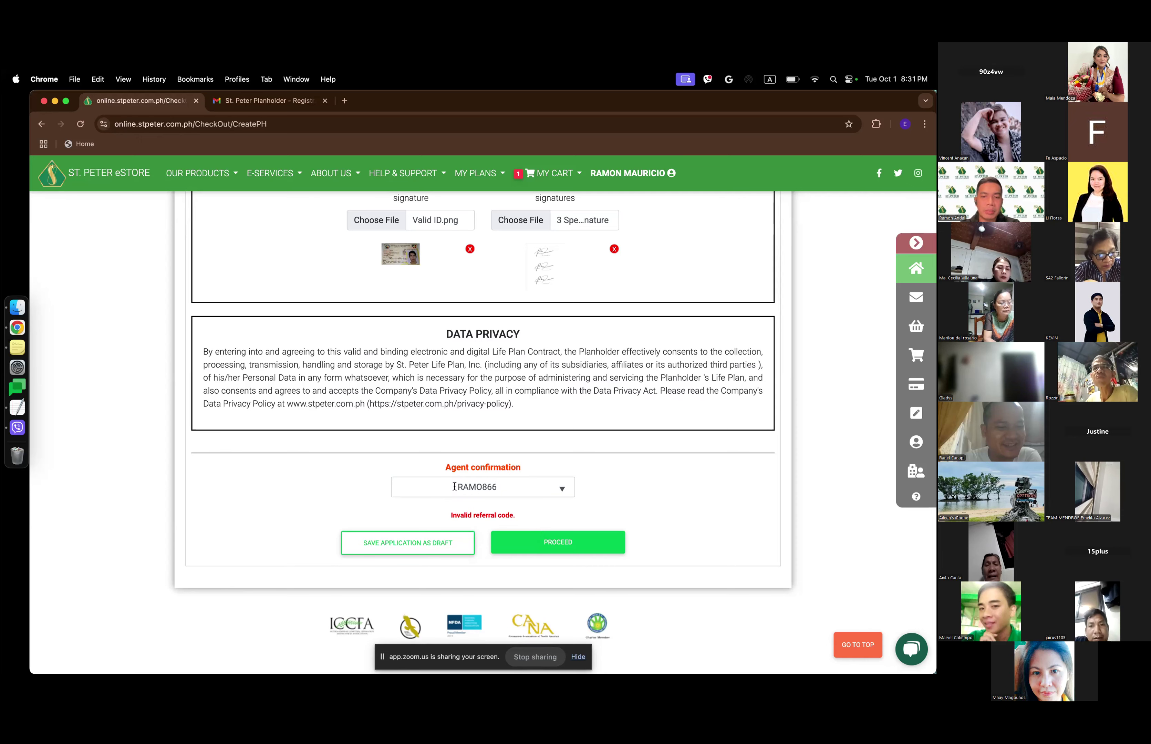
click(536, 482)
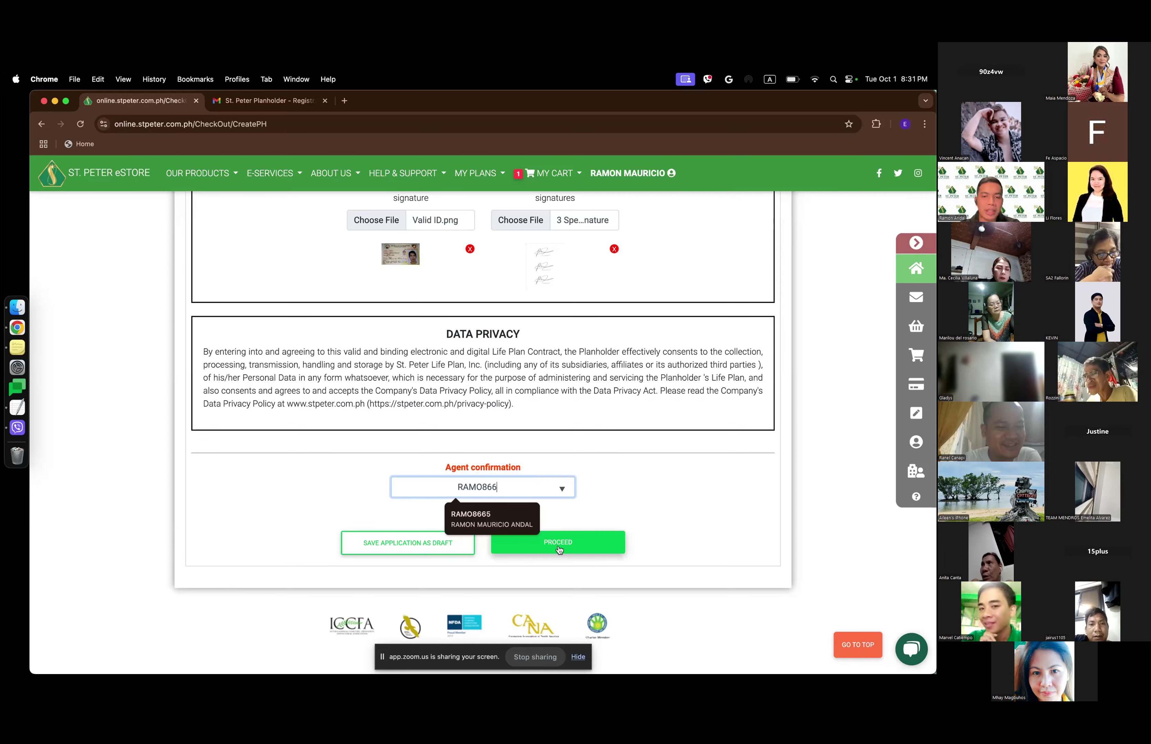
click(542, 546)
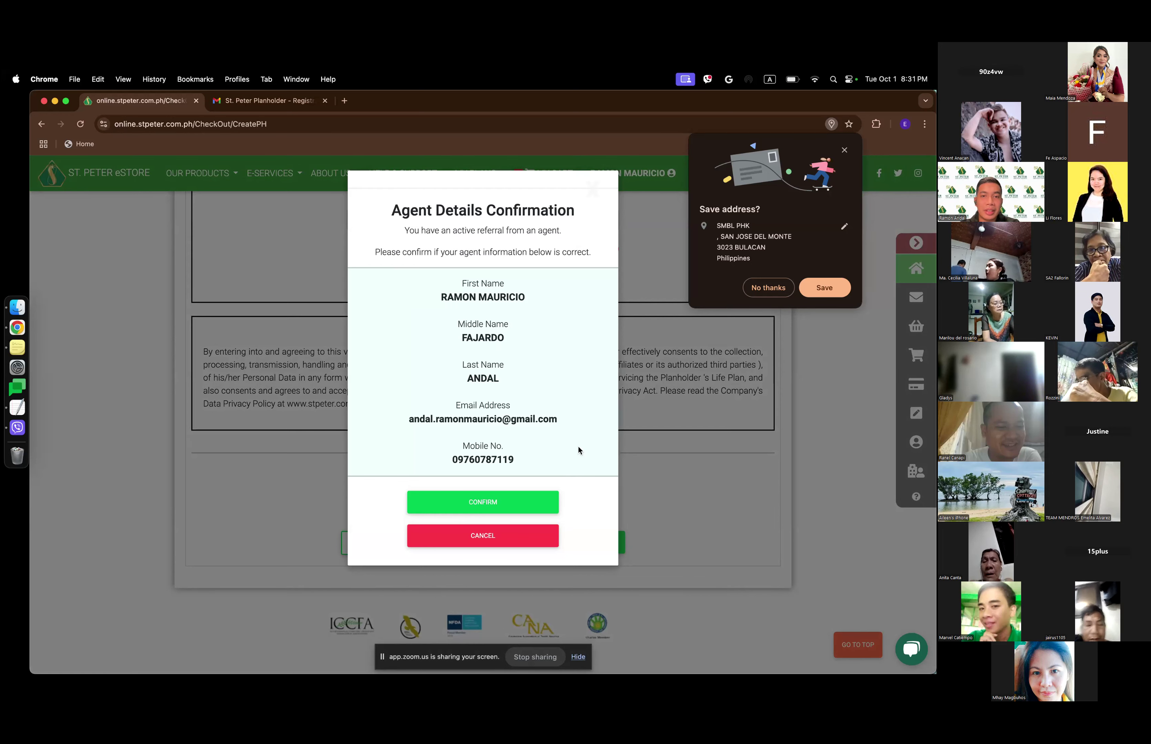
Read the Agent Details Confirmation instructions, then cancel the dialog.
drag(401, 253, 456, 251)
click(438, 248)
click(459, 253)
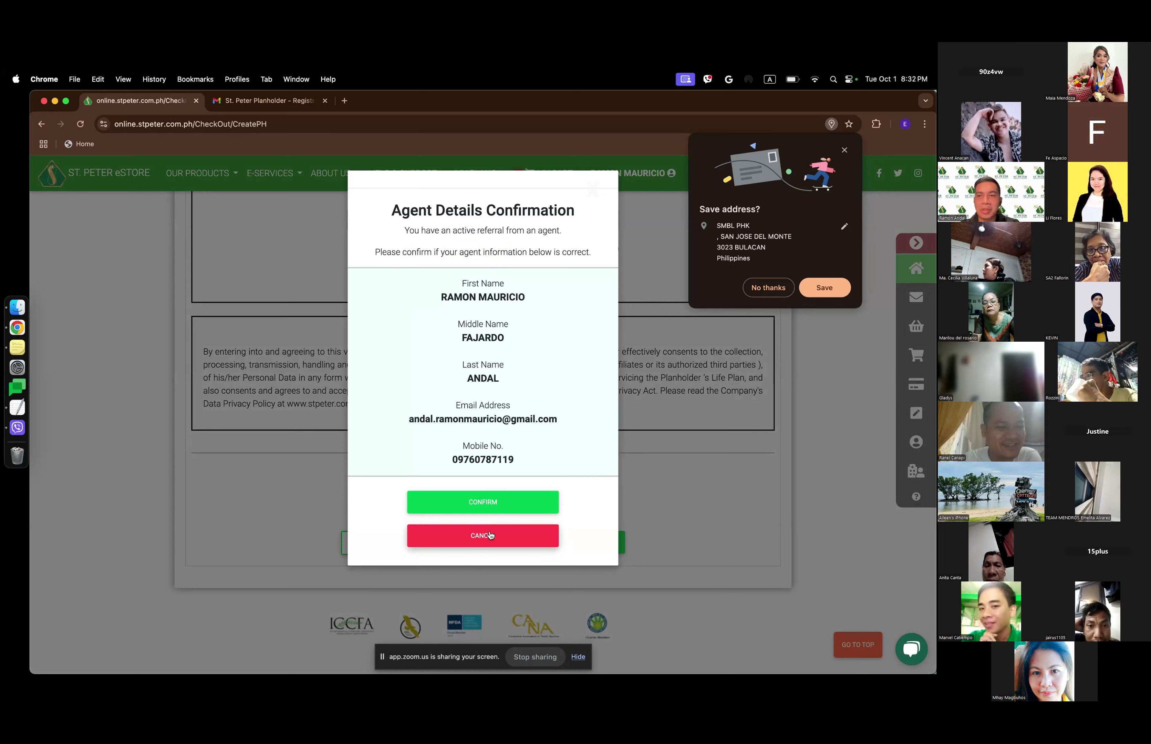
click(490, 535)
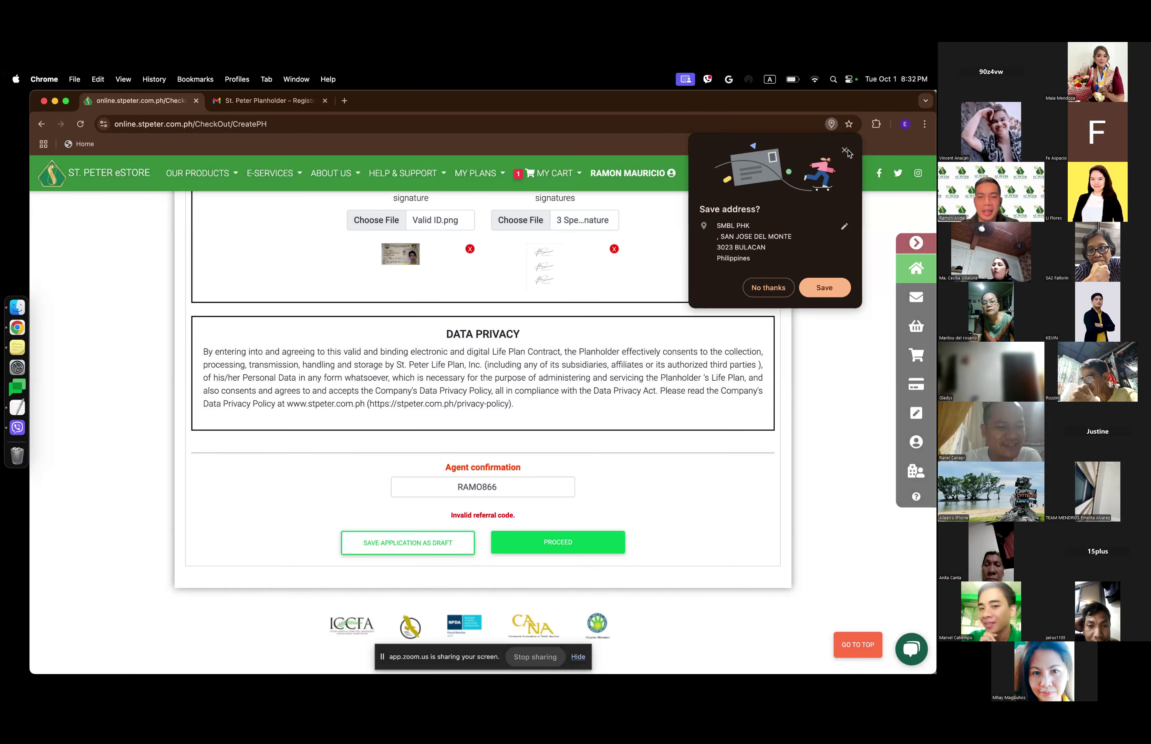
Add the missing final digit 5 back to the agent referral code so it validates.
click(525, 494)
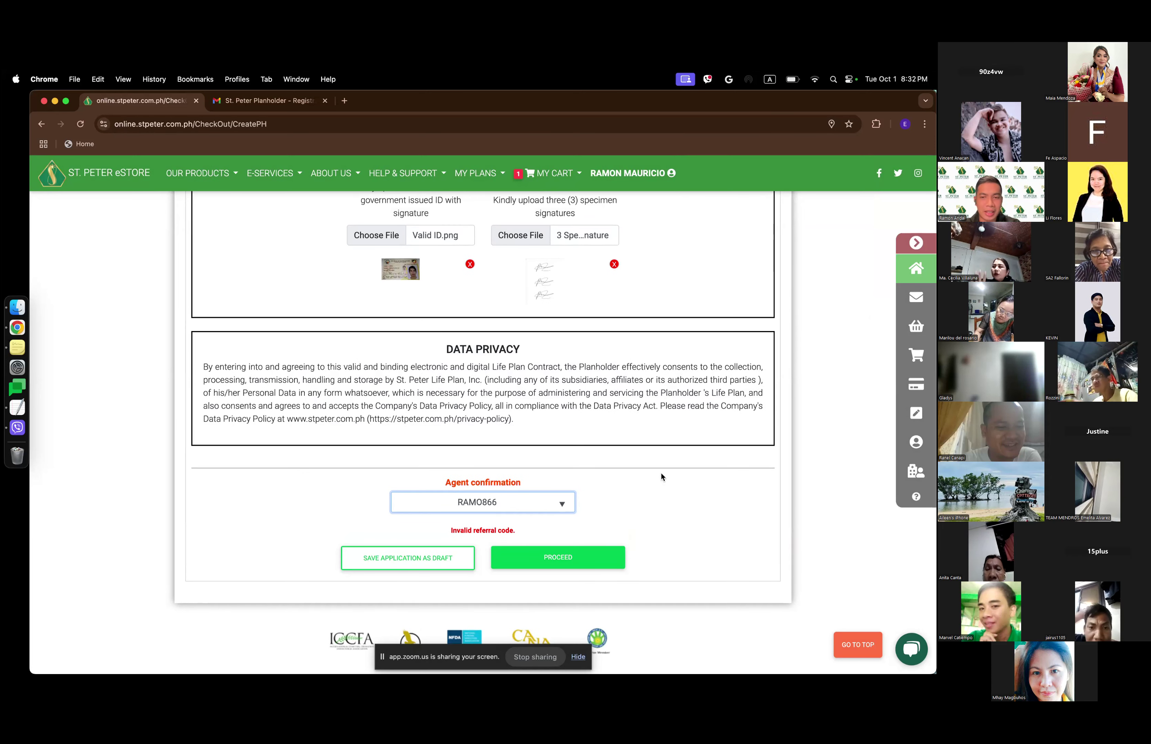
click(658, 491)
click(499, 502)
text(5)
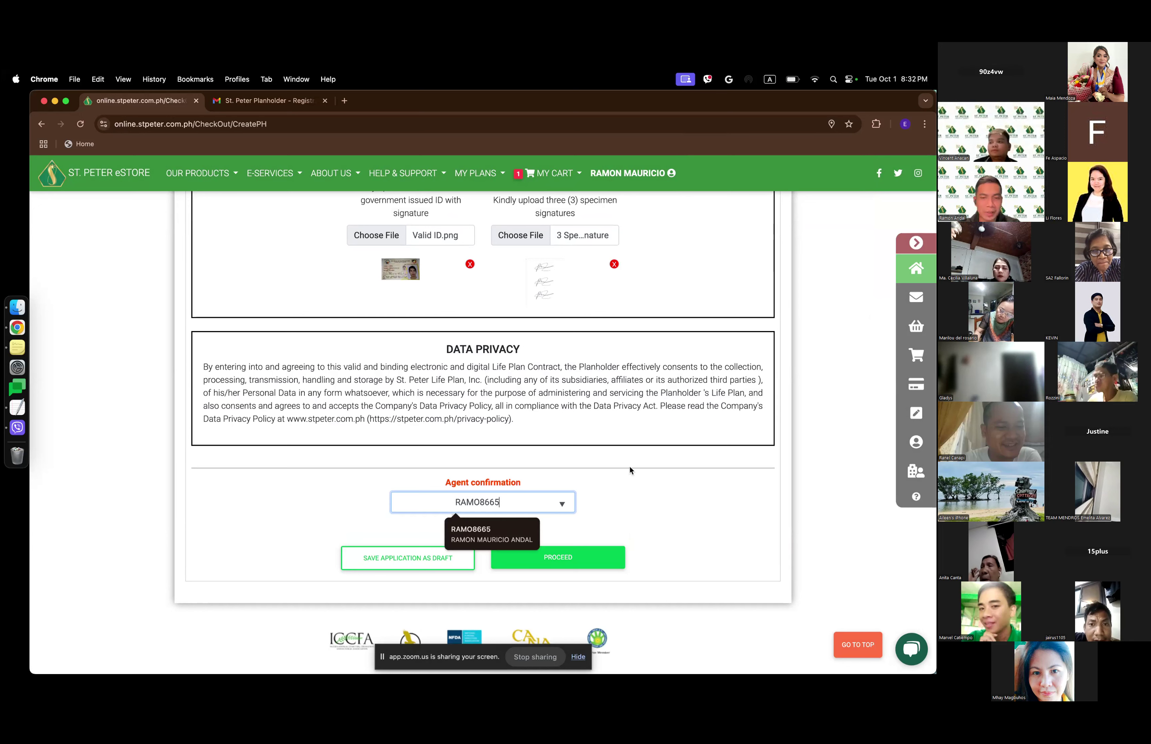
click(633, 470)
scroll(595, 456, up, 1)
scroll(595, 456, up, 1)
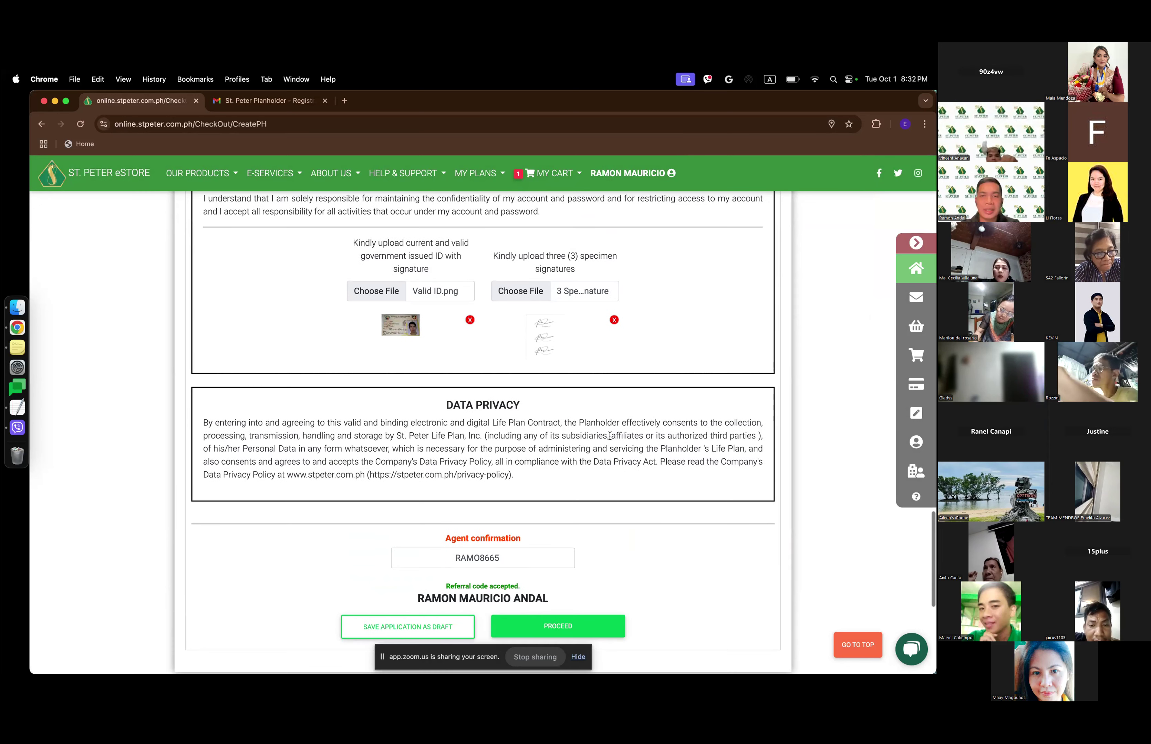
scroll(610, 436, up, 1)
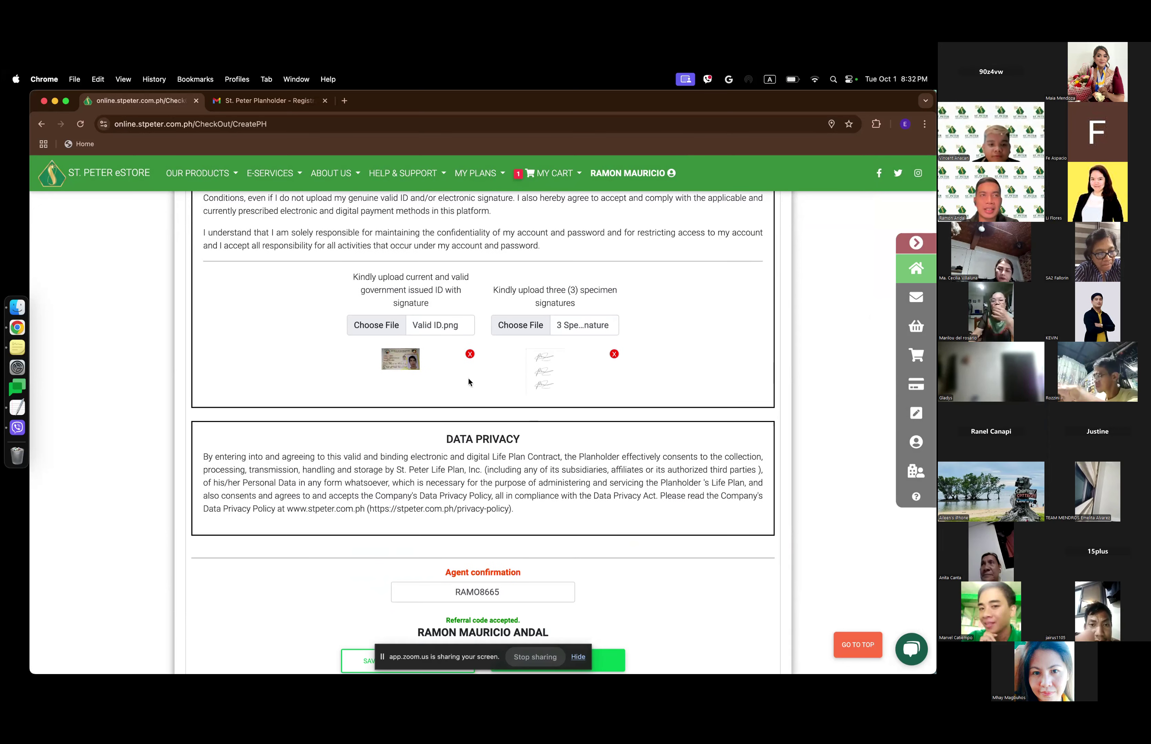
scroll(479, 324, up, 2)
scroll(481, 310, down, 4)
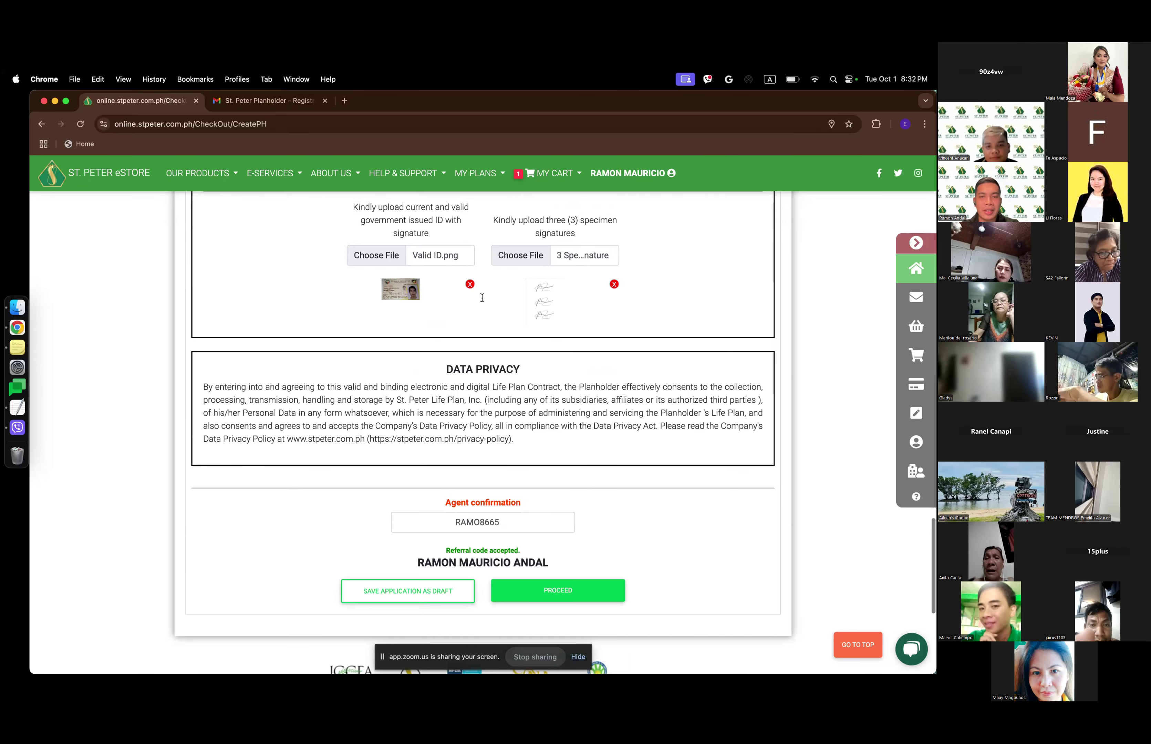
scroll(482, 297, down, 4)
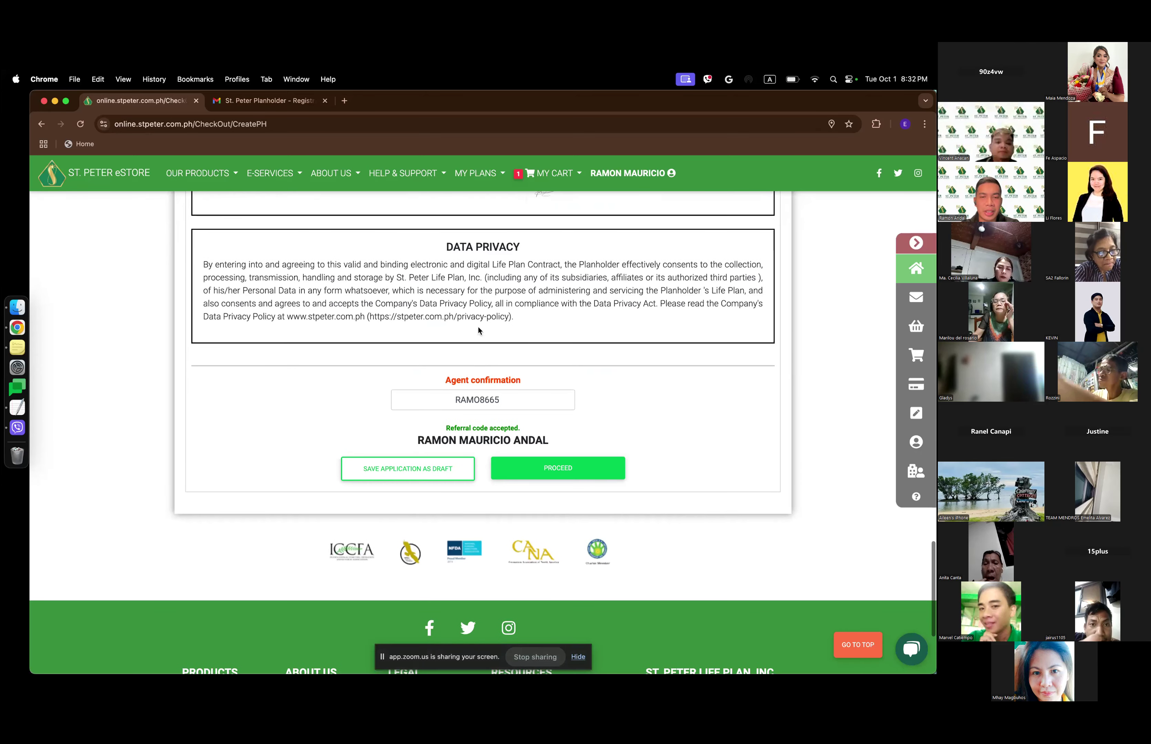
scroll(479, 330, up, 1)
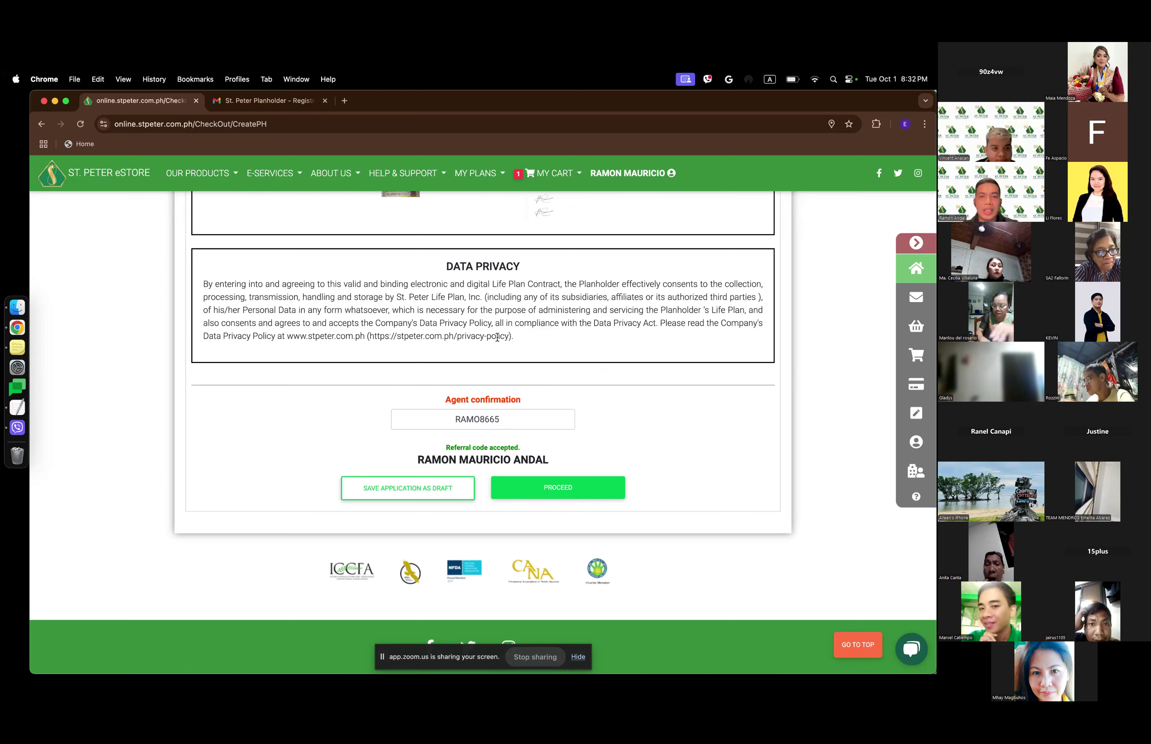
Scroll through the finished application form and press PROCEED.
scroll(485, 357, up, 1)
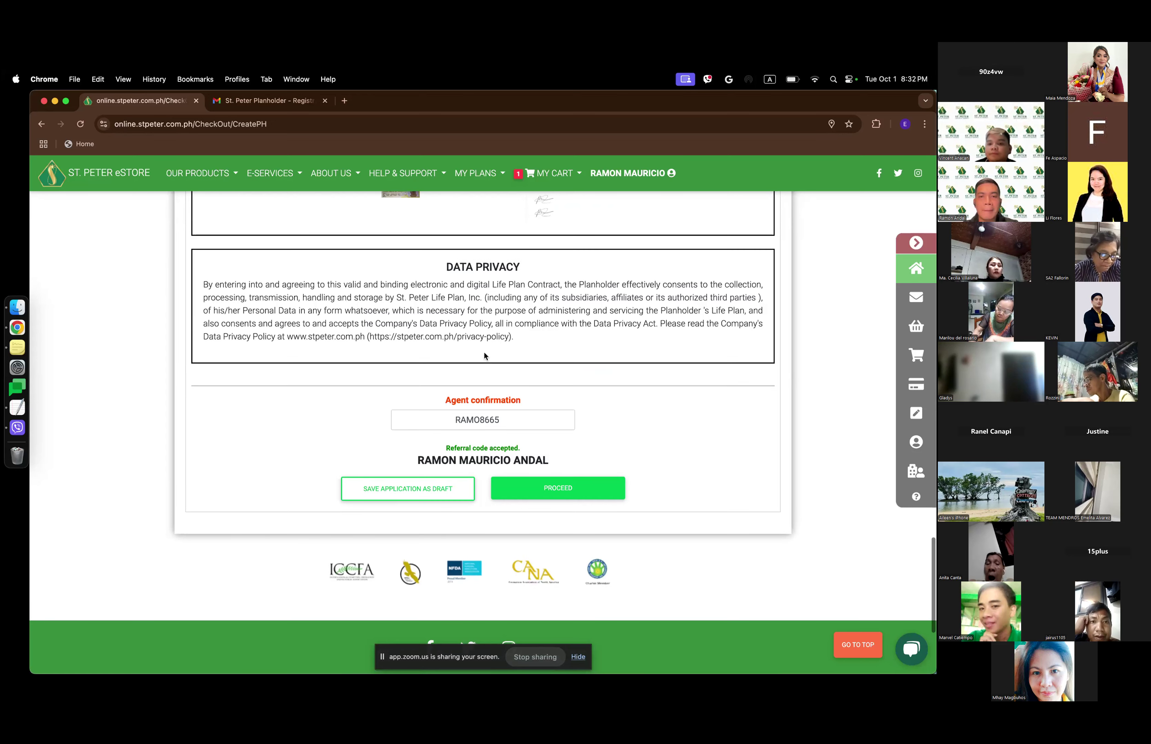
scroll(484, 356, up, 5)
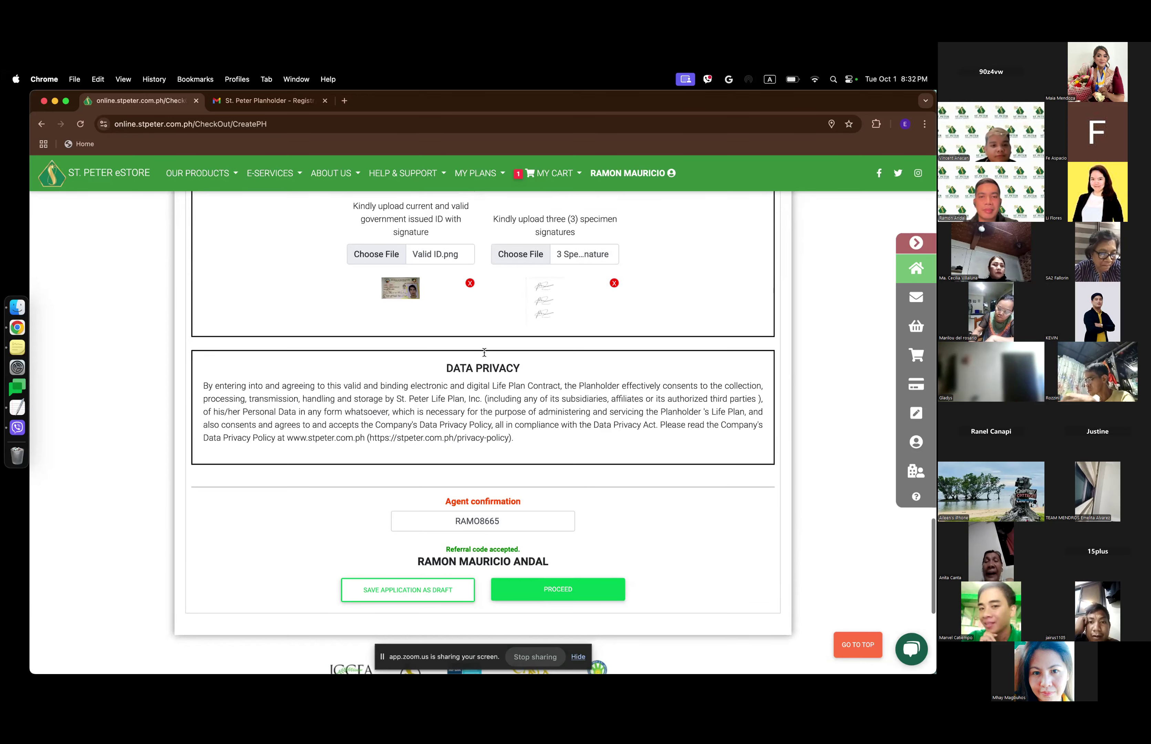
scroll(485, 352, up, 15)
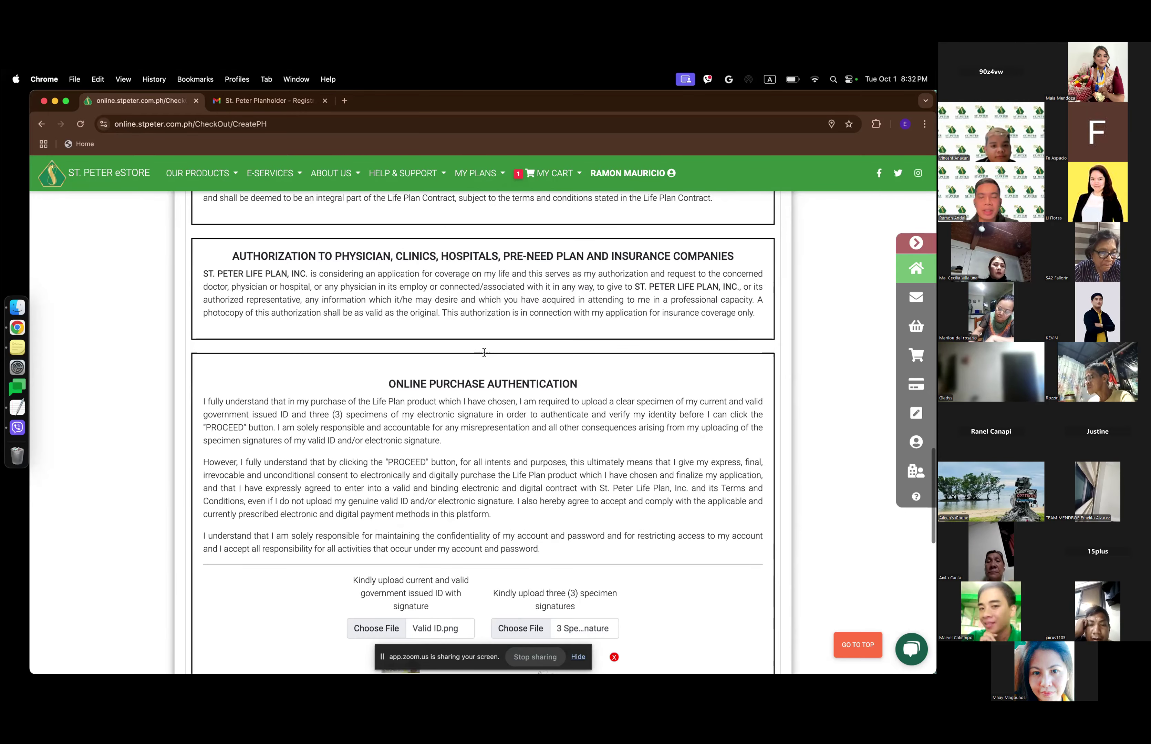
scroll(484, 352, up, 20)
scroll(484, 352, up, 9)
scroll(485, 352, down, 20)
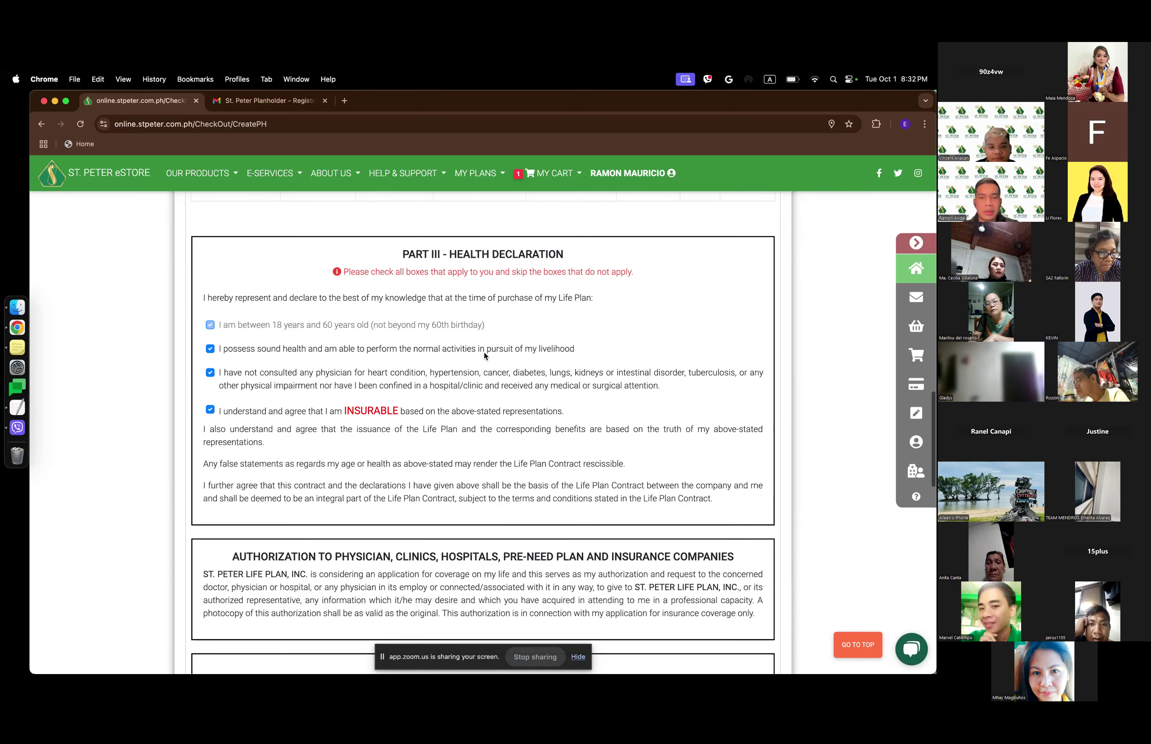
scroll(485, 356, down, 11)
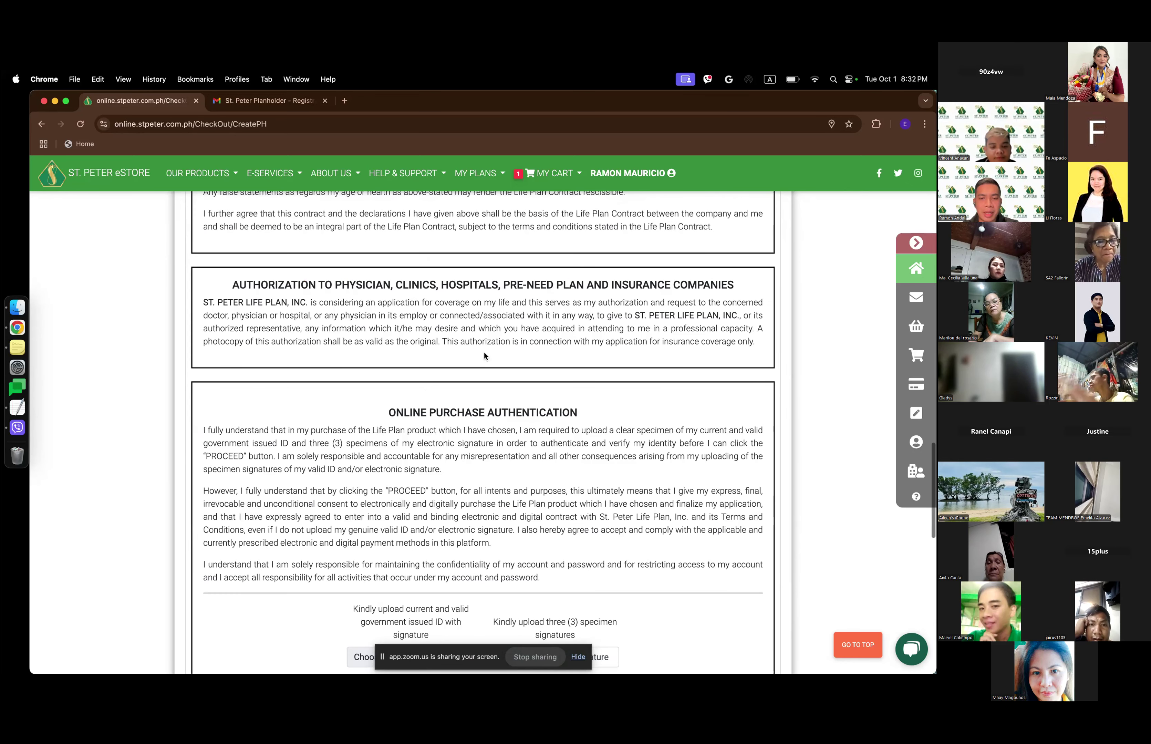
scroll(485, 356, down, 19)
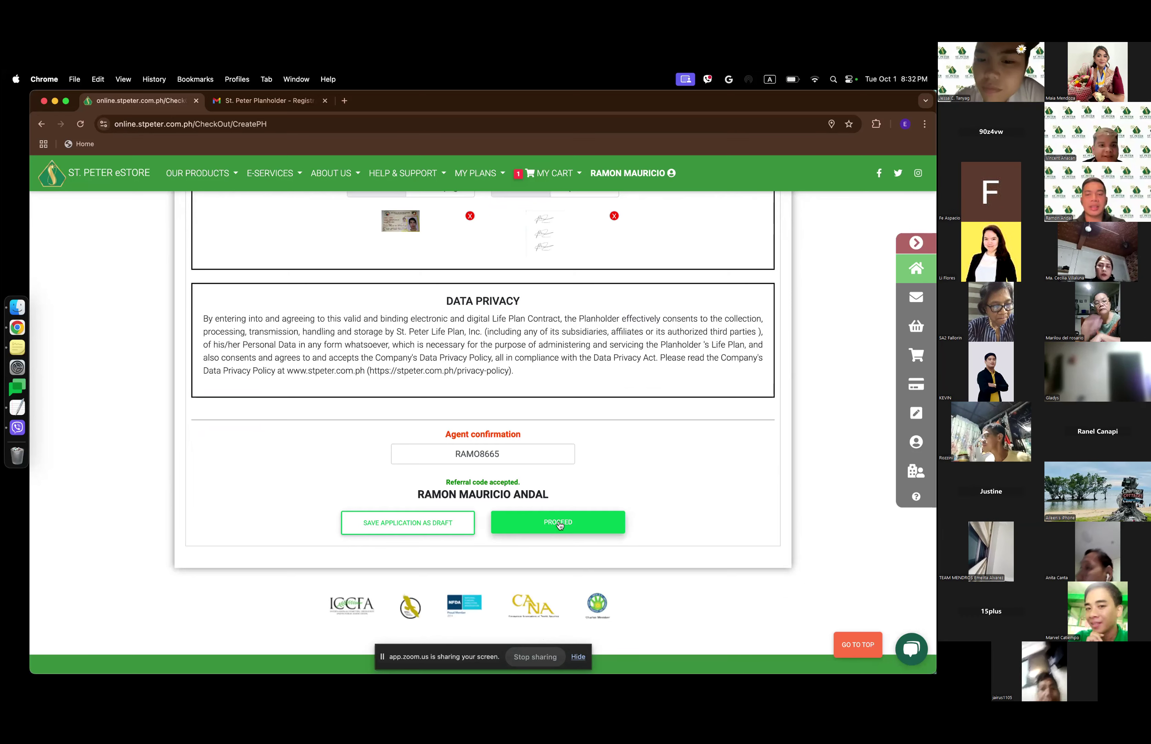
click(559, 522)
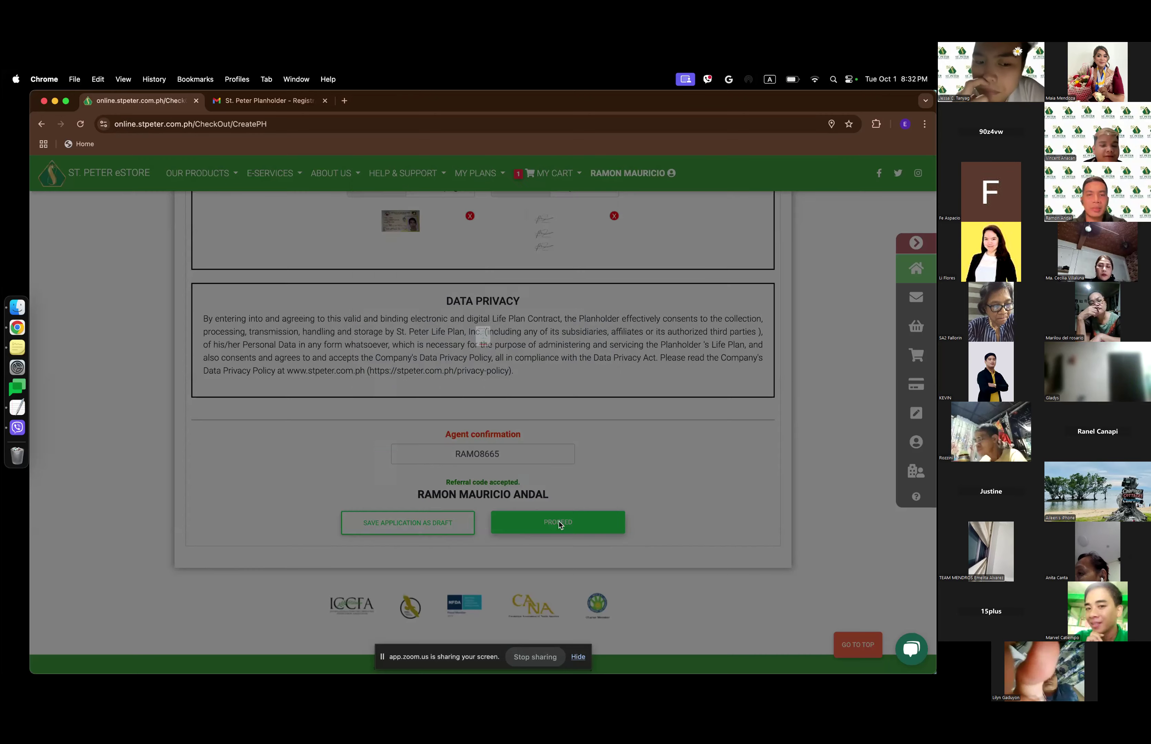
Confirm the agent's details in the Agent Details Confirmation dialog.
drag(395, 230, 533, 227)
click(533, 227)
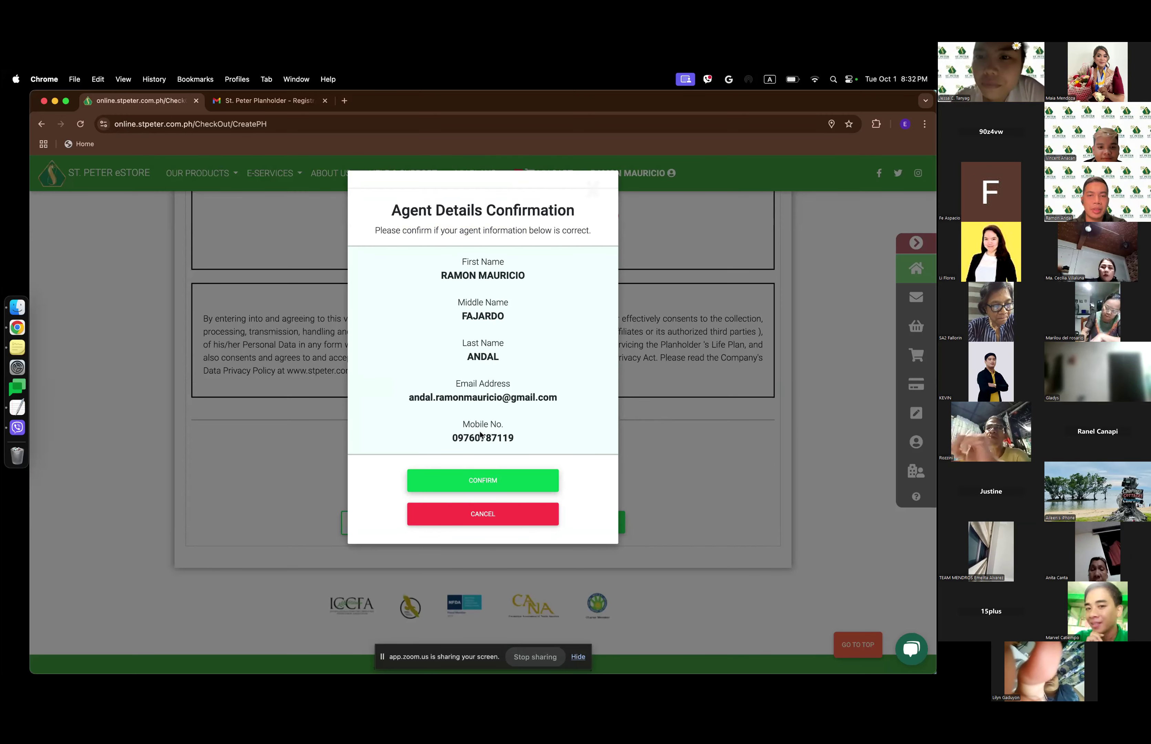
click(482, 480)
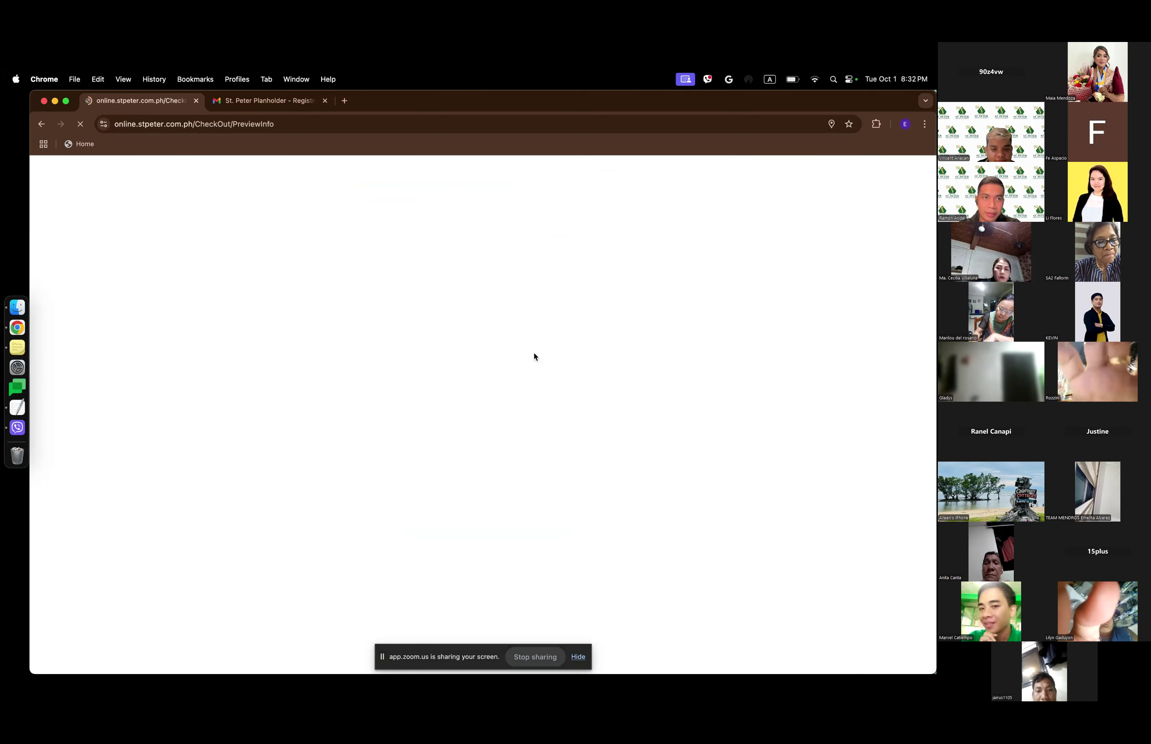
Tick the terms-and-data-privacy confirmation and read through its Terms of Use window.
scroll(534, 357, down, 3)
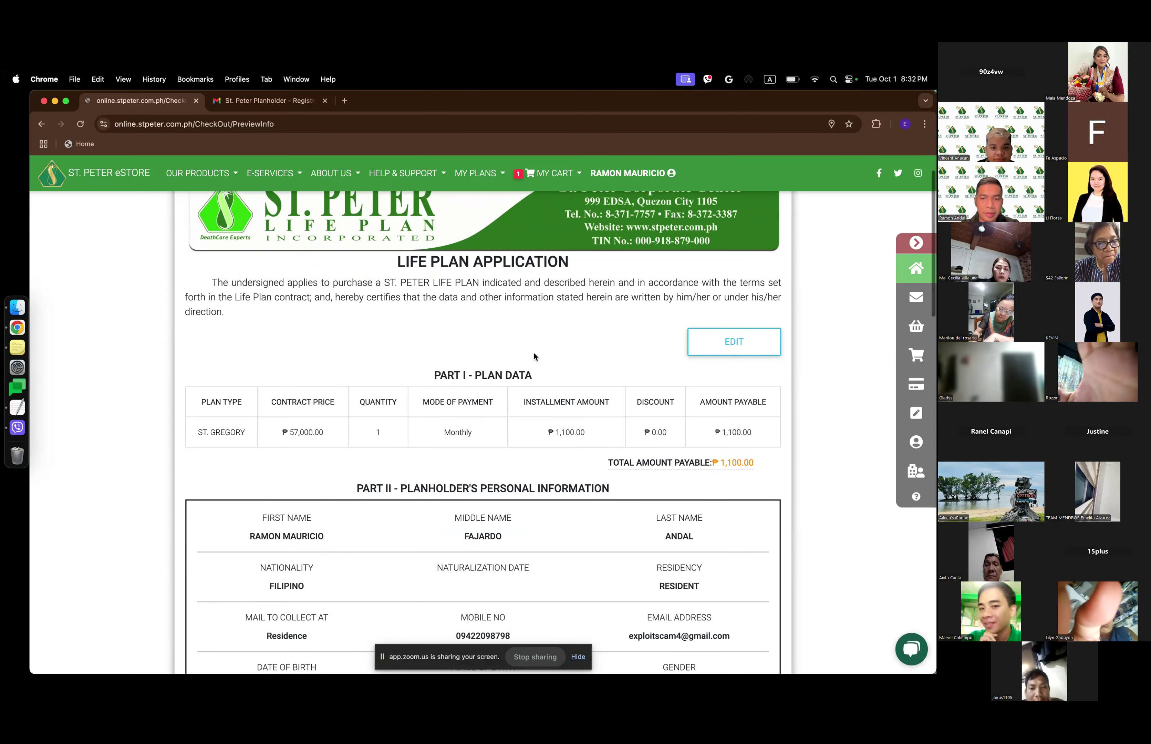
scroll(534, 356, down, 15)
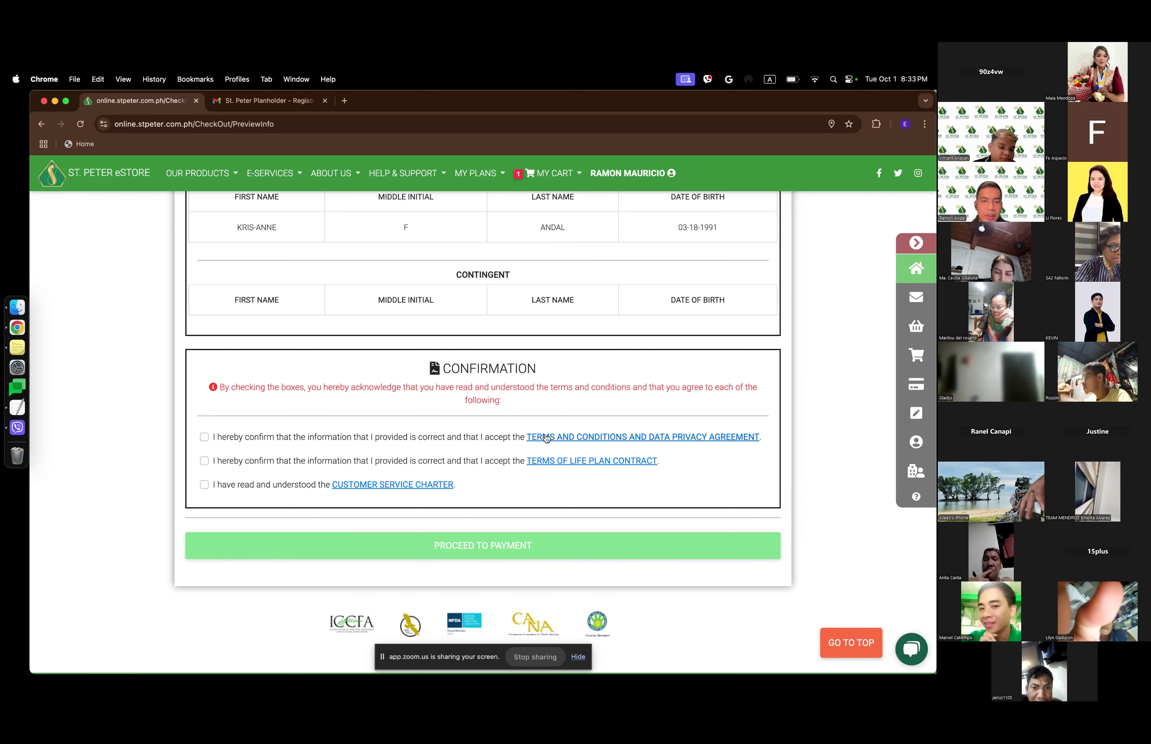
click(212, 437)
scroll(273, 363, down, 10)
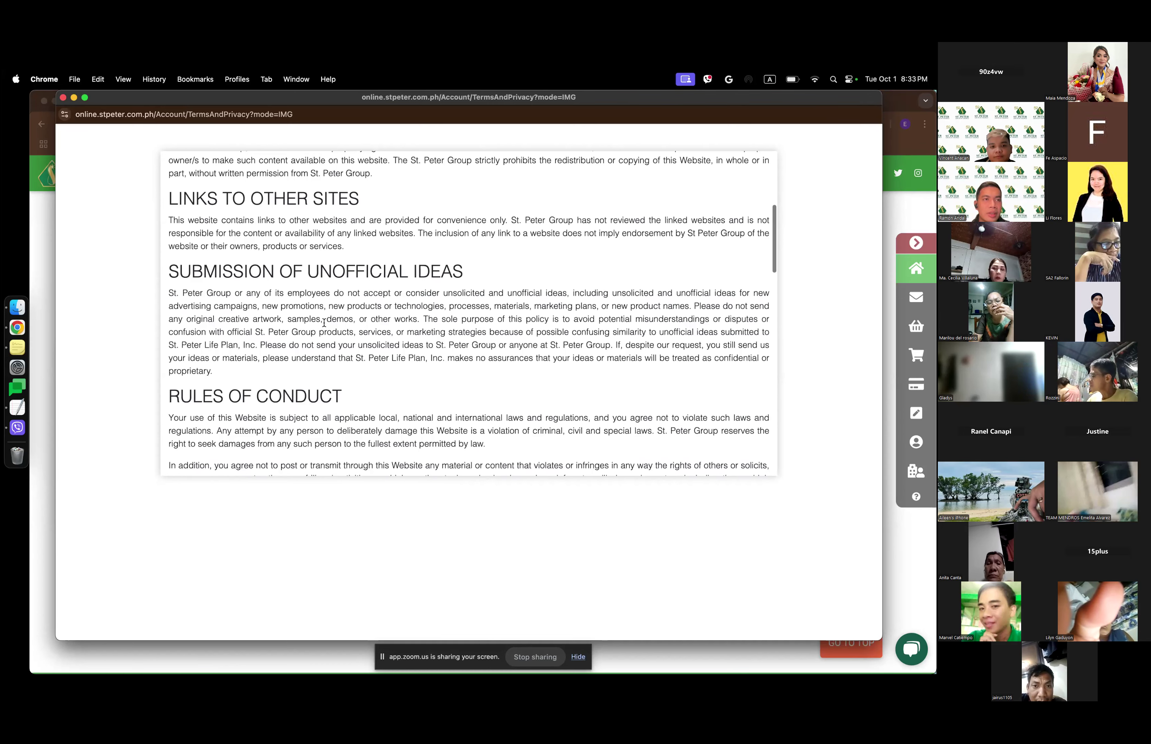
scroll(324, 323, down, 9)
scroll(389, 314, down, 20)
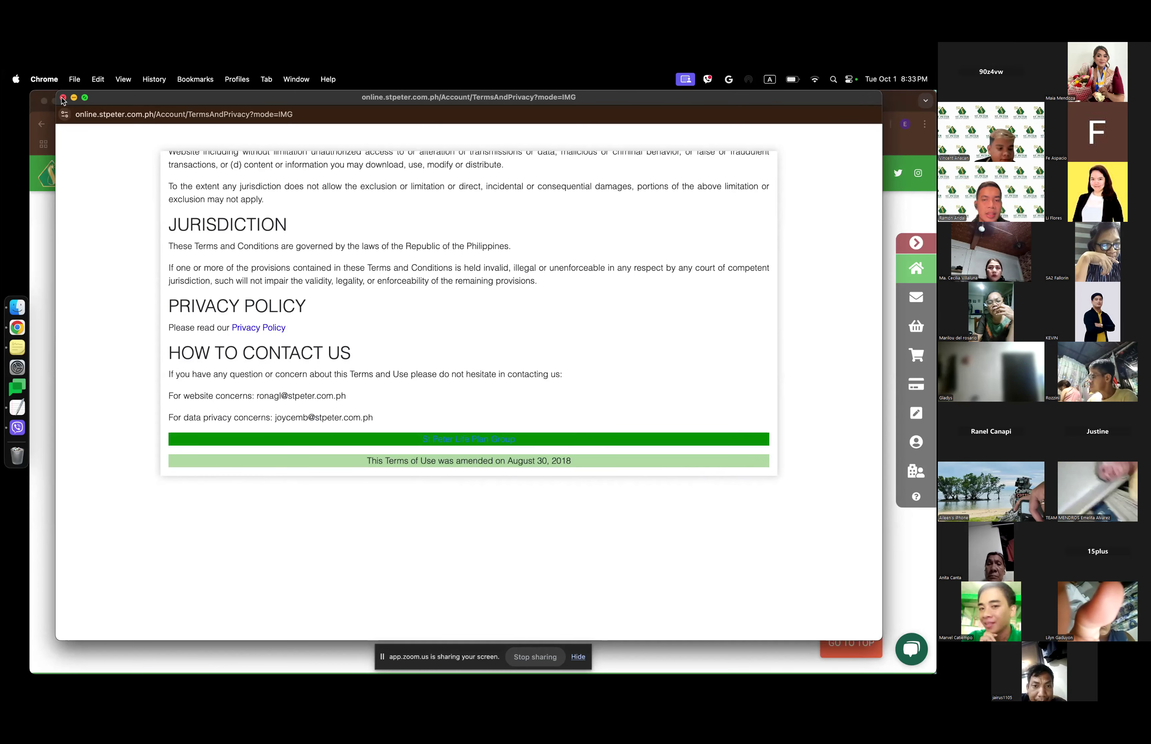
click(63, 98)
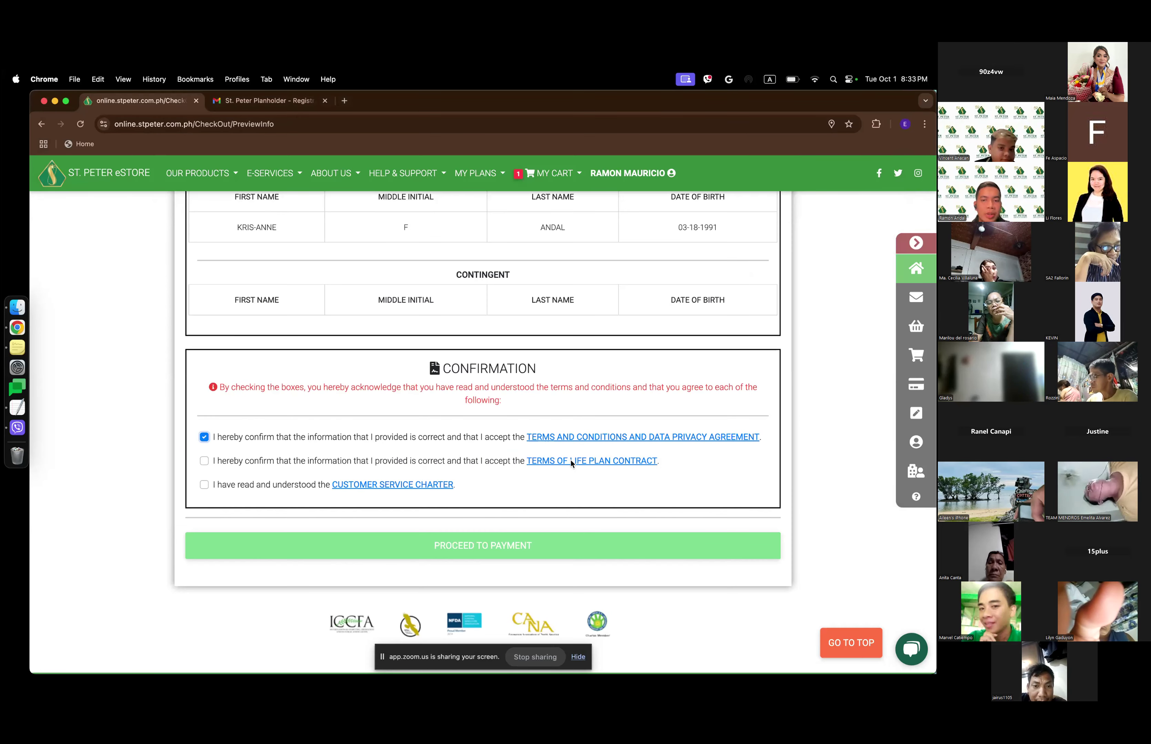
Open the Life Plan Contract terms and read Articles III–XVII down to the Important Notice.
click(566, 462)
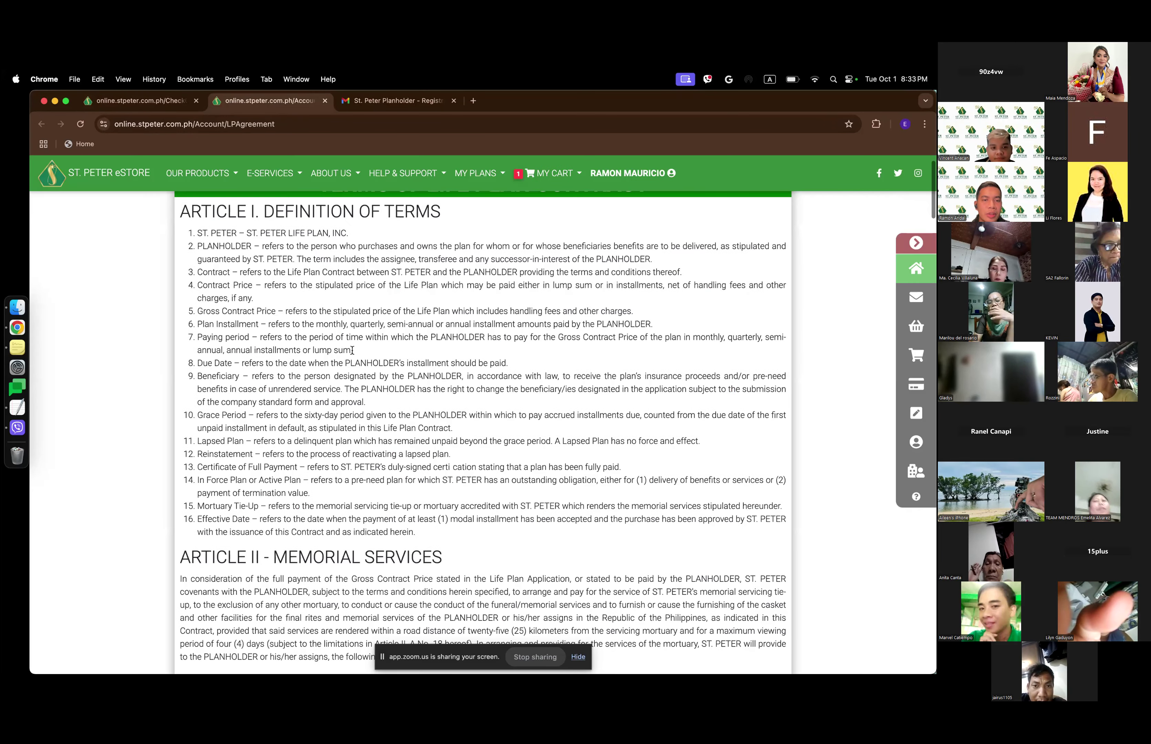
scroll(353, 350, down, 15)
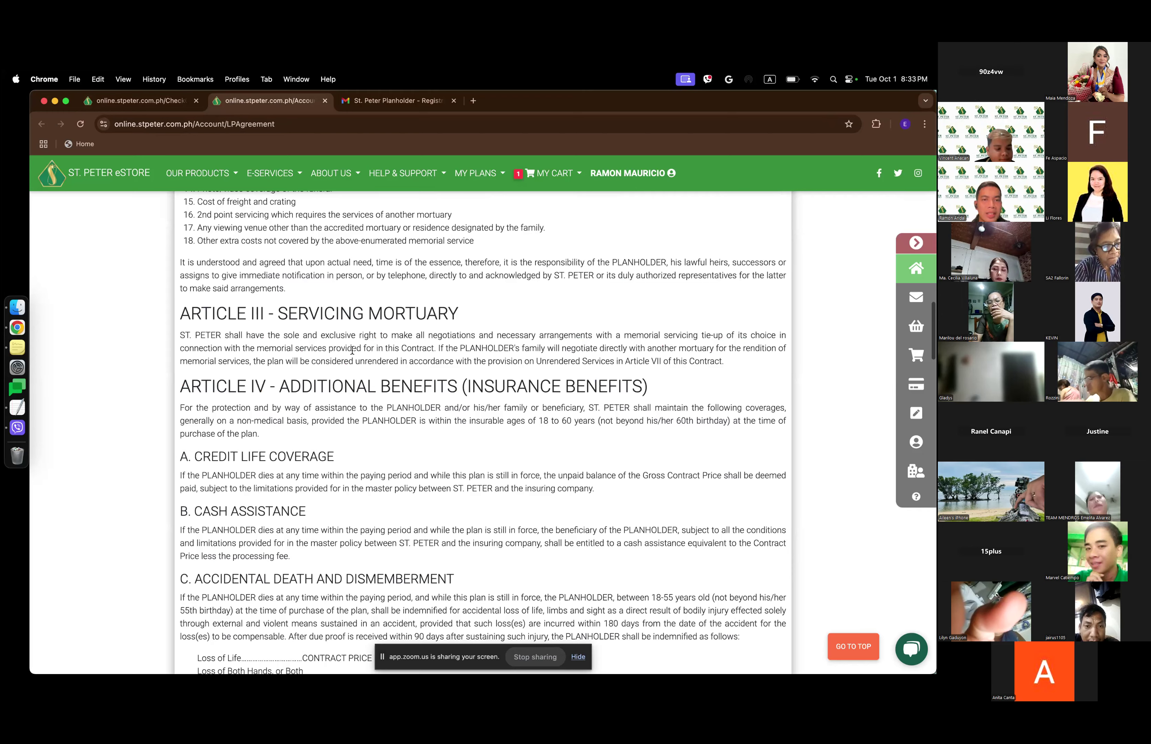
scroll(352, 350, up, 6)
scroll(352, 349, down, 18)
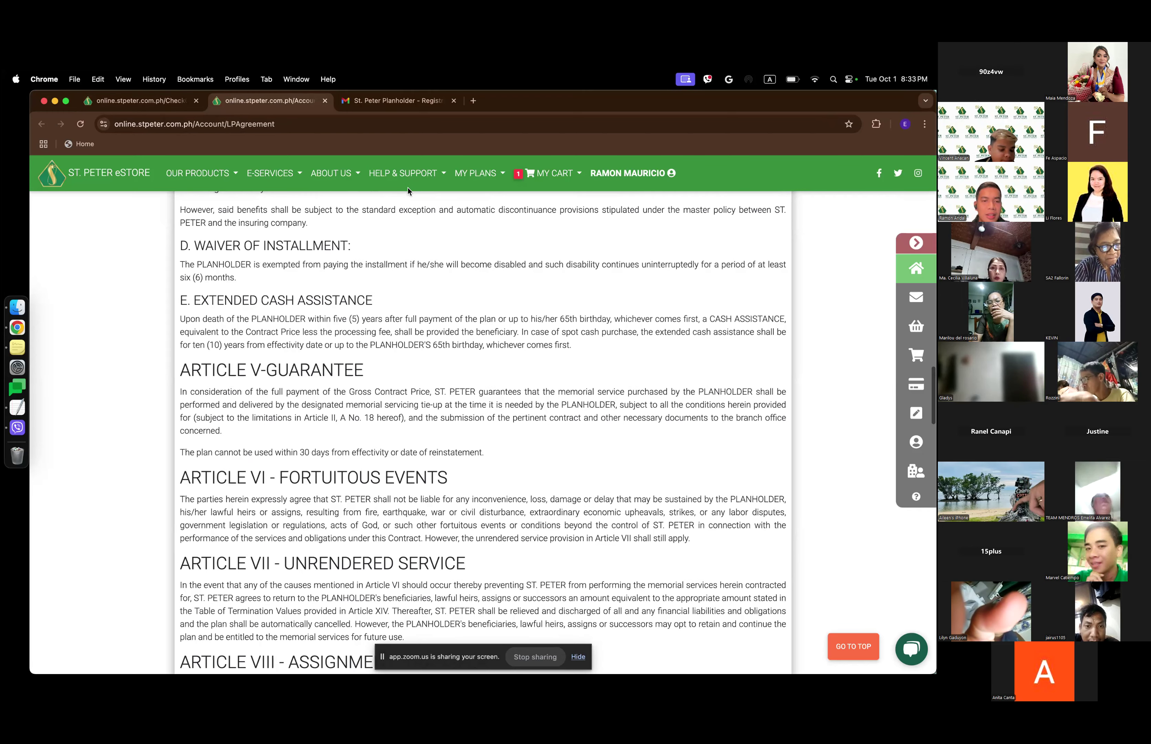
scroll(352, 403, down, 15)
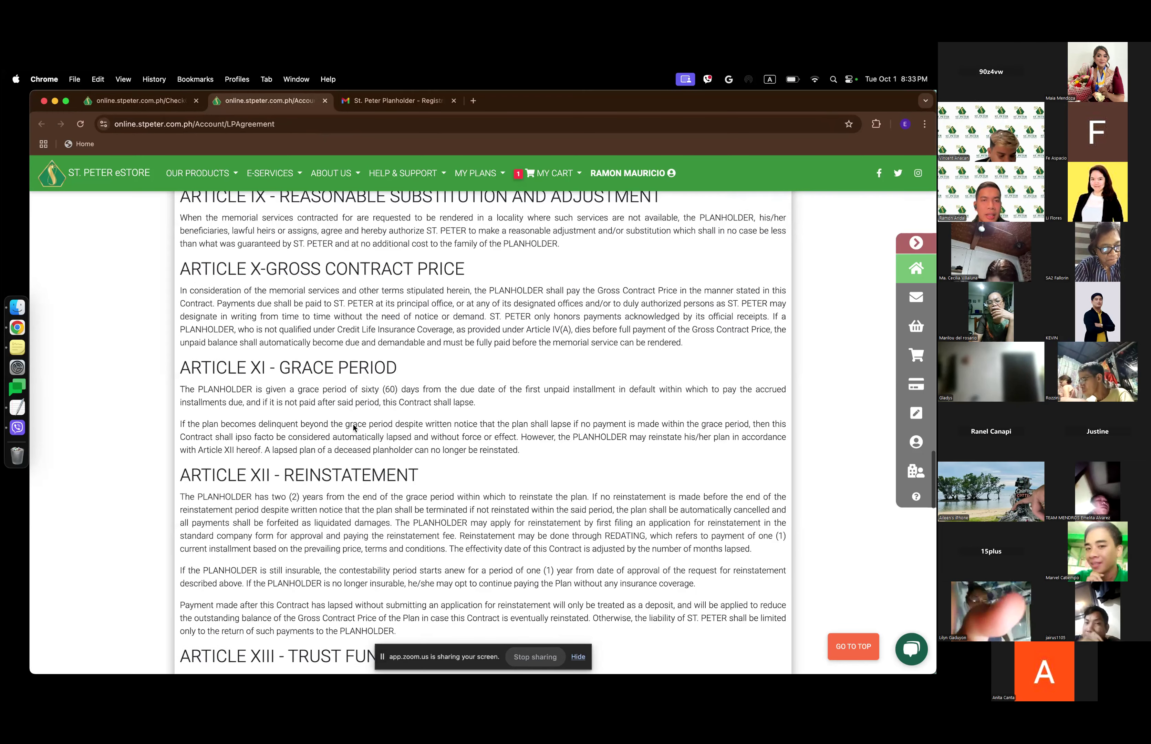
scroll(354, 428, down, 12)
scroll(354, 428, down, 15)
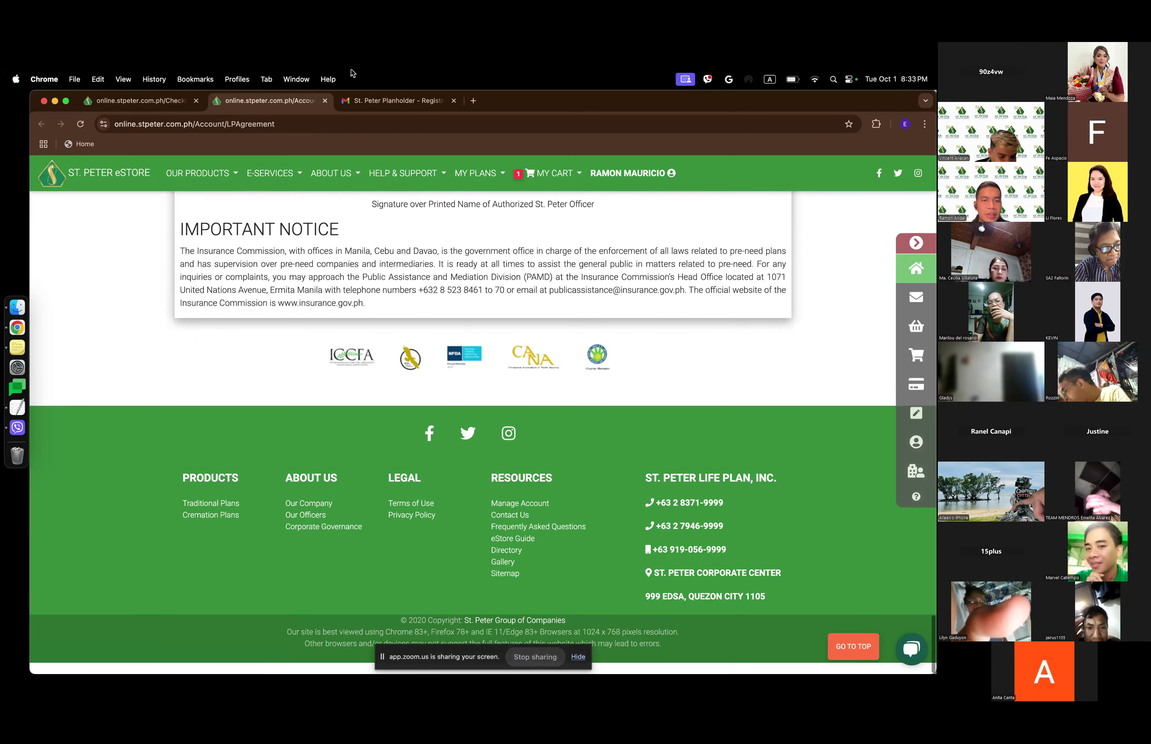
Read through the Customer Service Charter popup, then close it.
click(473, 282)
scroll(473, 282, down, 5)
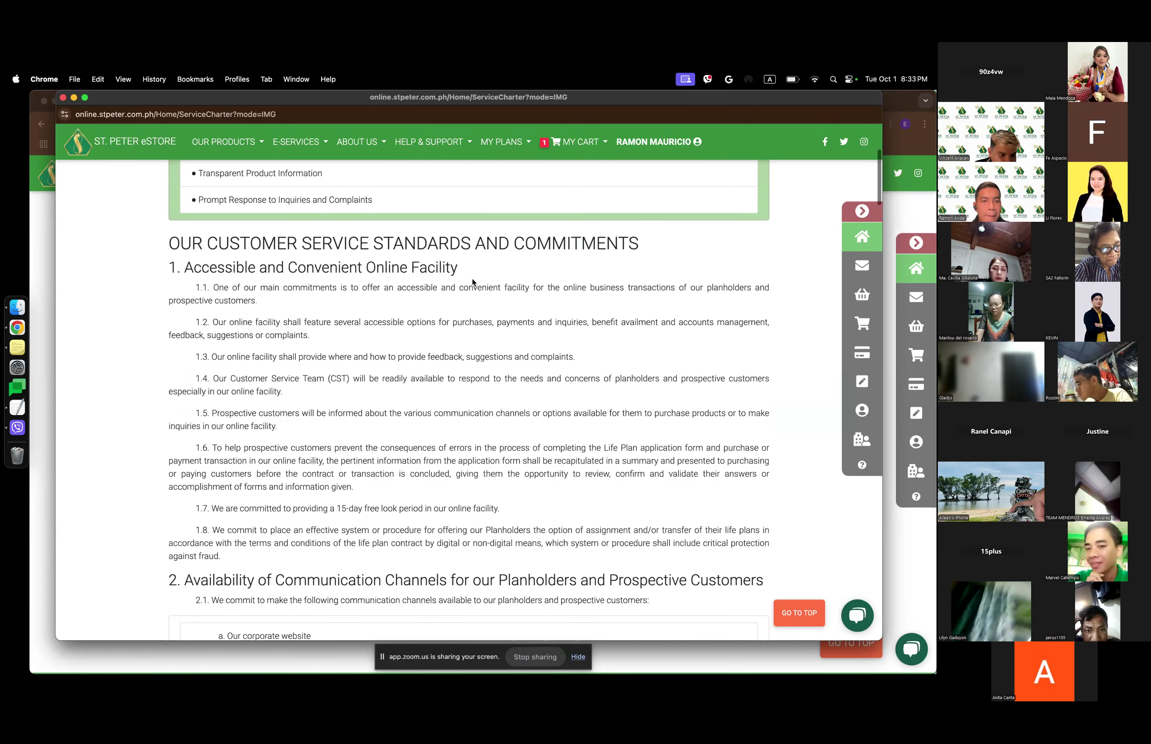
scroll(473, 283, down, 5)
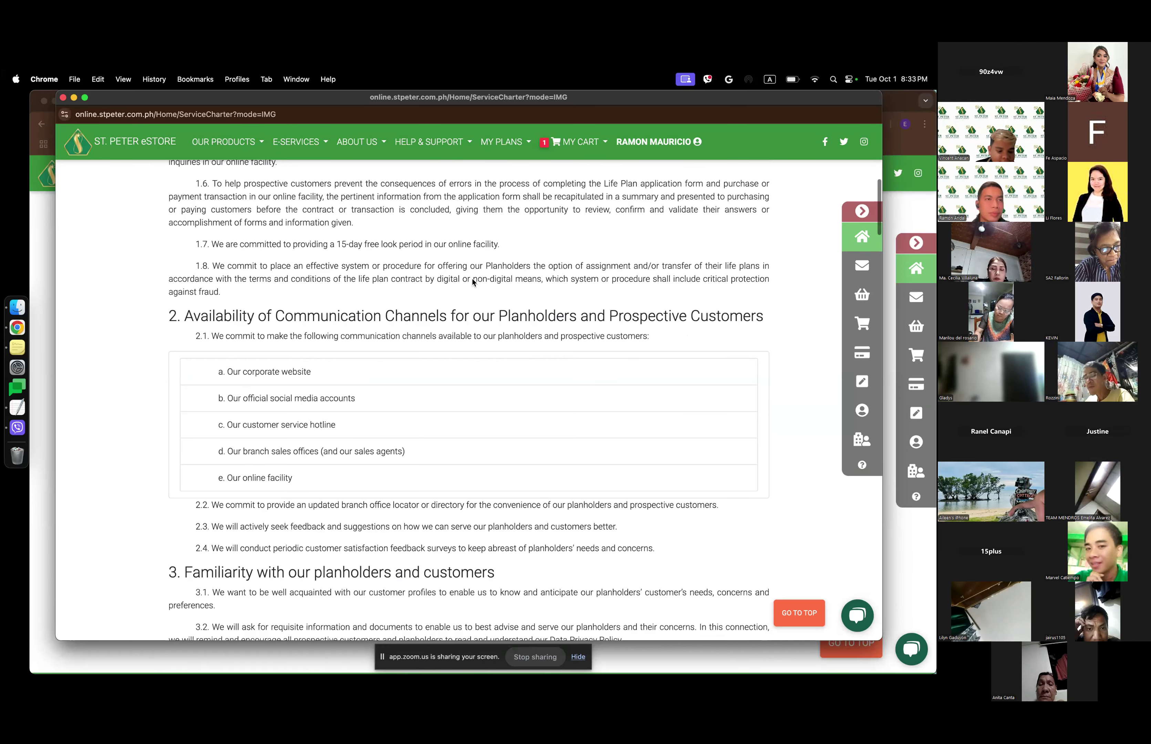
scroll(473, 282, down, 10)
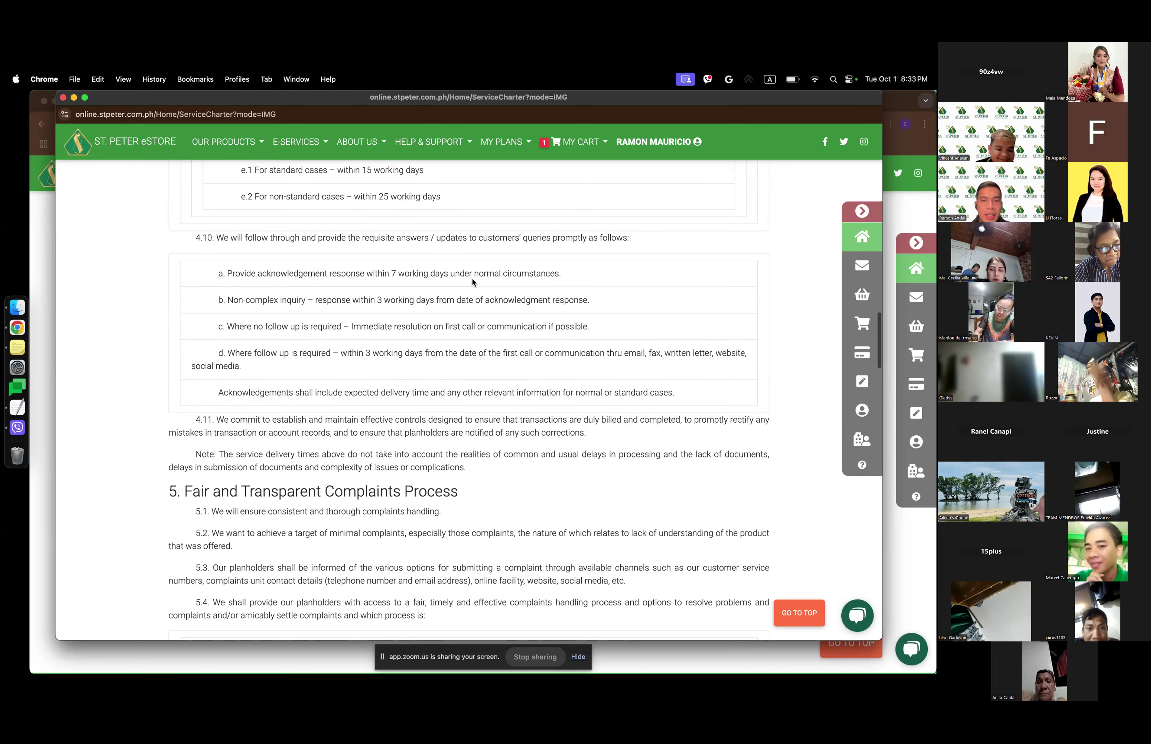
scroll(472, 279, down, 15)
scroll(493, 377, up, 2)
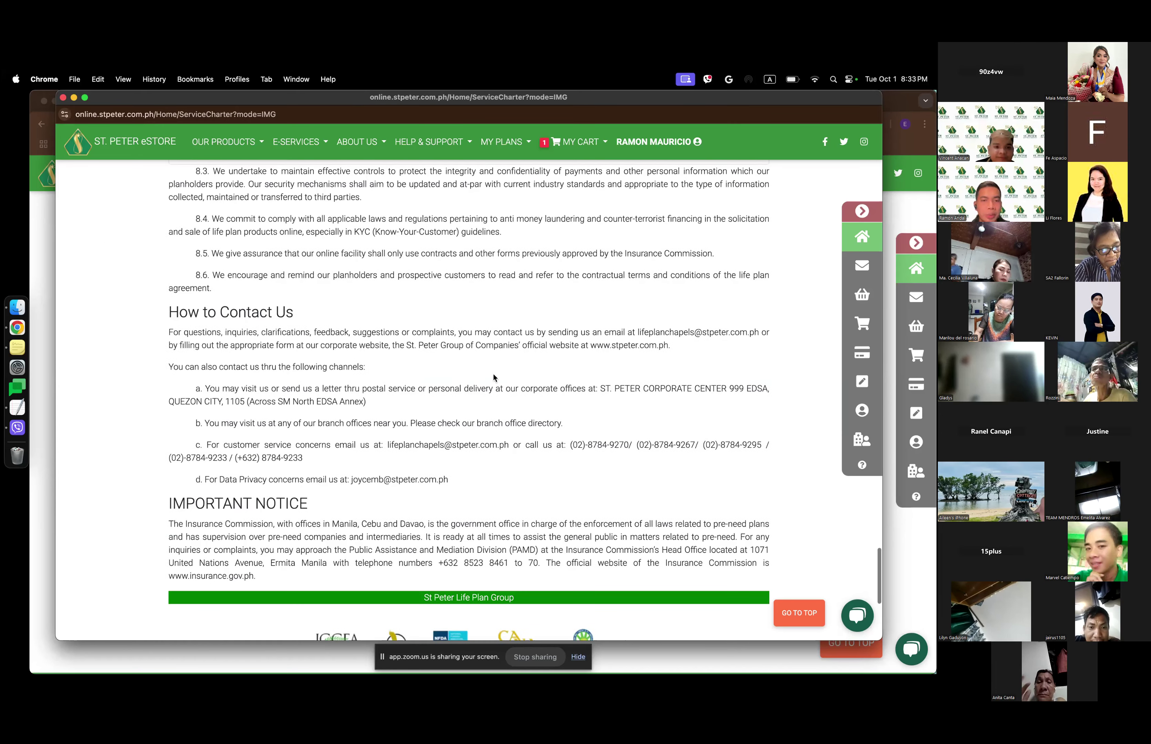
scroll(493, 377, up, 10)
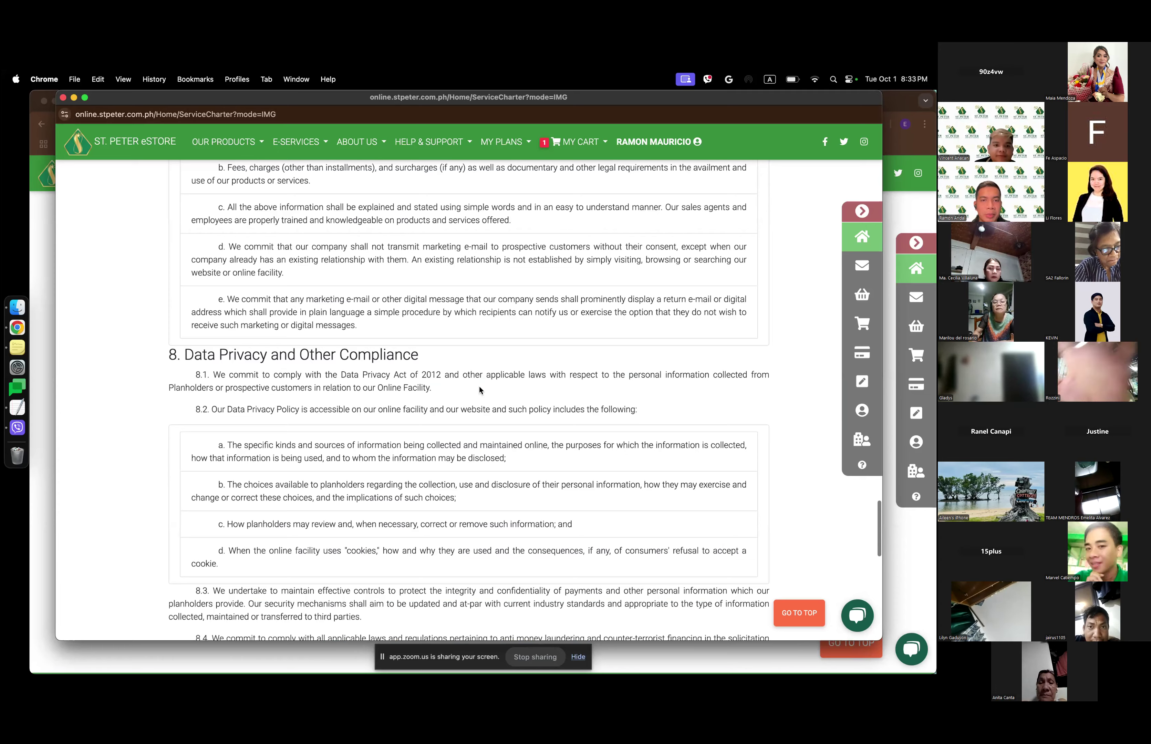
scroll(458, 329, up, 1)
scroll(459, 329, up, 10)
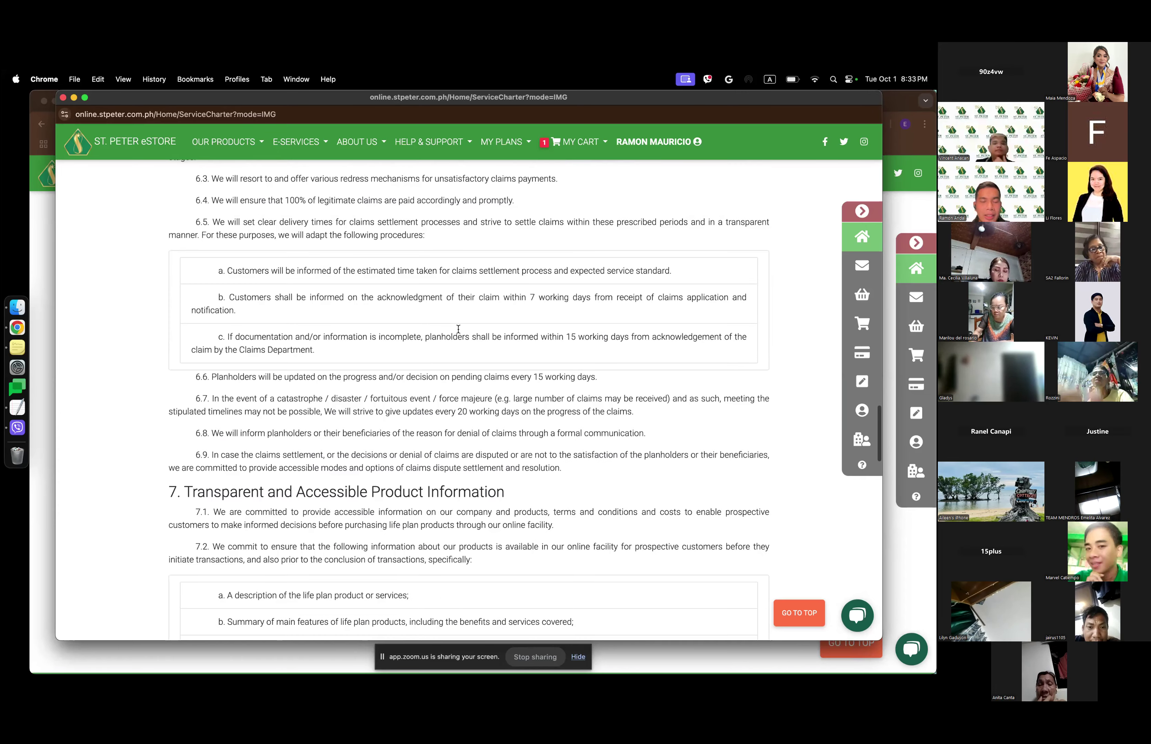
scroll(458, 329, down, 10)
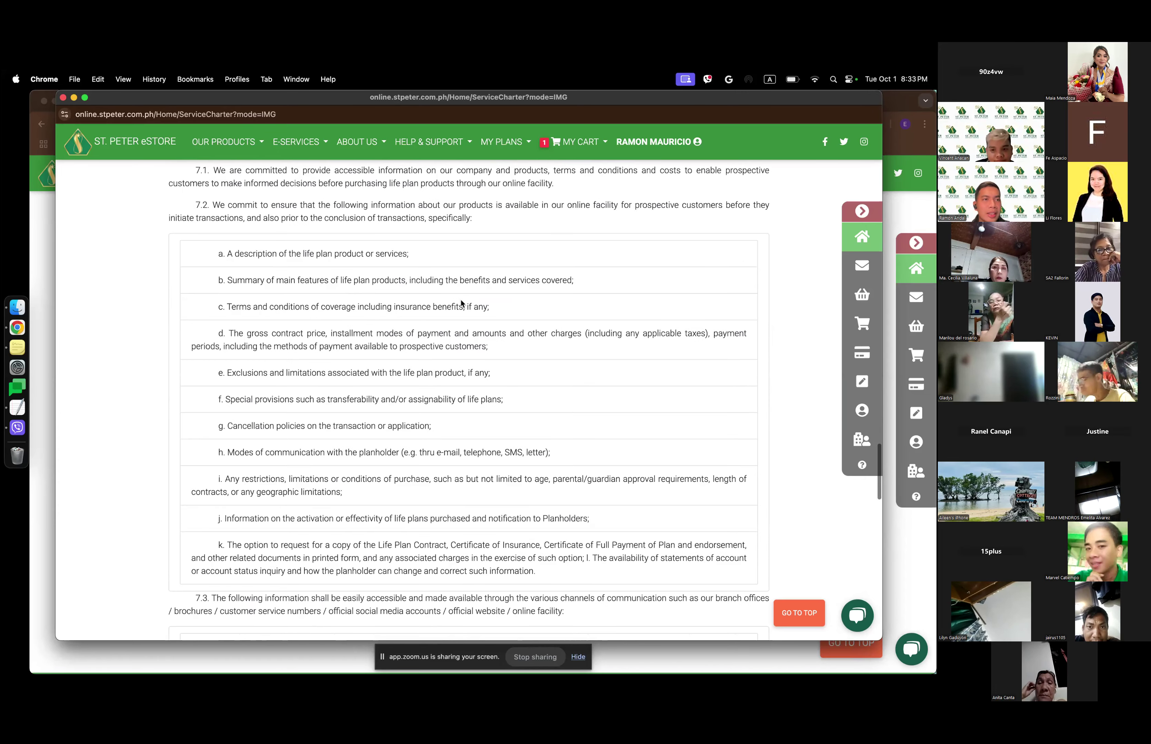
scroll(461, 304, down, 8)
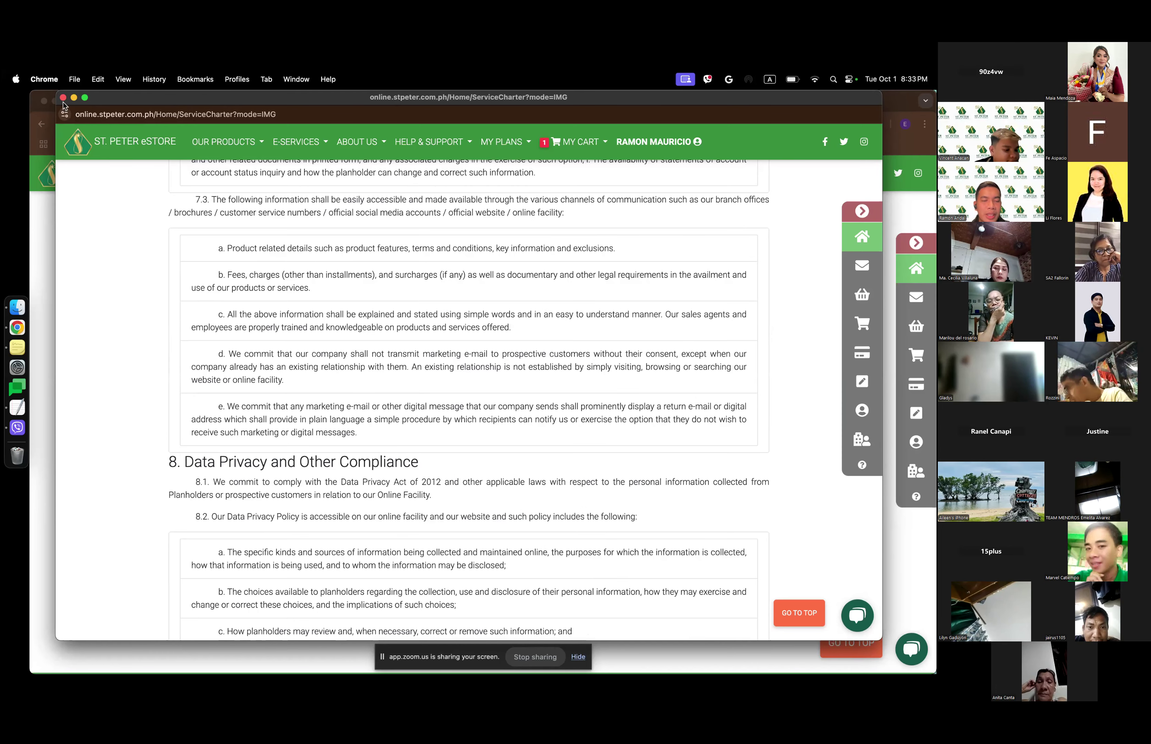
click(63, 98)
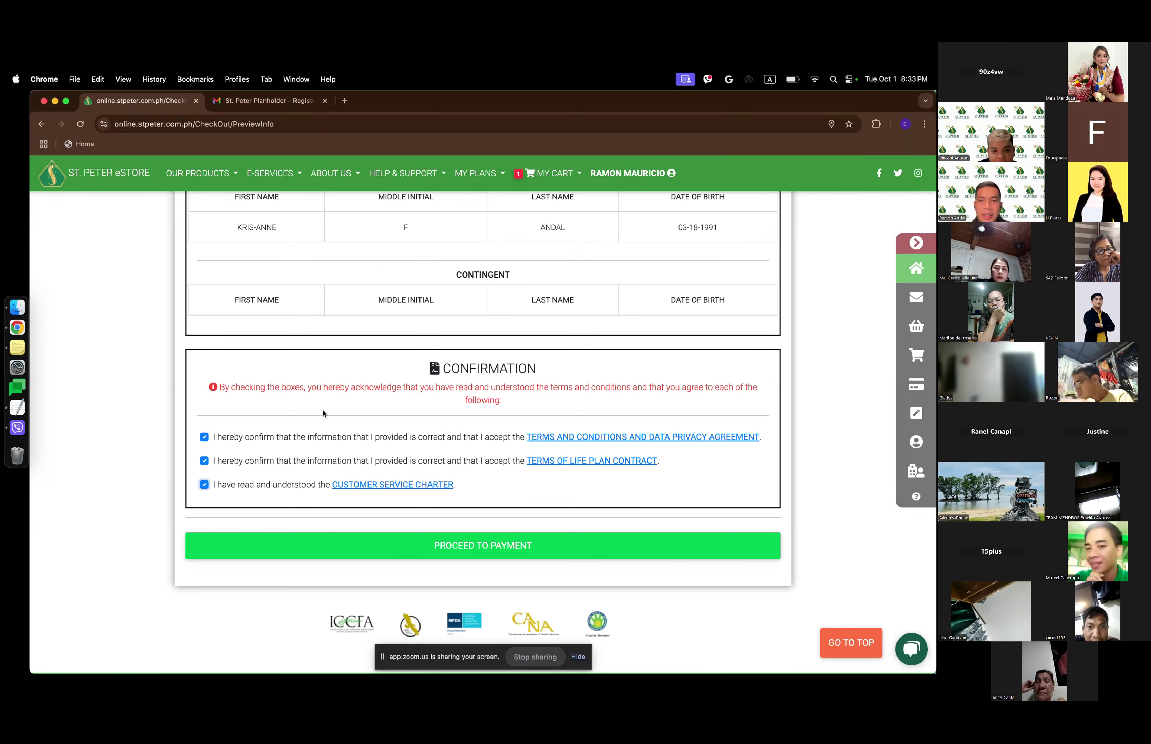
Proceed to the Paynamics payment page showing the 1,100.00 PHP St. Gregory order.
scroll(482, 440, up, 2)
scroll(483, 440, down, 7)
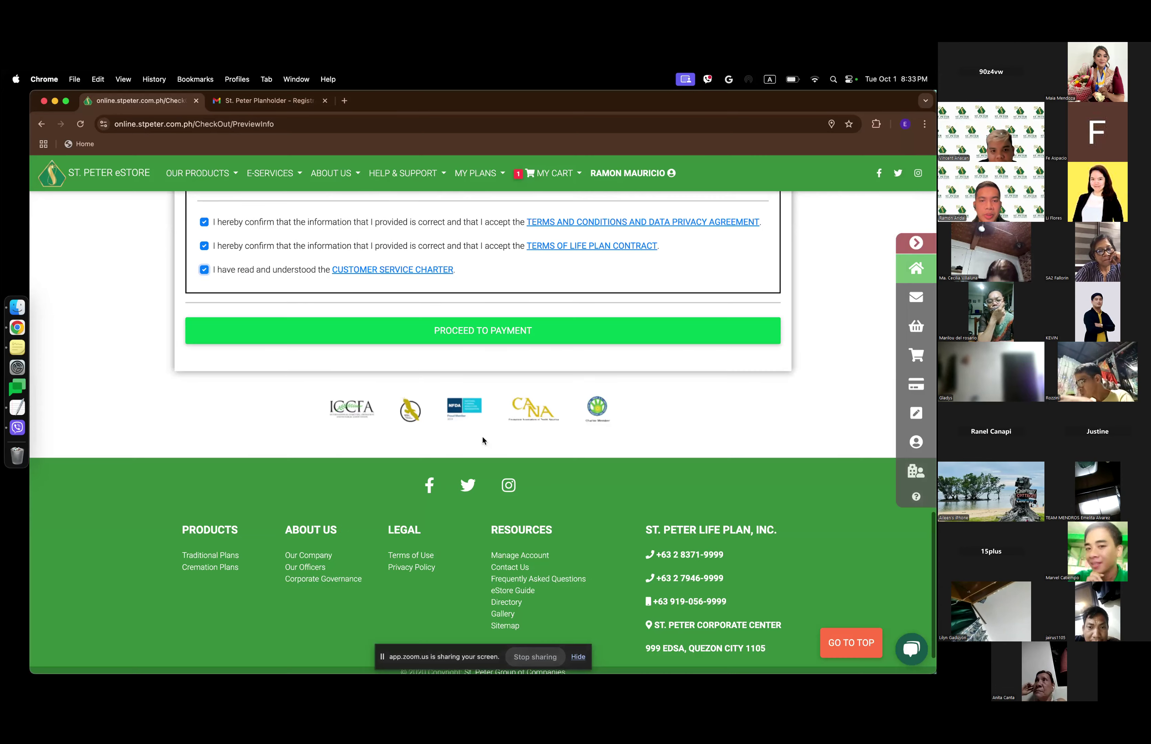
scroll(483, 441, up, 3)
click(489, 479)
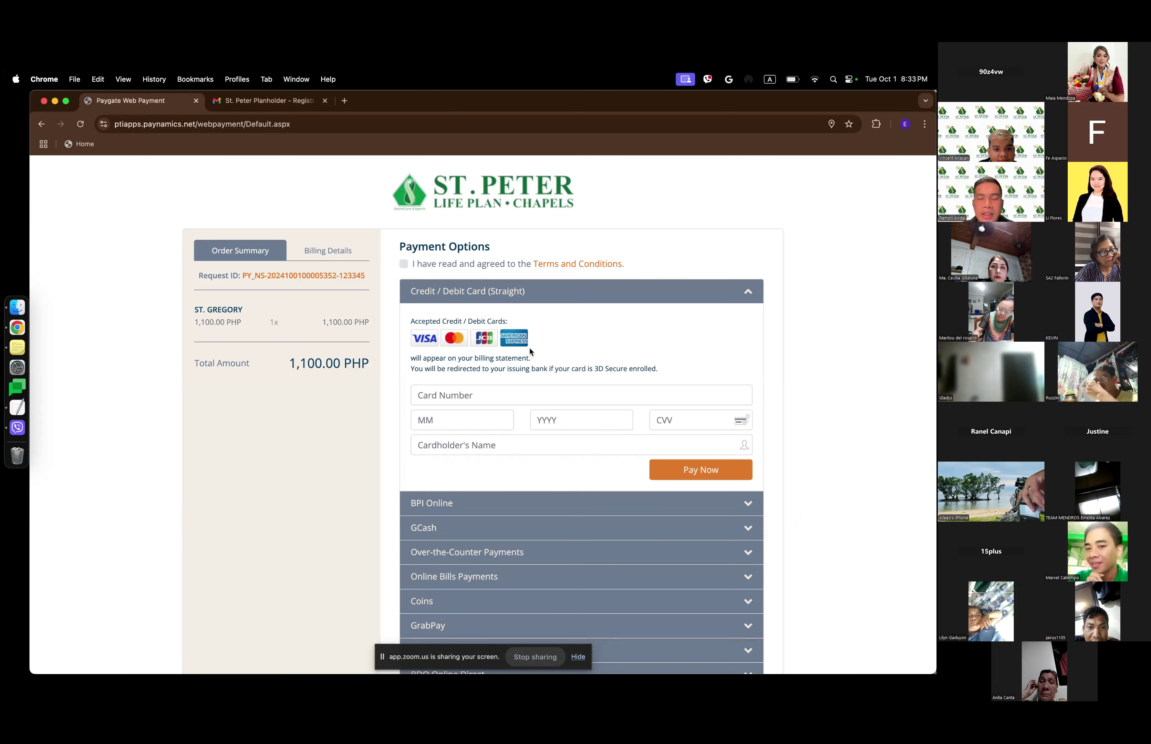
Select GCash as the Paynamics payment option and review the 1,100.00 PHP order summary.
scroll(588, 342, down, 1)
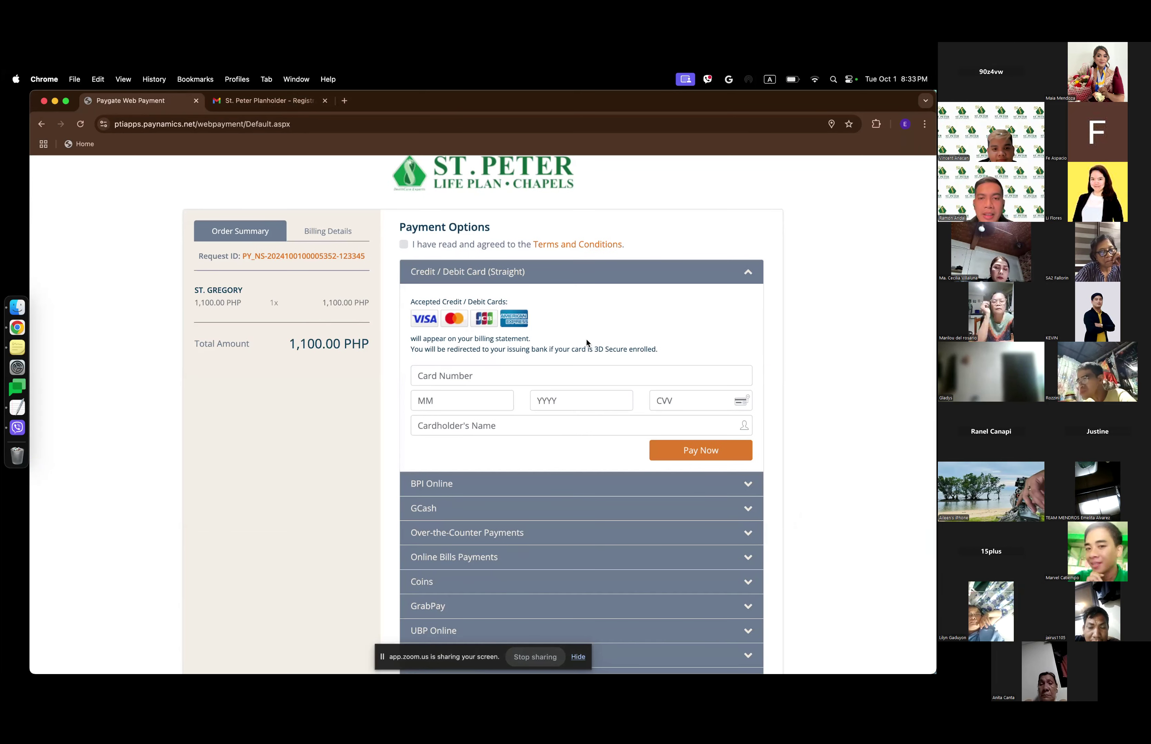
scroll(586, 342, down, 1)
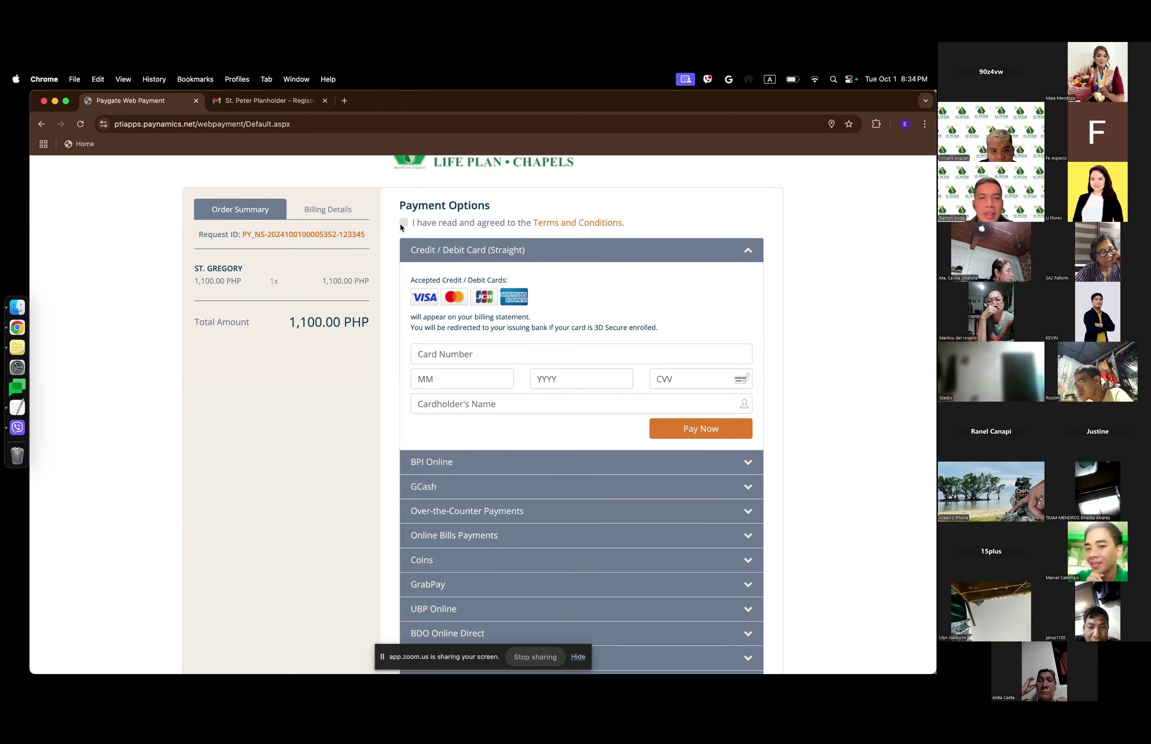
scroll(401, 244, up, 2)
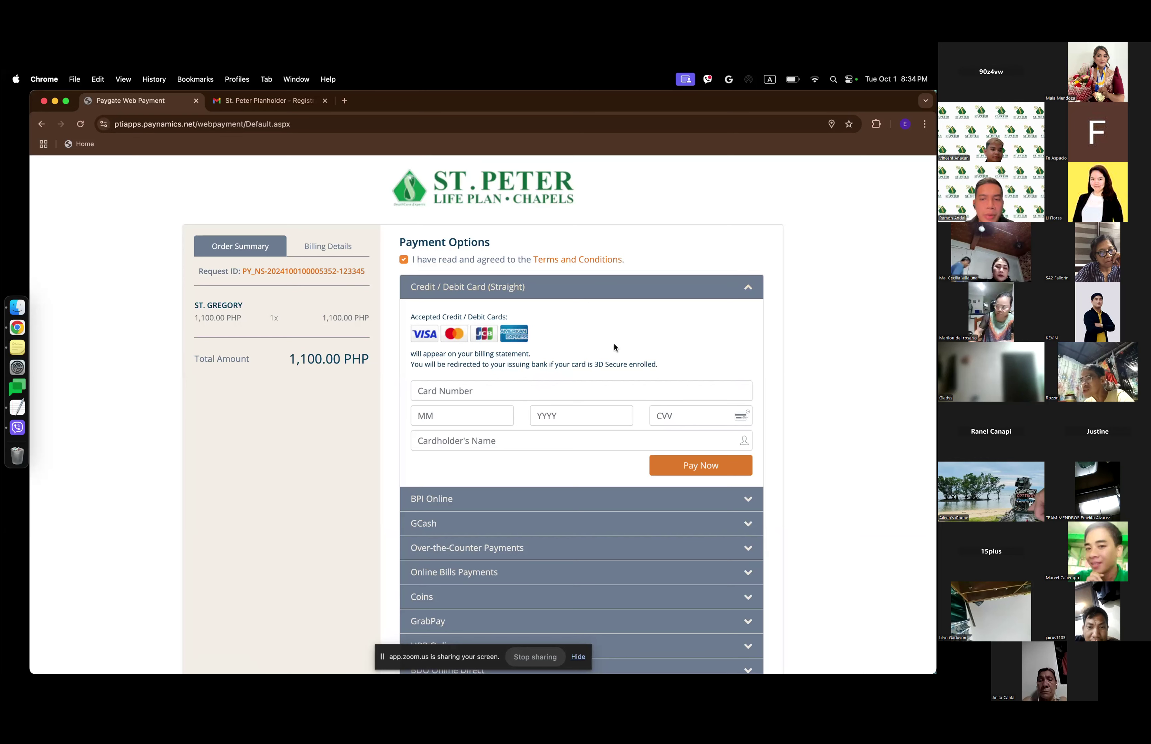
scroll(614, 344, down, 1)
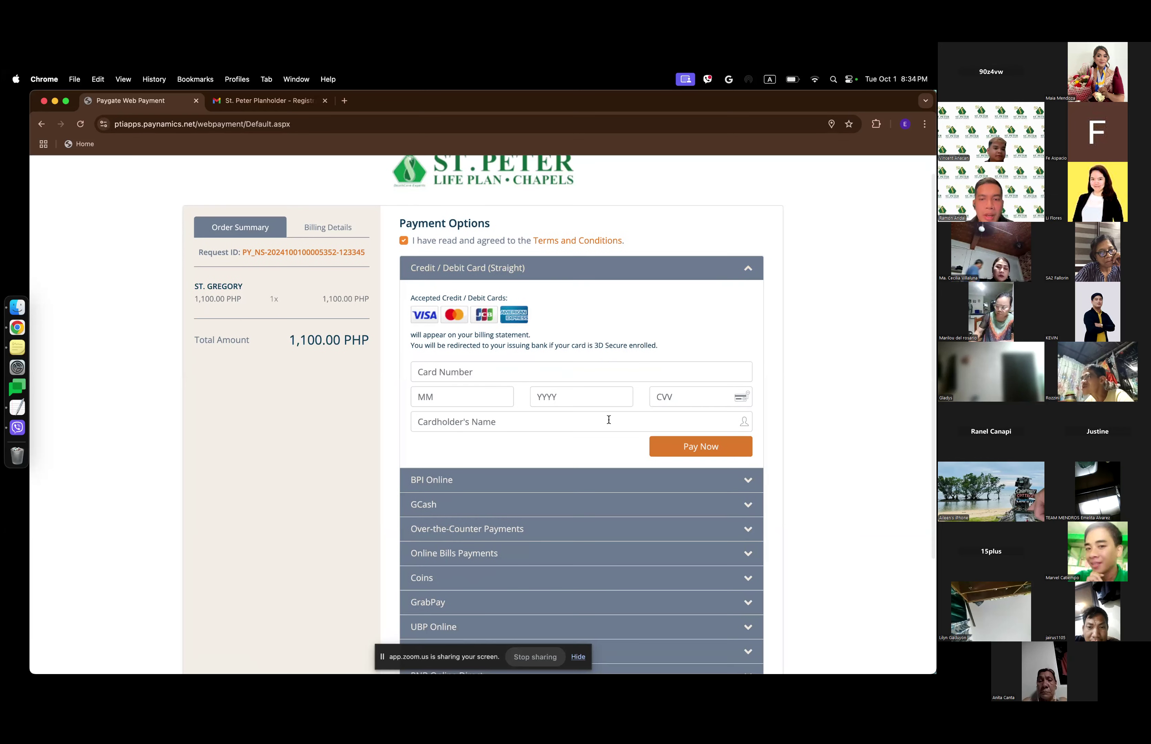
click(587, 511)
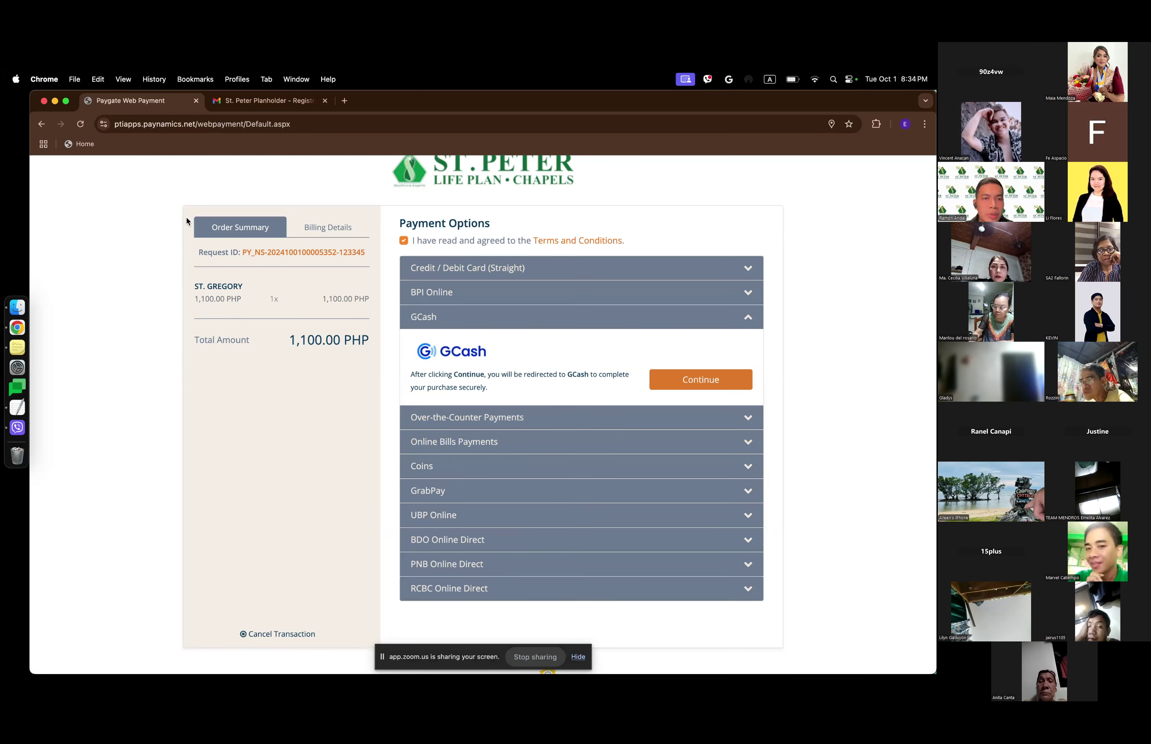
drag(187, 221, 357, 386)
click(357, 387)
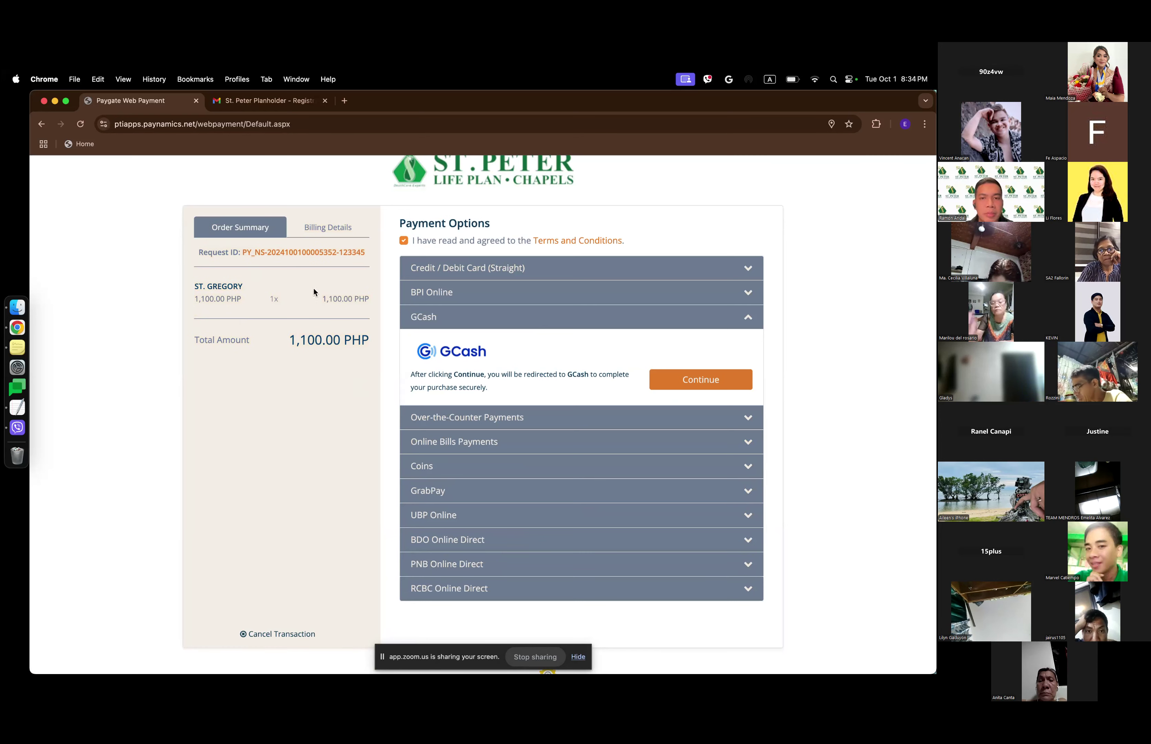
Continue from Paynamics Paygate to GCash's payment page.
click(667, 379)
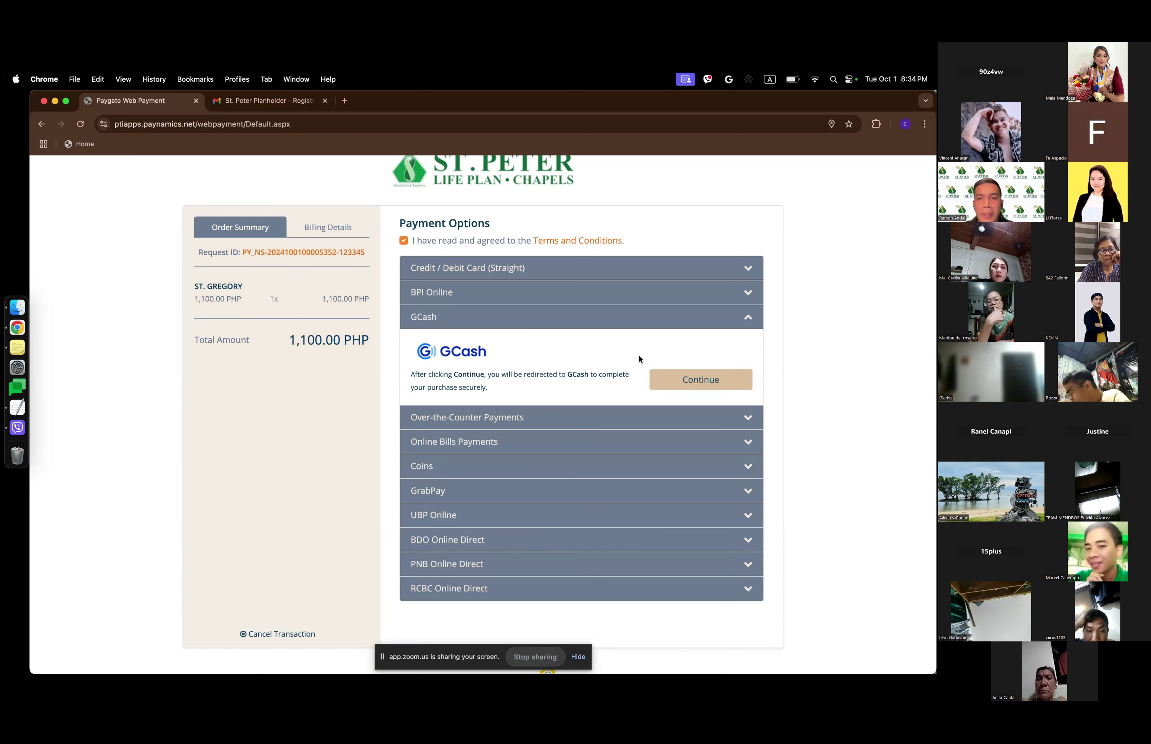
scroll(637, 373, down, 1)
scroll(635, 384, down, 1)
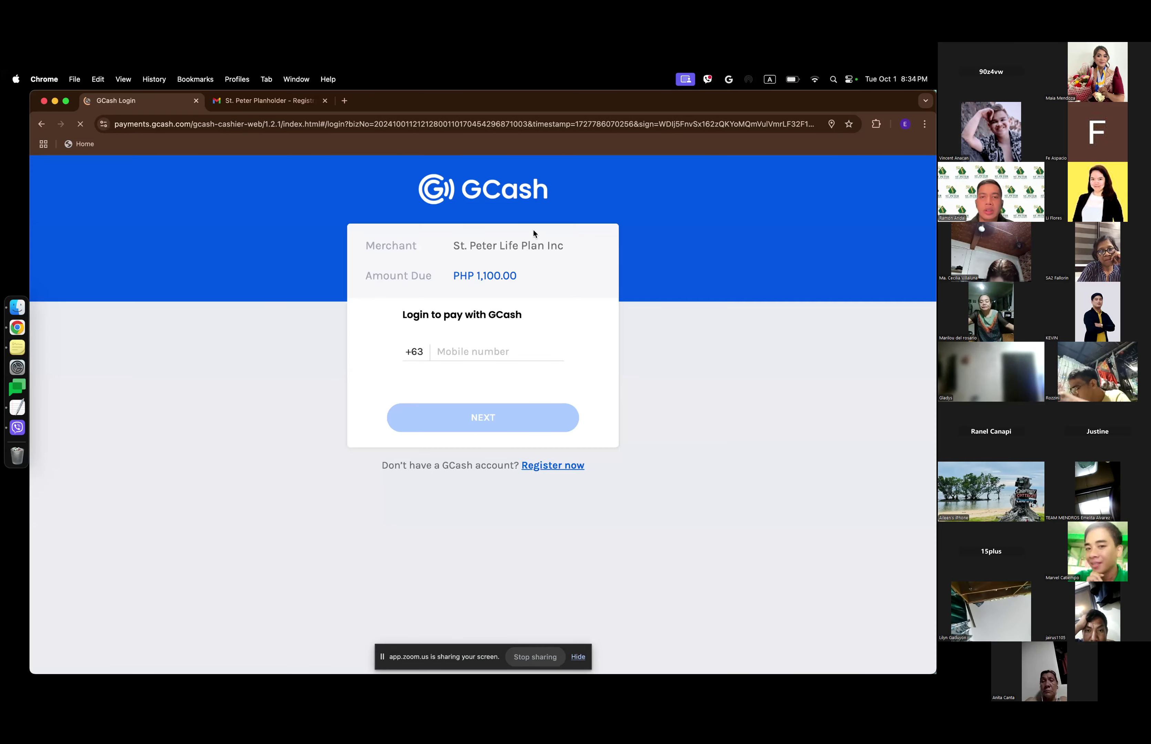
Enter the account's GCash mobile number to start logging in.
click(474, 343)
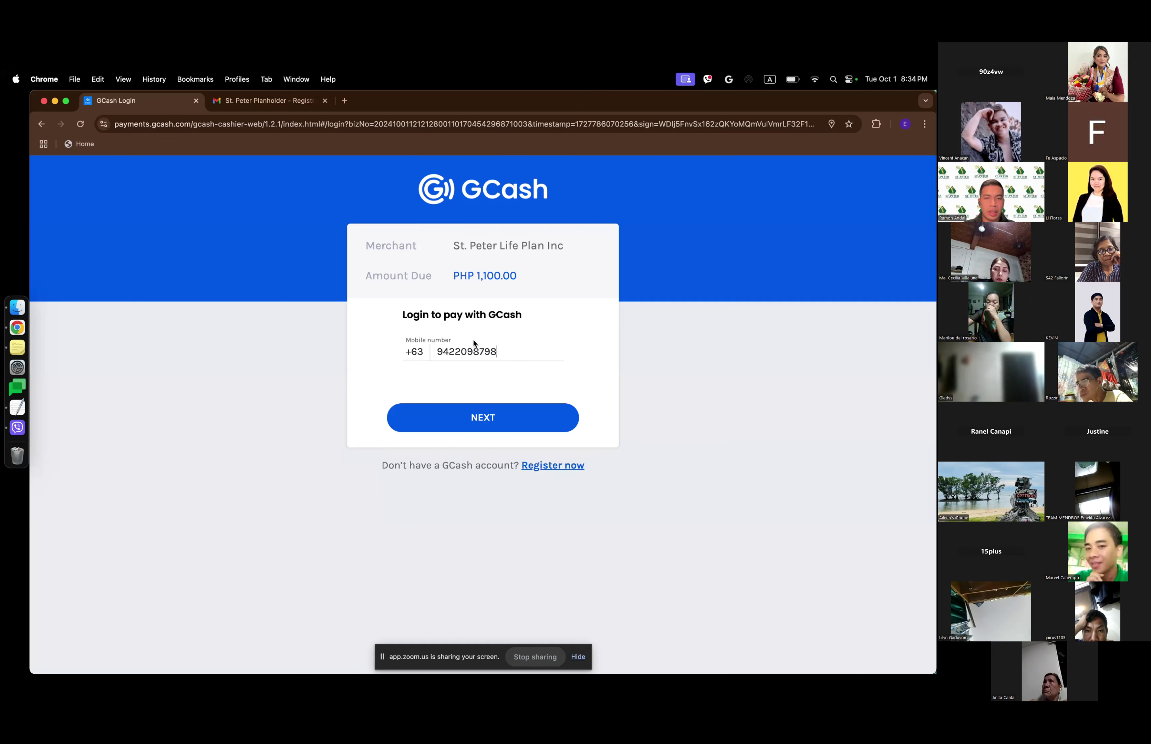
click(508, 418)
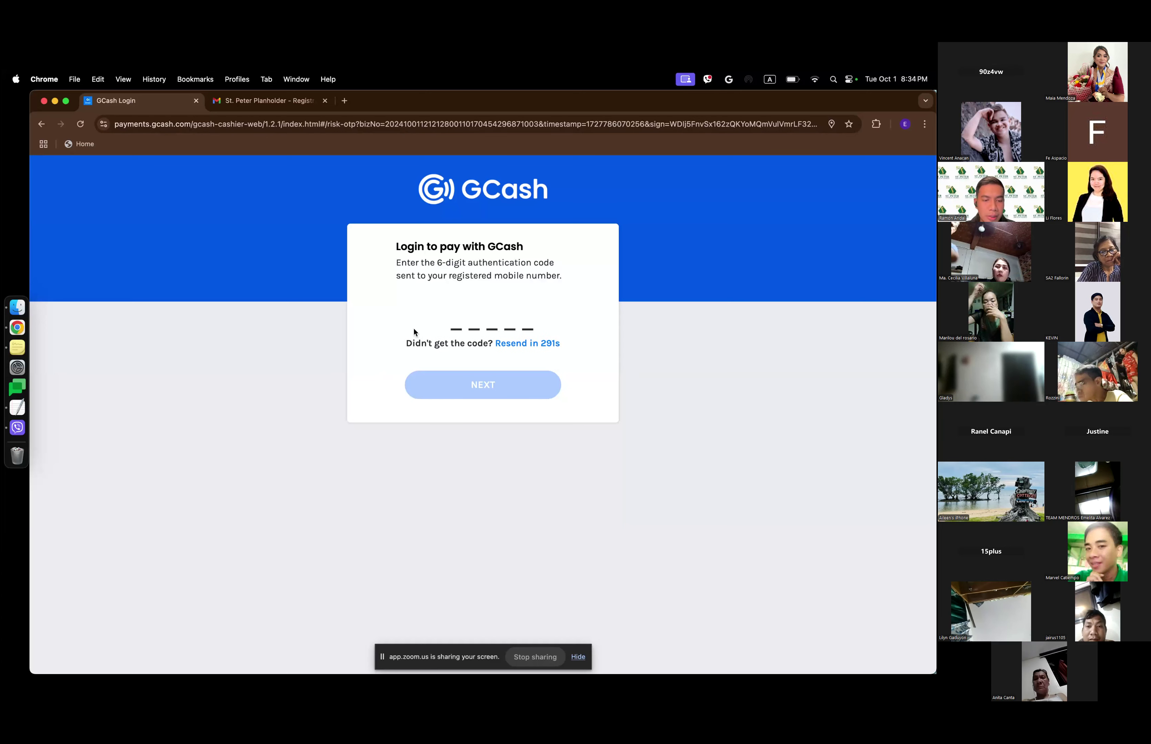
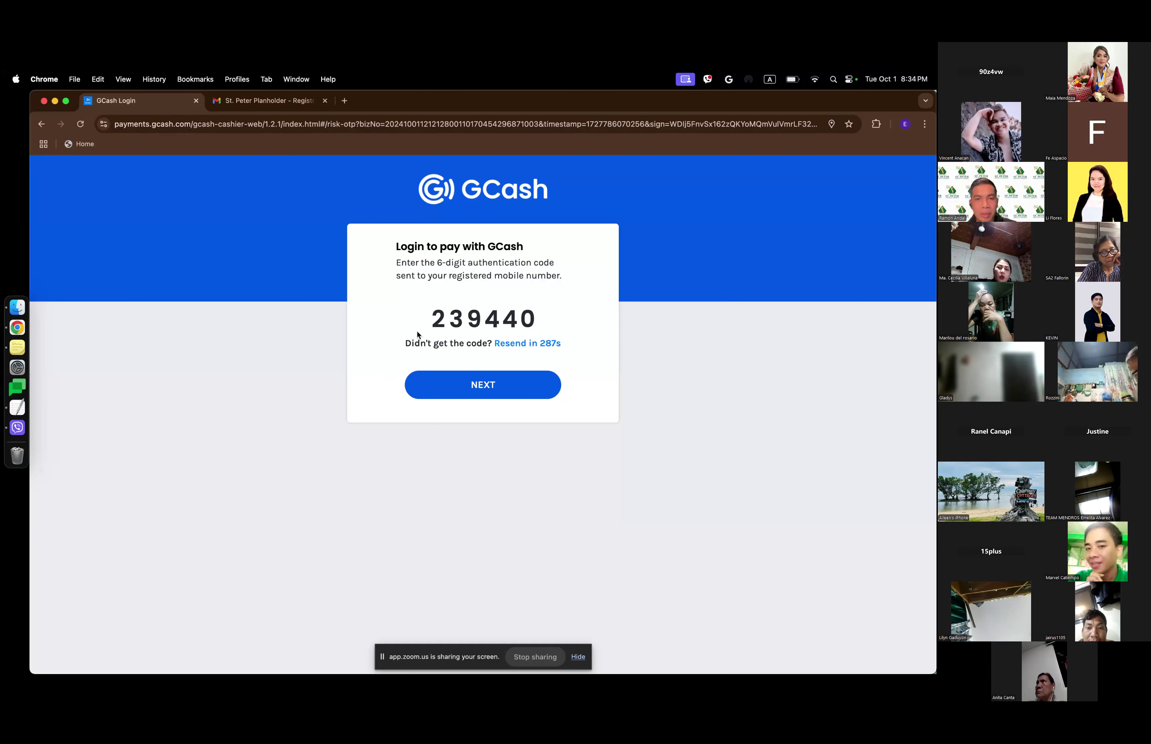
Enter the 6-digit verification code and the MPIN to finish the GCash login.
click(485, 389)
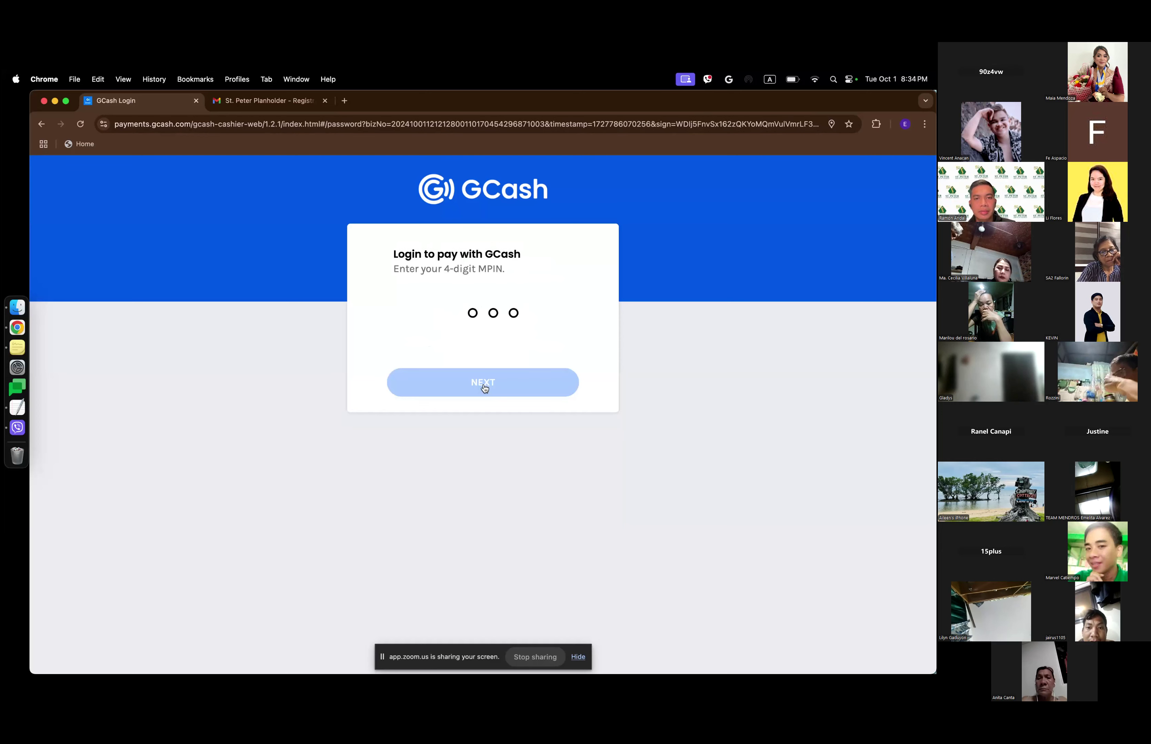
text(••••)
click(483, 387)
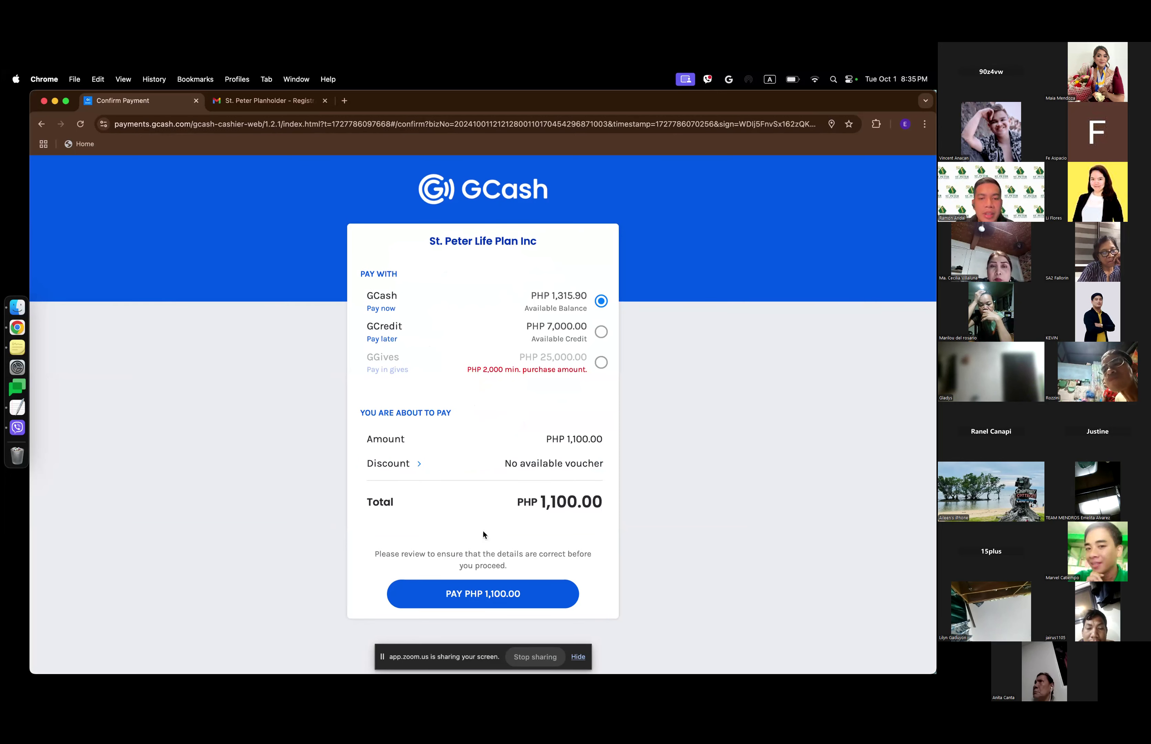
Pay PHP 1,100.00 to St. Peter Life Plan Inc and return to Paynamics.
click(487, 602)
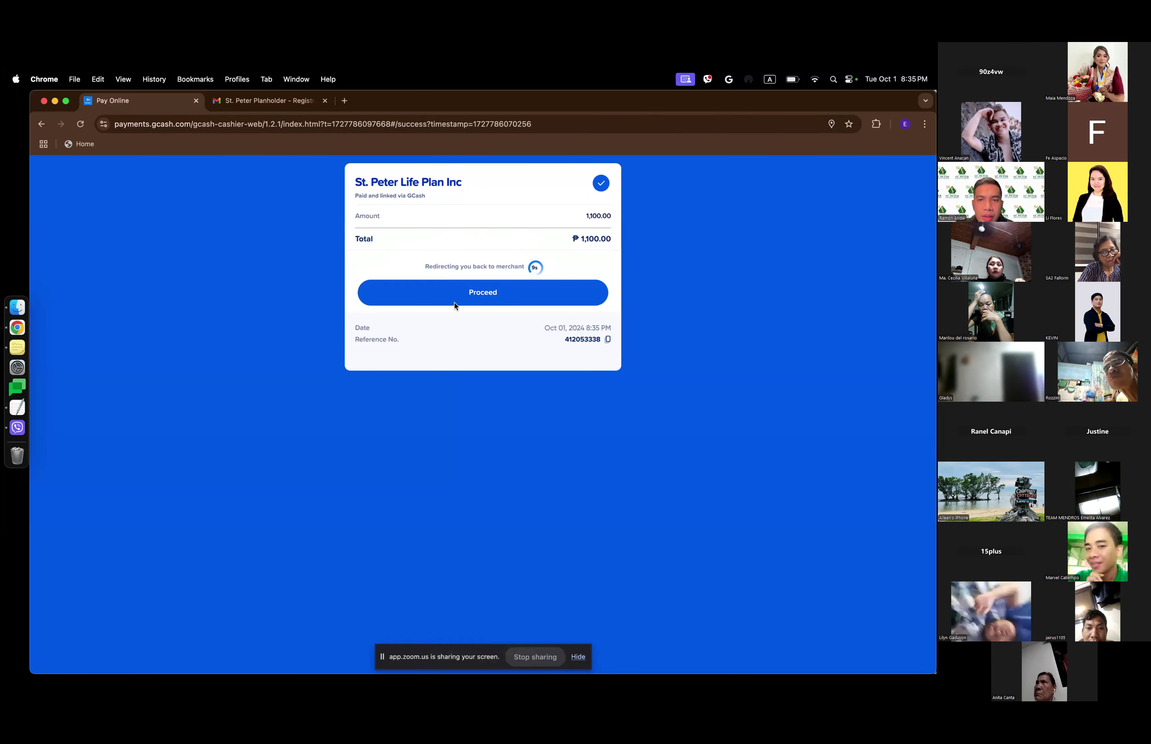
click(484, 293)
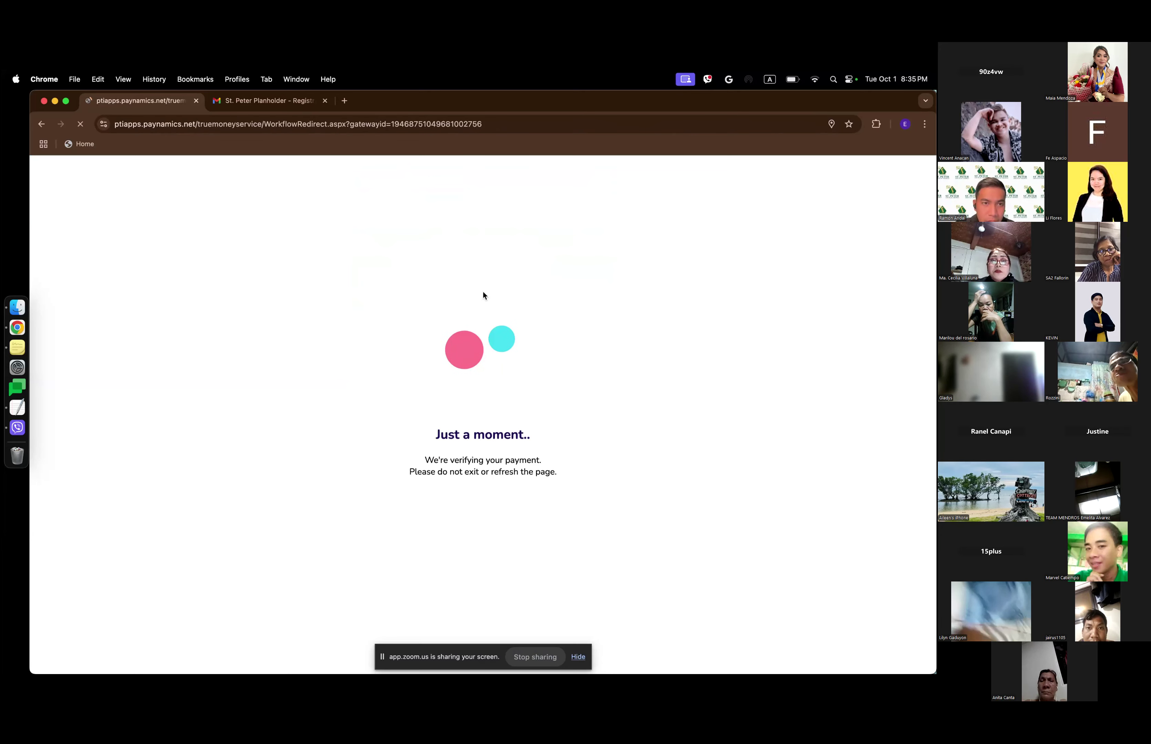
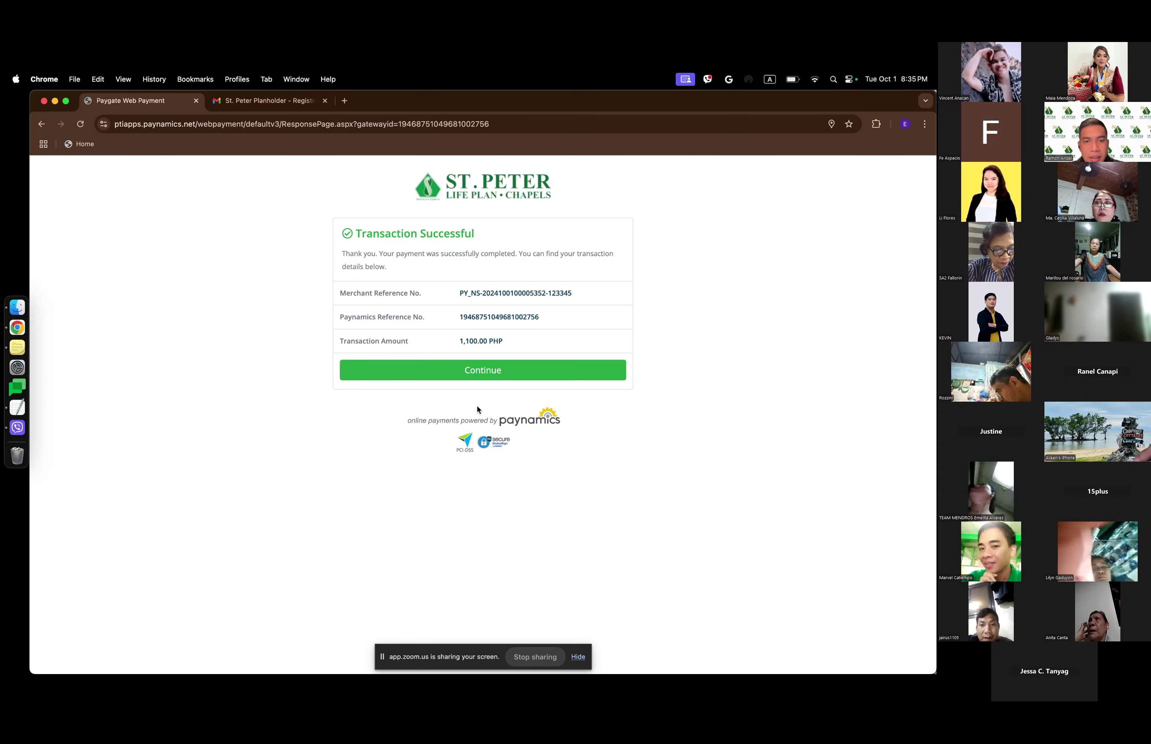
Continue from Paynamics' successful PHP 1,100.00 transaction to the store's Payment Successful page.
click(460, 371)
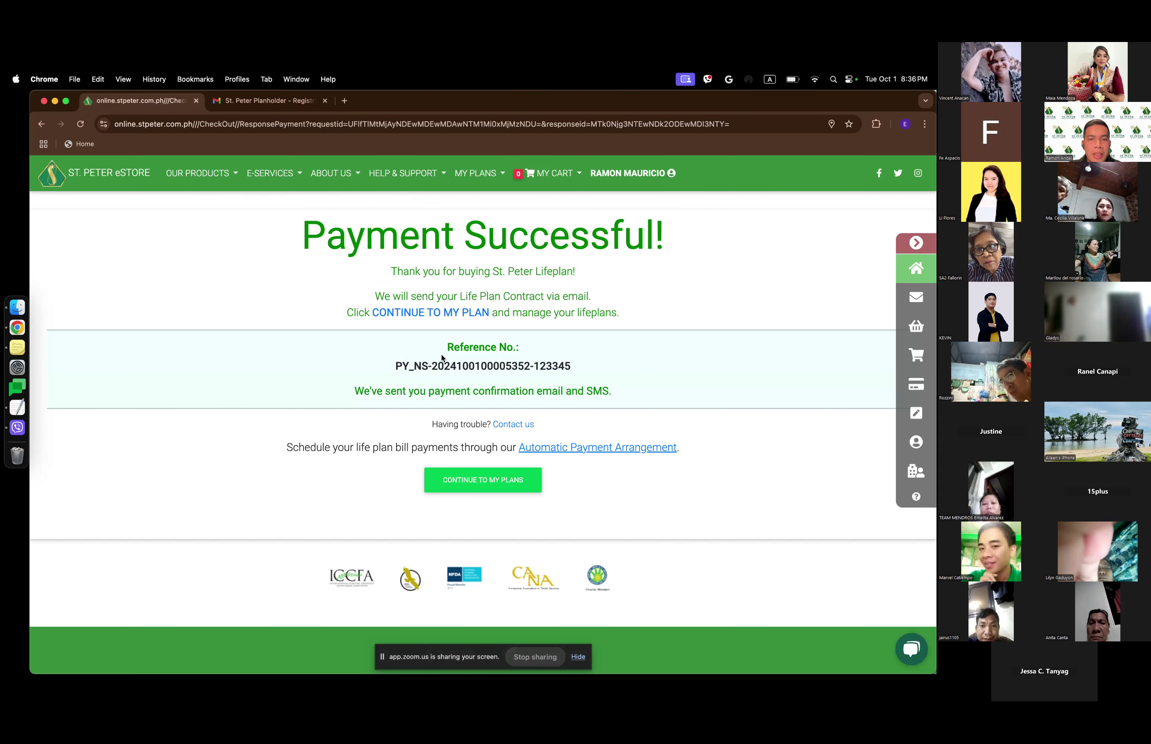
Check the payment reference number on the Payment Successful page, then switch to the Gmail tab.
drag(409, 367, 494, 367)
click(494, 367)
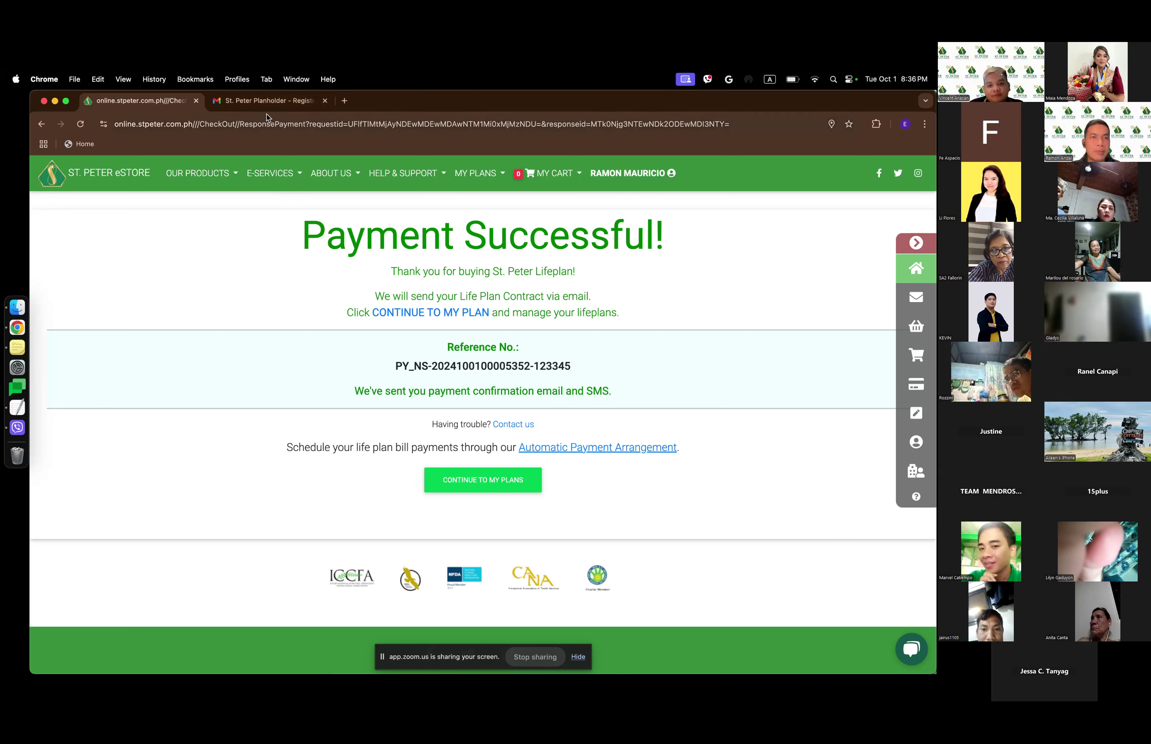
click(266, 102)
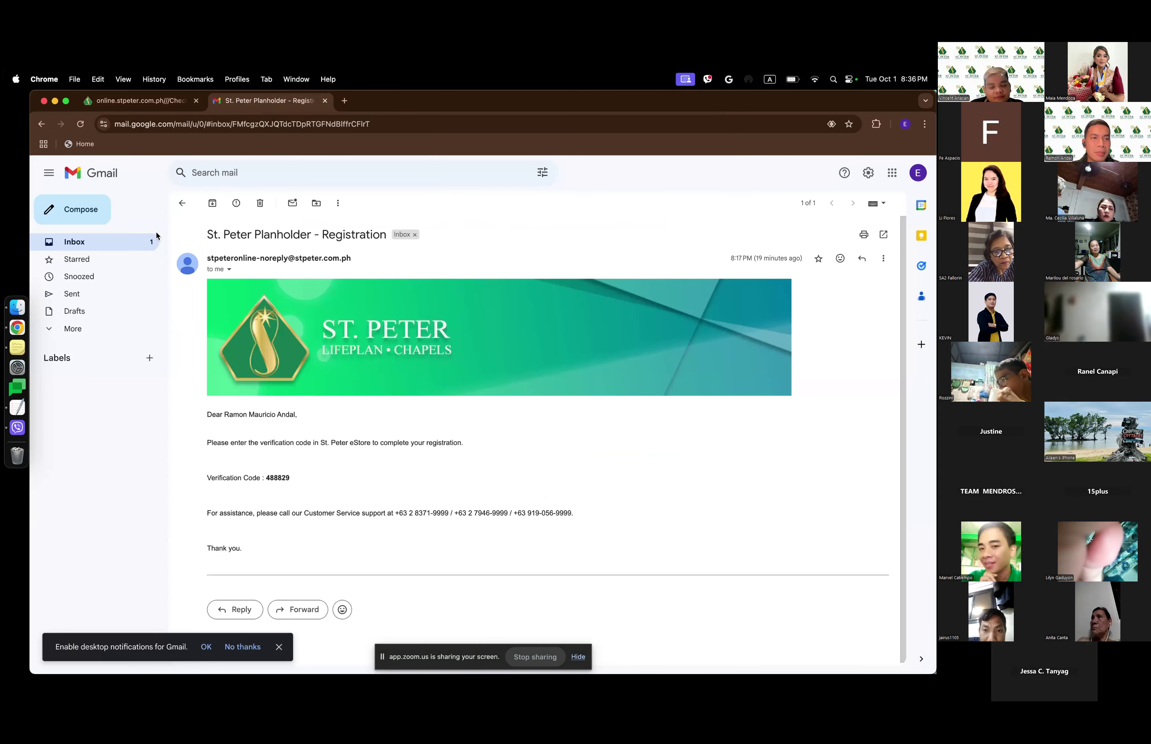
Read the 'You are now registered to the St. Peter Online Store' email in the inbox.
click(156, 240)
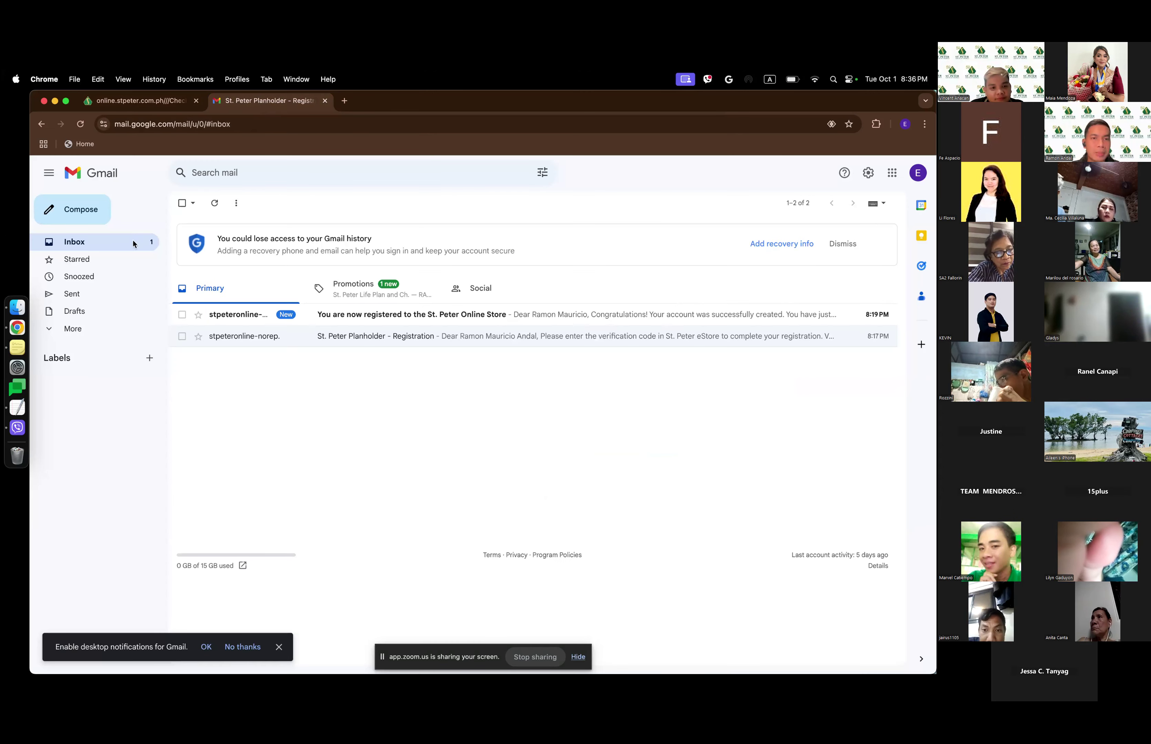
click(386, 316)
scroll(389, 494, down, 3)
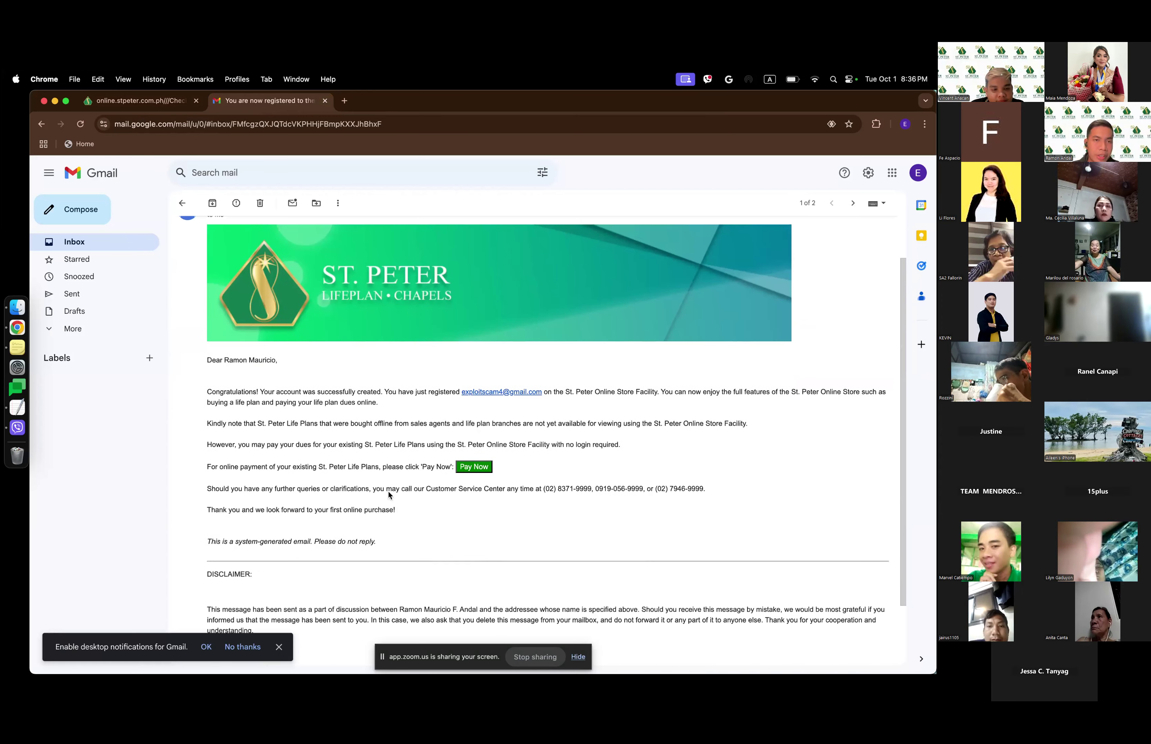
scroll(379, 460, up, 3)
scroll(368, 427, down, 3)
scroll(367, 427, up, 5)
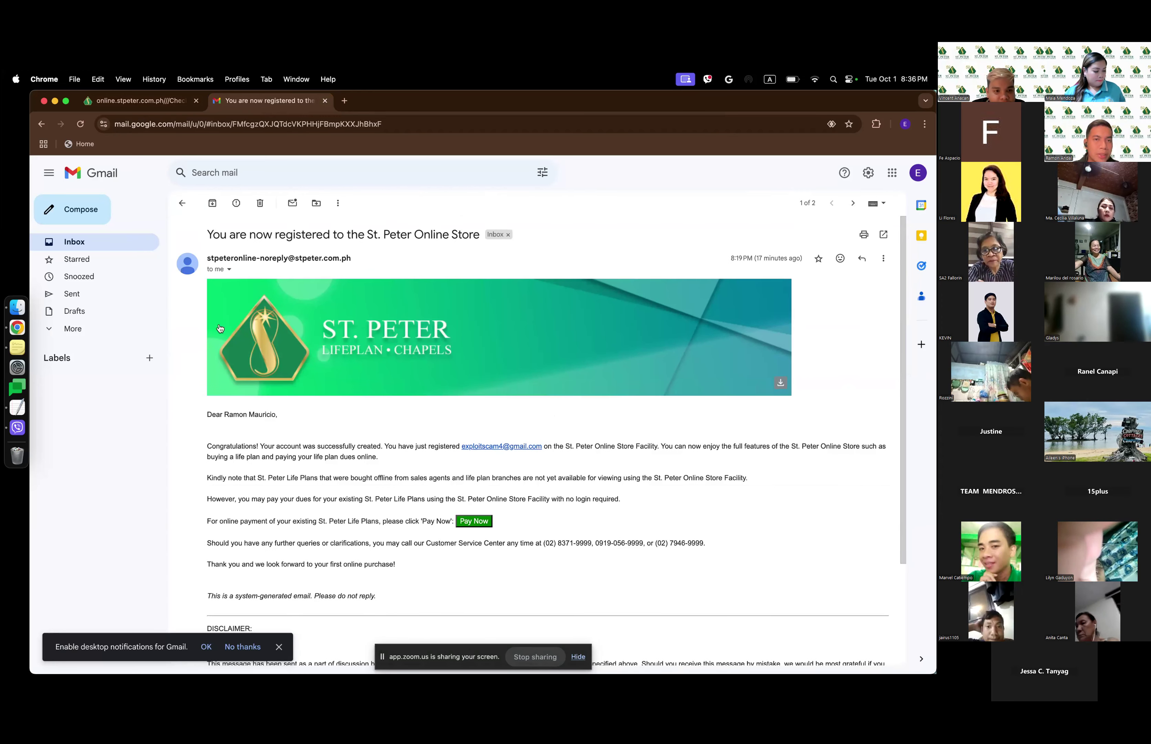
click(96, 245)
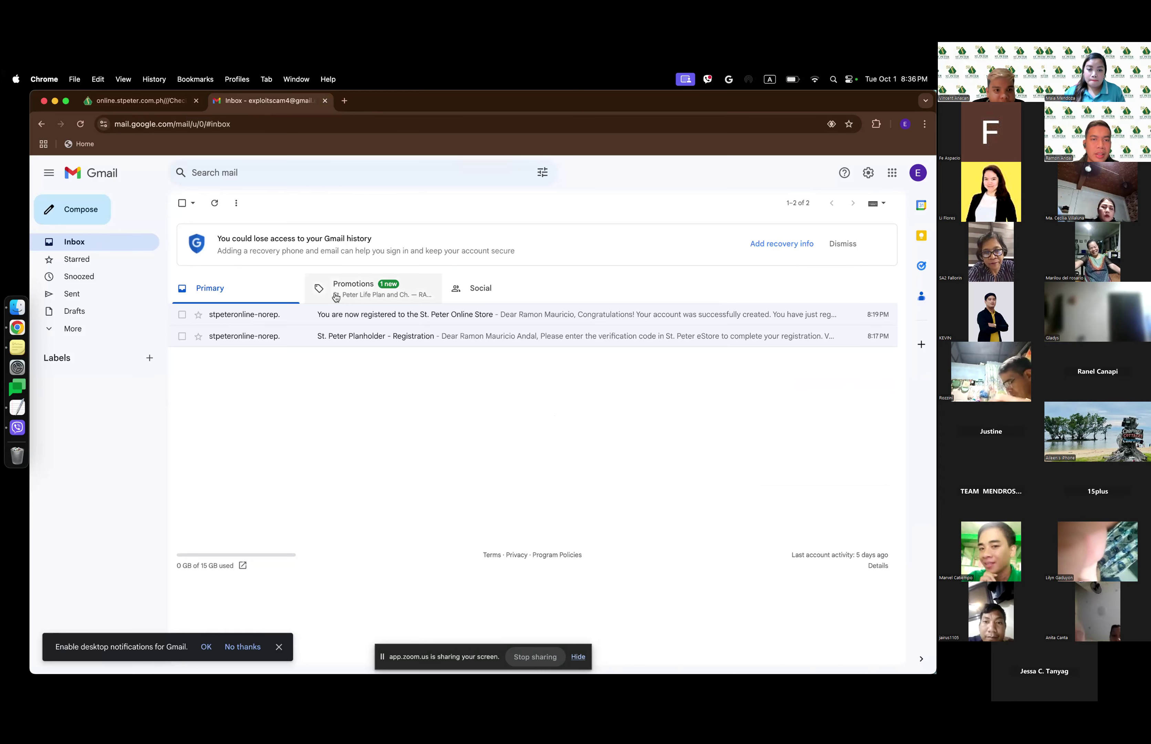
Read the St. Peter Life Plan and Chapels email under Promotions, then return to the inbox.
click(360, 293)
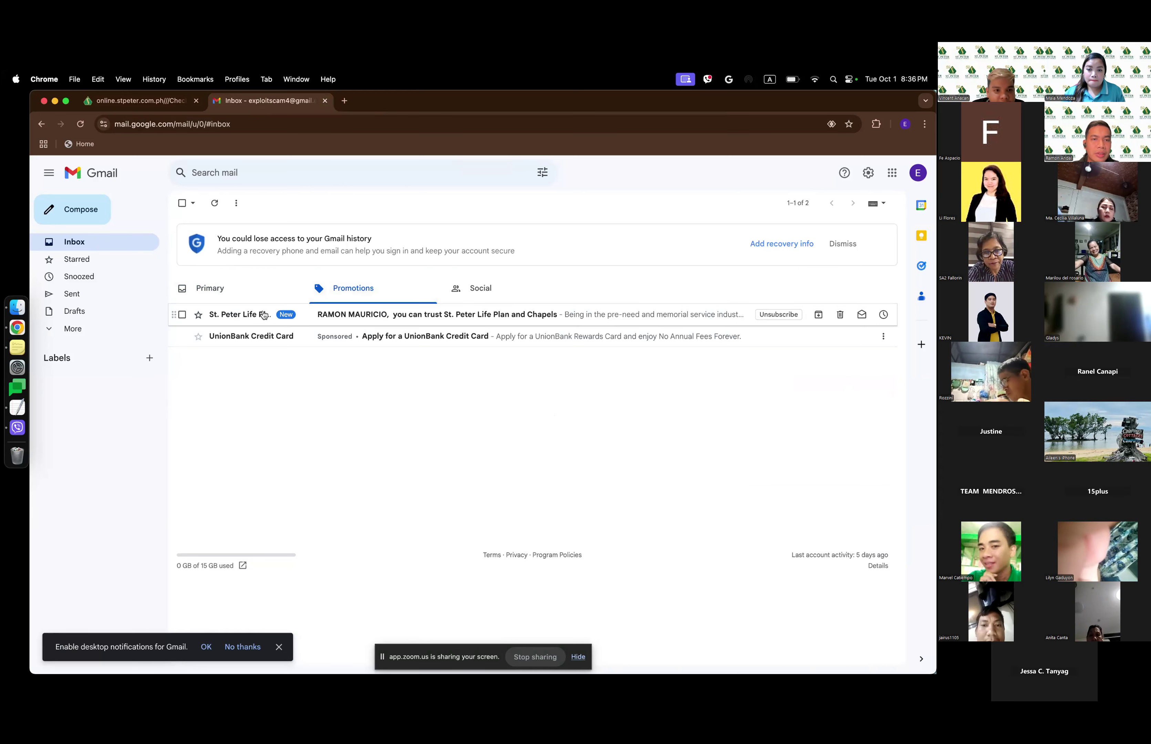
click(242, 315)
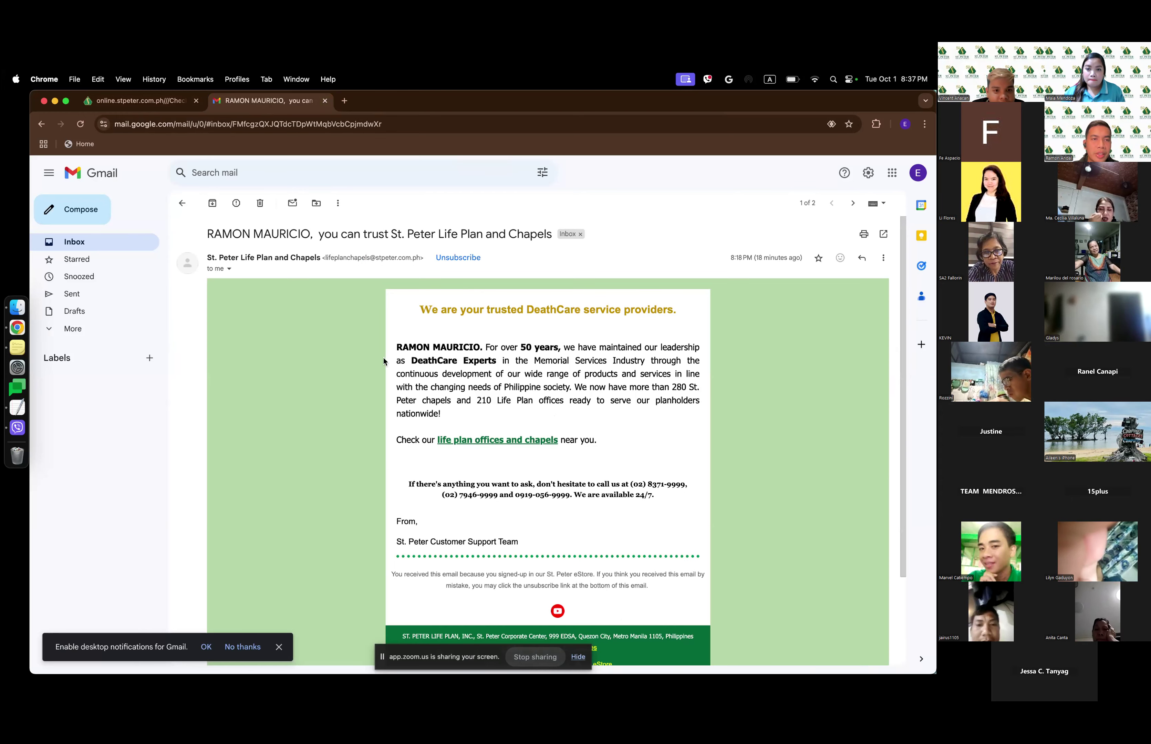
scroll(380, 357, down, 5)
click(103, 237)
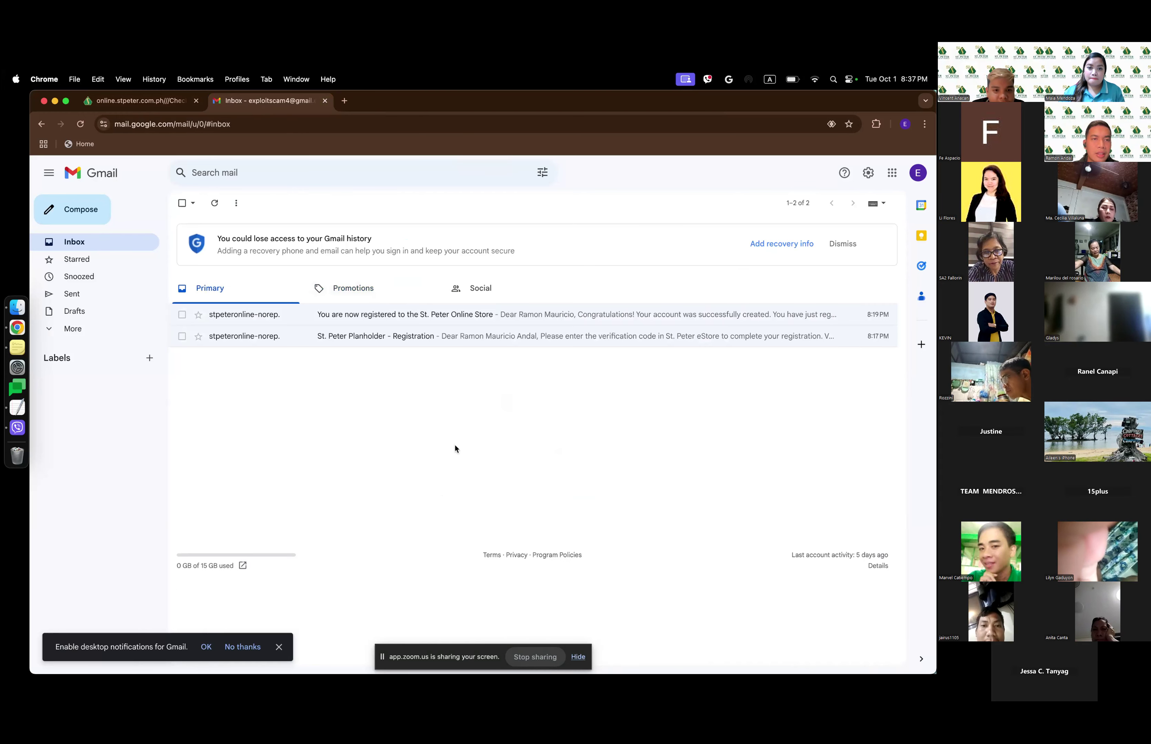
Refresh the Gmail inbox repeatedly to look for a payment confirmation email.
click(215, 205)
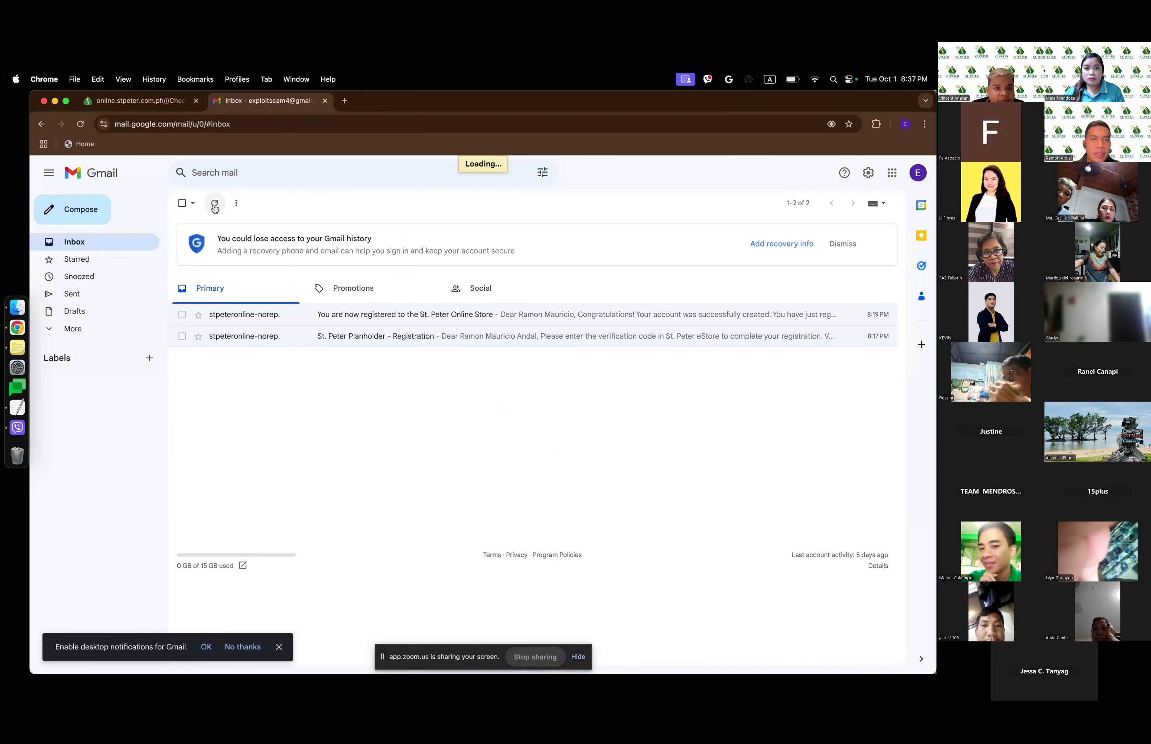
click(214, 205)
click(214, 205)
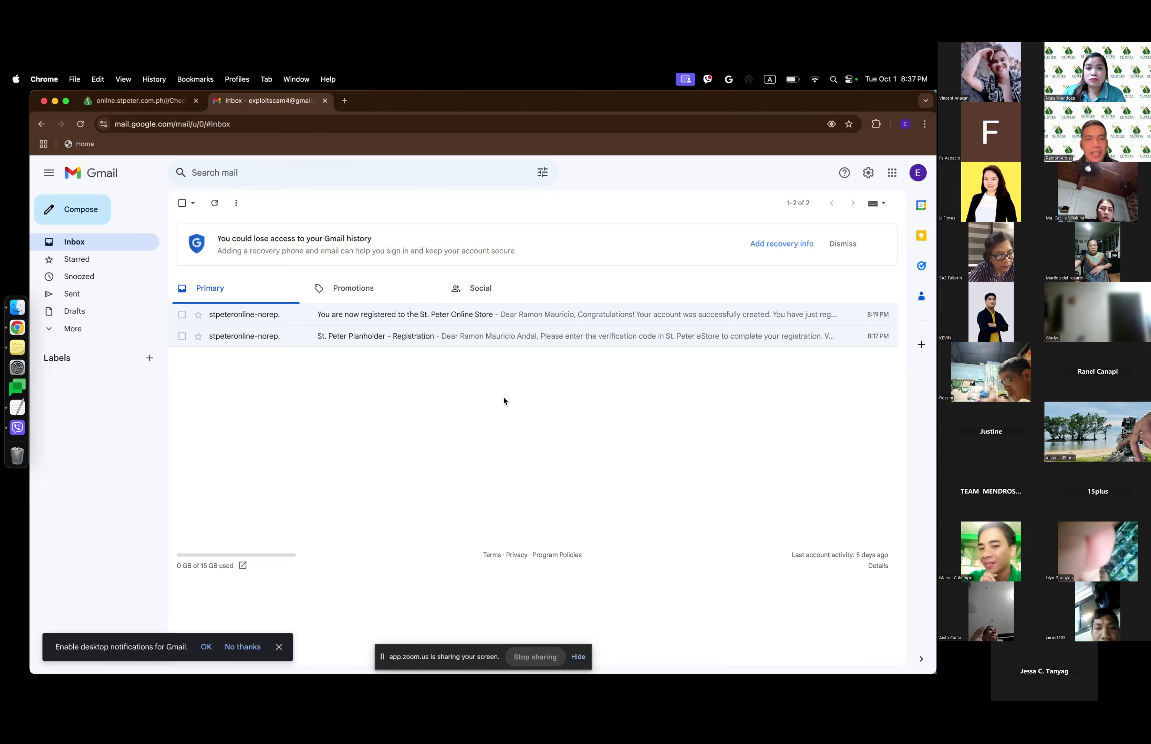
click(216, 203)
click(217, 212)
click(218, 212)
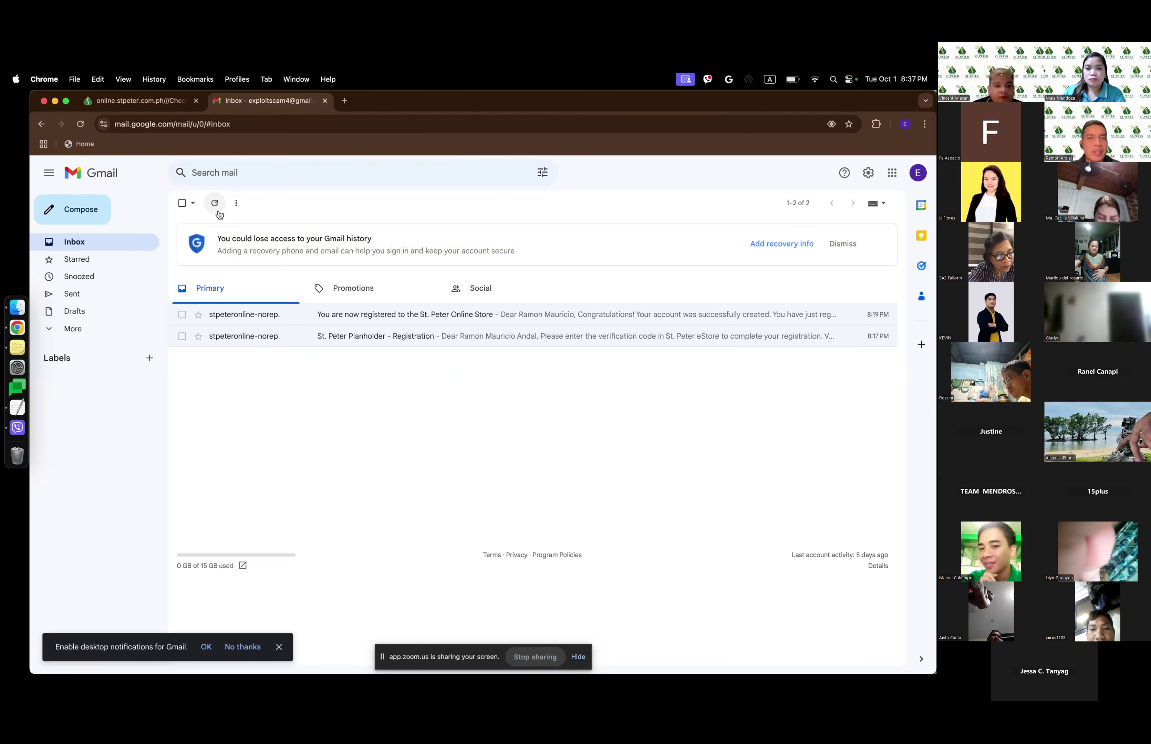
click(218, 211)
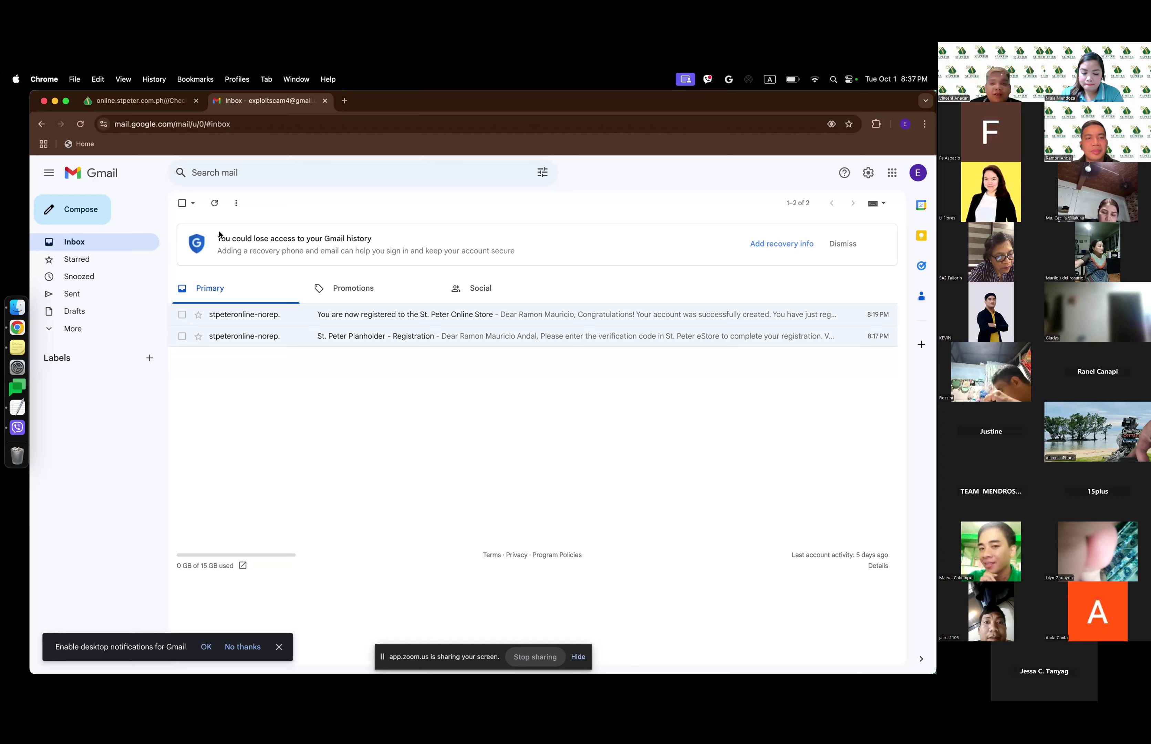
click(215, 203)
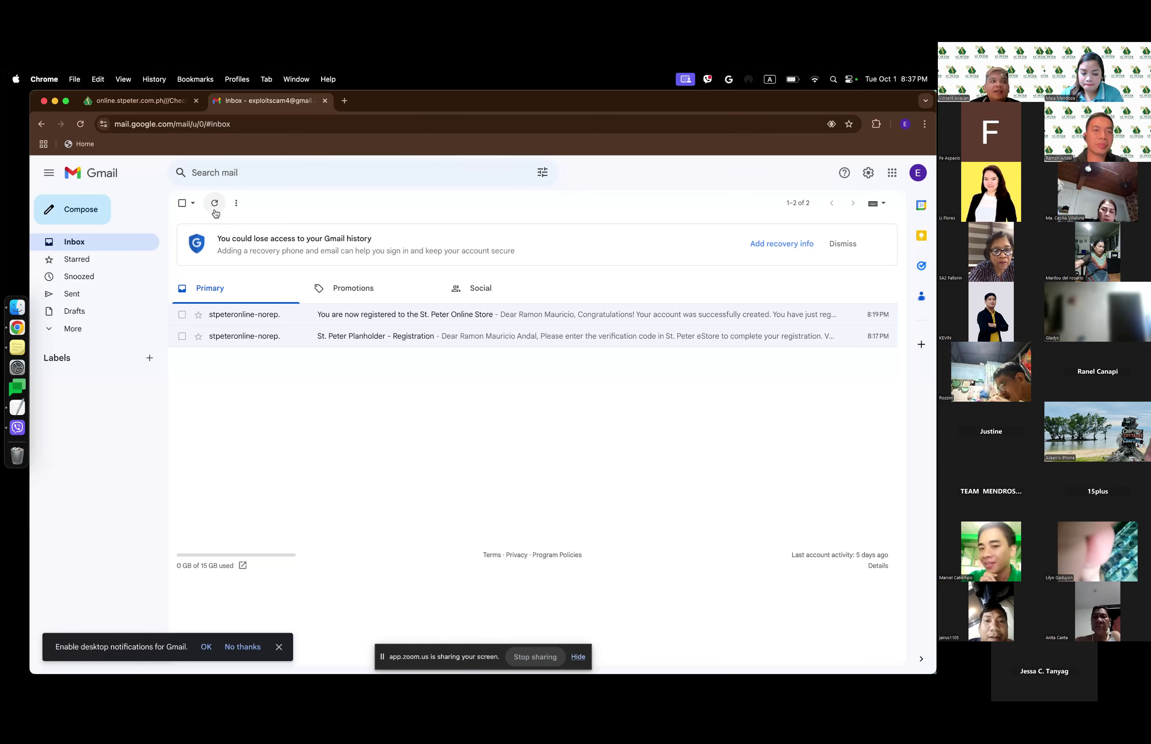
click(214, 203)
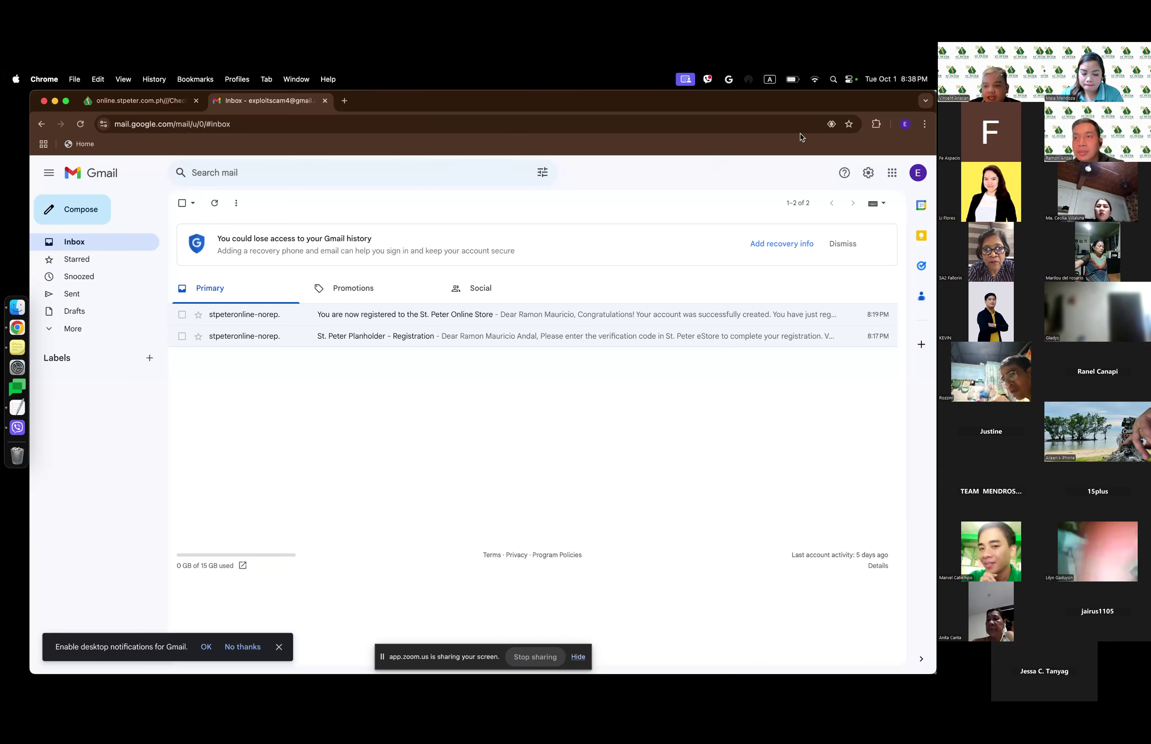
Reload the Gmail page, then go back to the store's Payment Successful tab.
click(905, 124)
click(215, 203)
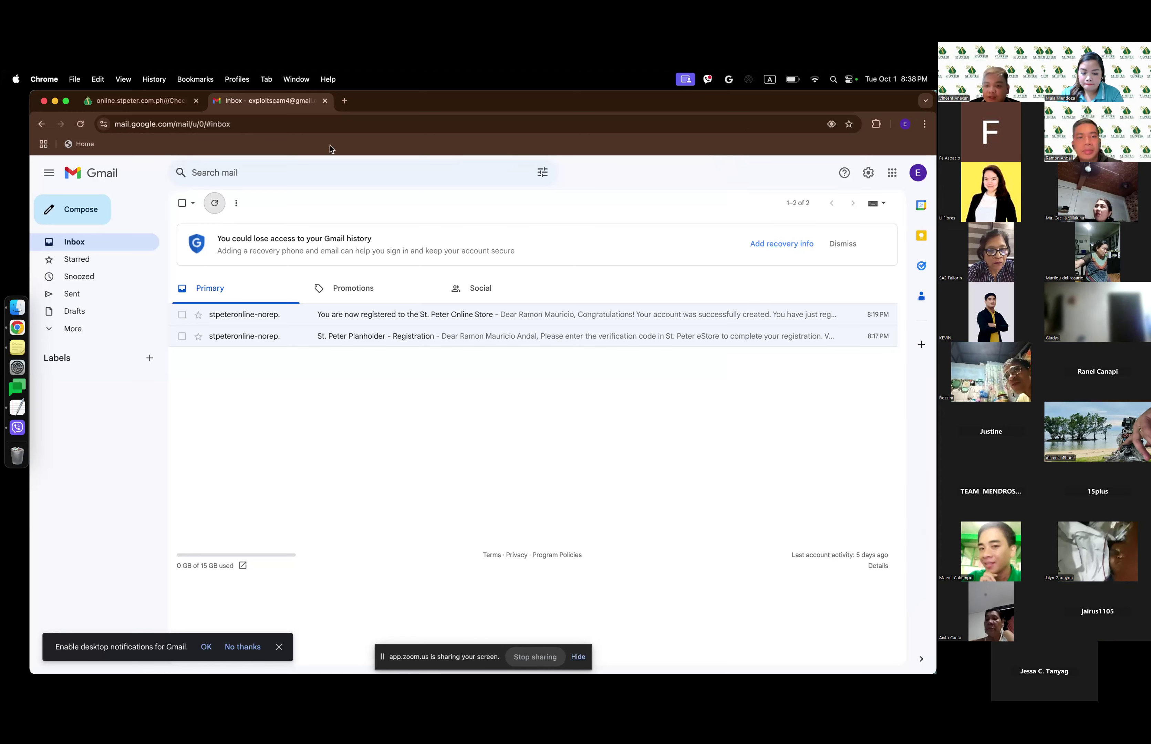
click(80, 124)
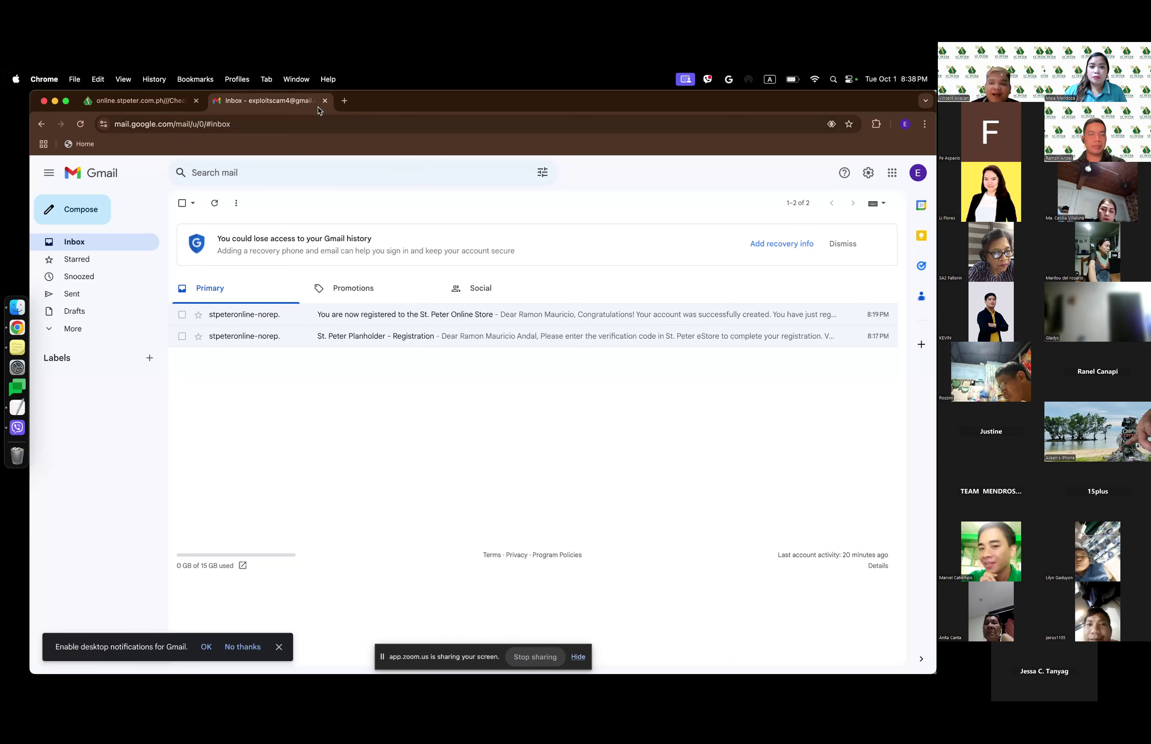
key(super+r)
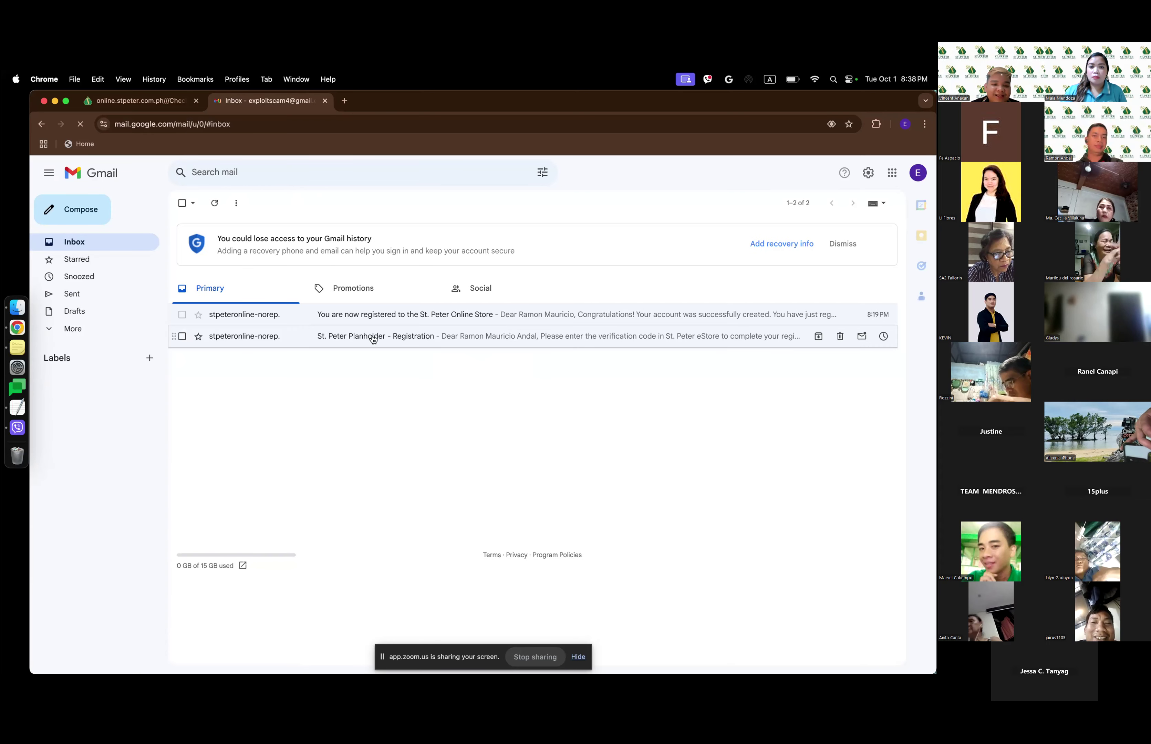
key(ctrl+shift+Tab)
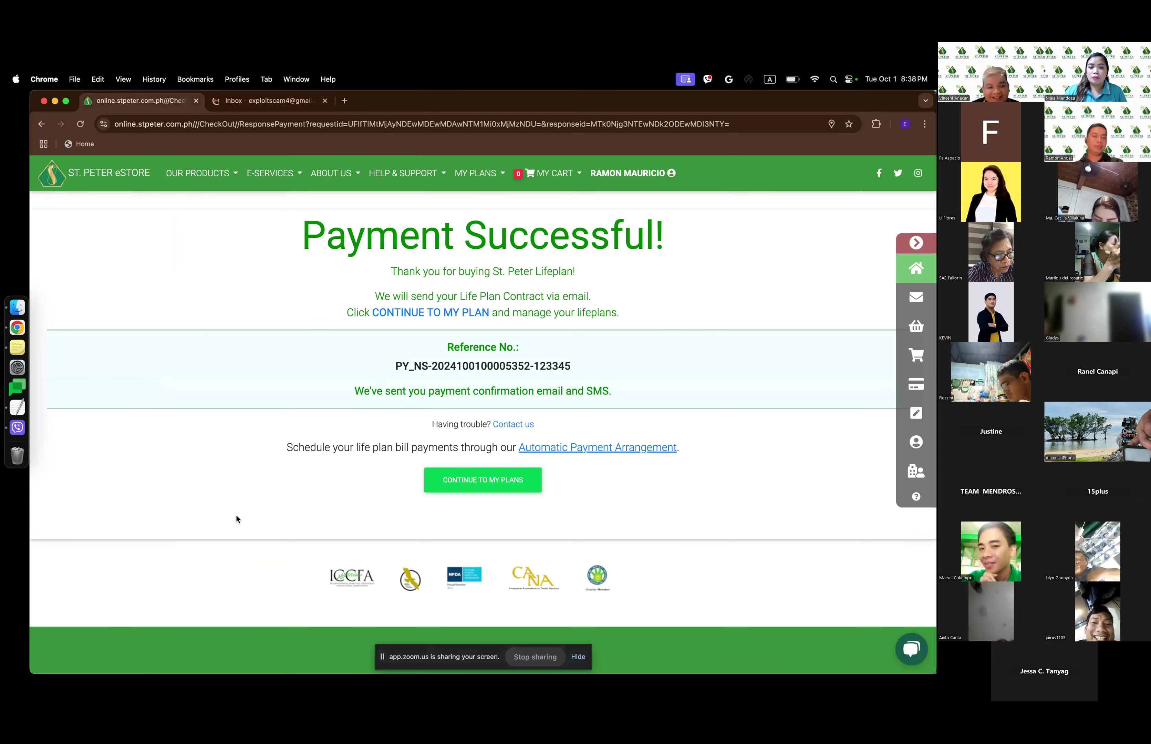
key(super+Tab)
key(super+Tab)
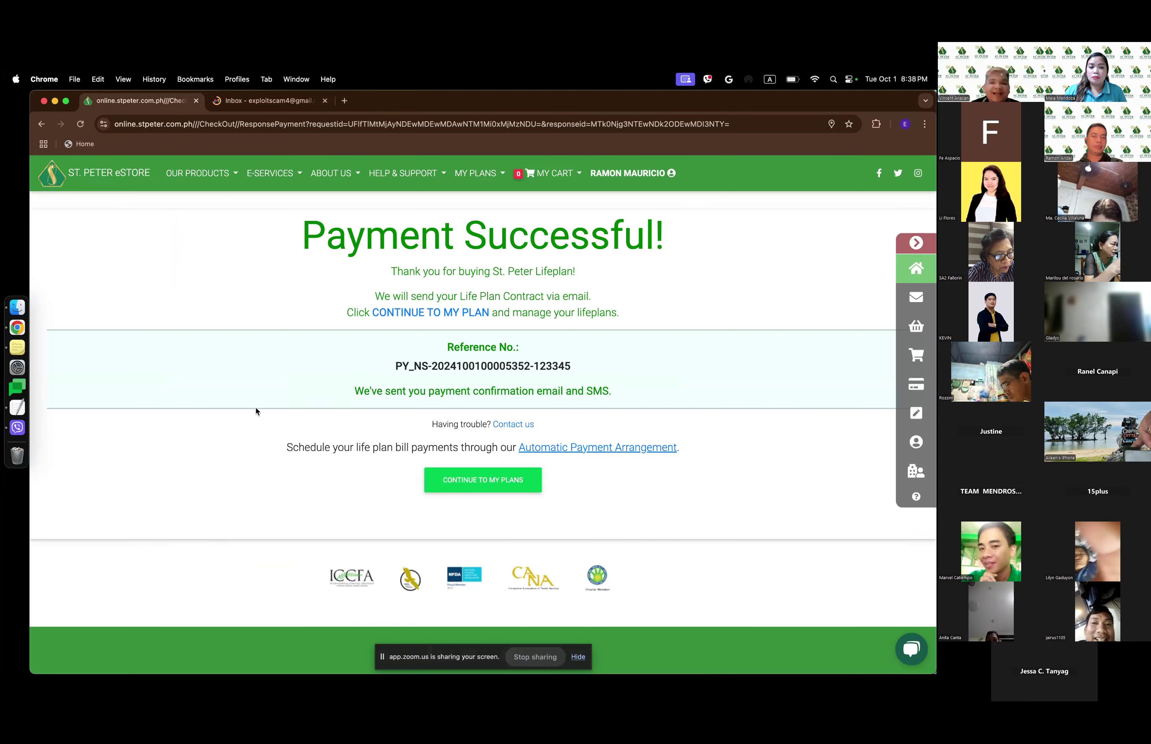
key(super+Tab)
key(super+Tab)
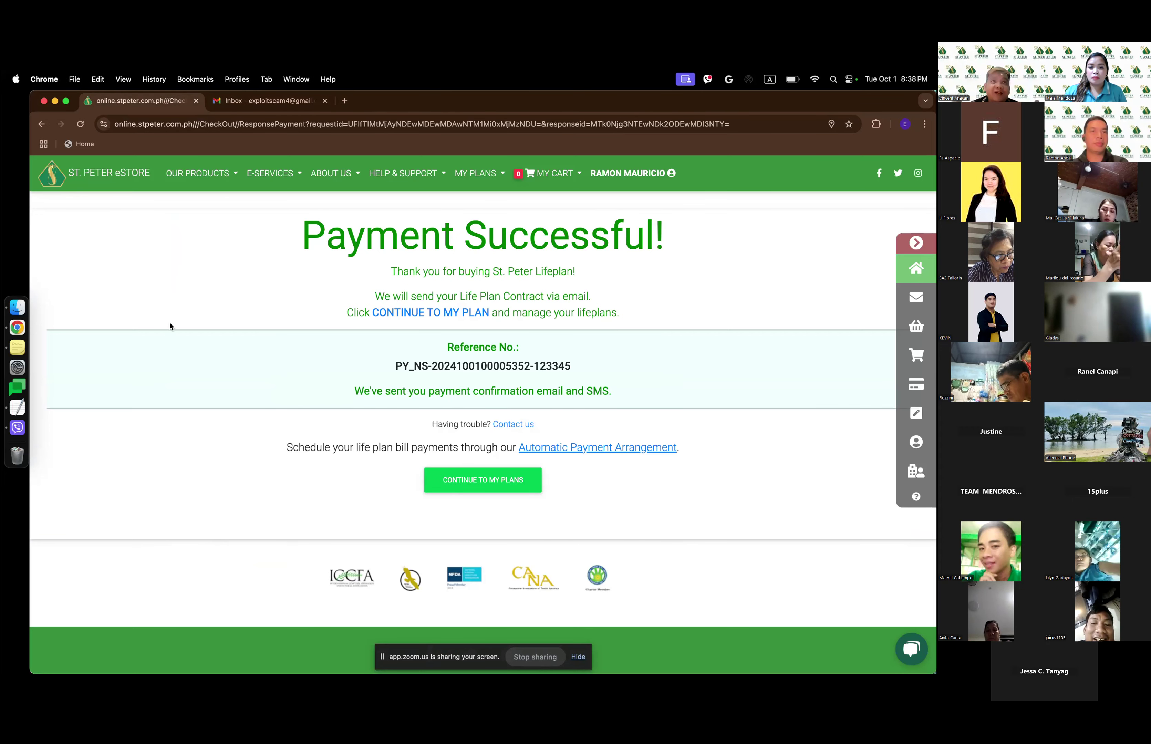
key(super+grave)
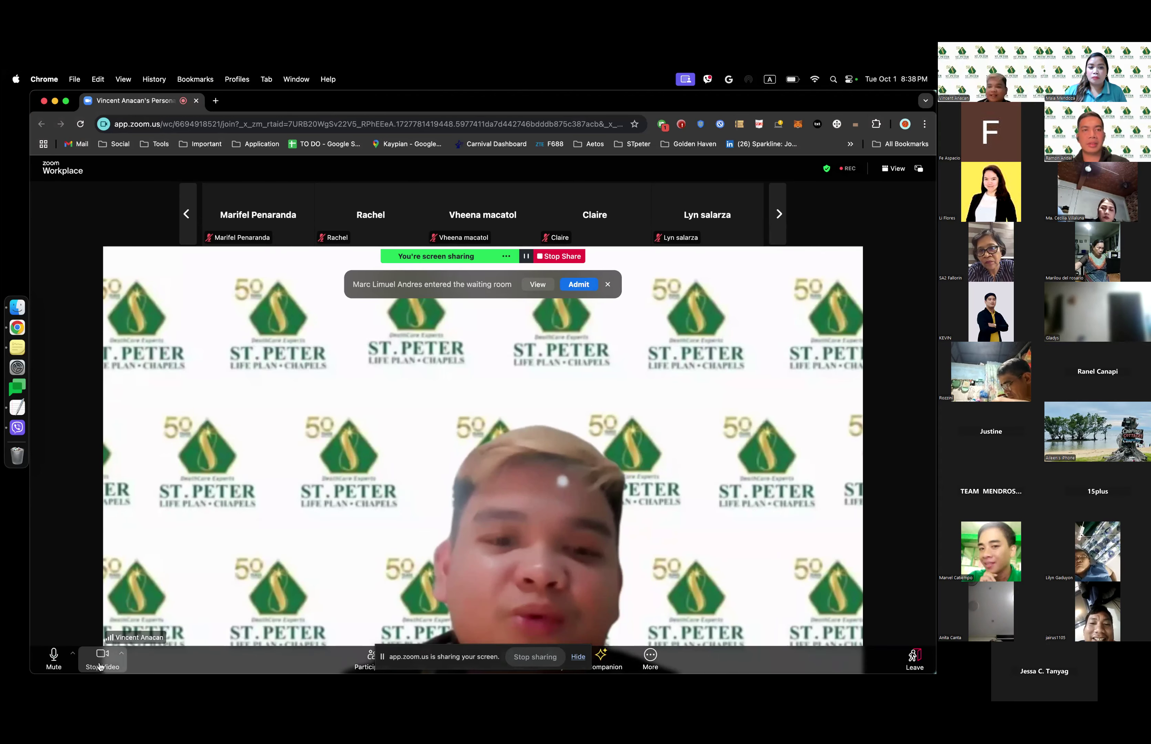
click(54, 658)
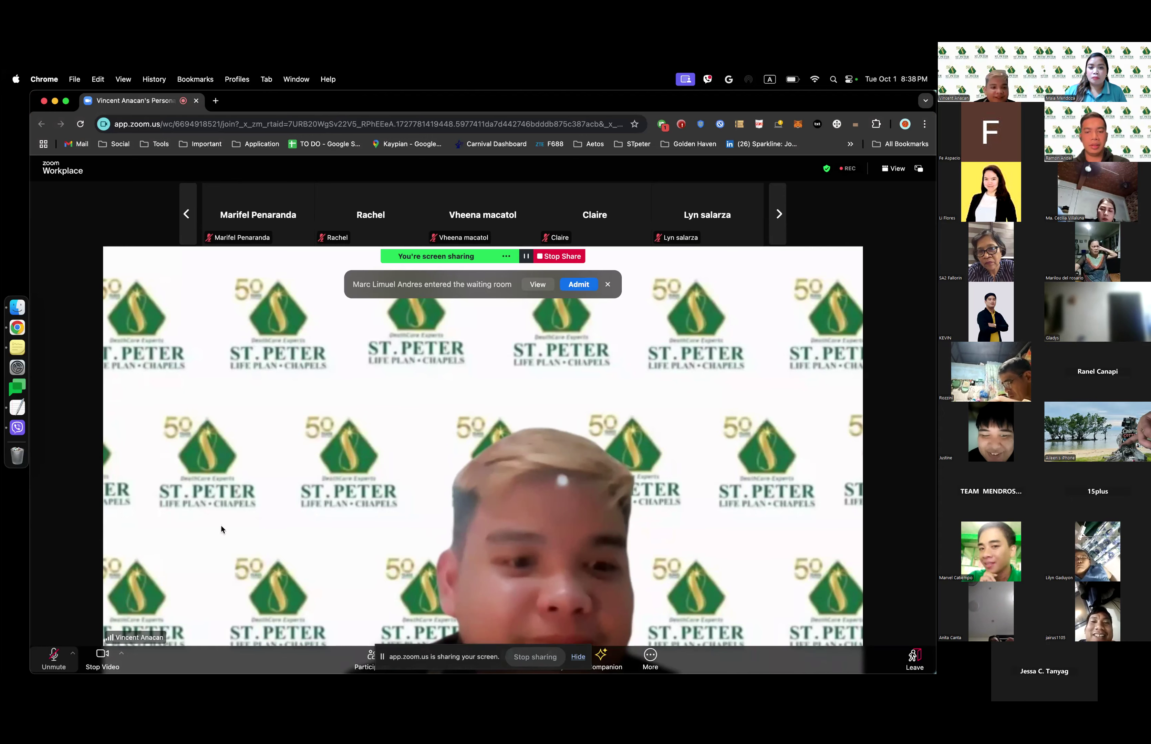